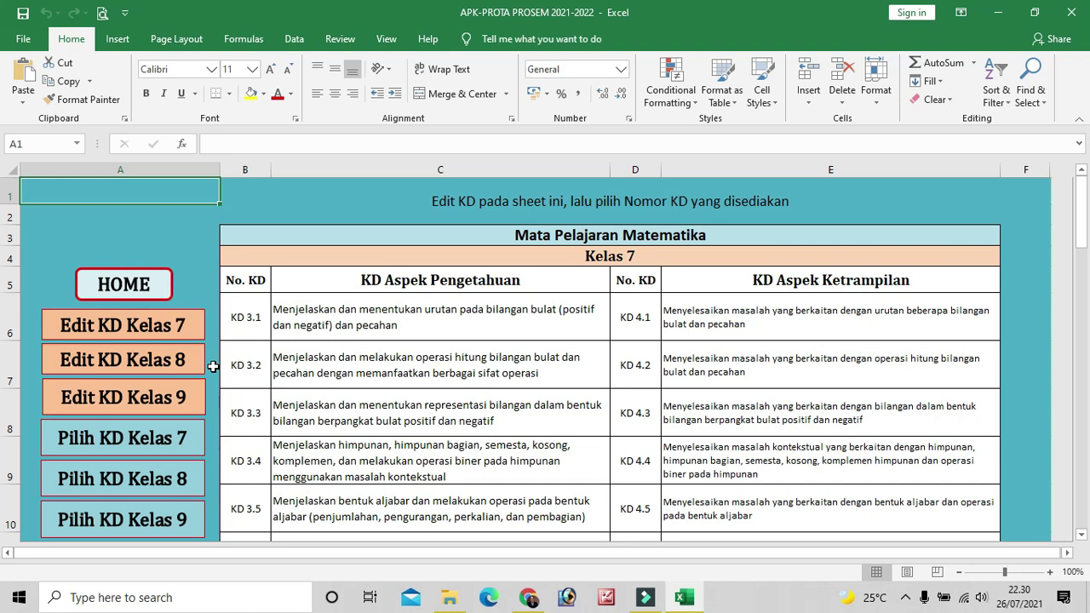
# Examine the KD 3.1 and KD 4.1 numbers and descriptions in the Kelas 7 table
pyautogui.scroll(-1, 213, 366)
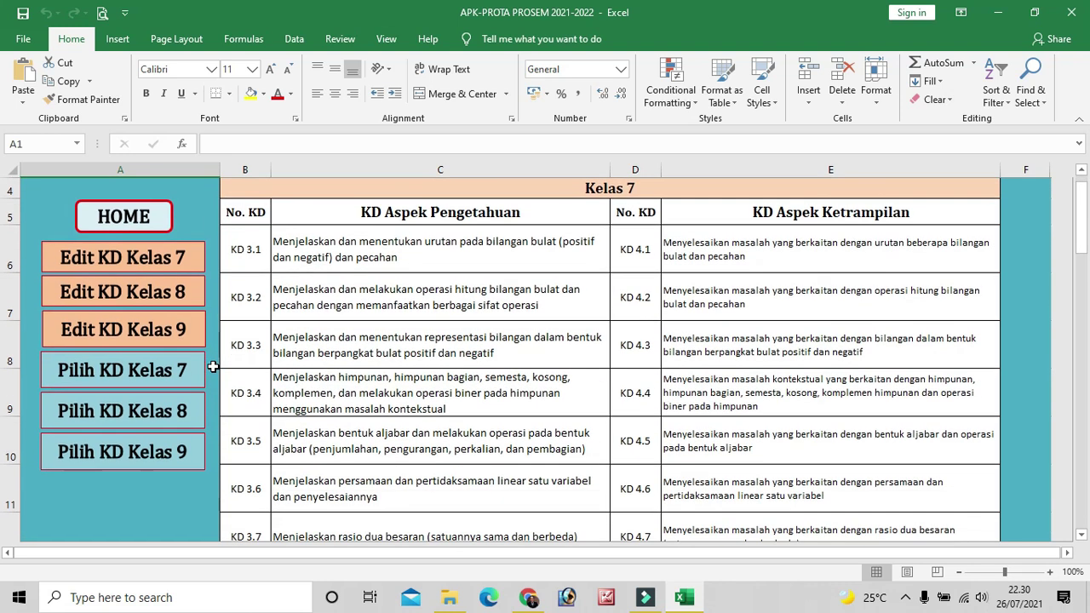
pyautogui.rightClick(149, 251)
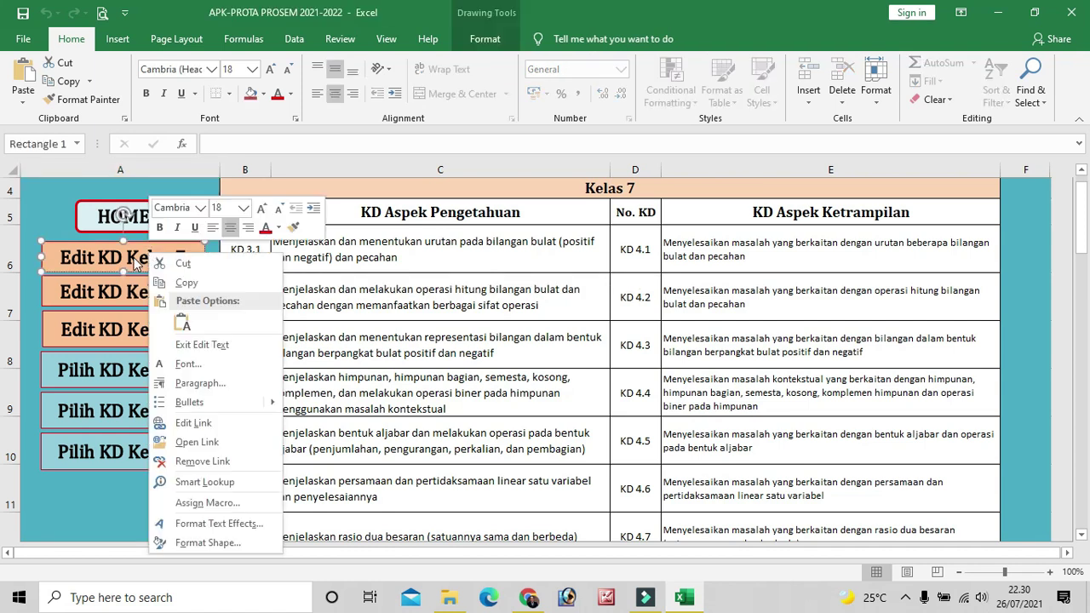
pyautogui.click(149, 257)
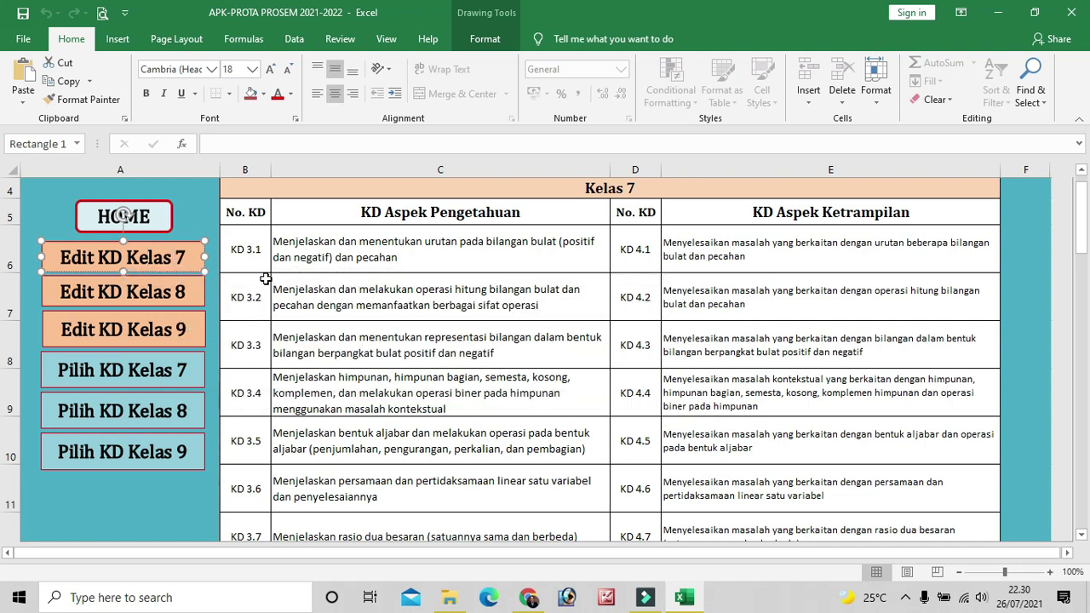
pyautogui.click(318, 252)
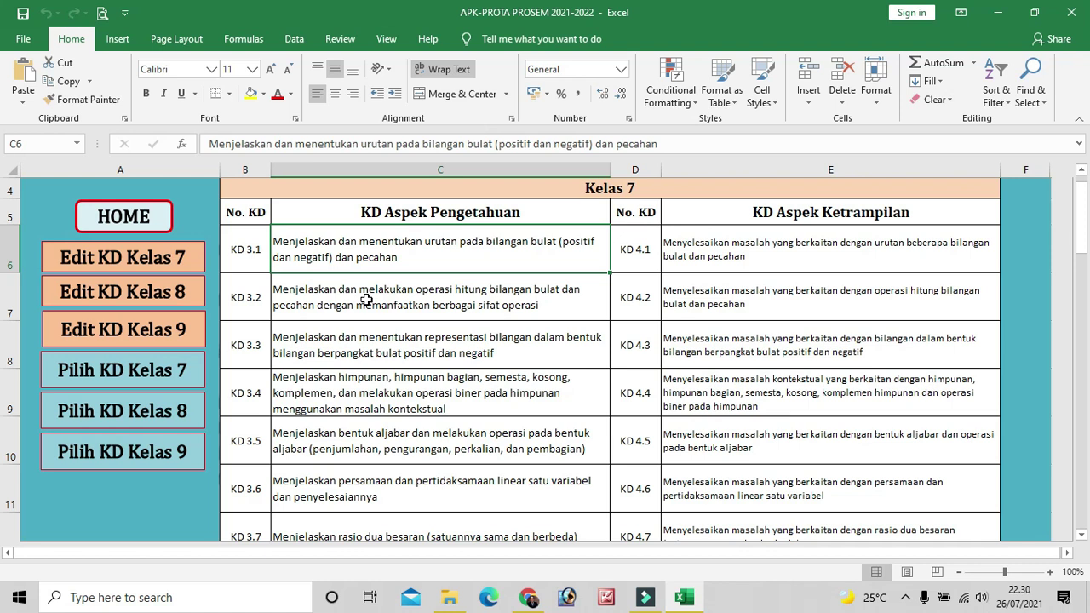
pyautogui.click(254, 251)
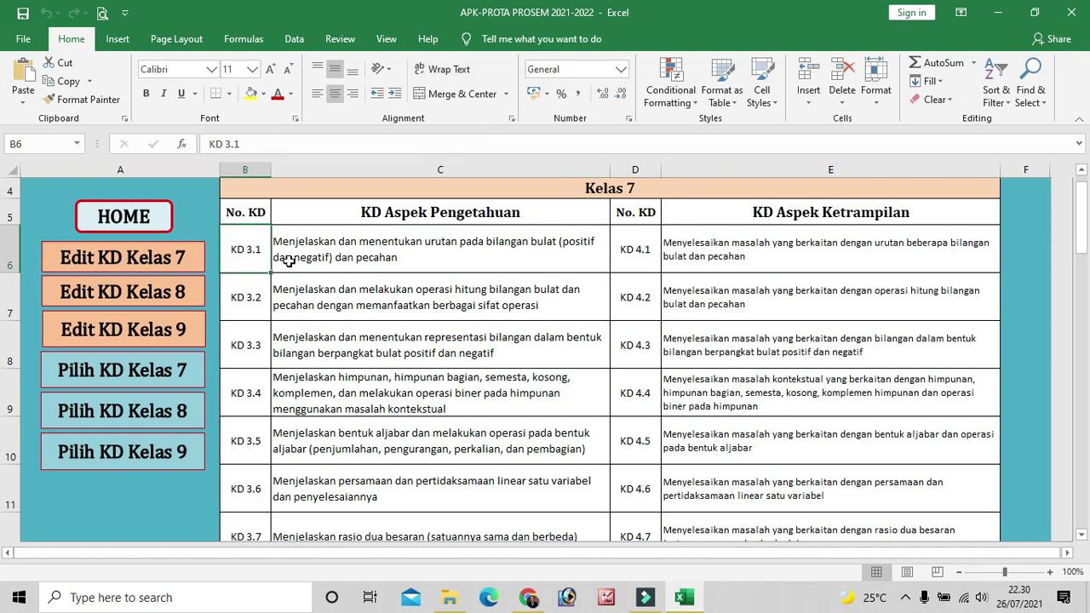
pyautogui.click(421, 218)
pyautogui.click(404, 246)
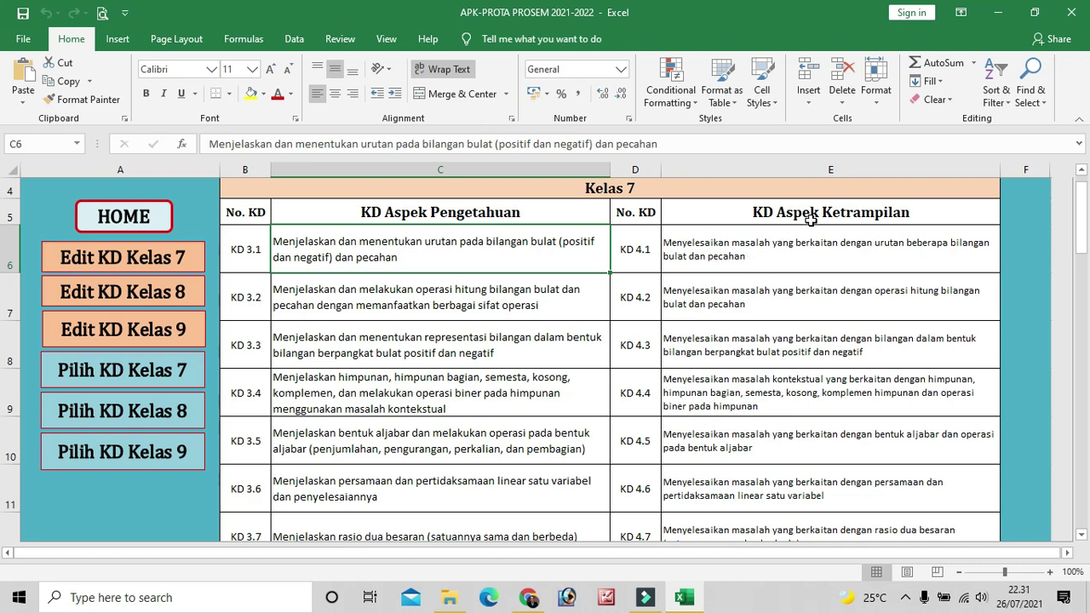
pyautogui.click(740, 246)
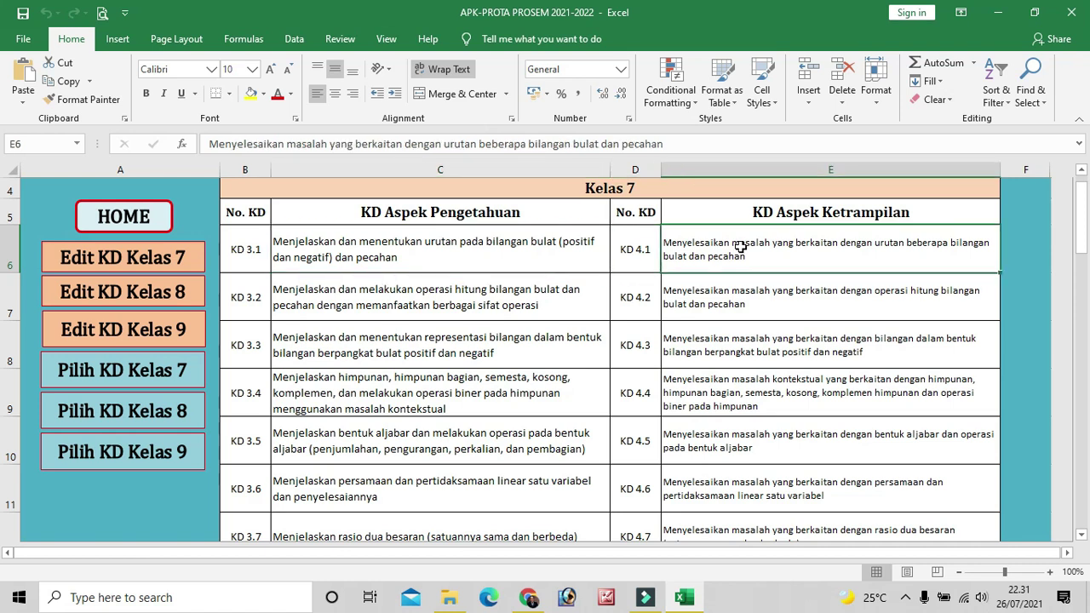
pyautogui.click(652, 253)
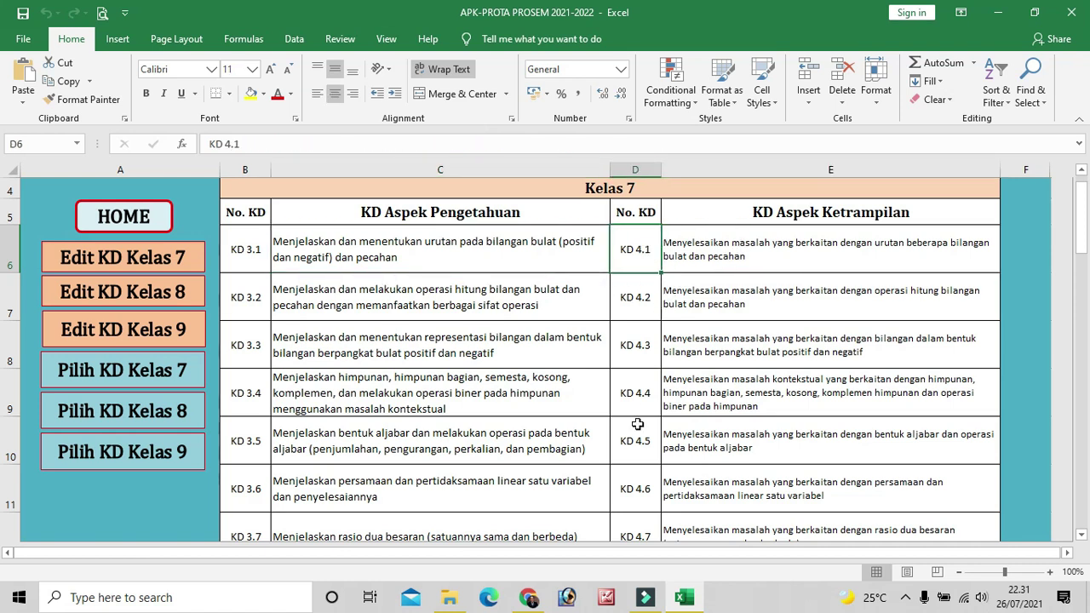
# Review the Kelas 7 table's rows, then inspect its class heading and the formula behind the subject title
pyautogui.scroll(-1, 638, 471)
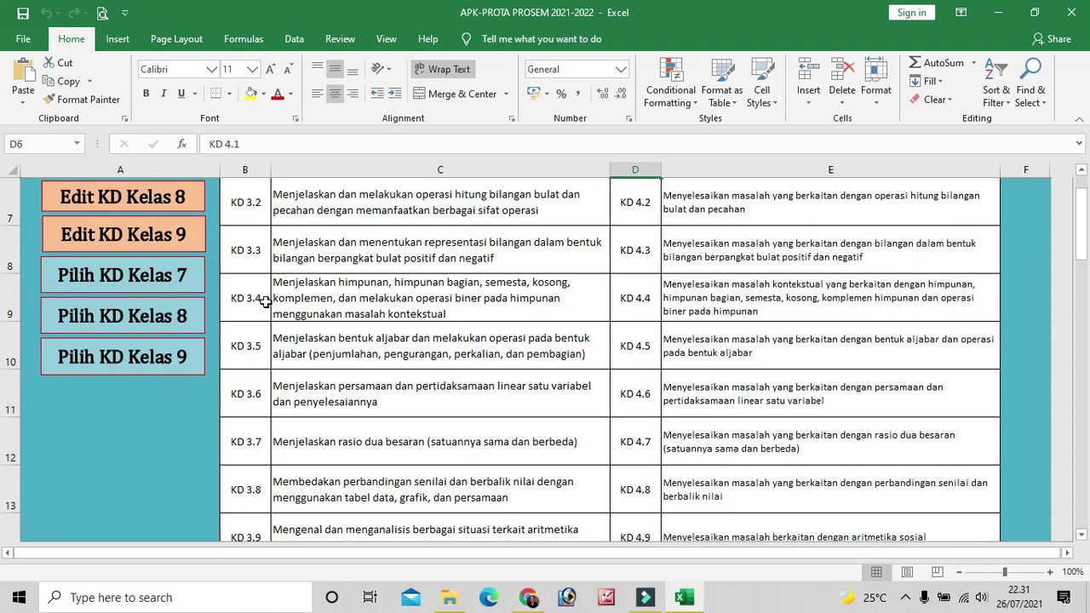
pyautogui.scroll(1, 251, 294)
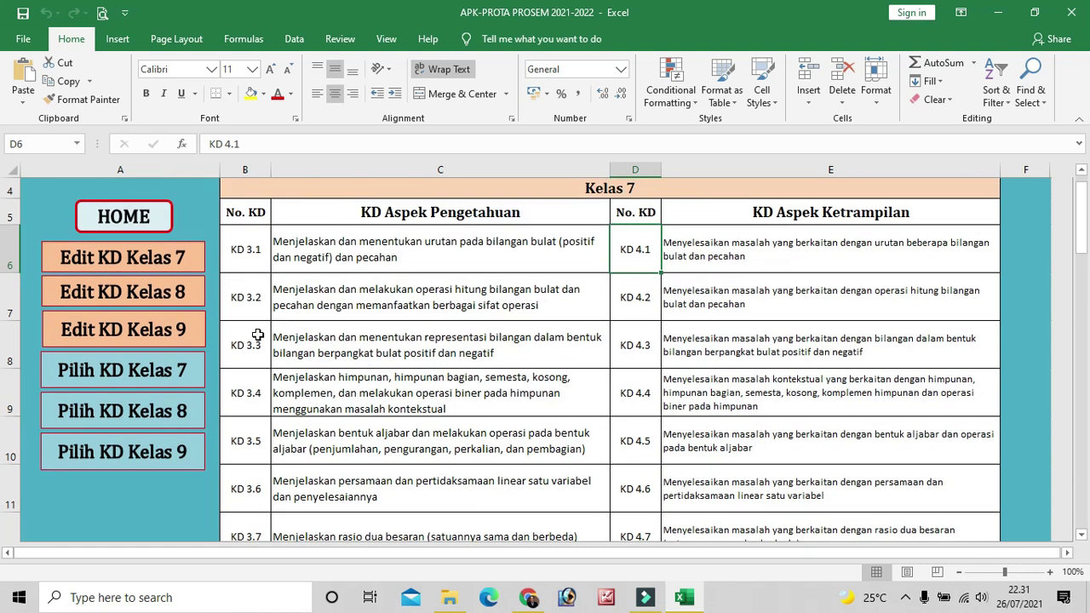
pyautogui.scroll(1, 251, 343)
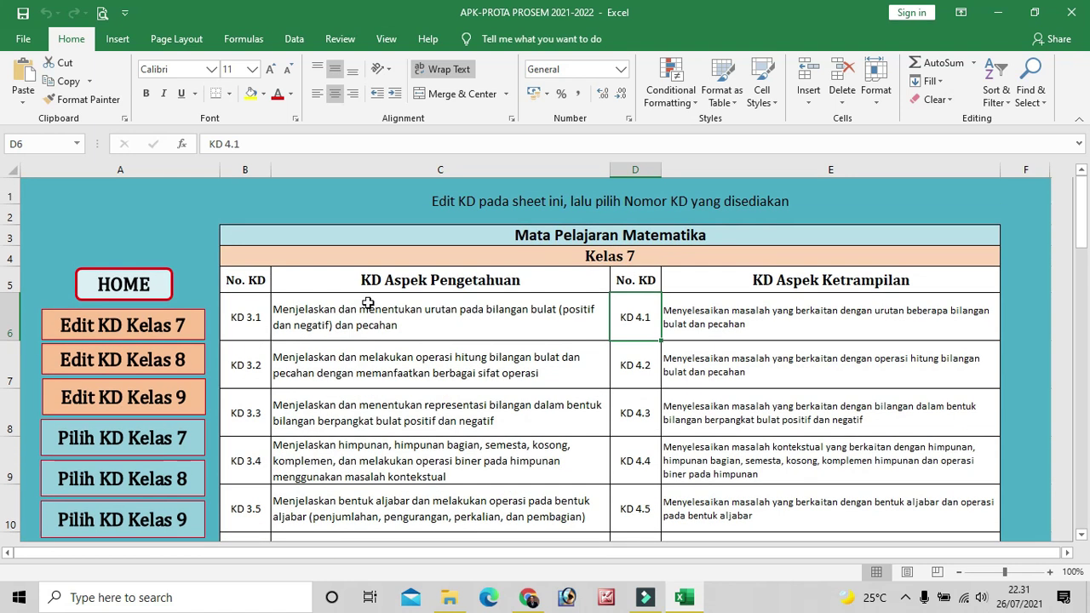
pyautogui.click(607, 256)
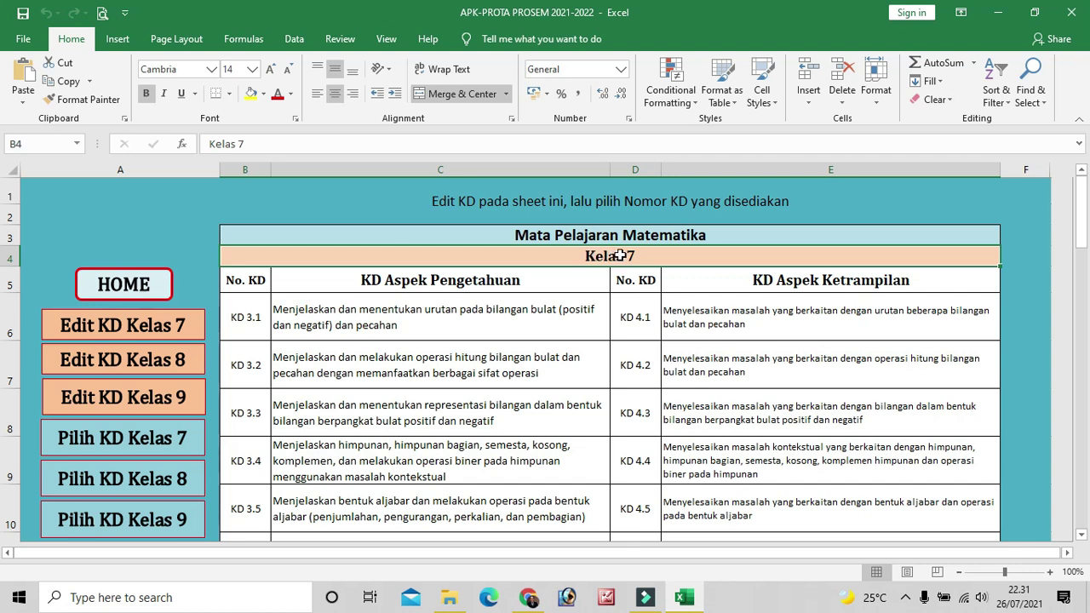
pyautogui.click(605, 235)
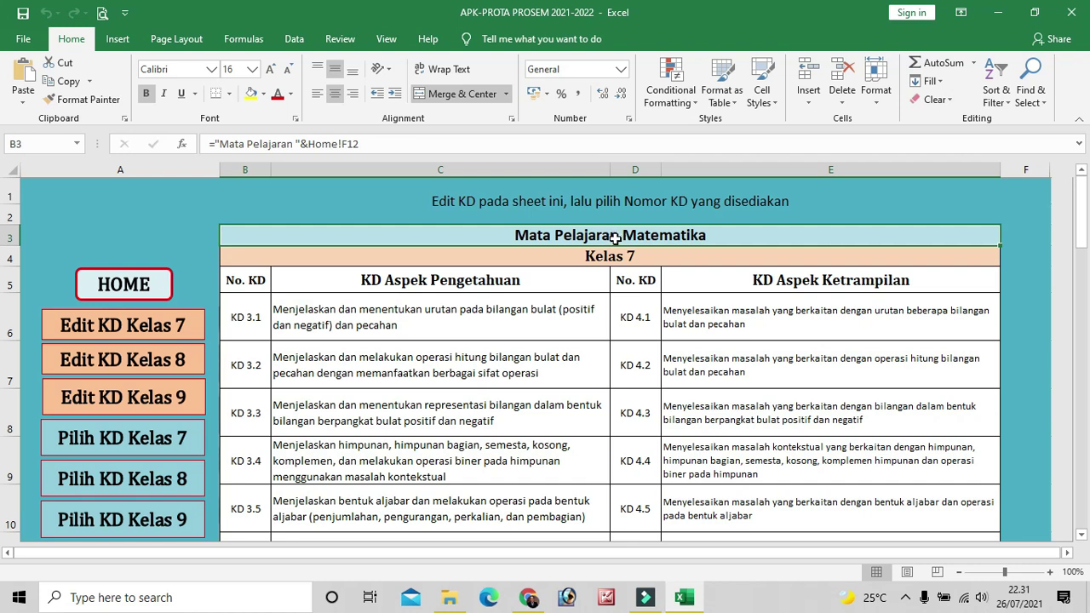
# Go to the Kelas 8 table and inspect its class heading and the formula behind its subject title
pyautogui.scroll(-7, 569, 363)
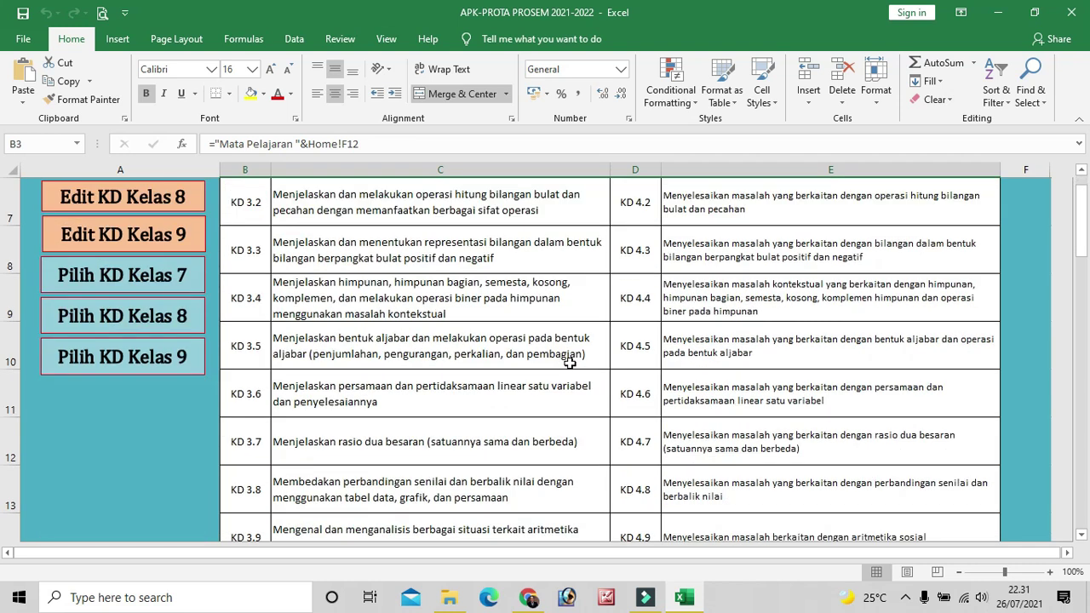
pyautogui.scroll(-2, 570, 361)
pyautogui.scroll(2, 571, 349)
pyautogui.scroll(-1, 570, 340)
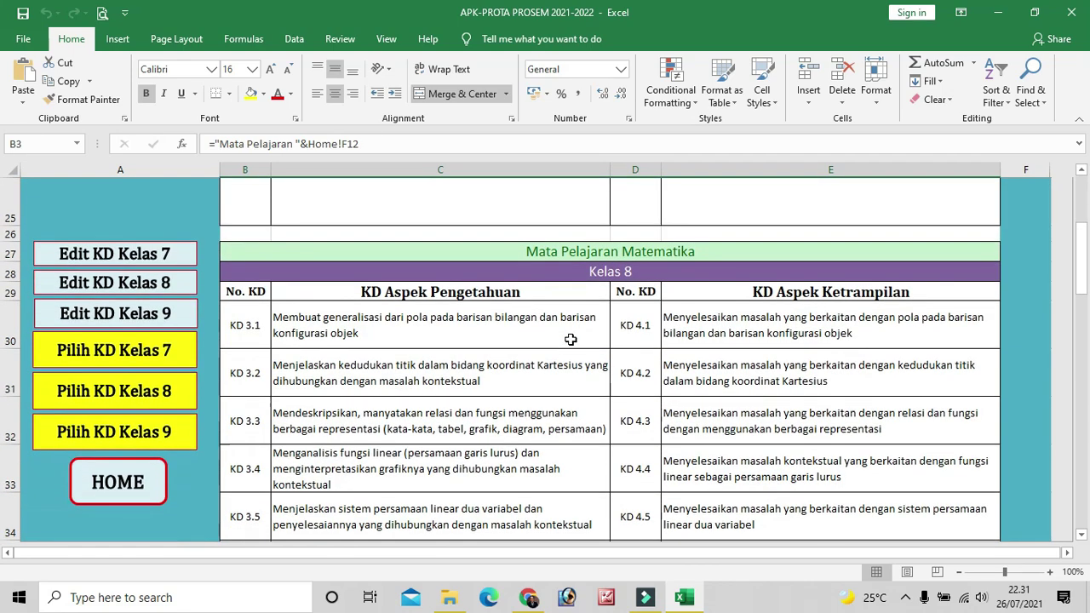
pyautogui.click(624, 272)
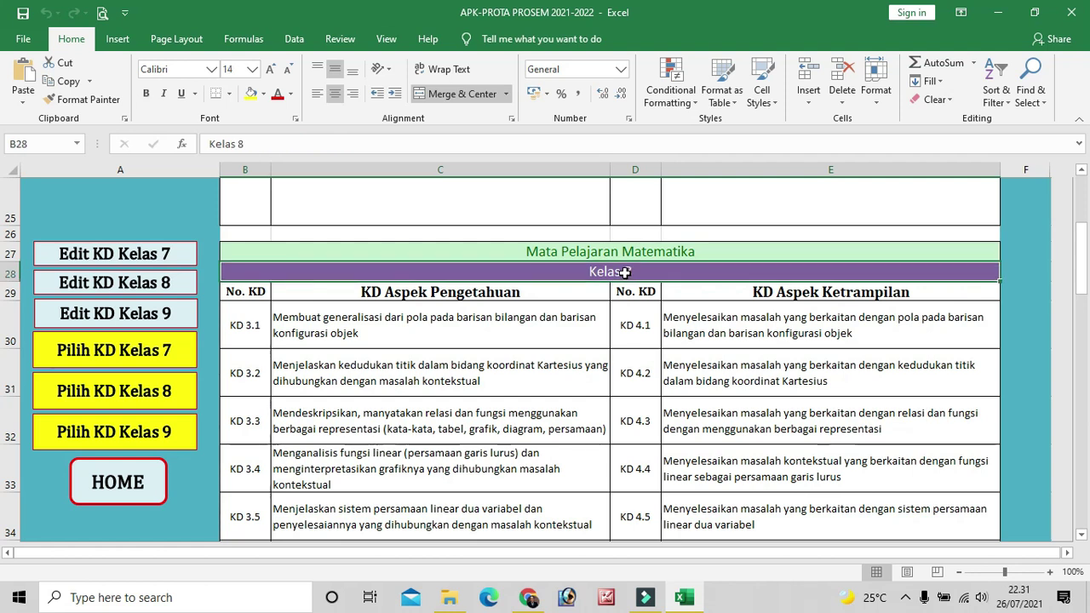
pyautogui.click(625, 254)
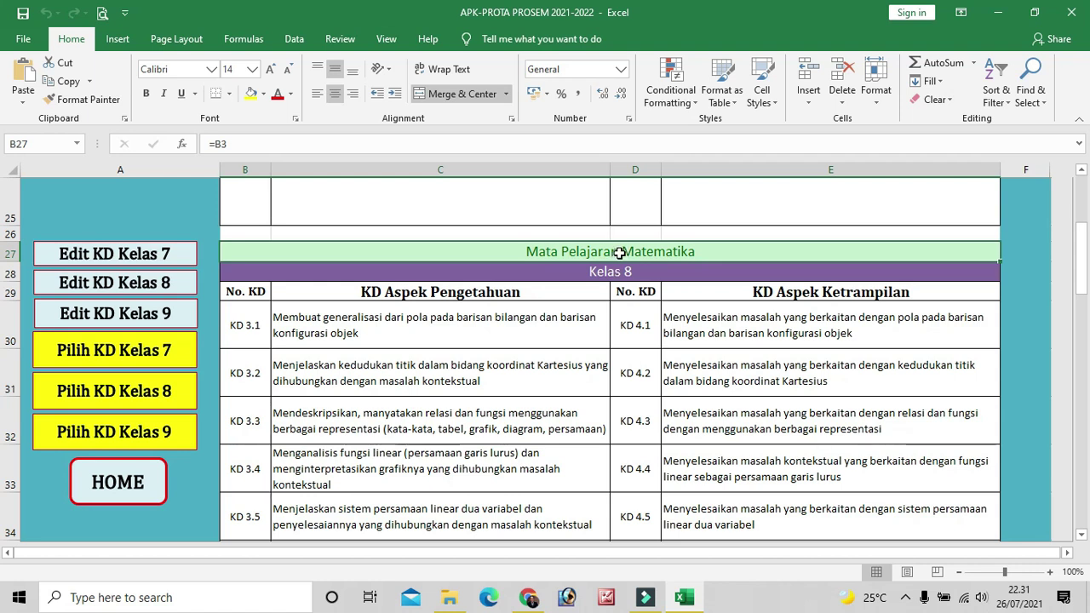
# Examine the KD numbers and the KD 3.3 description in the Kelas 8 table
pyautogui.scroll(-1, 553, 305)
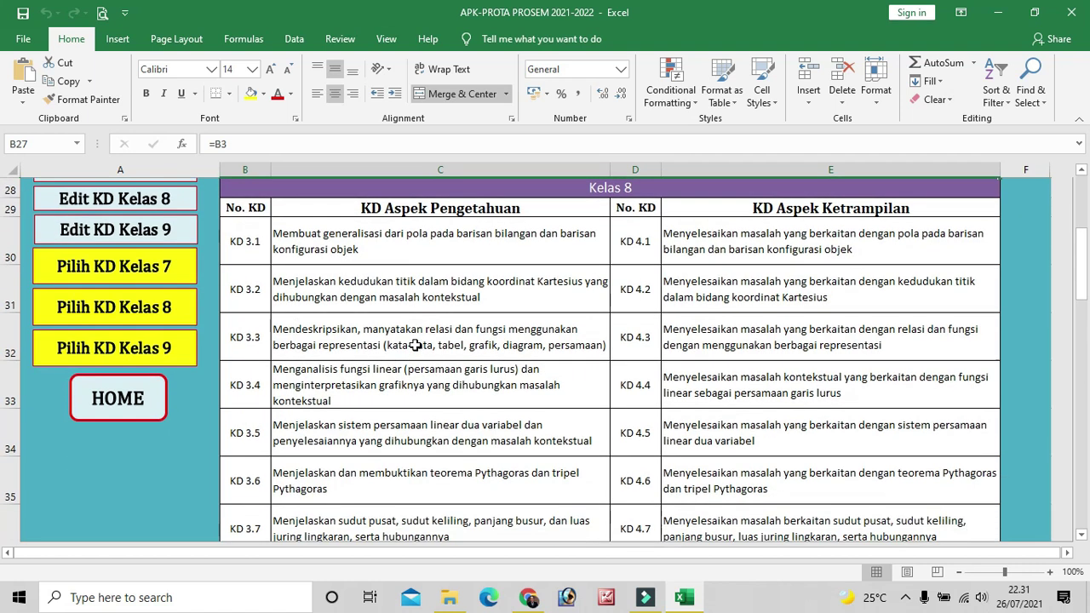
pyautogui.click(246, 253)
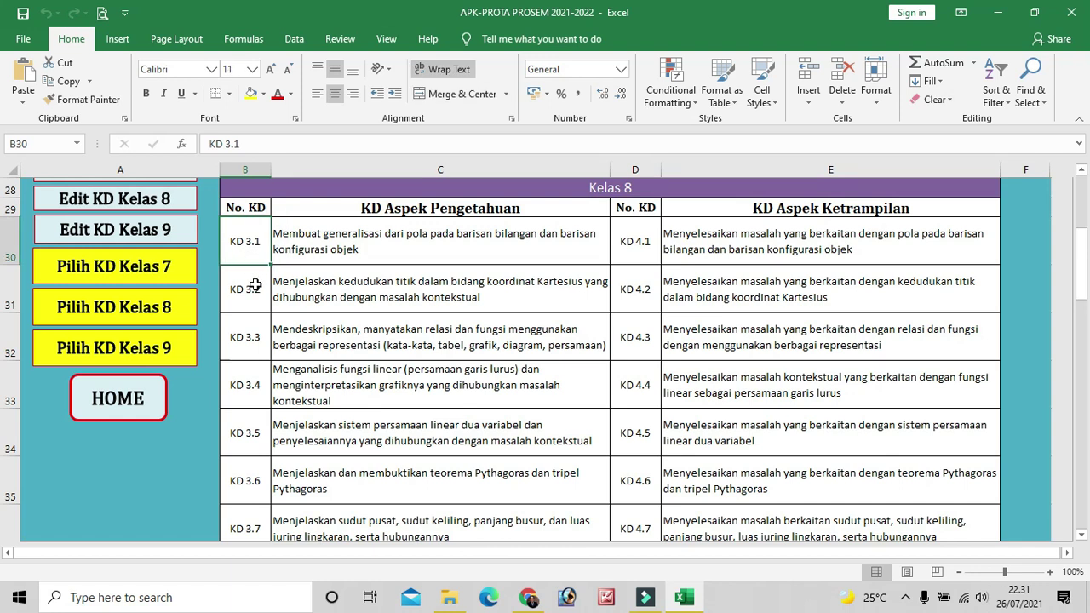
pyautogui.click(327, 341)
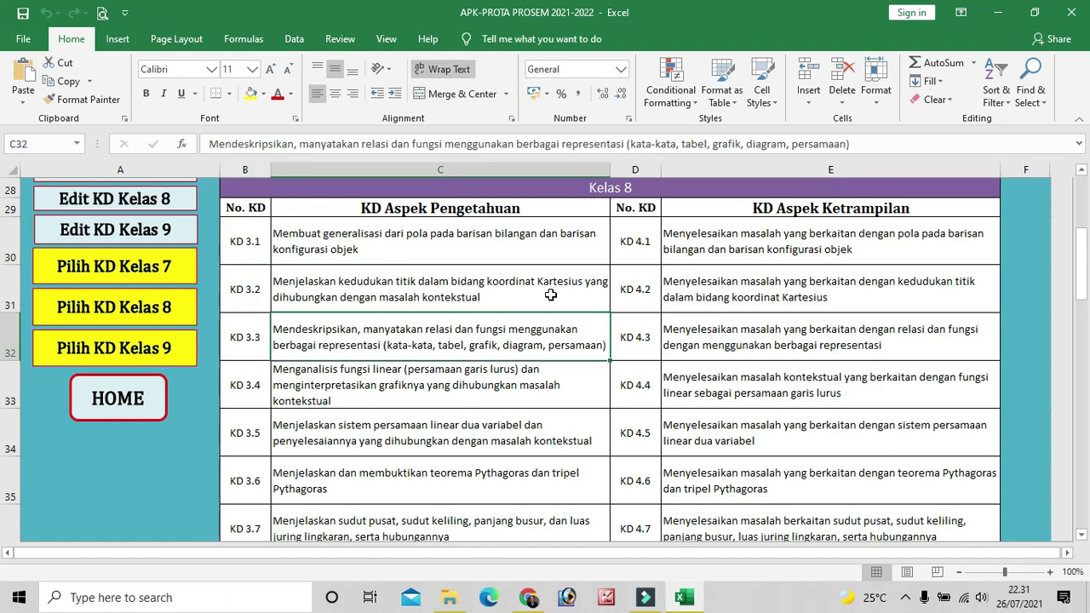
pyautogui.click(645, 253)
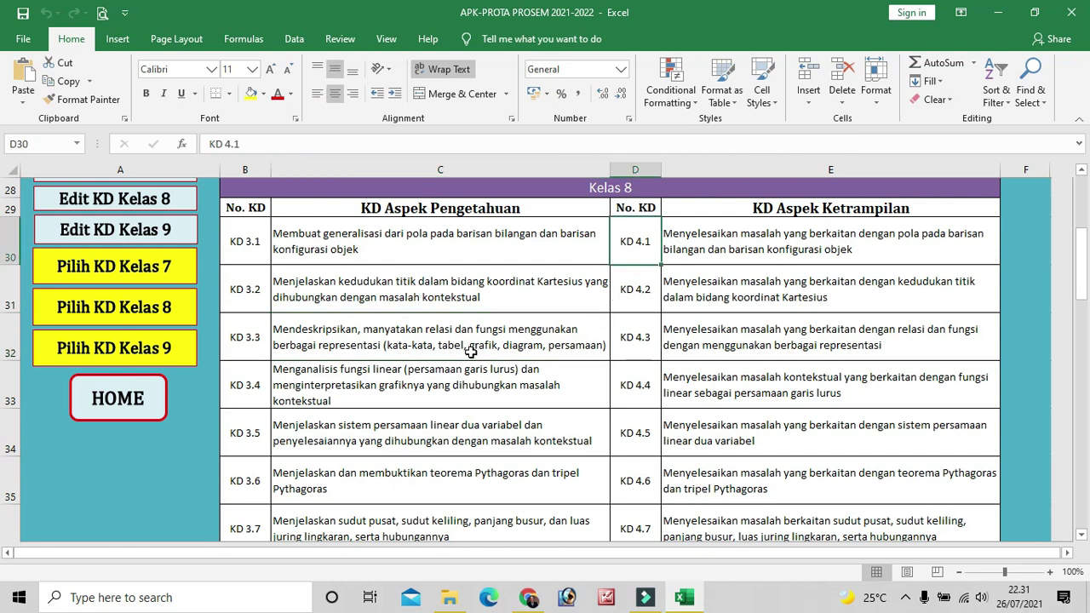
# Go to the Kelas 9 table and inspect its class heading, subject title formula and KD rows
pyautogui.scroll(-7, 471, 351)
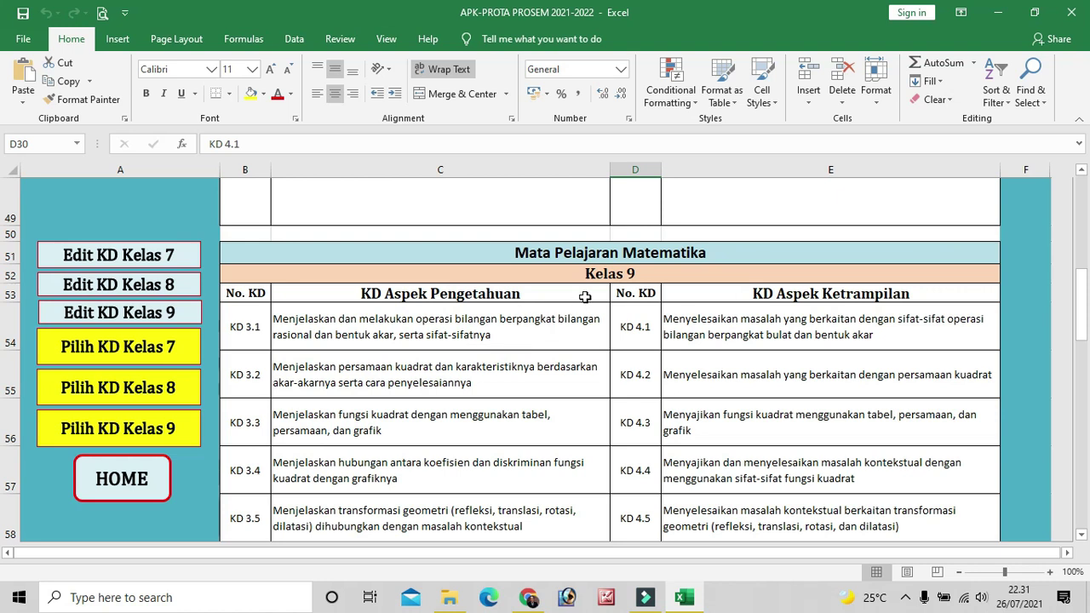
pyautogui.click(606, 272)
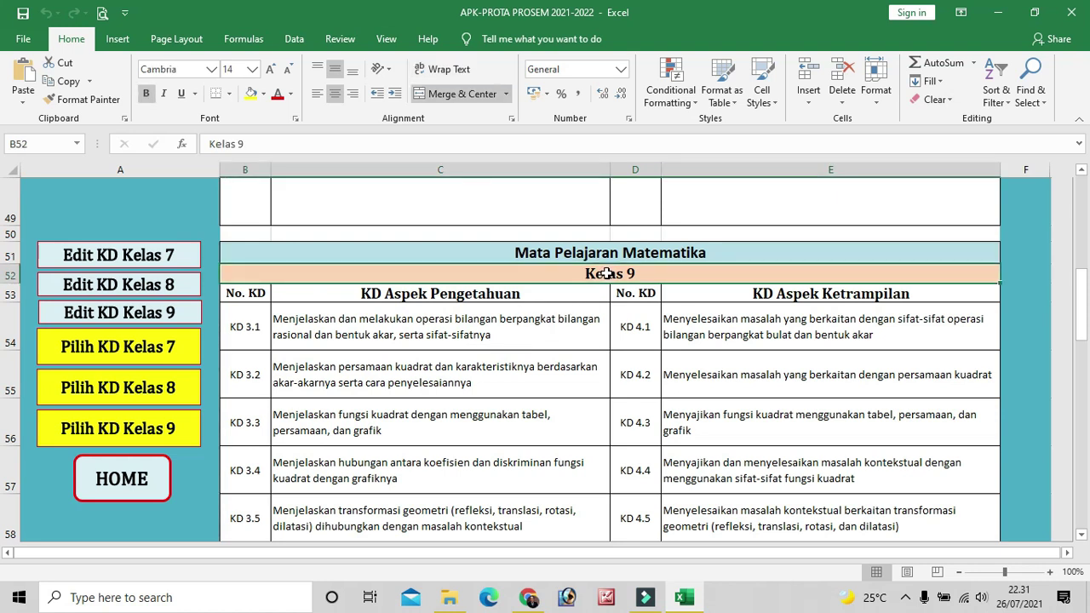
pyautogui.click(612, 253)
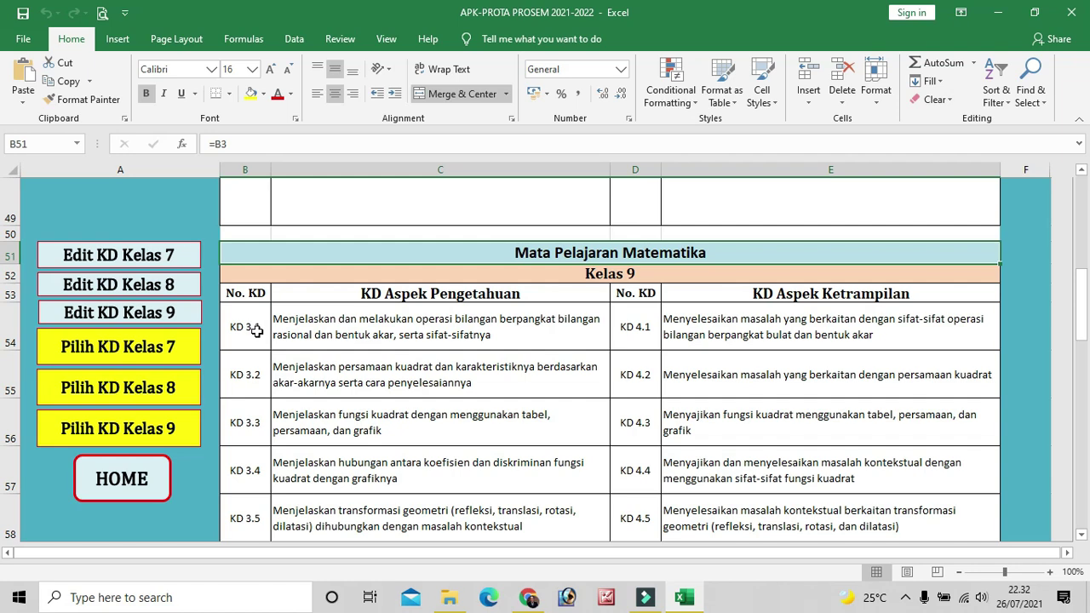
pyautogui.scroll(-2, 489, 476)
pyautogui.scroll(2, 490, 477)
# Return to the Kelas 7 table and follow the Edit KD Kelas 7 link
pyautogui.scroll(8, 380, 431)
pyautogui.scroll(8, 380, 431)
pyautogui.scroll(-2, 380, 430)
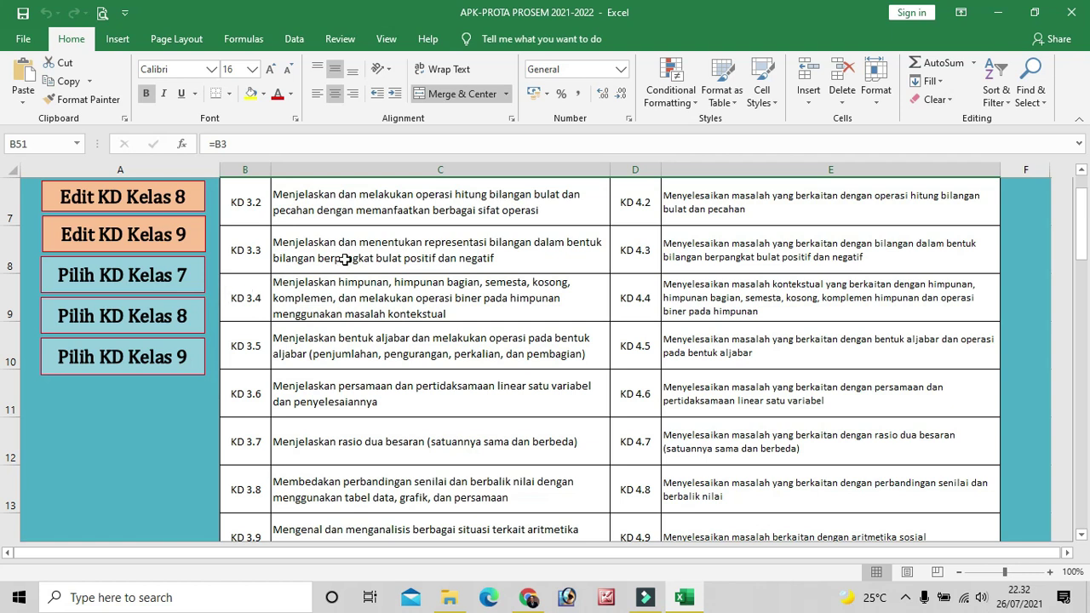
pyautogui.scroll(1, 343, 259)
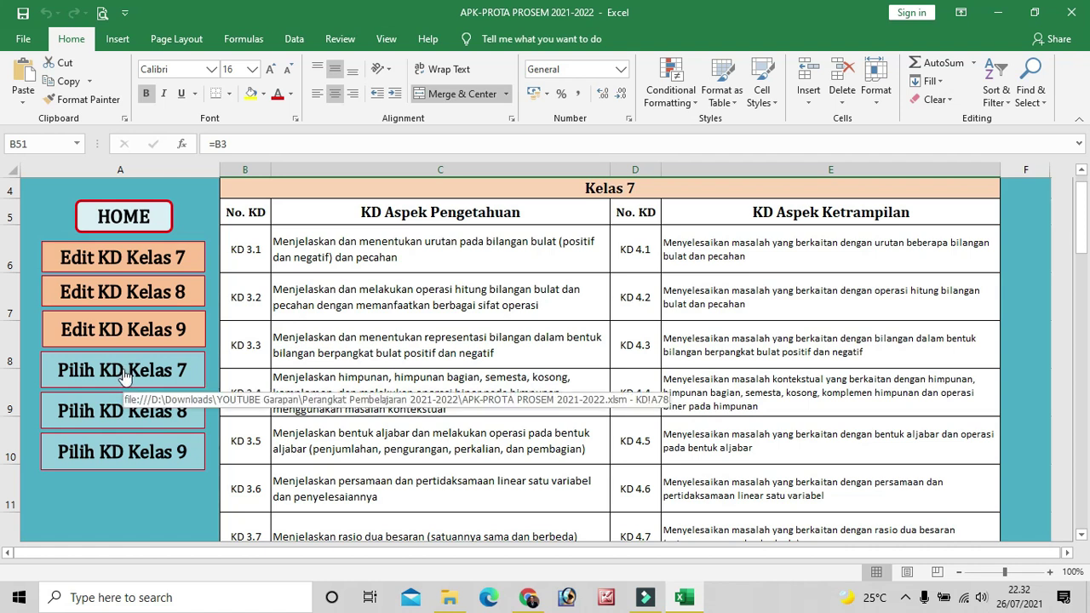
pyautogui.click(153, 265)
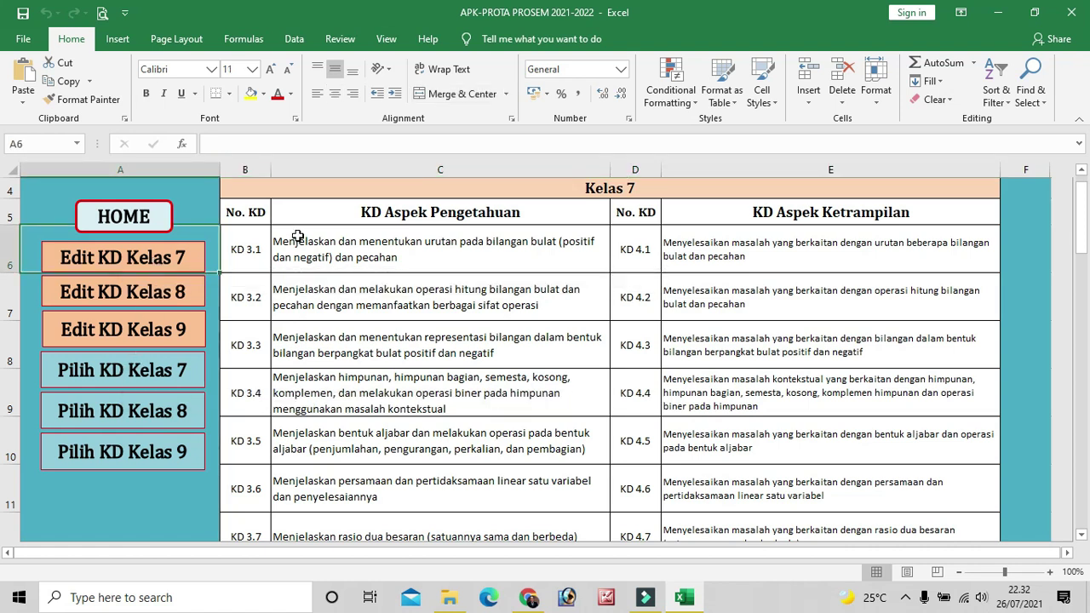
# Follow the Pilih KD Kelas 7 link and inspect the formula behind the first KD Aspek Pengetahuan entry for Semester Ganjil
pyautogui.click(143, 374)
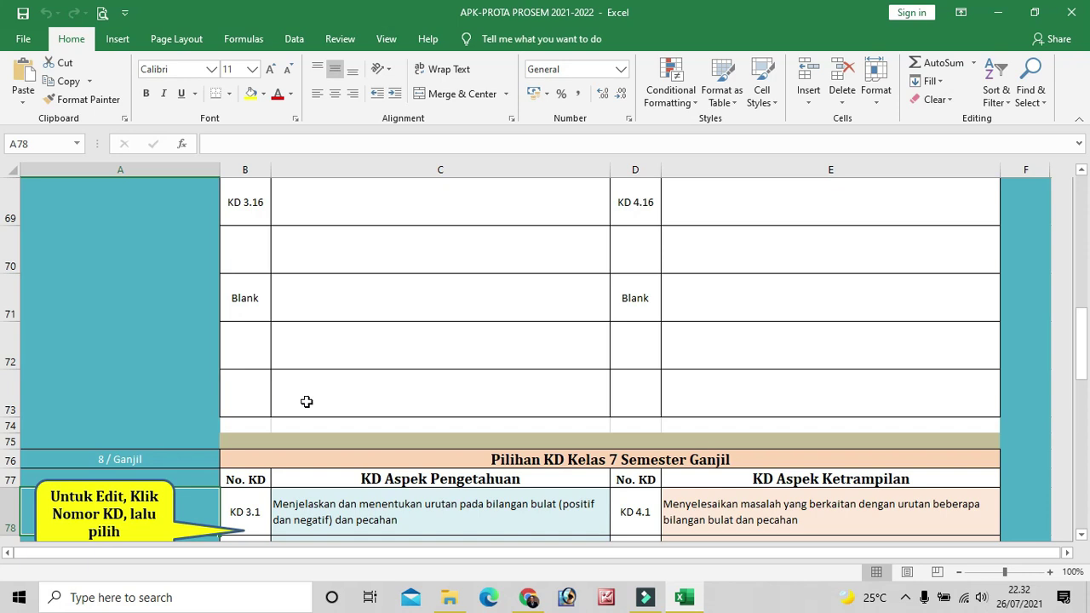
pyautogui.scroll(-1, 305, 397)
pyautogui.scroll(-2, 304, 394)
pyautogui.scroll(1, 304, 394)
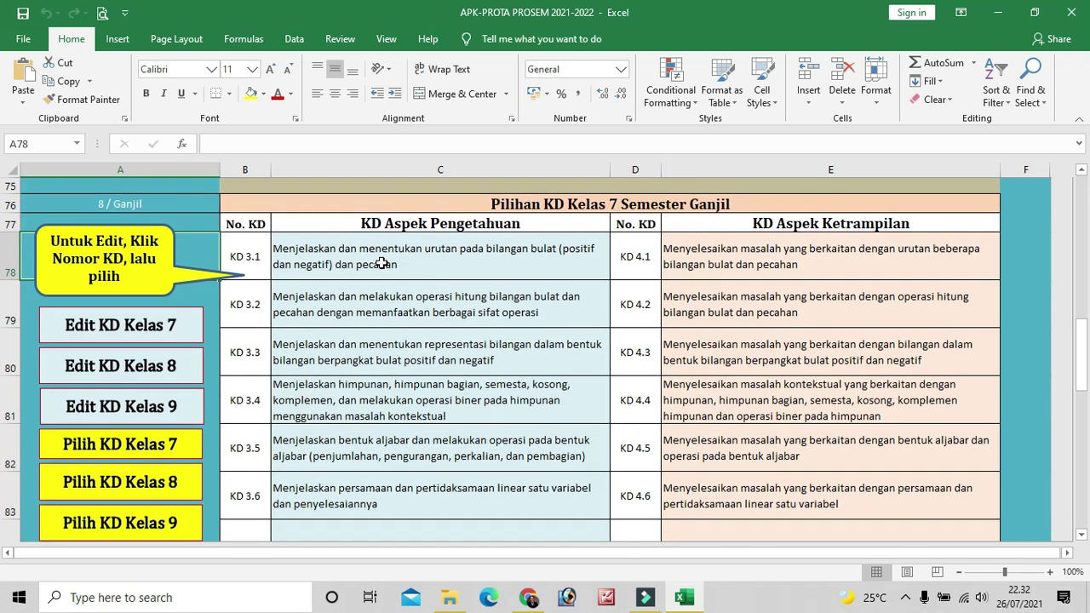
pyautogui.click(381, 264)
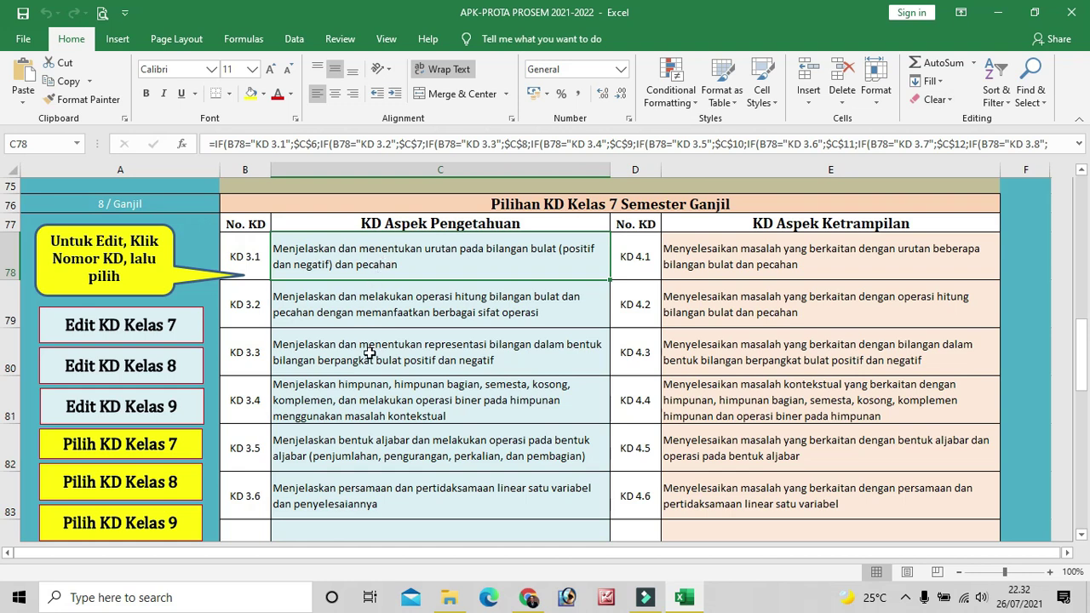
# Follow the Pilih KD Kelas 8 link and view the selected KD rows for Kelas 8
pyautogui.scroll(4, 368, 347)
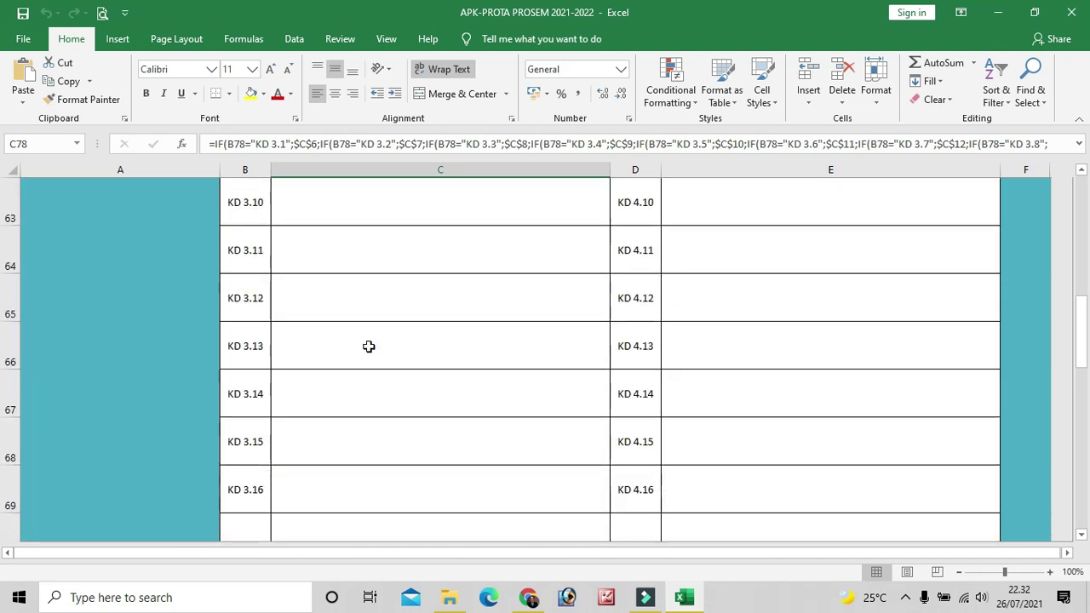
pyautogui.scroll(6, 358, 353)
pyautogui.scroll(-2, 343, 361)
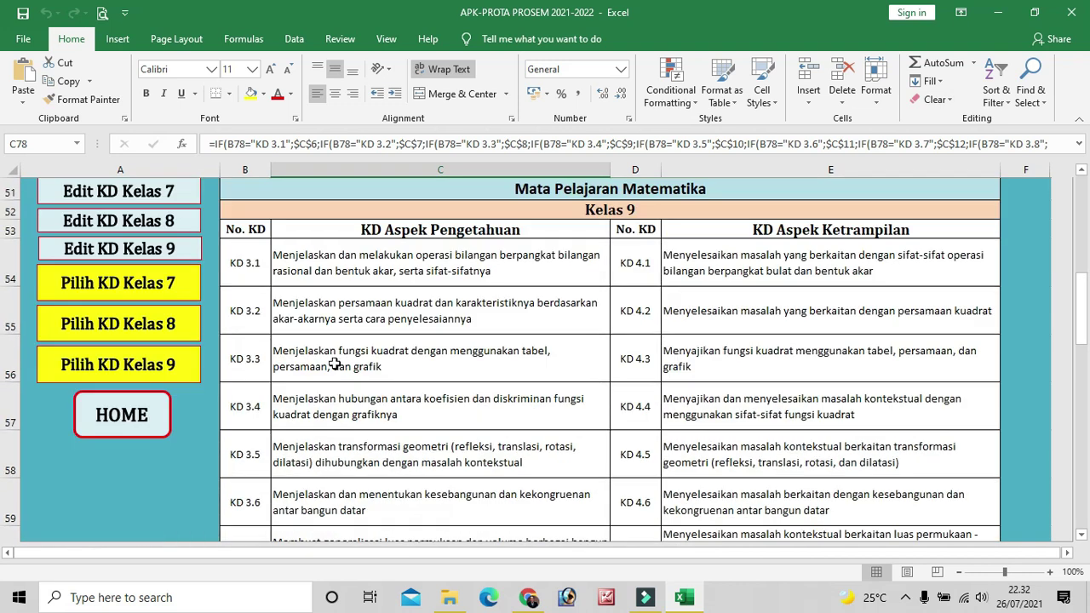
pyautogui.click(126, 330)
pyautogui.scroll(-2, 375, 409)
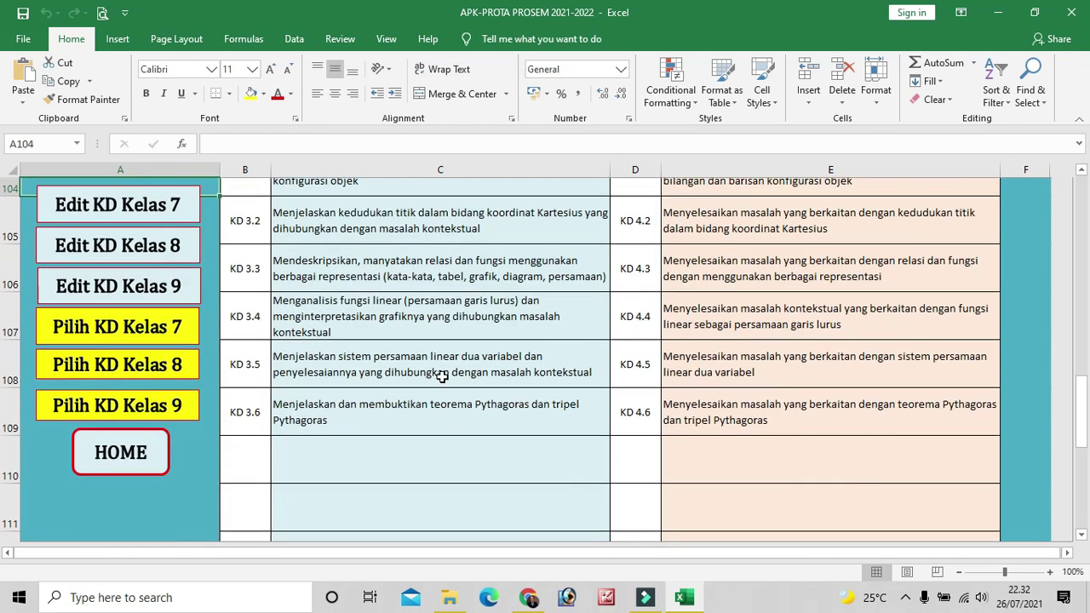
# Follow the Pilih KD Kelas 9 link and review the selected KD rows for Kelas 9
pyautogui.click(137, 389)
pyautogui.scroll(-6, 357, 425)
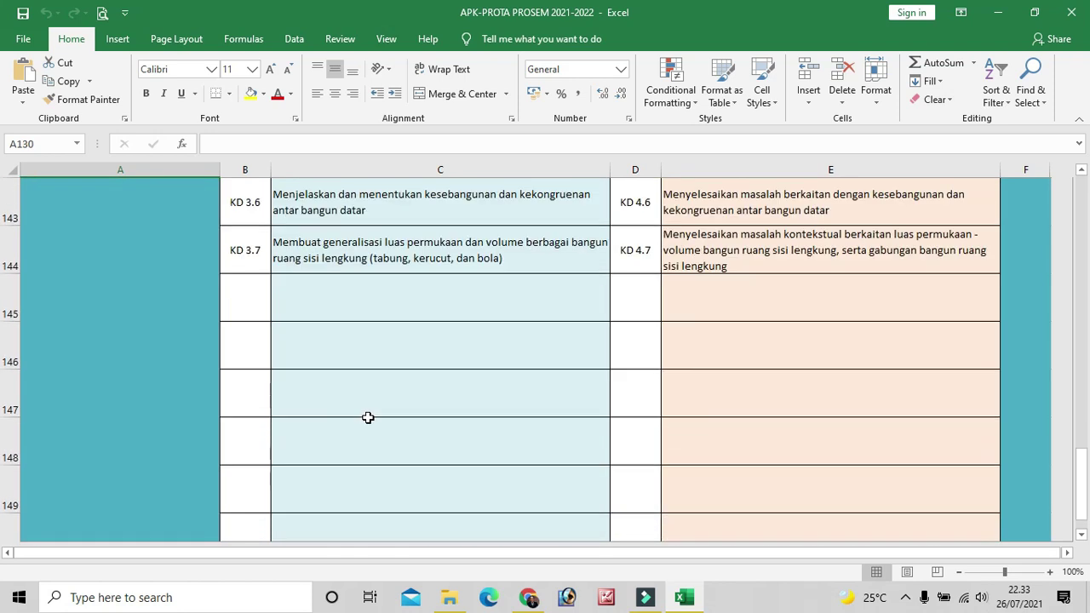
pyautogui.scroll(4, 368, 417)
pyautogui.scroll(-1, 368, 415)
pyautogui.scroll(2, 366, 412)
pyautogui.scroll(1, 357, 406)
pyautogui.scroll(-2, 218, 377)
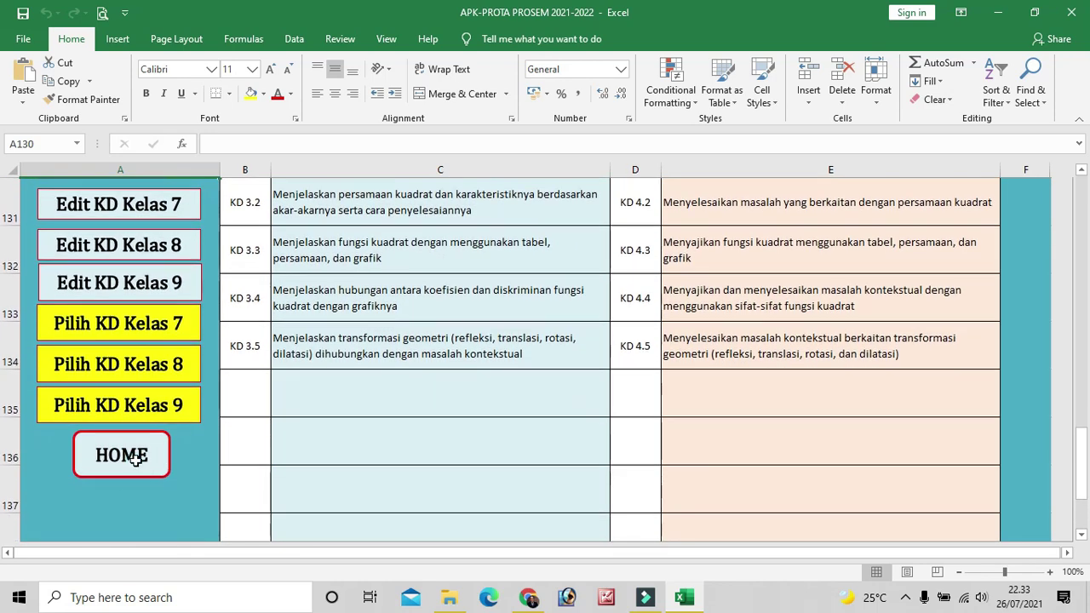
# Return to the home page and follow the Prosem Ganjil link to the Kelas 7 Ganjil week calculation
pyautogui.click(121, 455)
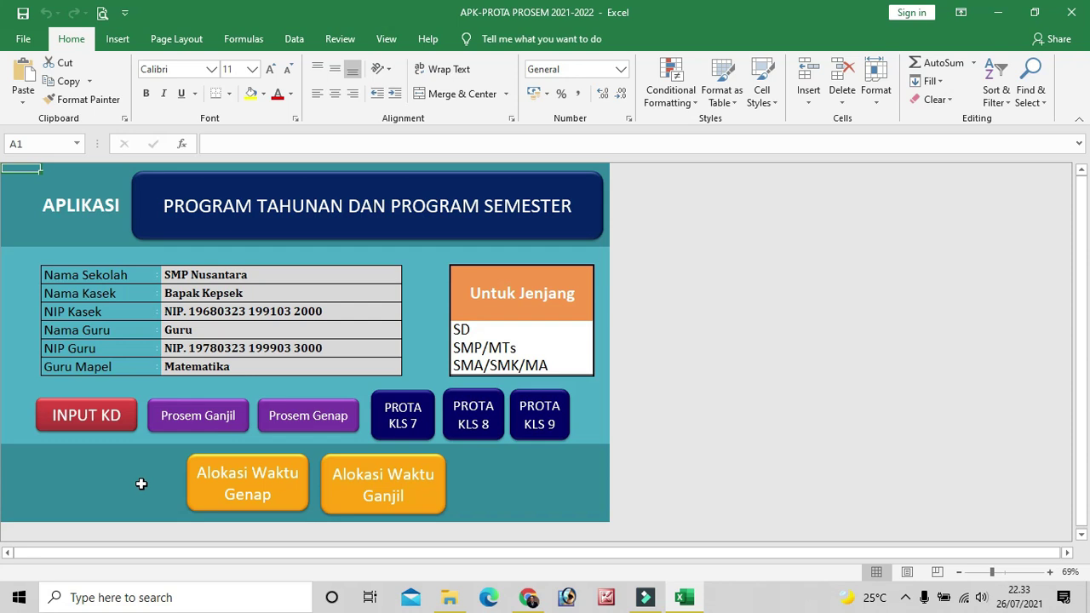
pyautogui.click(219, 423)
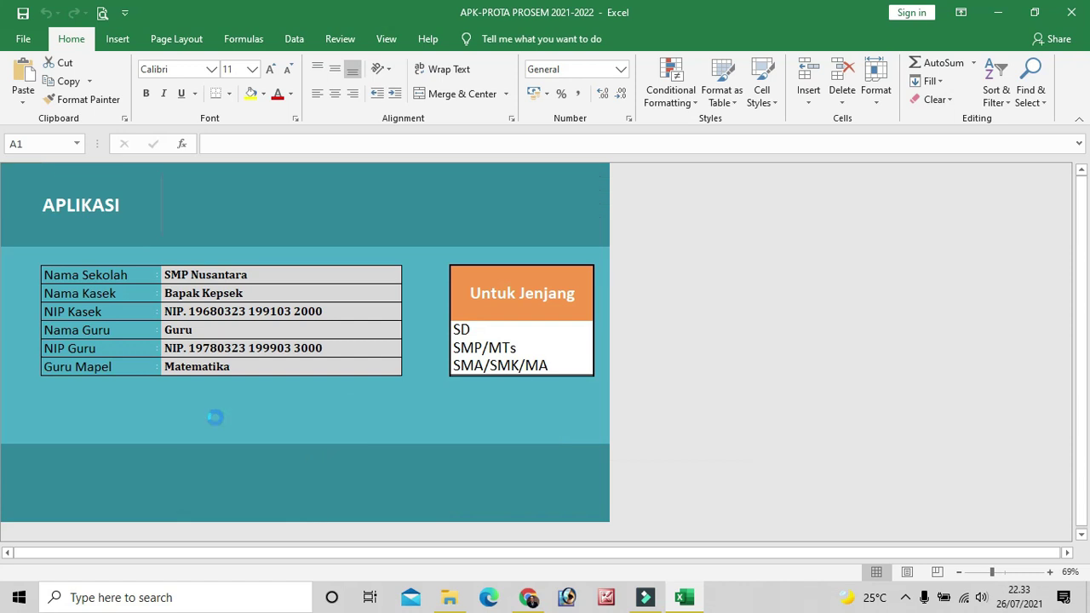
pyautogui.scroll(-1, 274, 442)
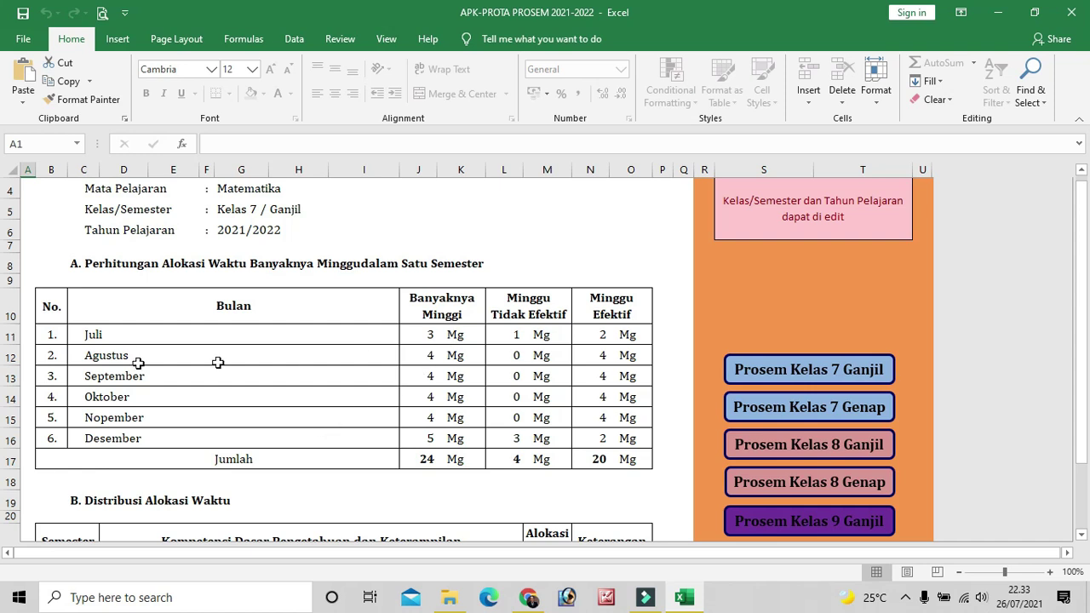
# Inspect July's total, non-effective and effective week cells in the Perhitungan Alokasi Waktu table, including the effective-week formula
pyautogui.click(439, 342)
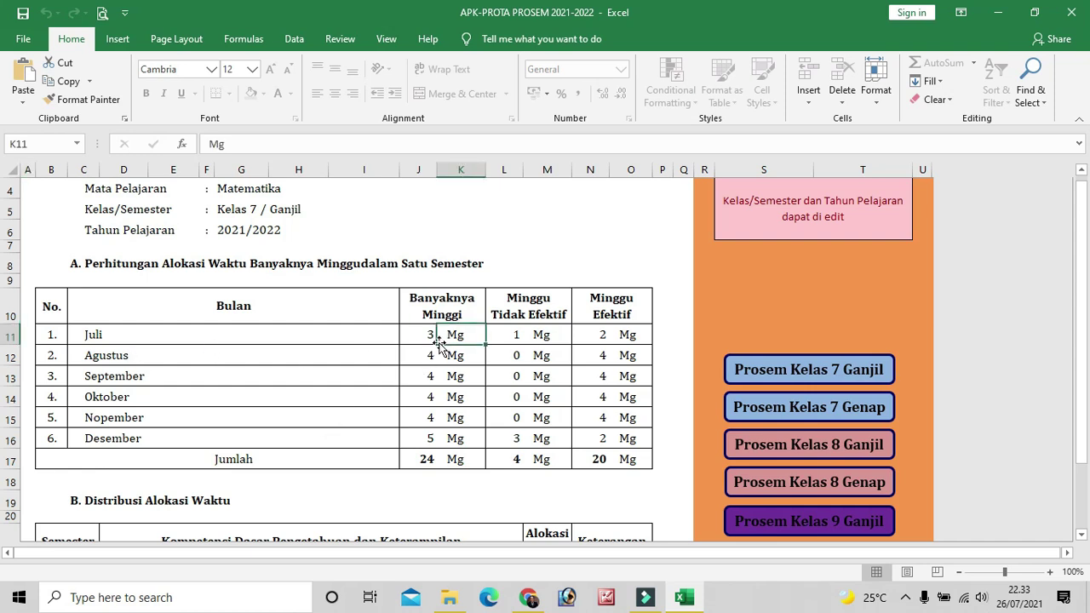
pyautogui.click(515, 338)
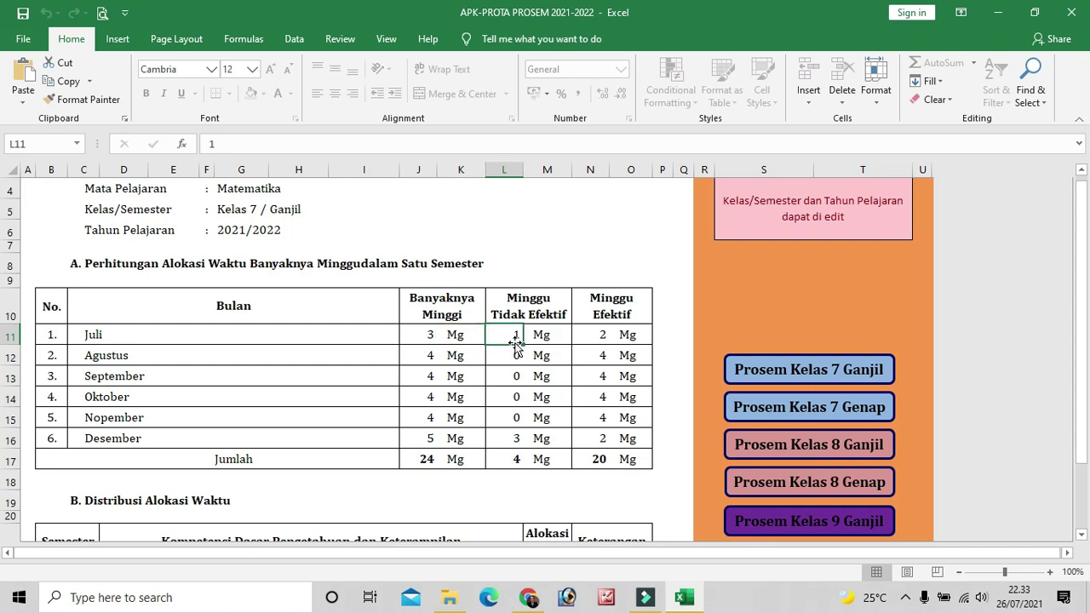
pyautogui.click(602, 335)
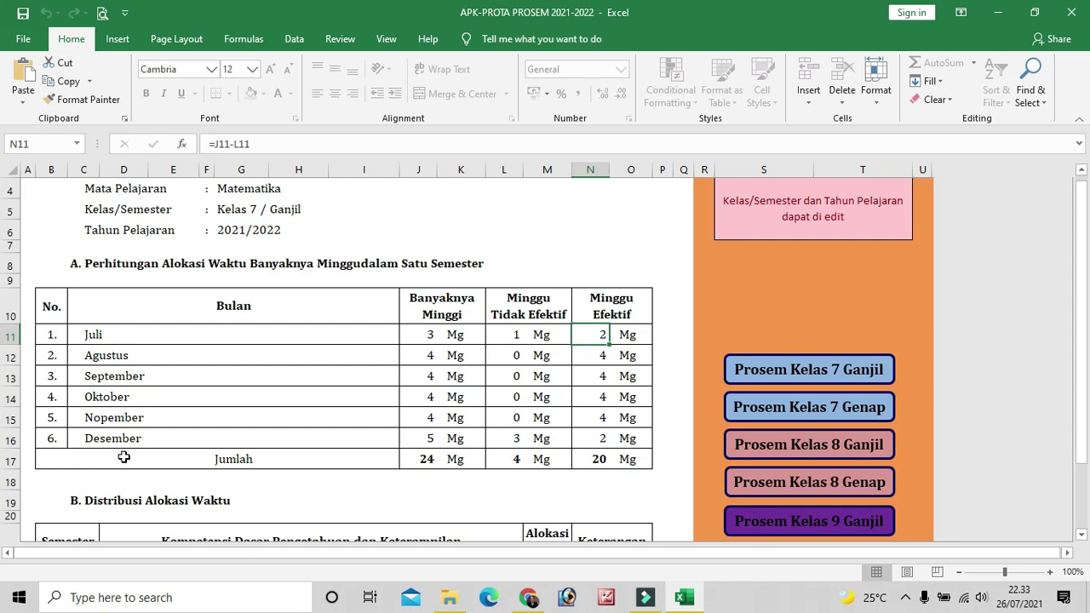
# Examine the KD rows of the Distribusi Alokasi Waktu table, then check the KD 3.1 description's formula and its Alokasi Waktu cell
pyautogui.scroll(-3, 144, 443)
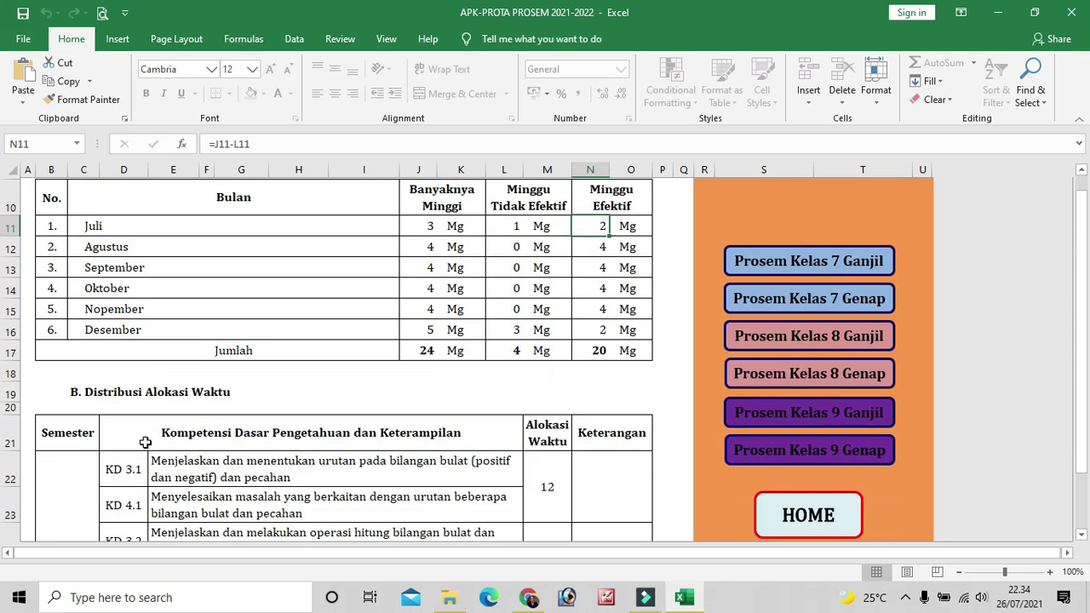
pyautogui.scroll(2, 145, 442)
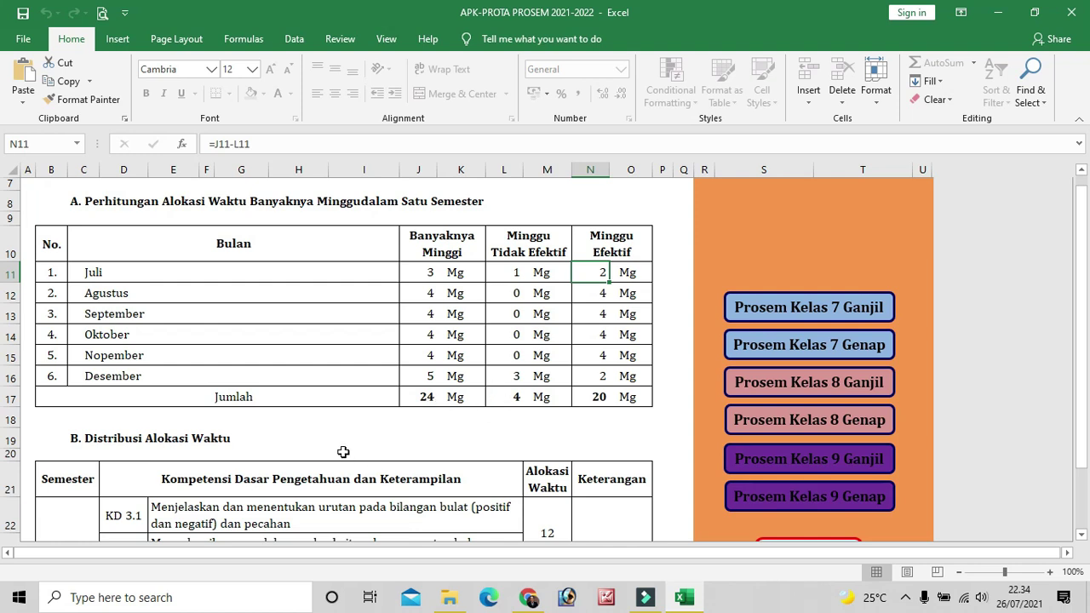
pyautogui.scroll(-3, 343, 452)
pyautogui.scroll(1, 343, 452)
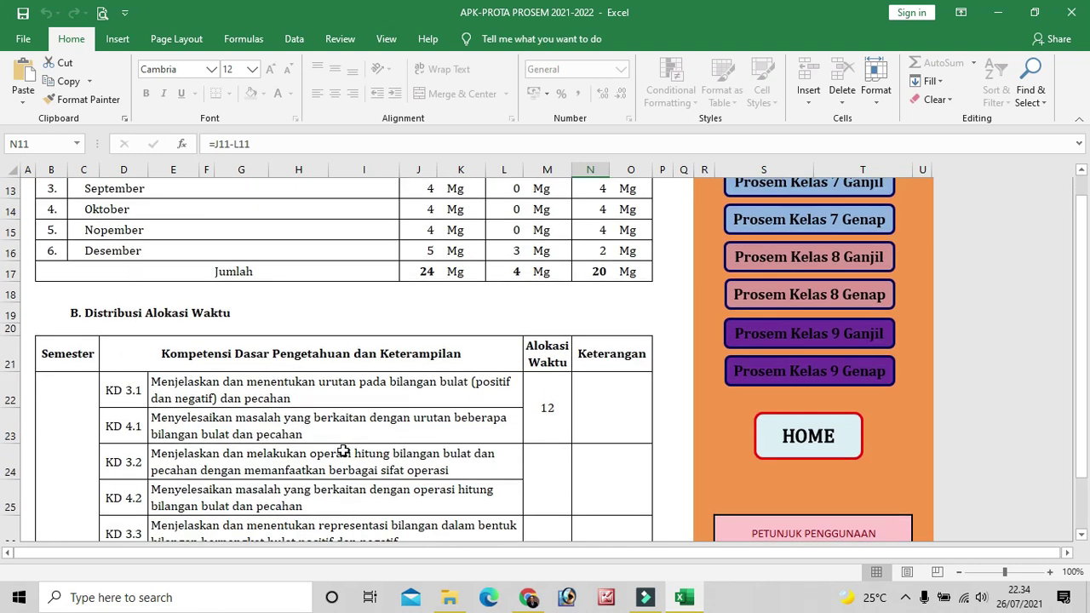
pyautogui.scroll(-1, 343, 451)
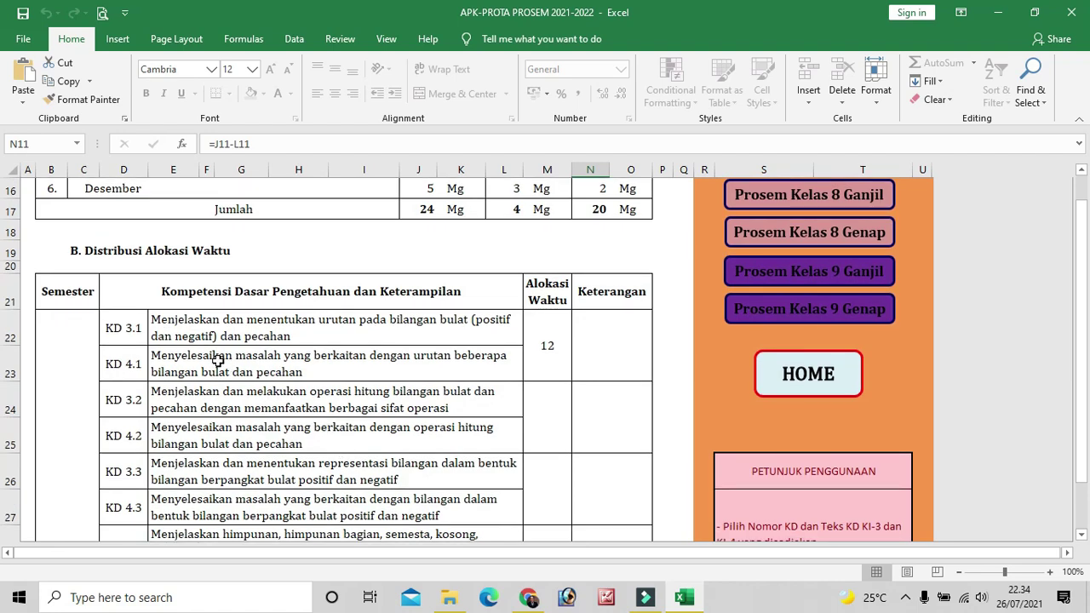
pyautogui.scroll(-2, 217, 361)
pyautogui.scroll(-2, 217, 361)
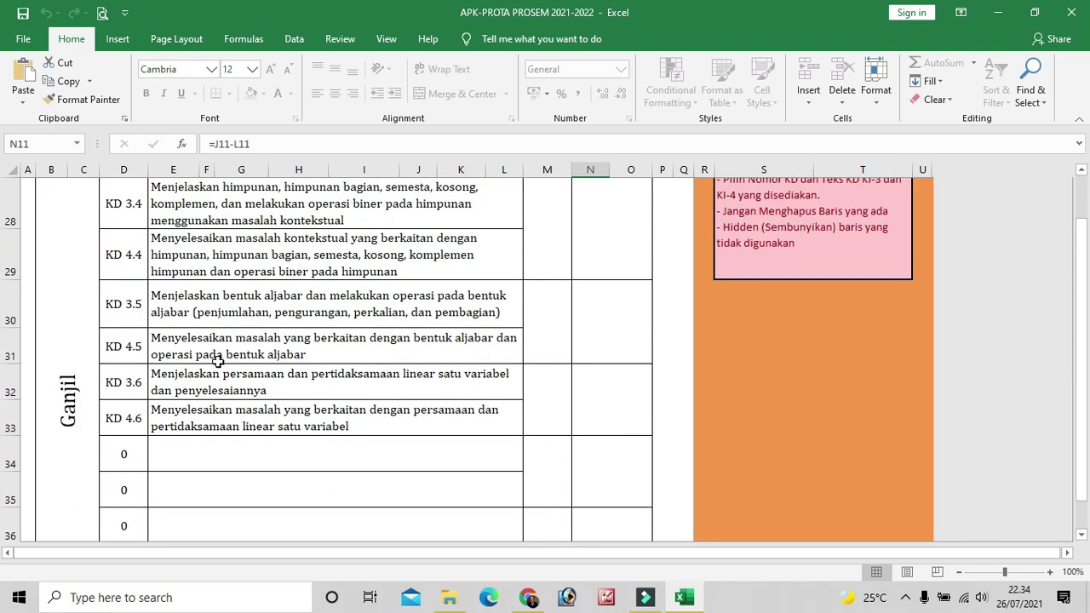
pyautogui.scroll(-2, 218, 361)
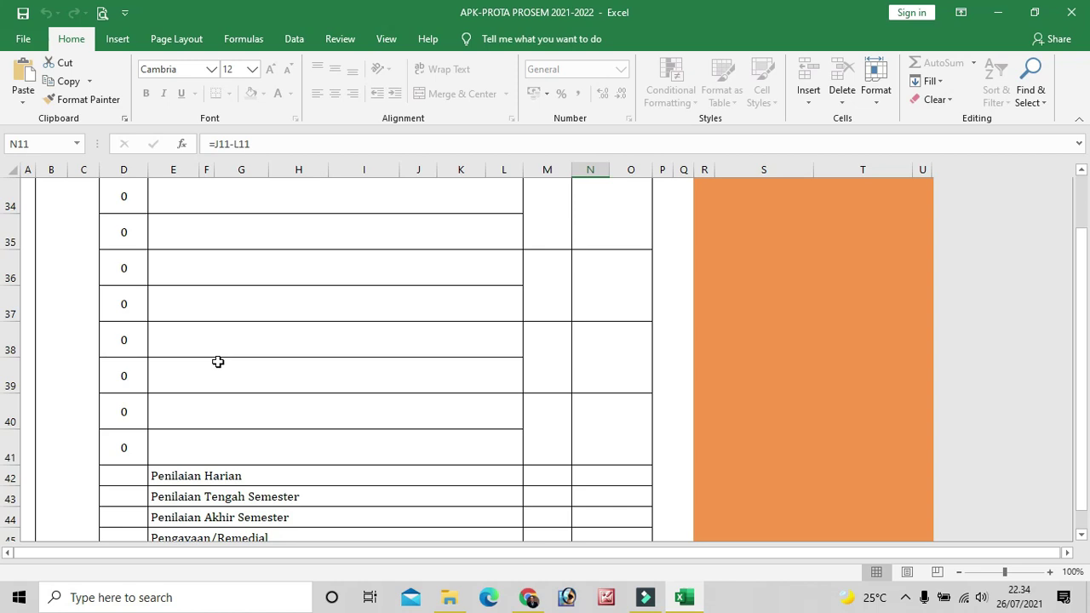
pyautogui.scroll(2, 218, 361)
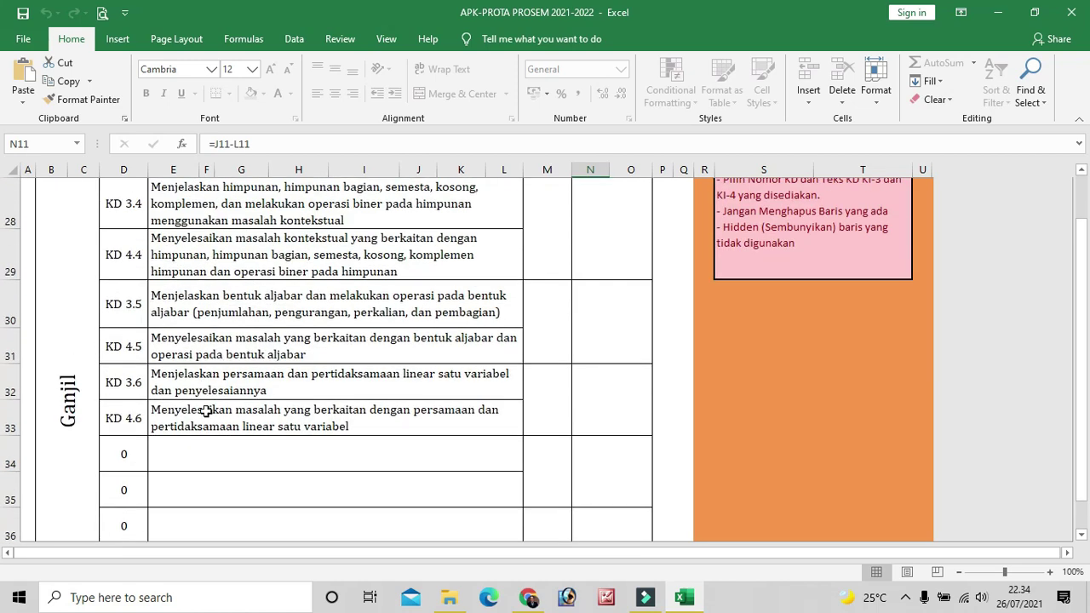
pyautogui.scroll(2, 207, 411)
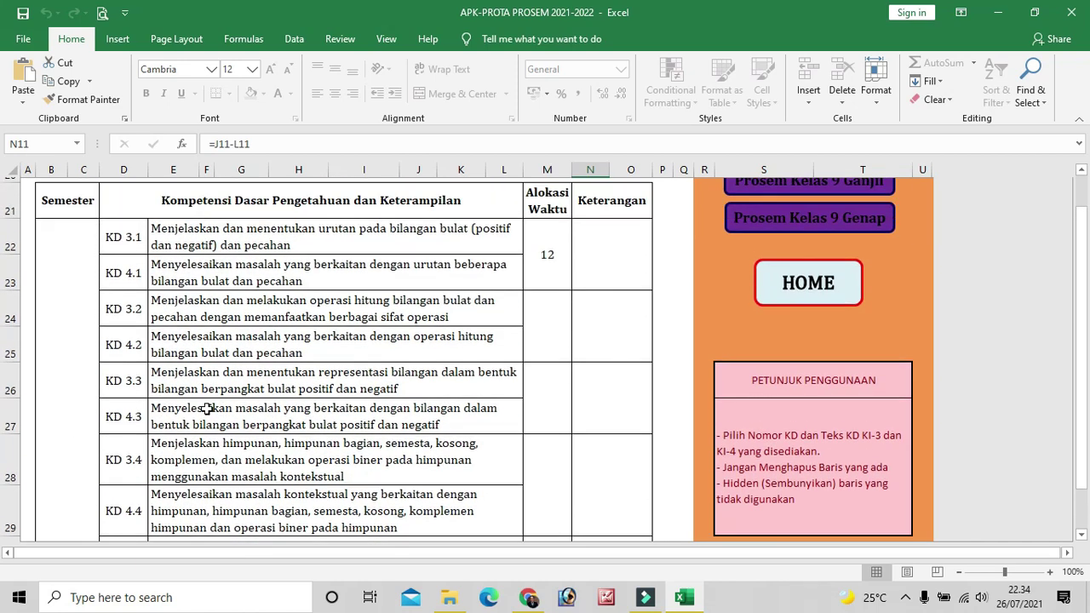
pyautogui.scroll(1, 207, 410)
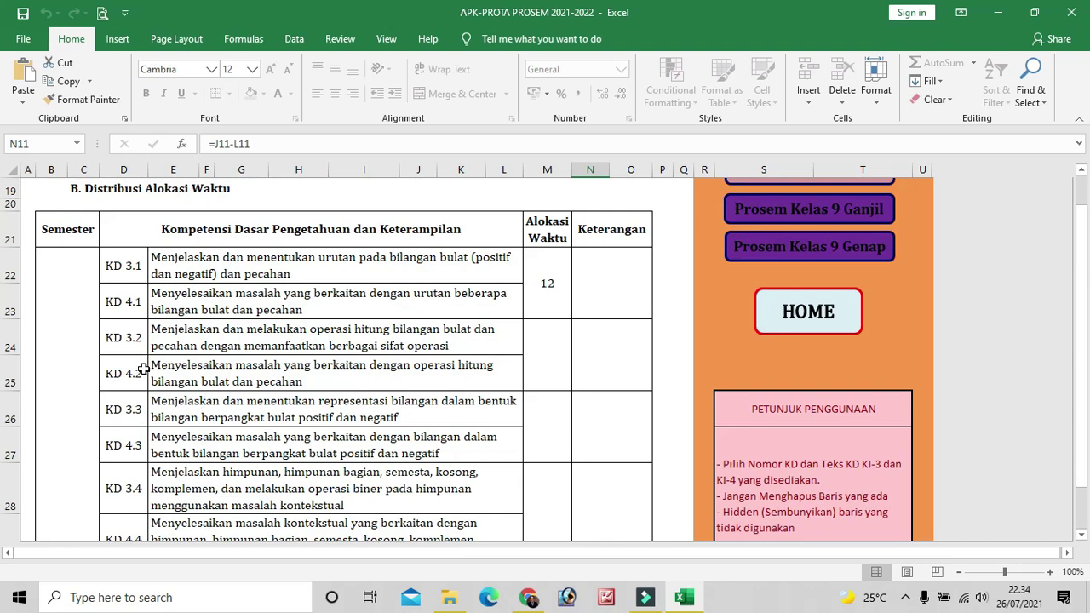
pyautogui.scroll(-4, 142, 368)
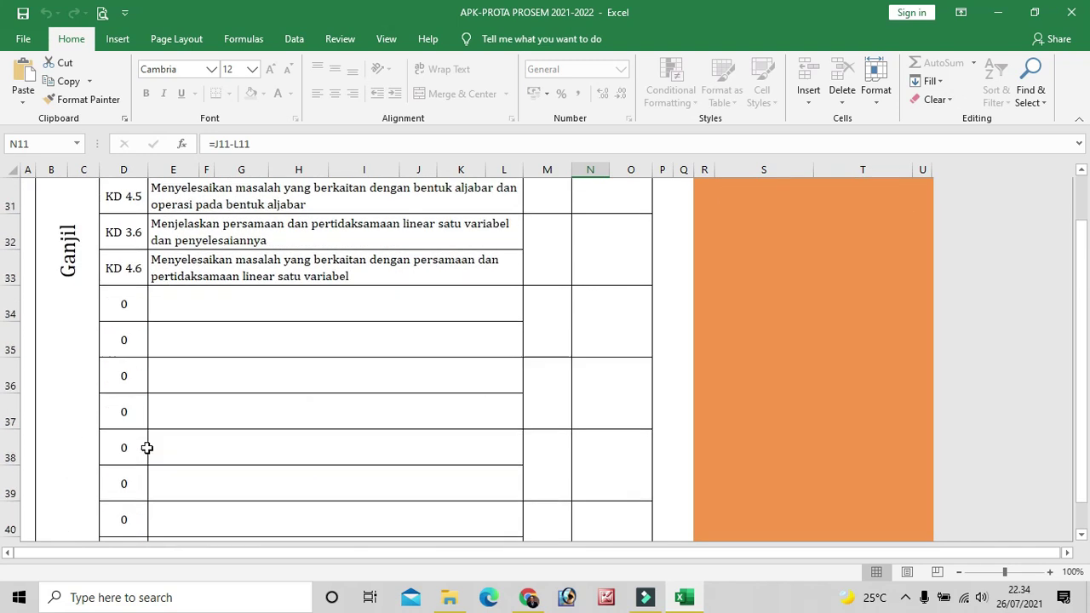
pyautogui.scroll(1, 155, 338)
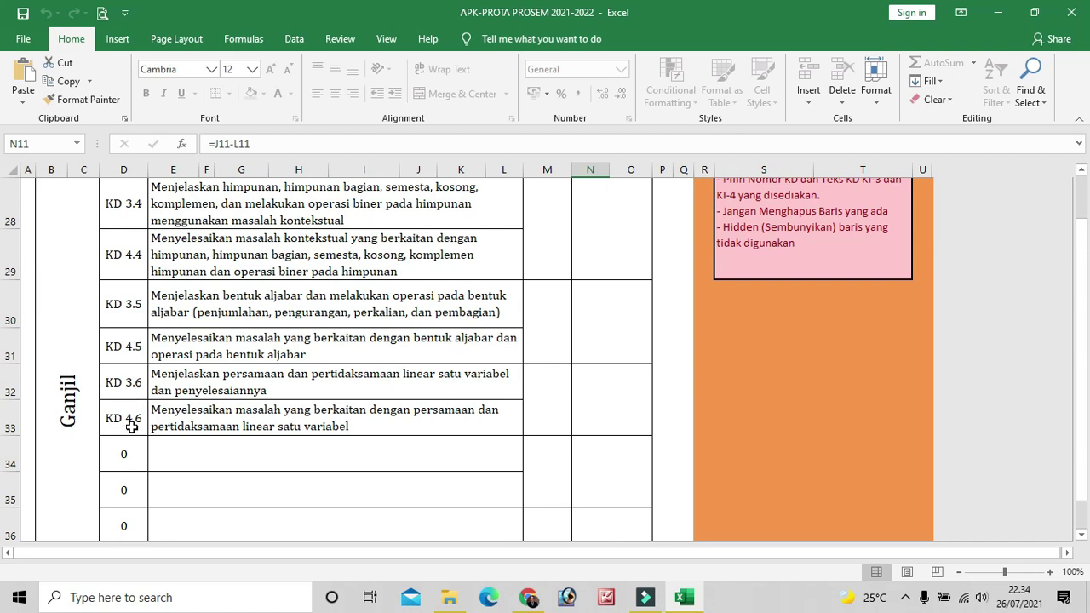
pyautogui.scroll(1, 132, 425)
pyautogui.scroll(3, 132, 425)
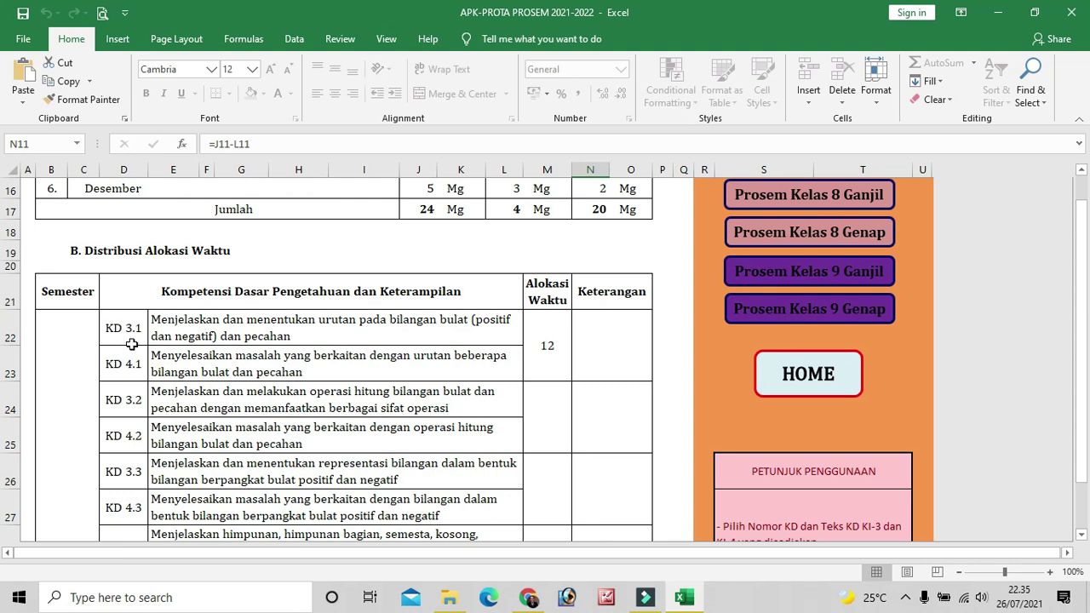
pyautogui.click(289, 329)
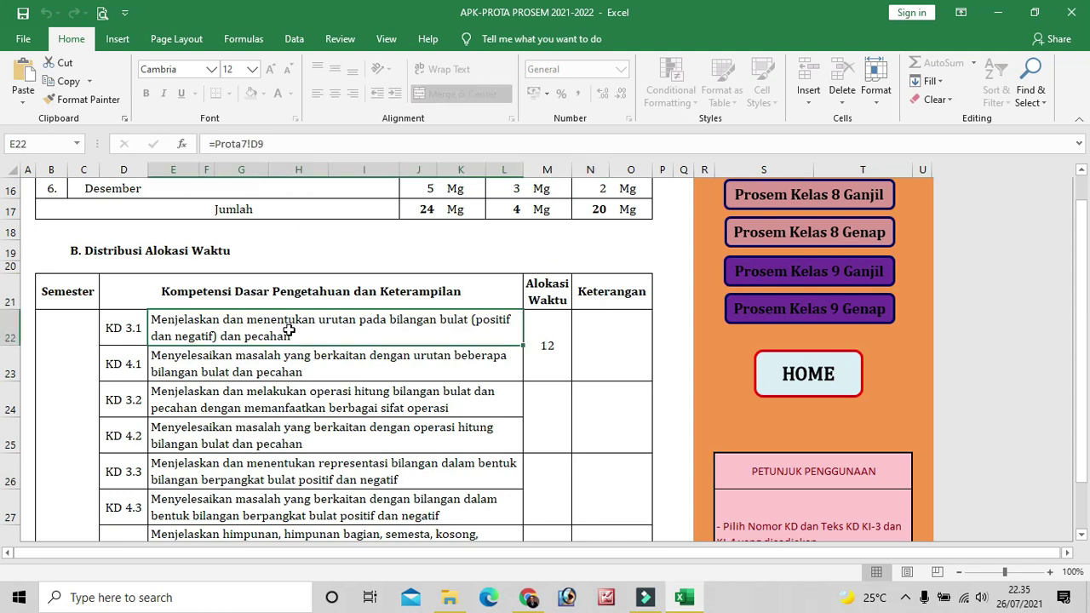
pyautogui.click(545, 333)
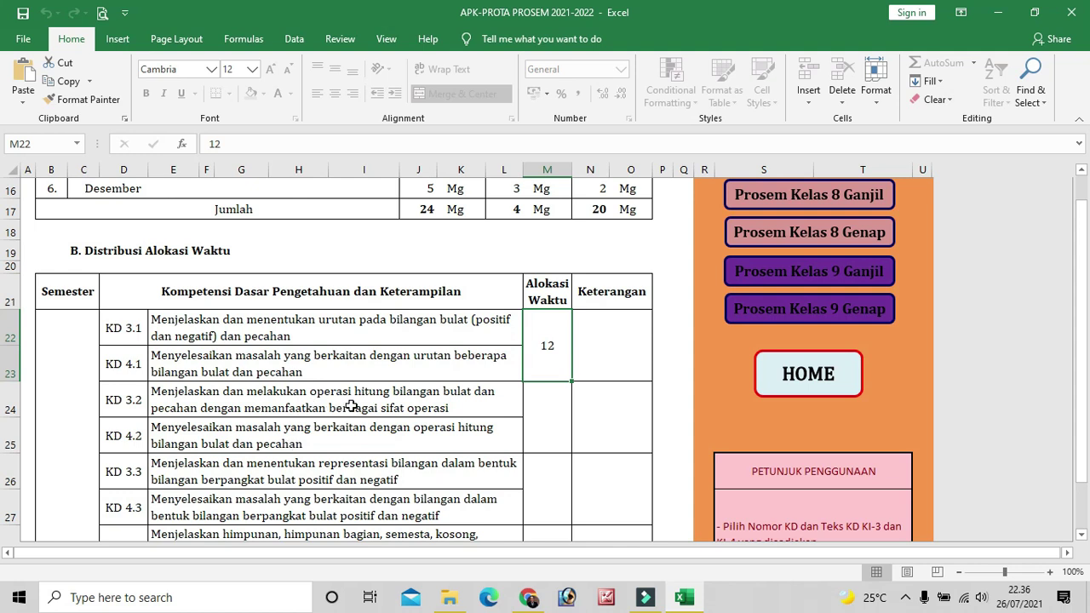
# Set the Alokasi Waktu for the KD 3.2 and KD 4.2 pair to 8
pyautogui.click(553, 418)
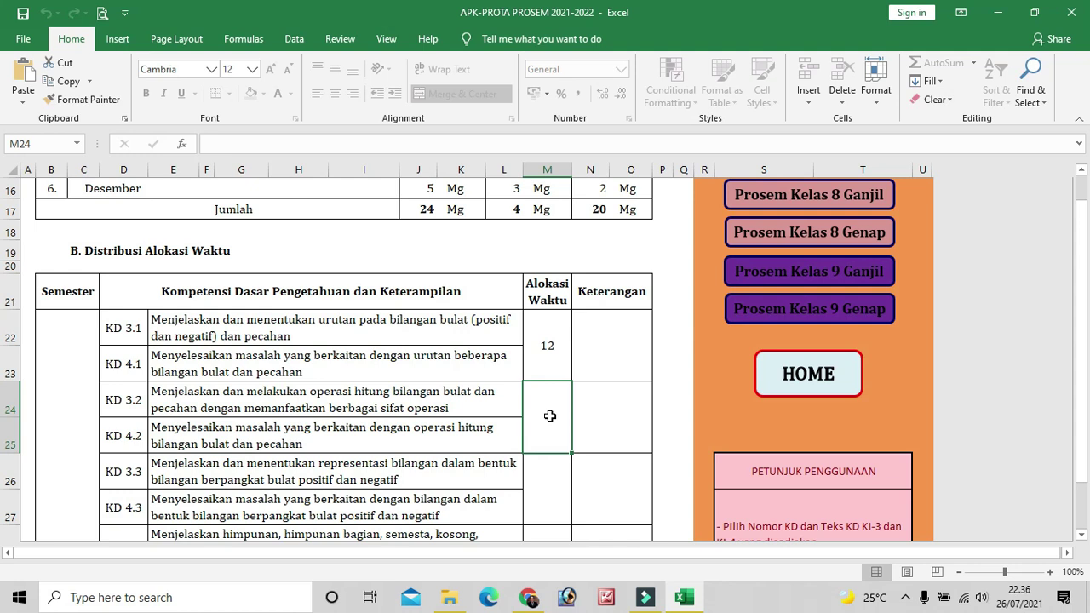
pyautogui.write('8')
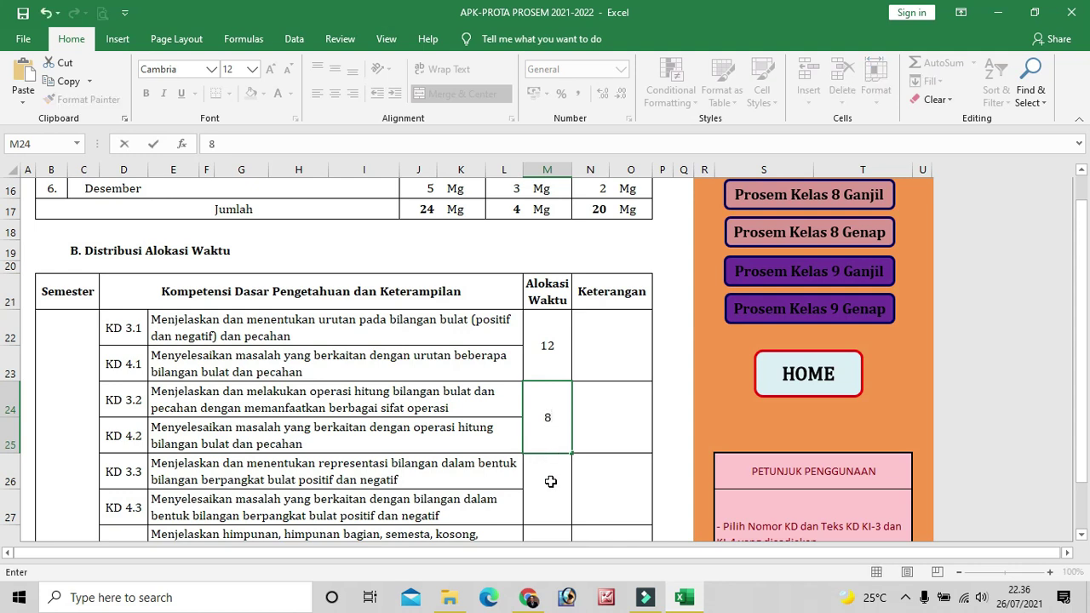
pyautogui.press('Return')
pyautogui.click(543, 426)
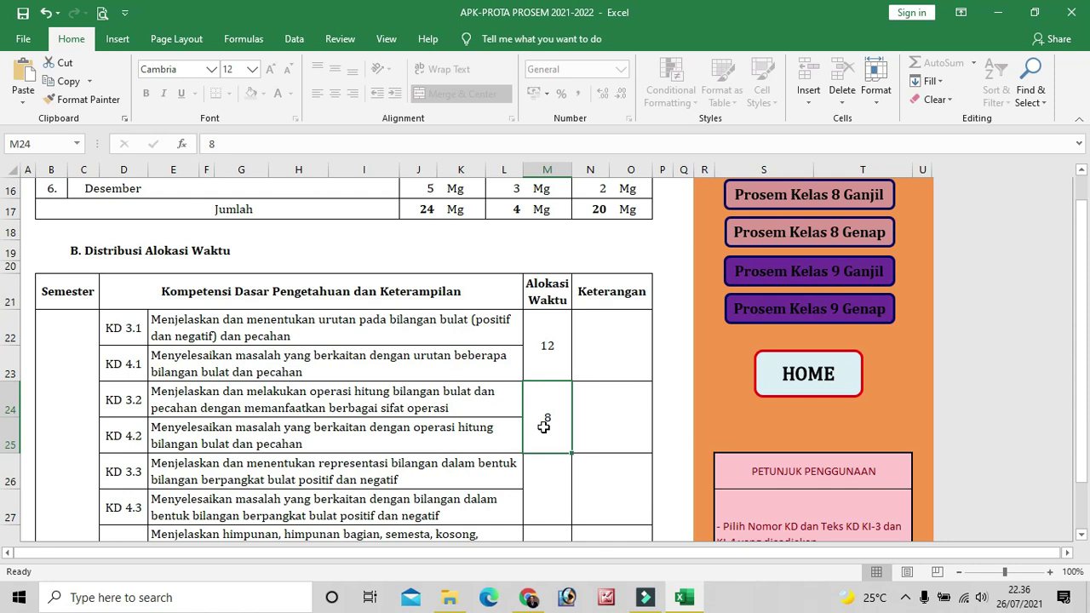
# Review the Alokasi Waktu cells of the remaining KD pairs through KD 3.6 and KD 4.6, plus the unused rows below
pyautogui.scroll(-4, 545, 422)
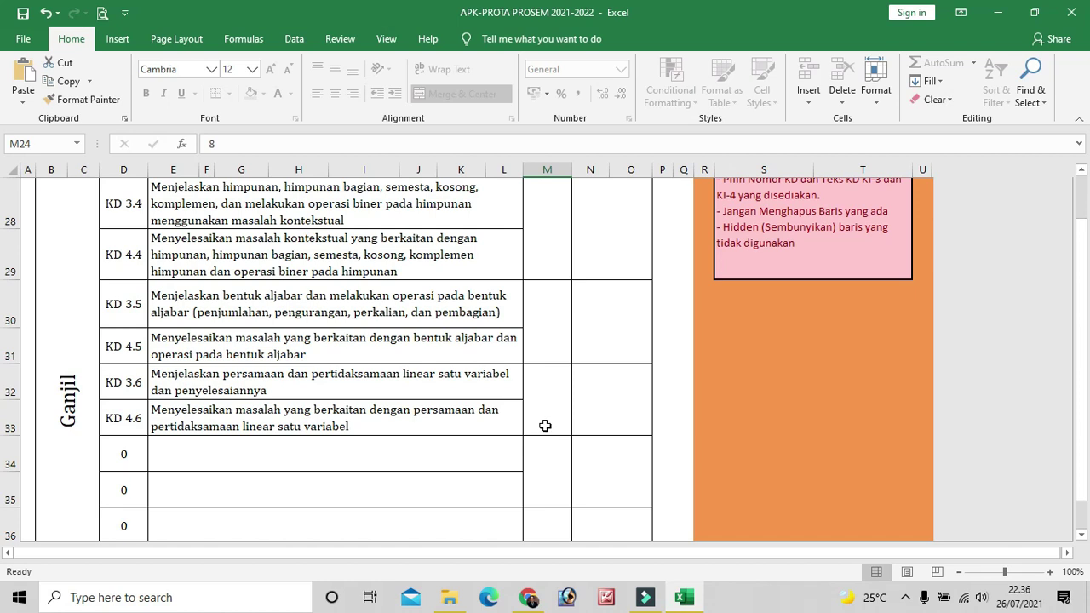
pyautogui.click(546, 424)
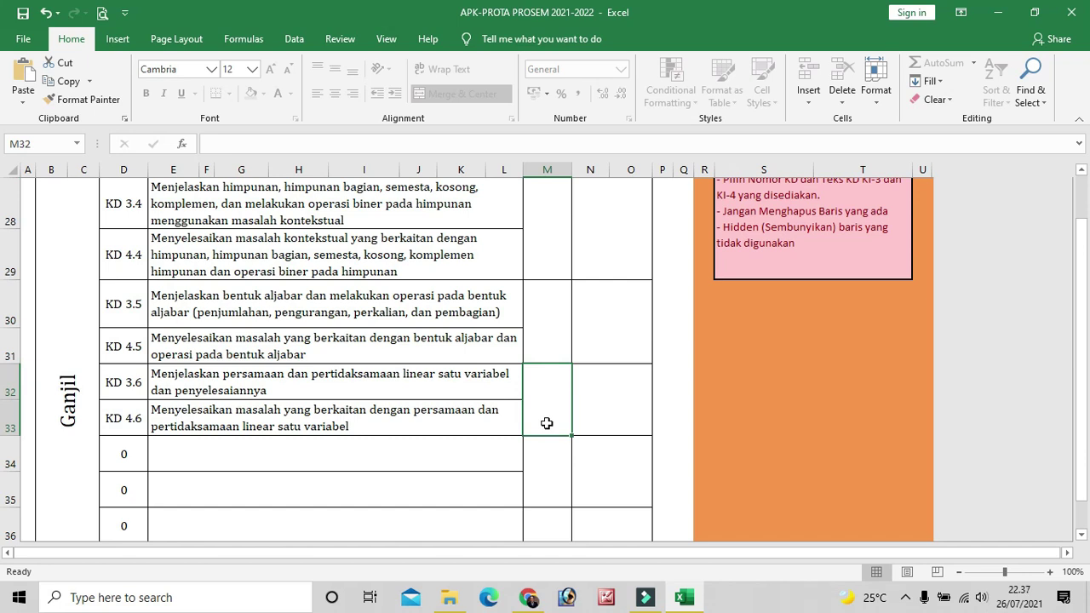
pyautogui.scroll(-2, 546, 423)
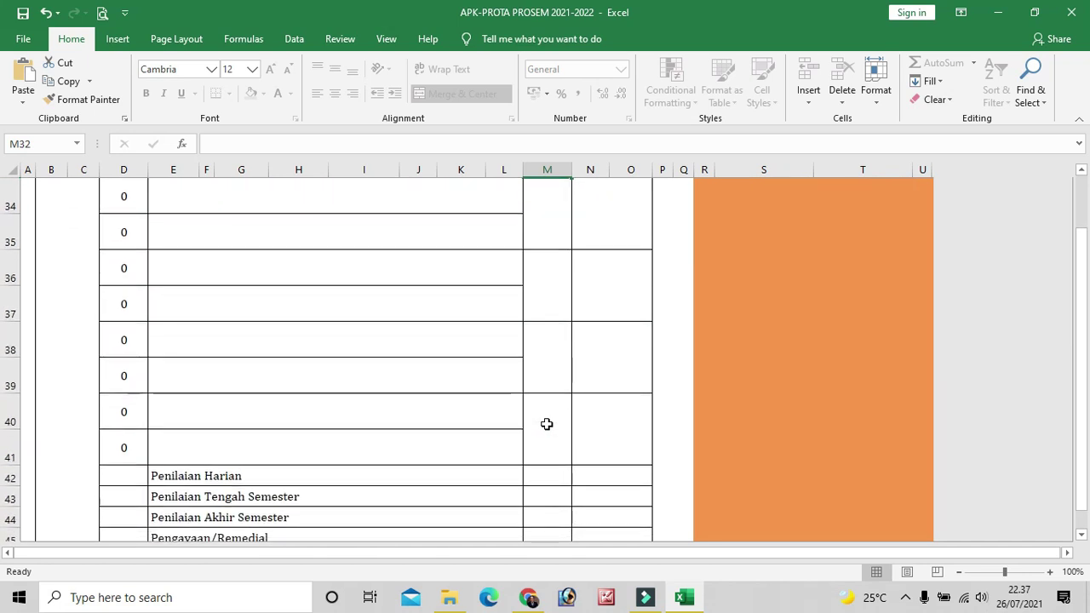
pyautogui.scroll(3, 546, 423)
pyautogui.scroll(1, 522, 440)
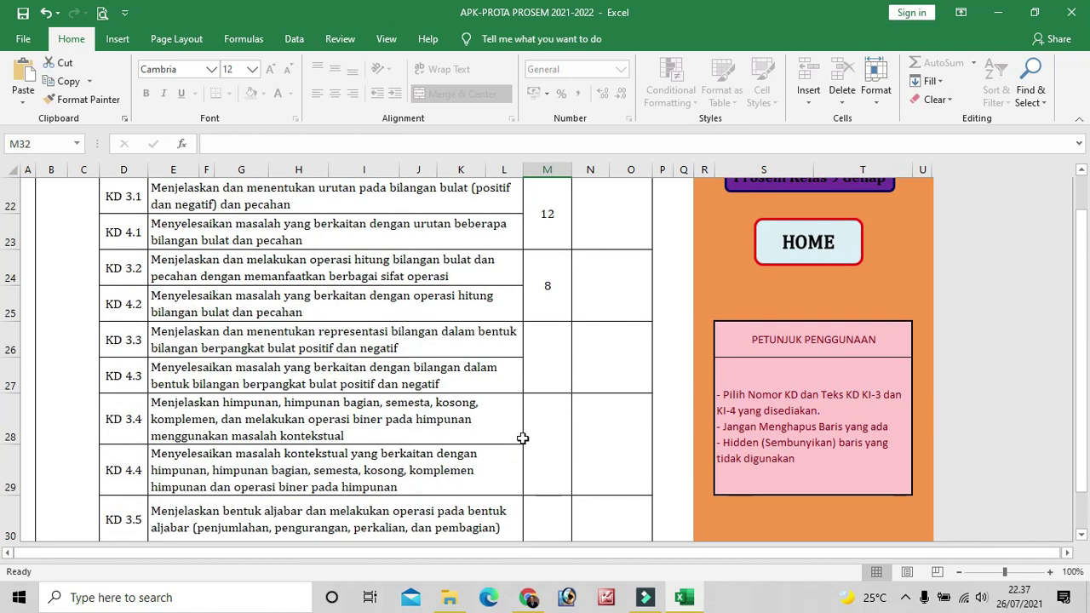
pyautogui.scroll(1, 522, 438)
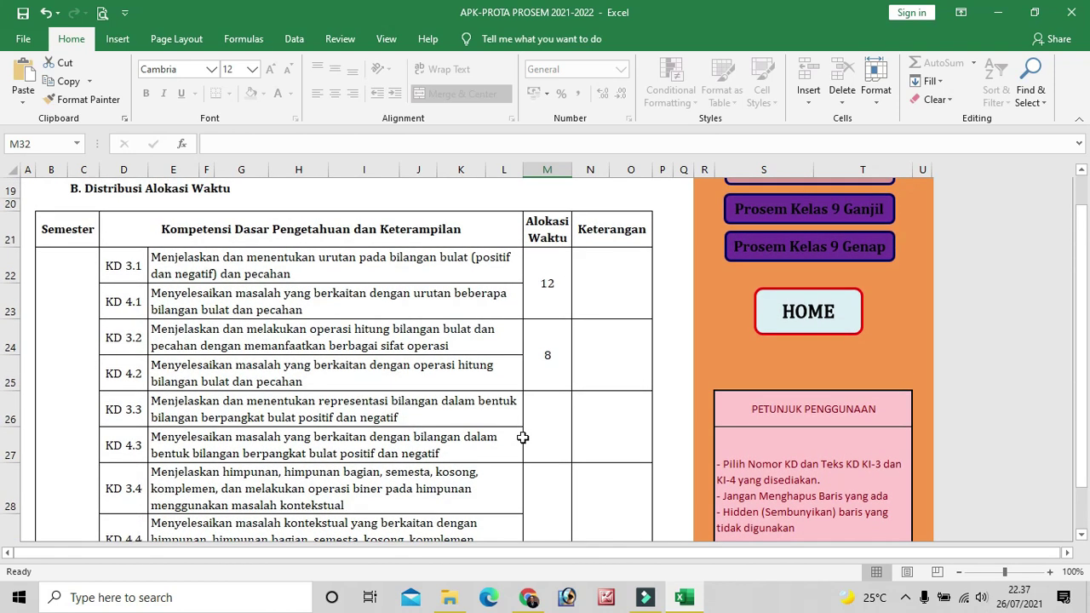
pyautogui.scroll(-2, 522, 438)
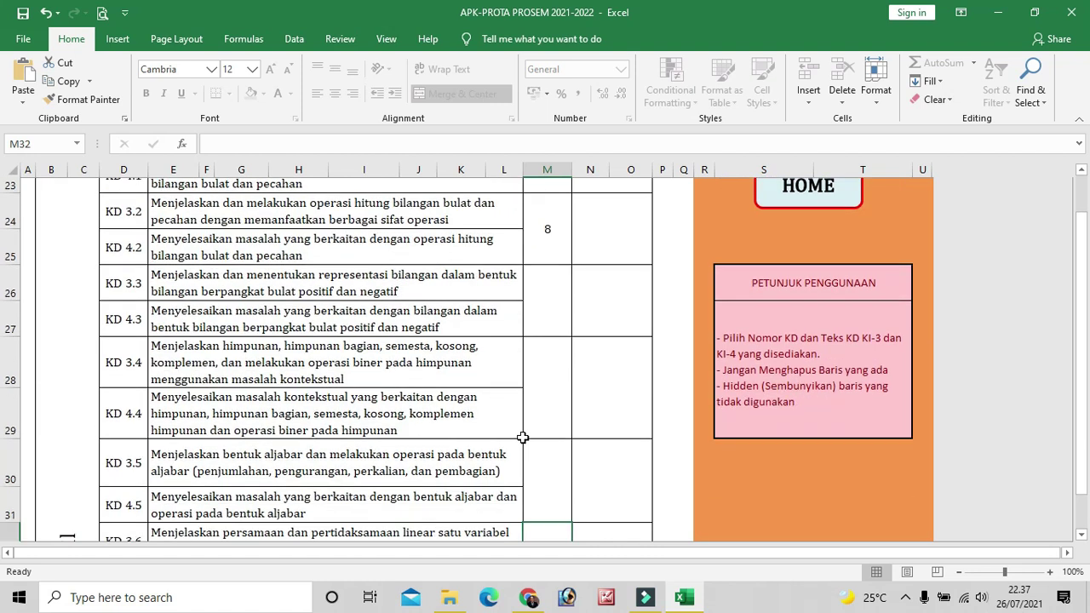
pyautogui.scroll(-2, 522, 438)
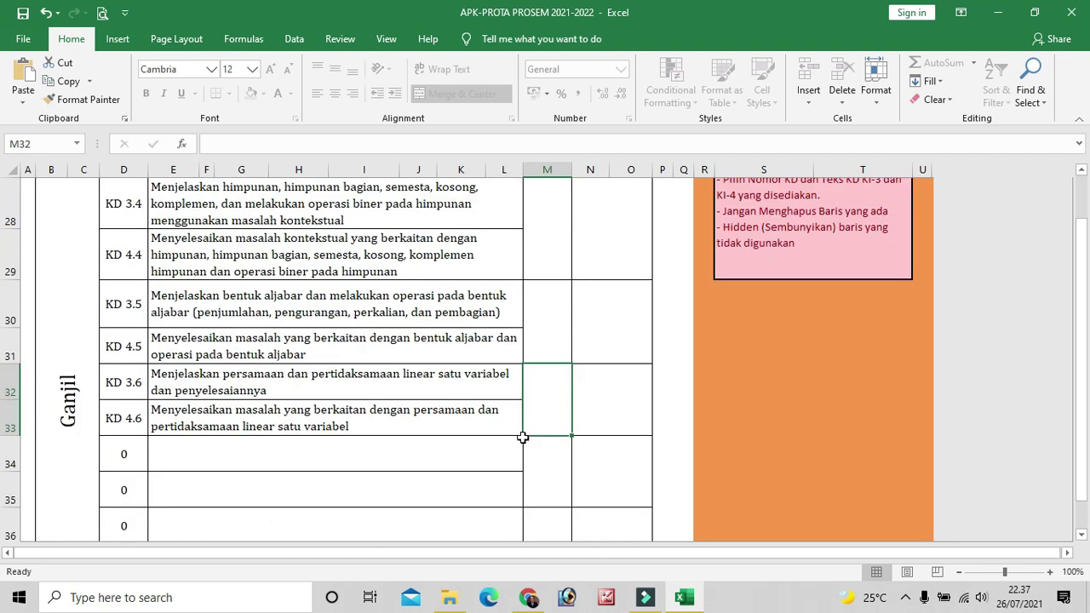
# Set the Alokasi Waktu for Penilaian Harian to 8, and for Penilaian Tengah Semester and Penilaian Akhir Semester to 4 each
pyautogui.scroll(-3, 522, 437)
pyautogui.click(549, 369)
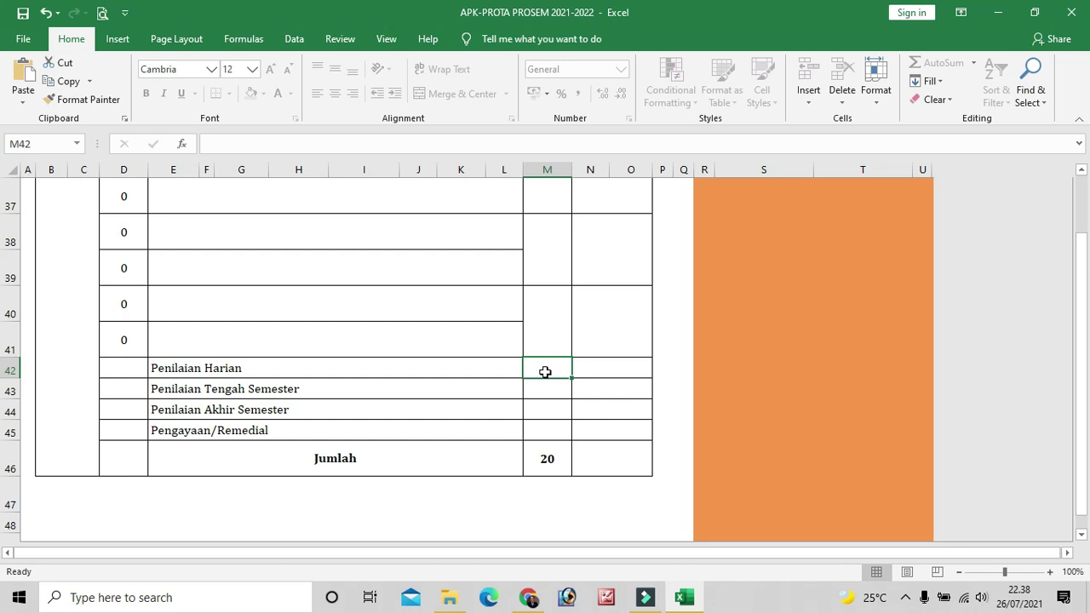
pyautogui.write('8')
pyautogui.click(546, 389)
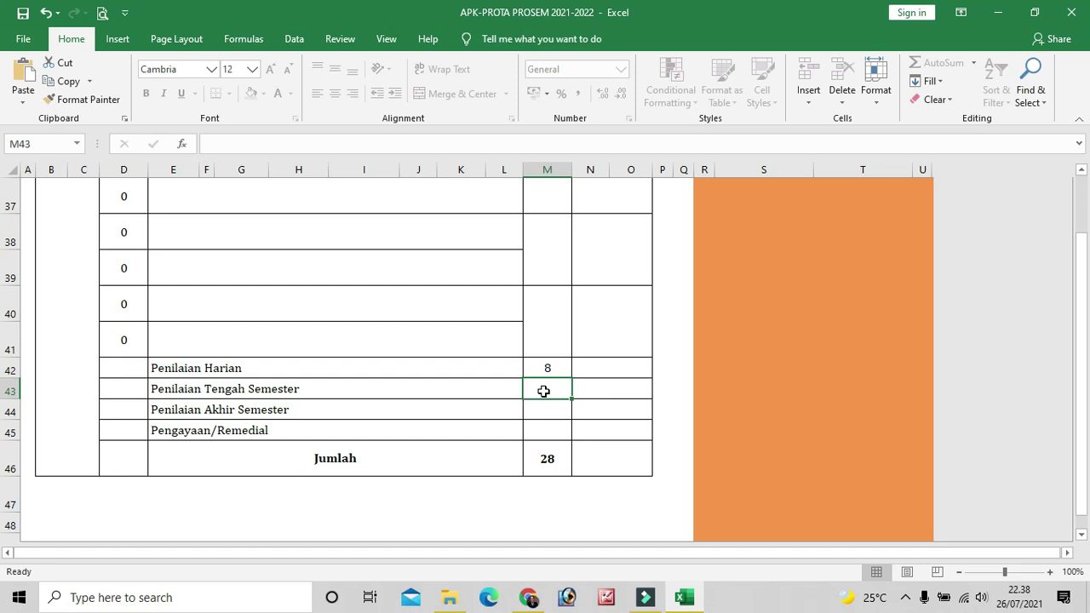
pyautogui.write('4')
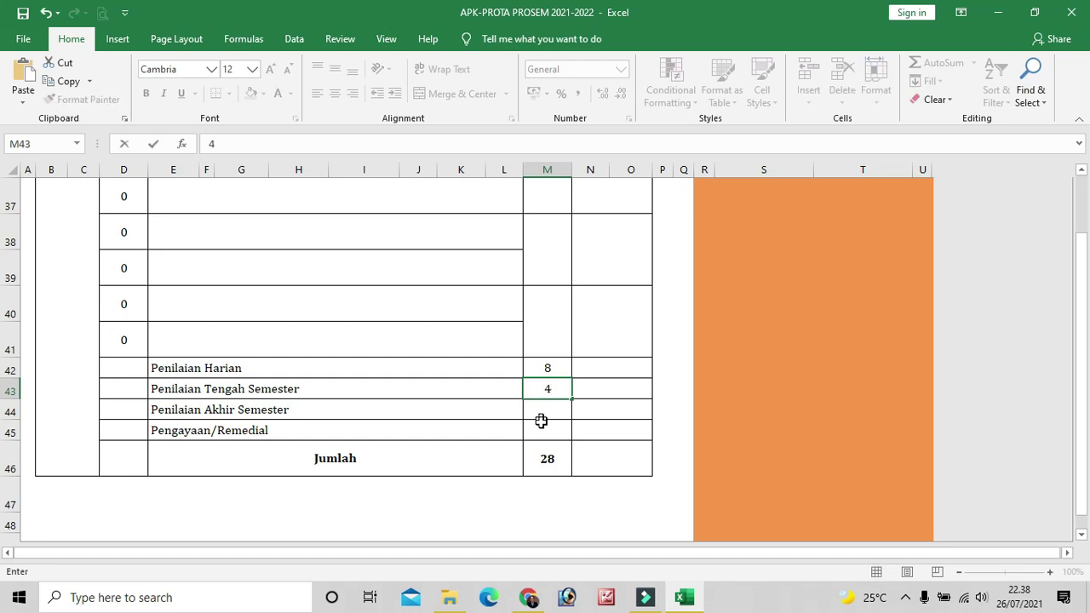
pyautogui.click(548, 411)
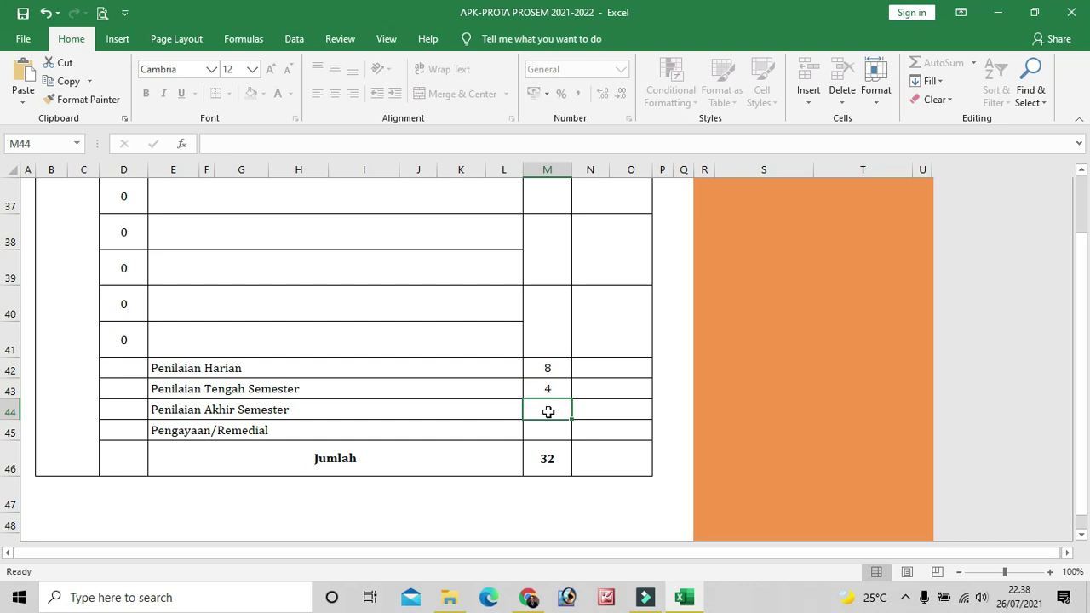
pyautogui.write('4')
pyautogui.click(558, 431)
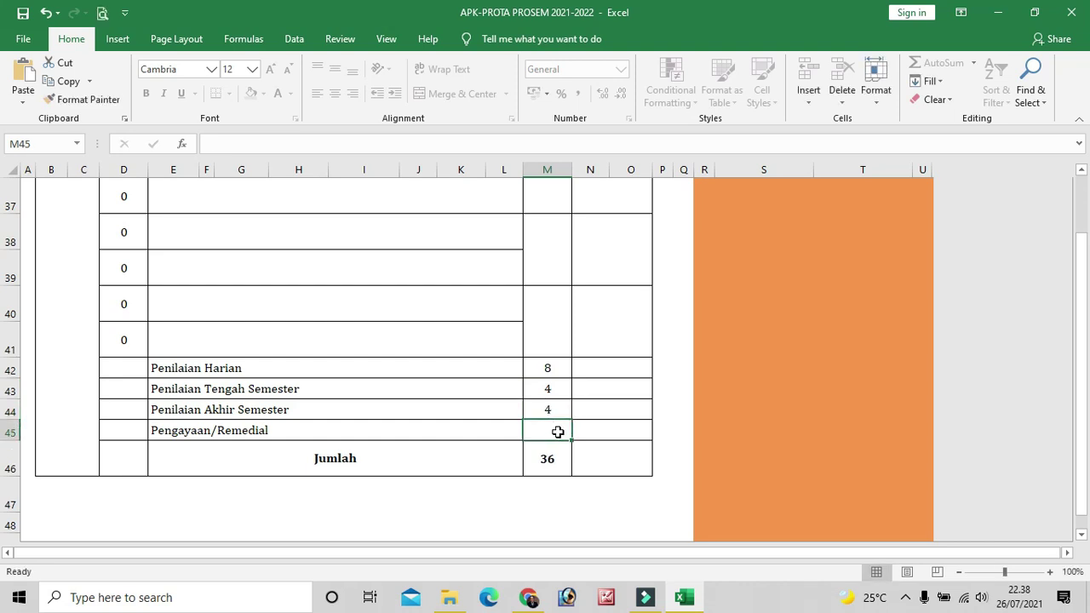
# Review the Alokasi Waktu column from the KD 3.1 pair through the assessment rows and compare it with the Jumlah row
pyautogui.scroll(4, 558, 429)
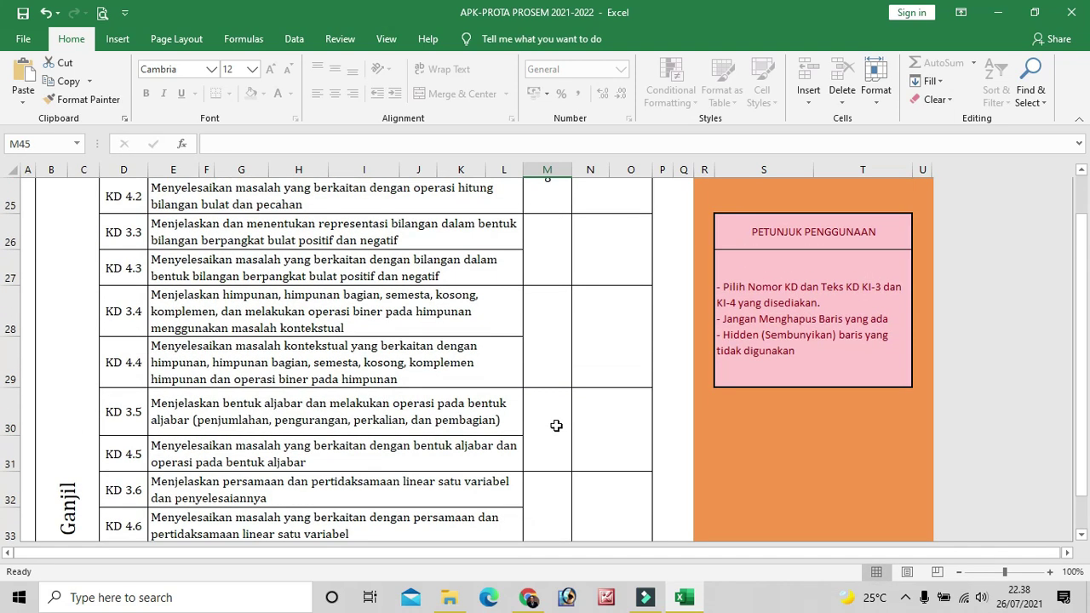
pyautogui.scroll(-4, 556, 426)
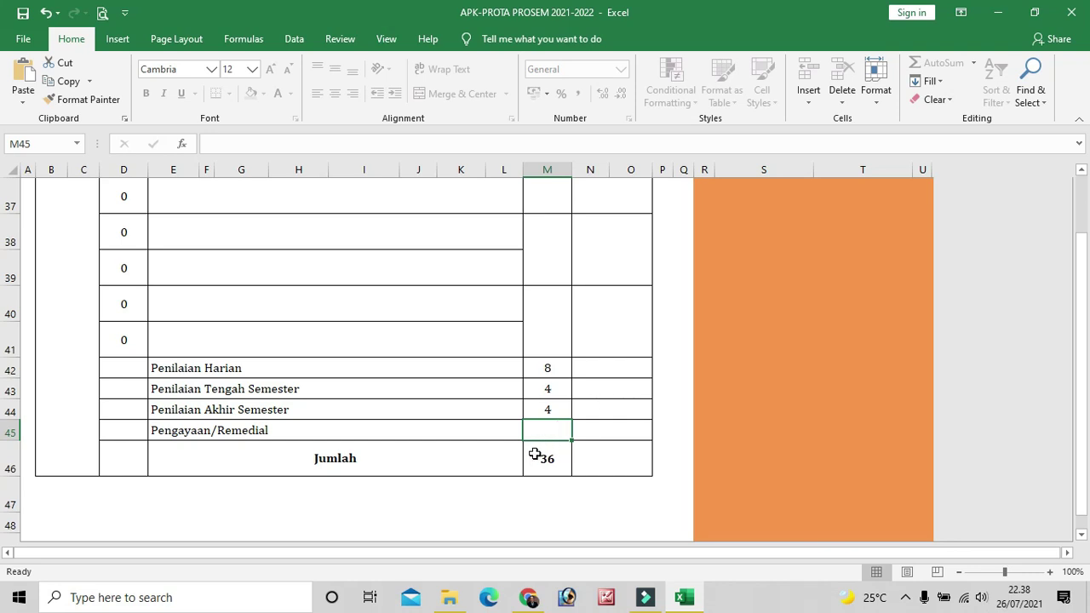
pyautogui.scroll(3, 535, 454)
pyautogui.scroll(-3, 534, 453)
pyautogui.scroll(4, 545, 462)
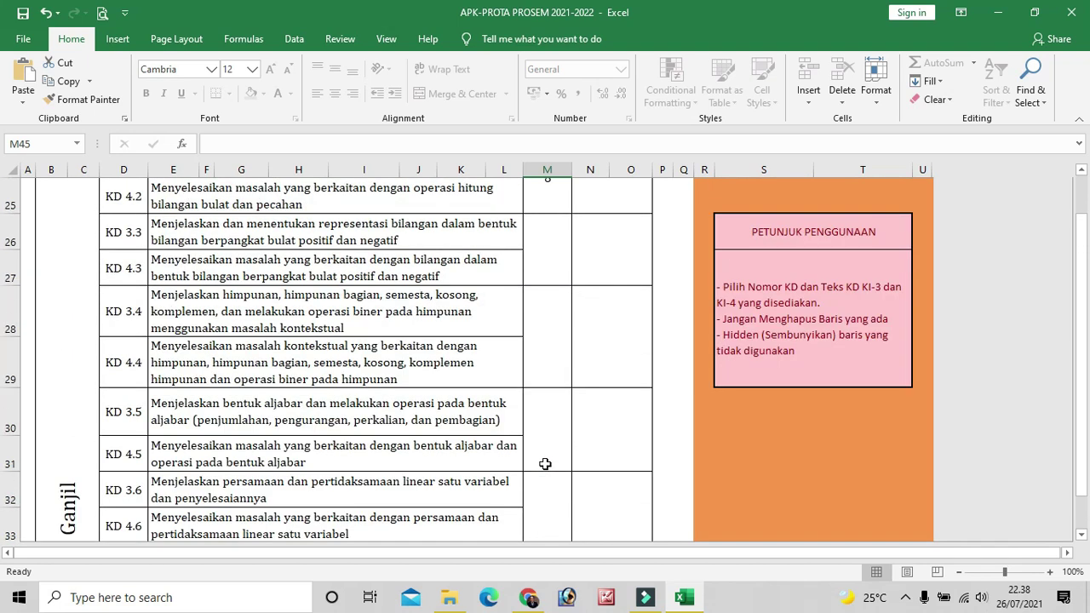
pyautogui.click(544, 454)
pyautogui.click(549, 357)
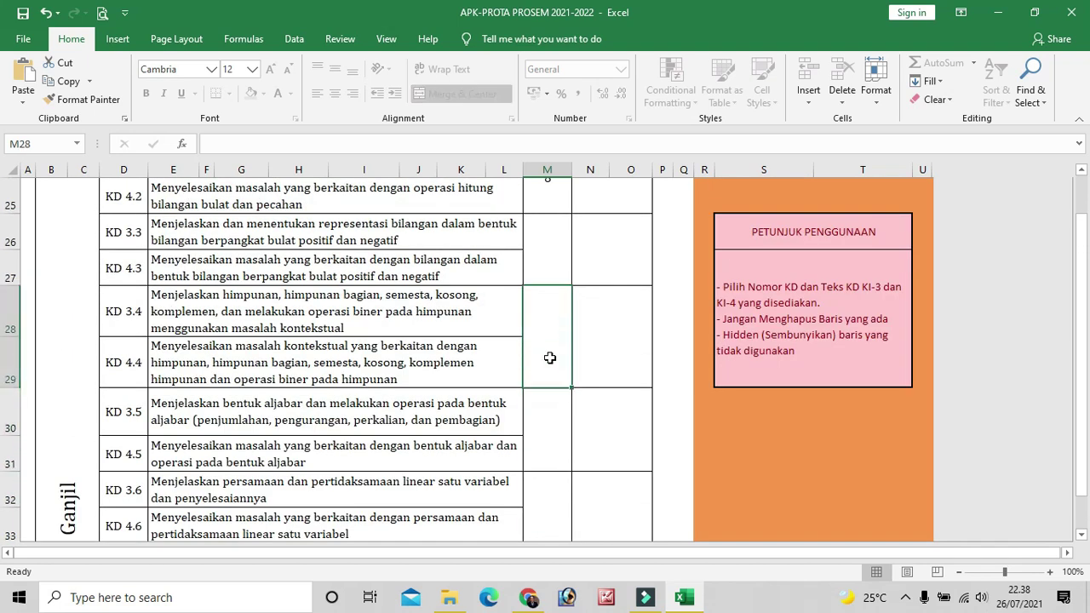
pyautogui.scroll(2, 557, 361)
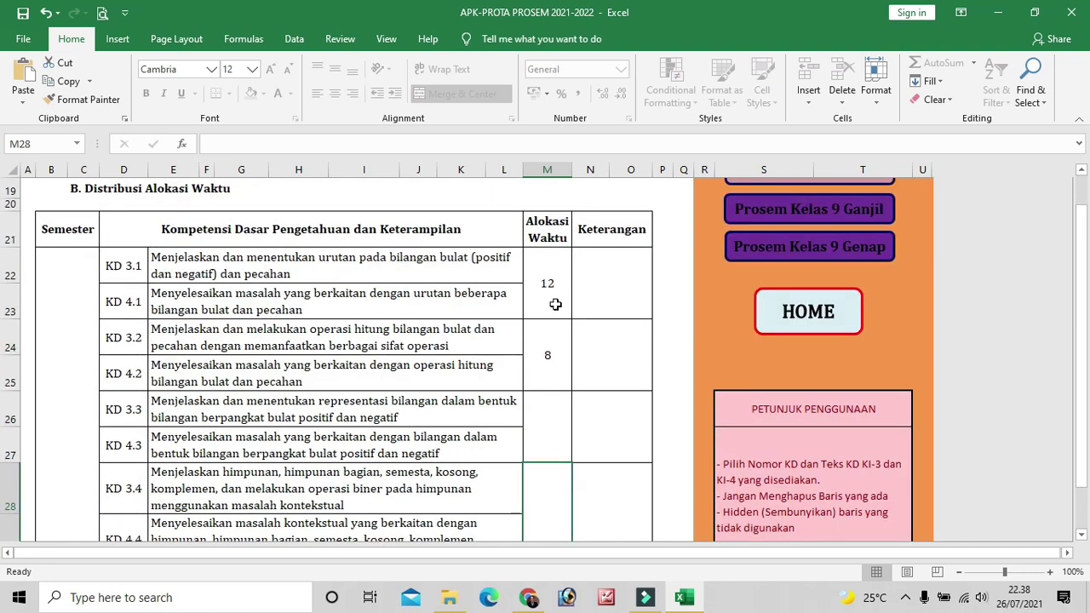
pyautogui.scroll(-7, 538, 409)
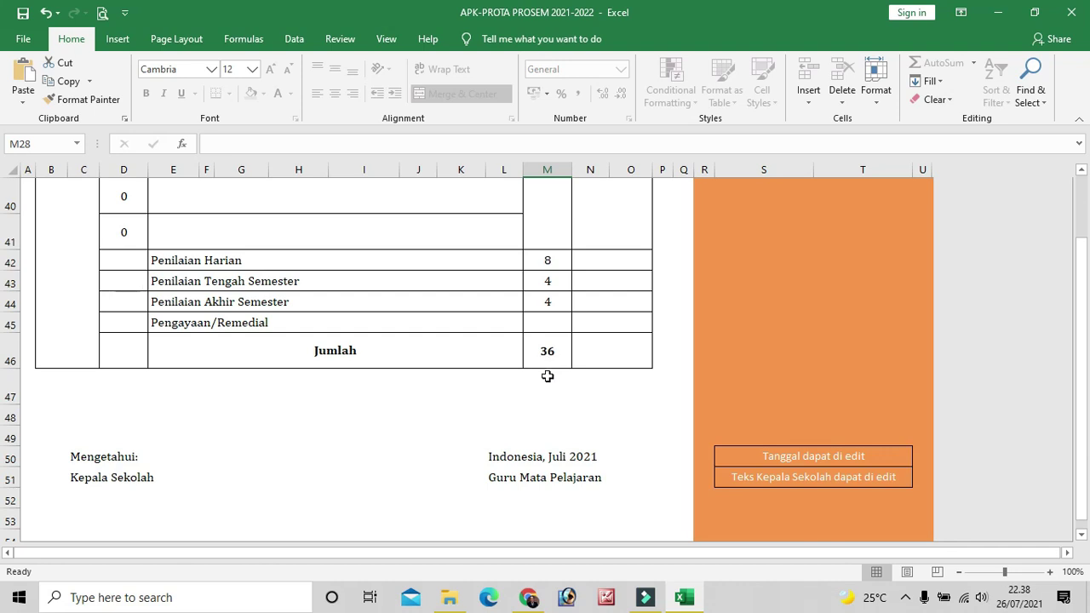
pyautogui.scroll(7, 474, 417)
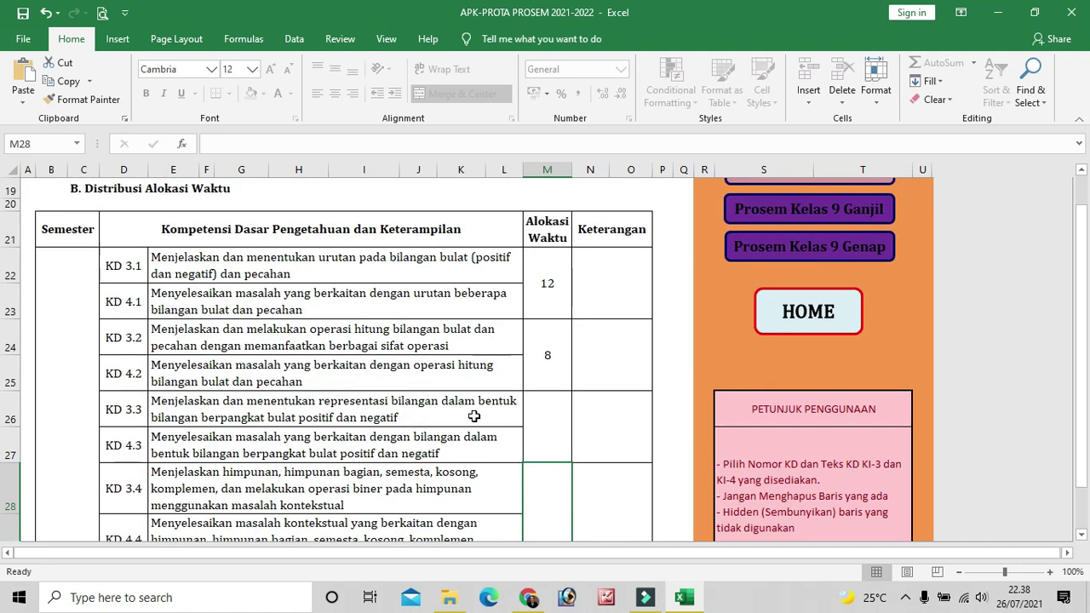
# Check the monthly week counts in the Perhitungan Alokasi Waktu table and the Program Semester header at the start of the sheet
pyautogui.scroll(1, 474, 416)
pyautogui.scroll(2, 474, 414)
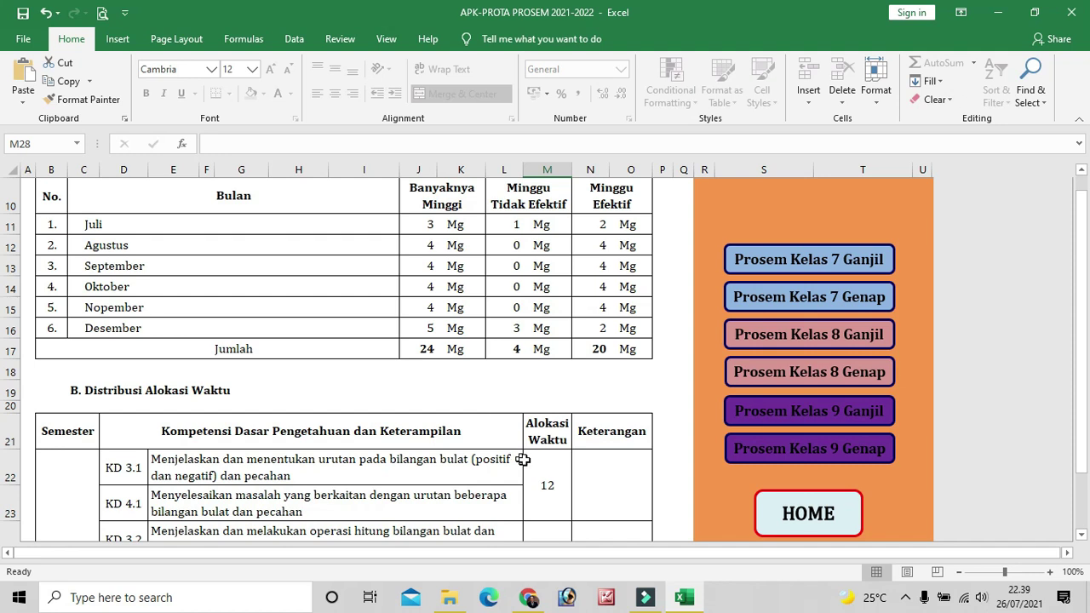
pyautogui.hotkey('ctrl', 'Home')
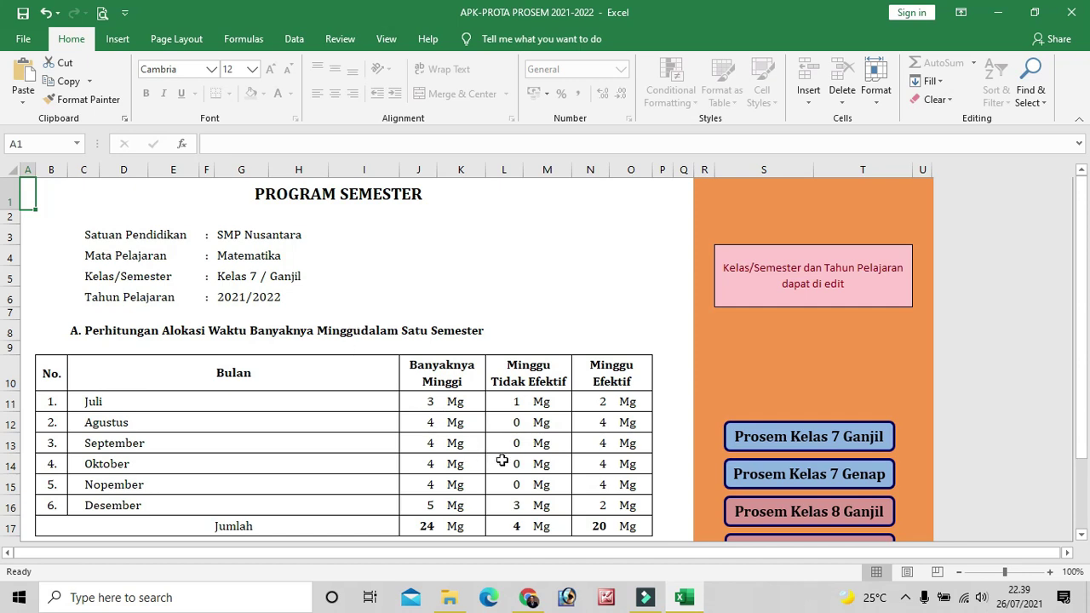
# Open the Prosem Kelas 8 Ganjil sheet and review its Distribusi Alokasi Waktu table down to the Jumlah row and signature block
pyautogui.scroll(-2, 555, 446)
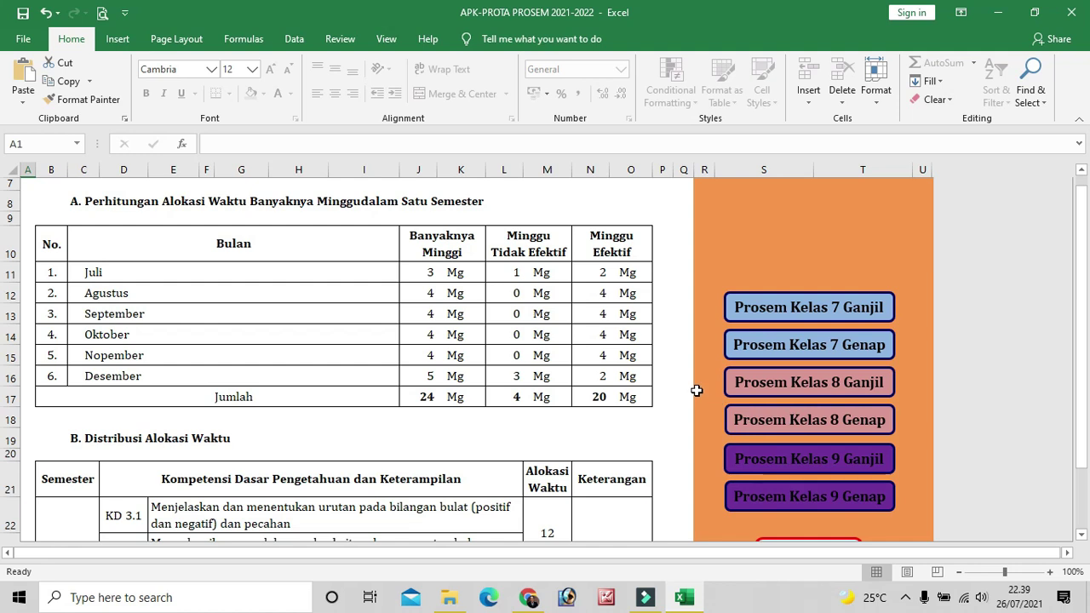
pyautogui.click(815, 385)
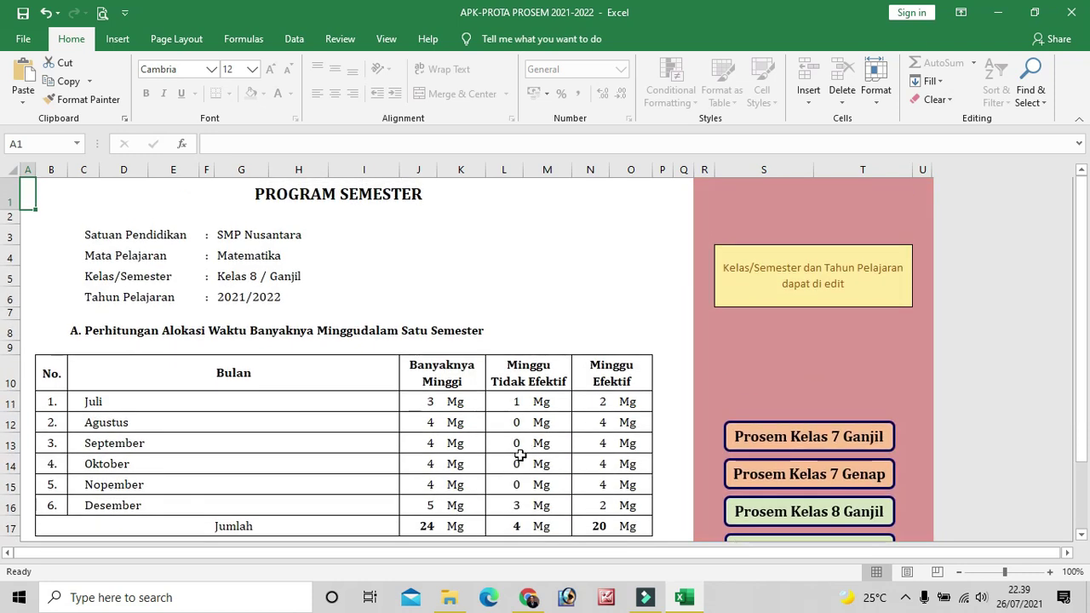
pyautogui.scroll(-5, 519, 456)
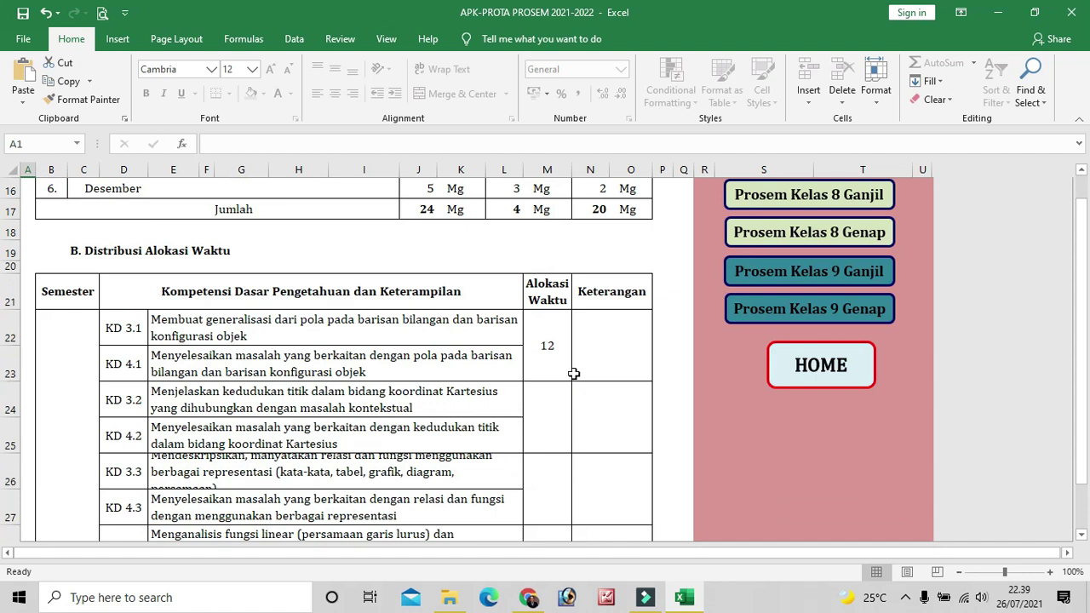
pyautogui.scroll(-2, 540, 441)
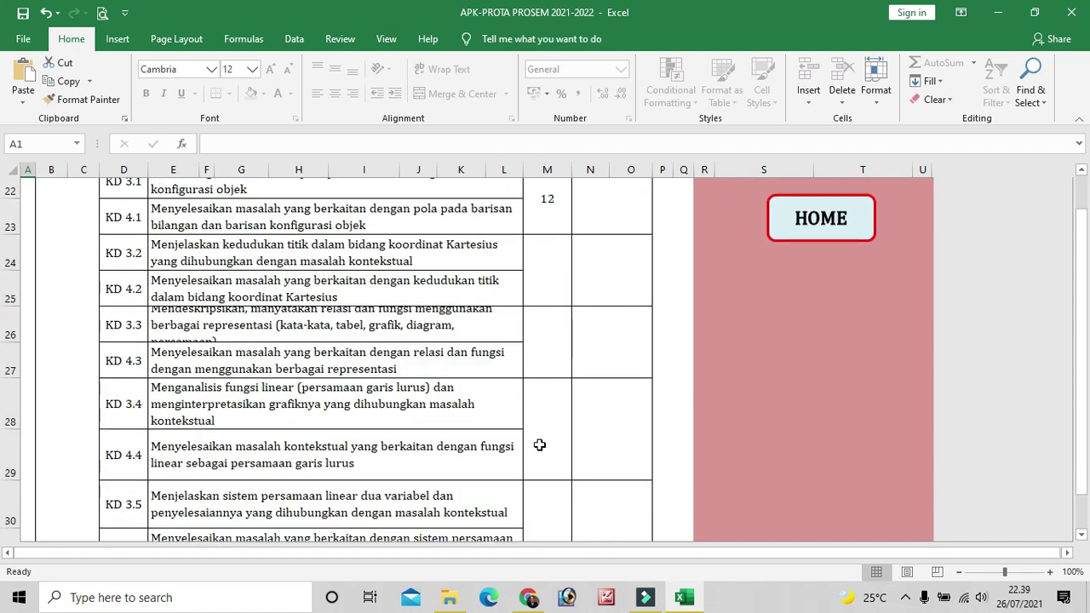
pyautogui.scroll(-7, 539, 445)
pyautogui.scroll(1, 540, 355)
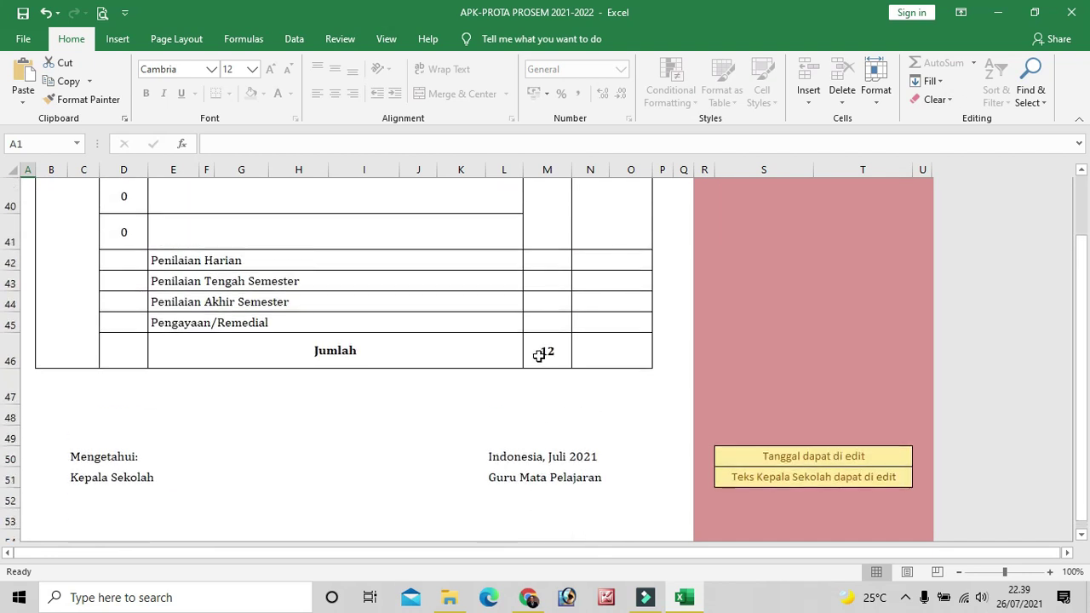
# Open the Prosem Kelas 9 Ganjil sheet and look over its KD rows and Alokasi Waktu column
pyautogui.scroll(10, 539, 355)
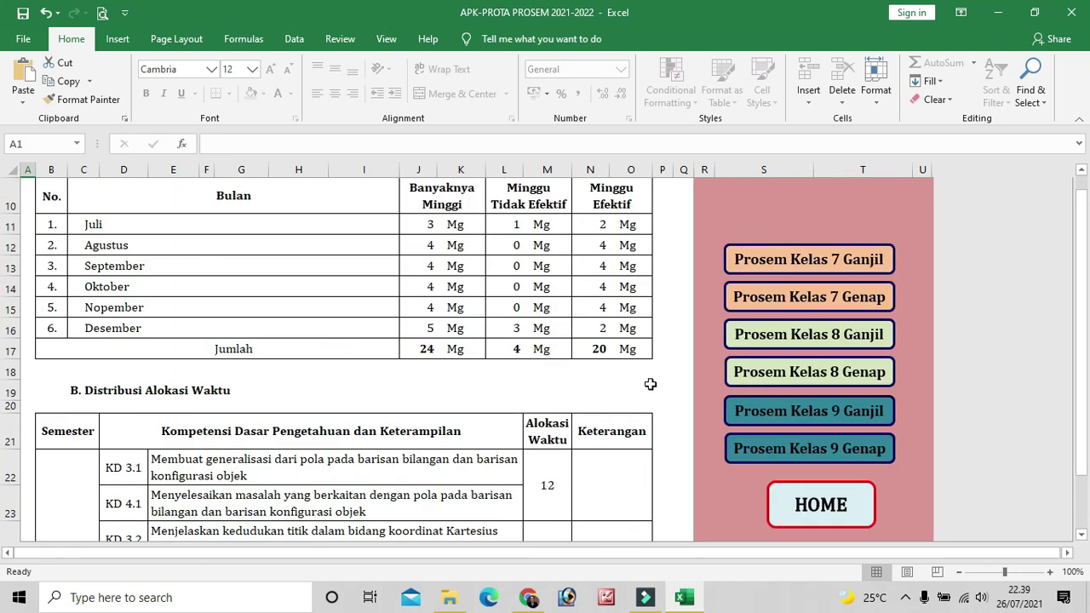
pyautogui.click(819, 414)
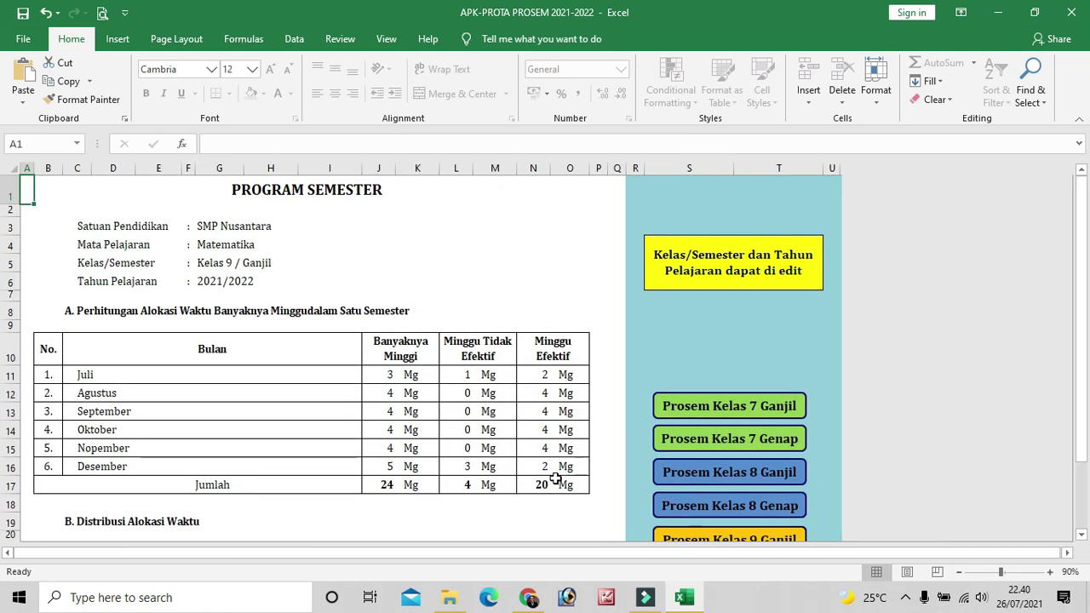
pyautogui.scroll(-3, 545, 481)
pyautogui.scroll(-5, 511, 464)
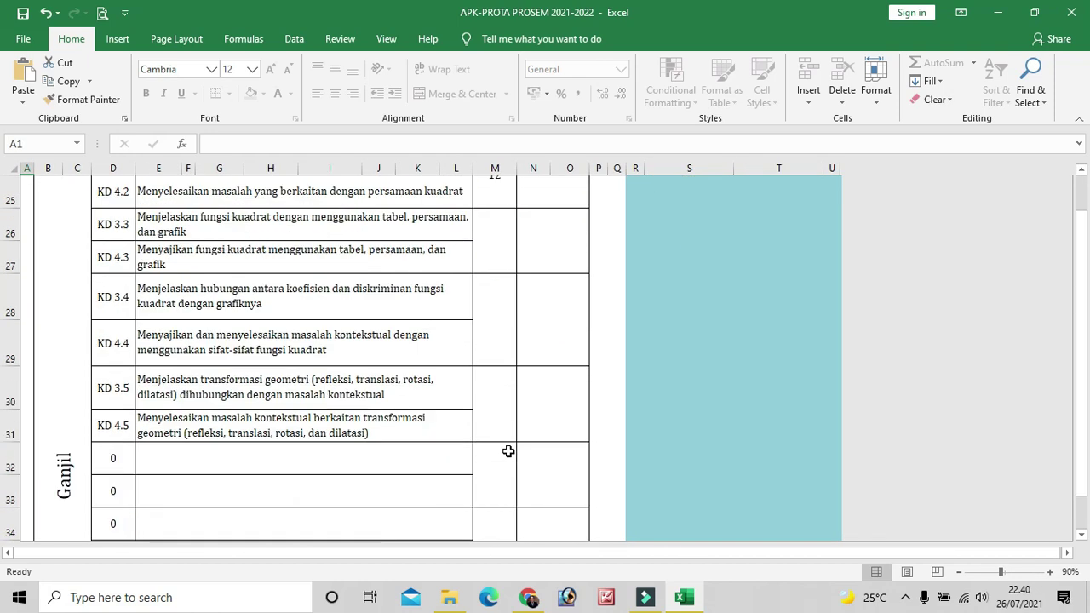
pyautogui.scroll(-2, 500, 451)
# Open the Prosem Kelas 7 Genap sheet and examine its Januari to Juni week table and first KD rows
pyautogui.scroll(8, 499, 451)
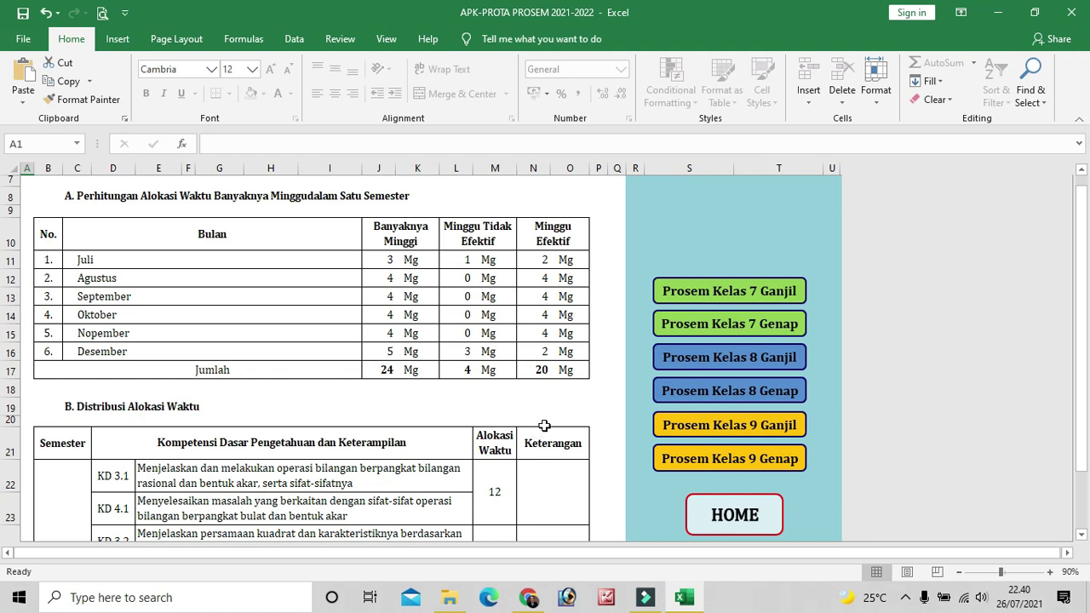
pyautogui.scroll(1, 542, 427)
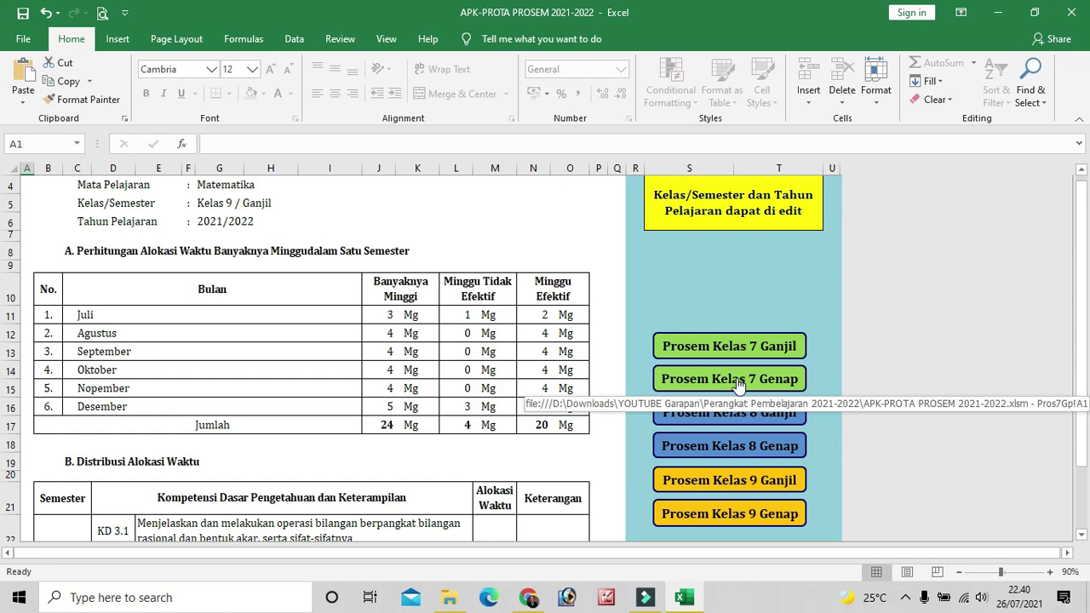
pyautogui.click(737, 385)
pyautogui.scroll(-3, 489, 469)
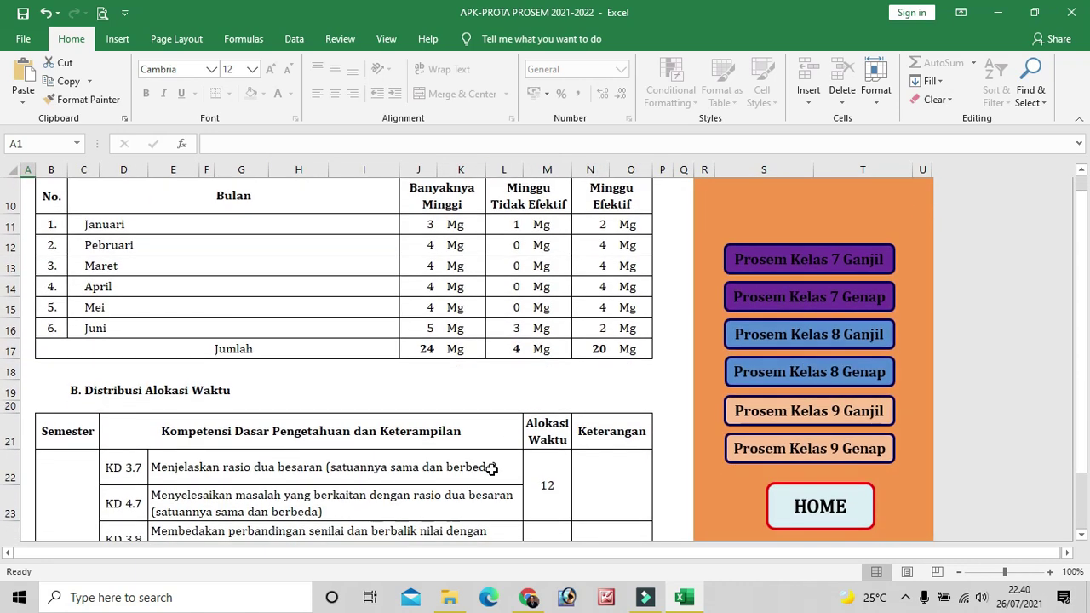
pyautogui.scroll(-3, 491, 468)
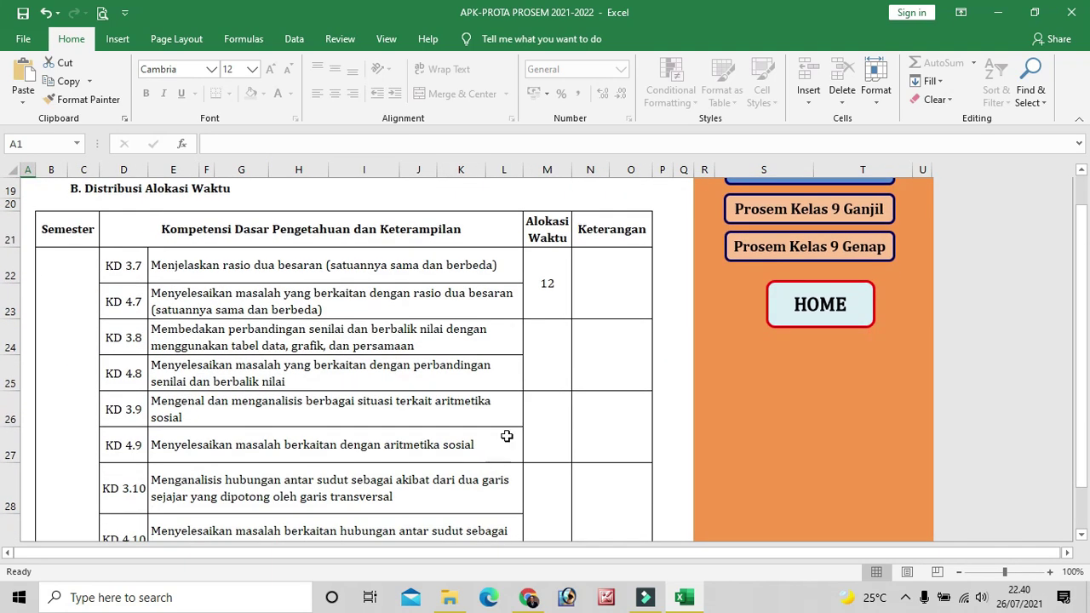
pyautogui.scroll(3, 530, 374)
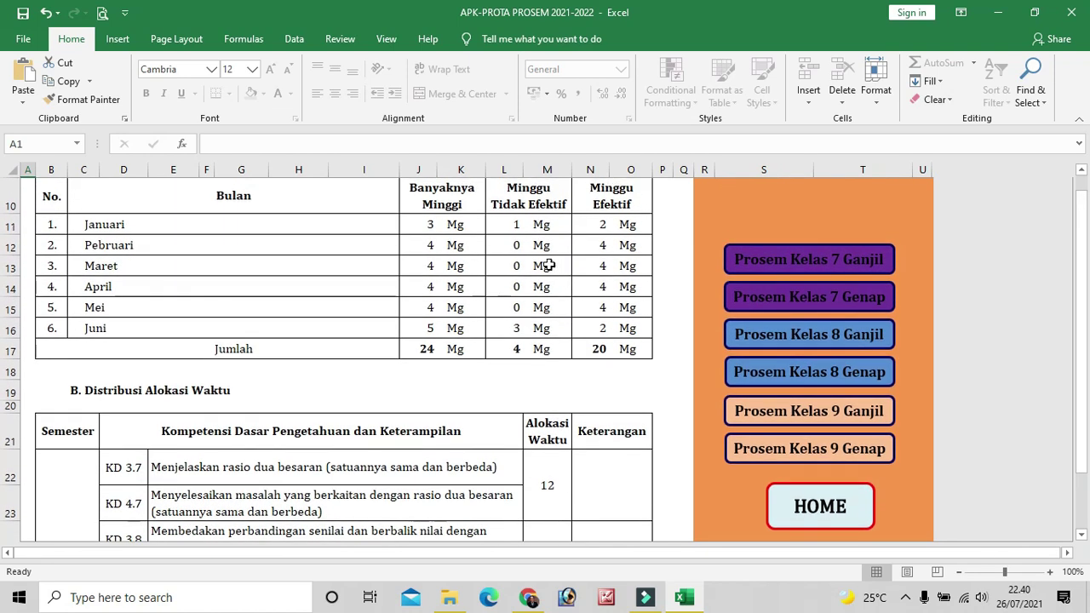
pyautogui.scroll(1, 532, 289)
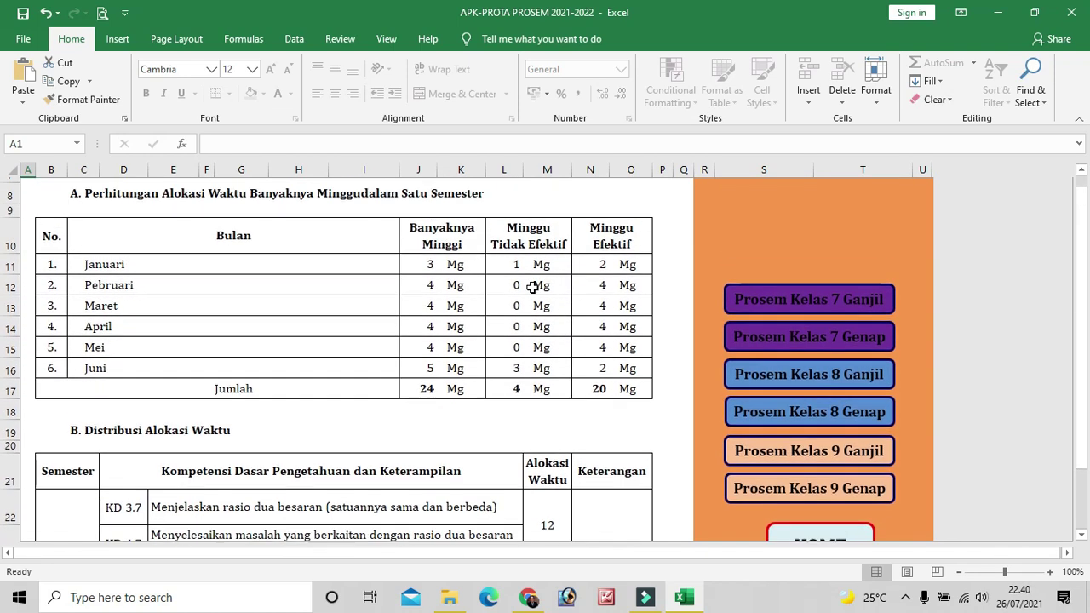
pyautogui.scroll(1, 462, 317)
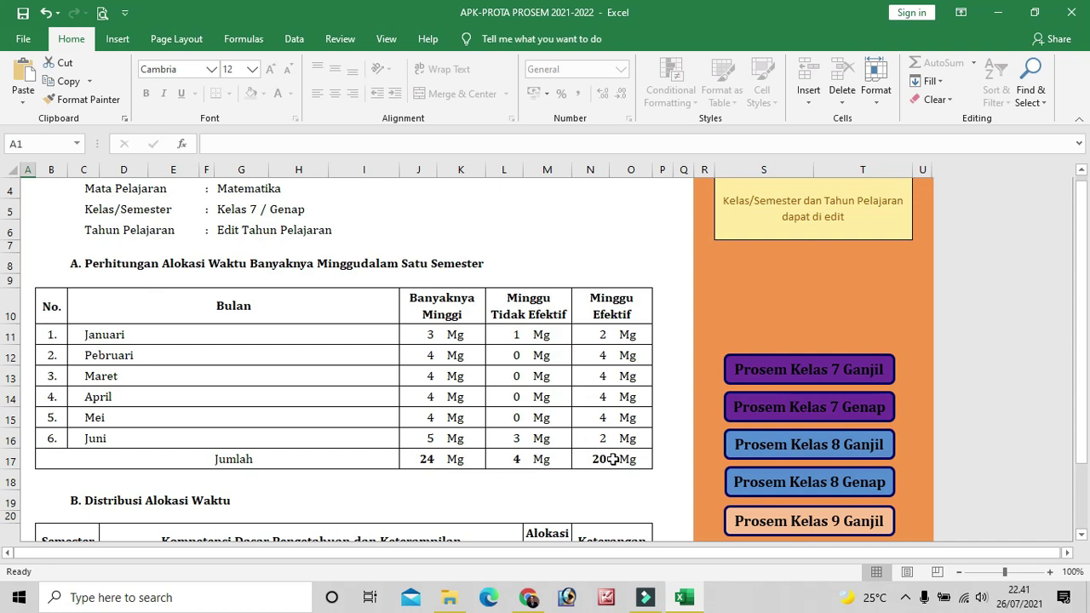
# Examine the Distribusi Alokasi Waktu rows from KD 3.7 through KD 4.12 and the unused rows below on the Kelas 7 Genap sheet
pyautogui.scroll(-2, 553, 444)
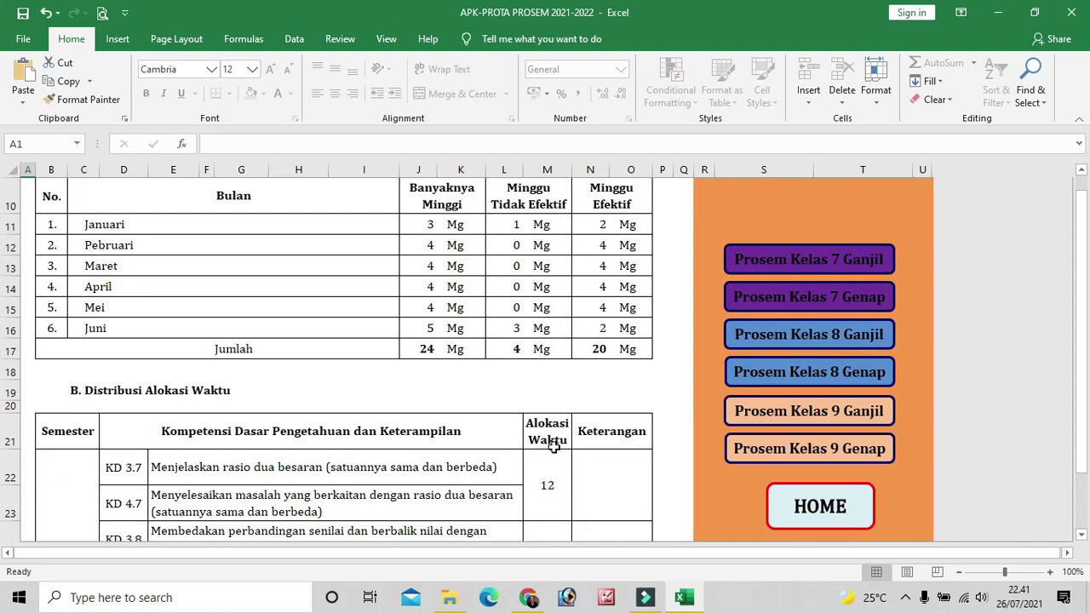
pyautogui.scroll(-1, 553, 444)
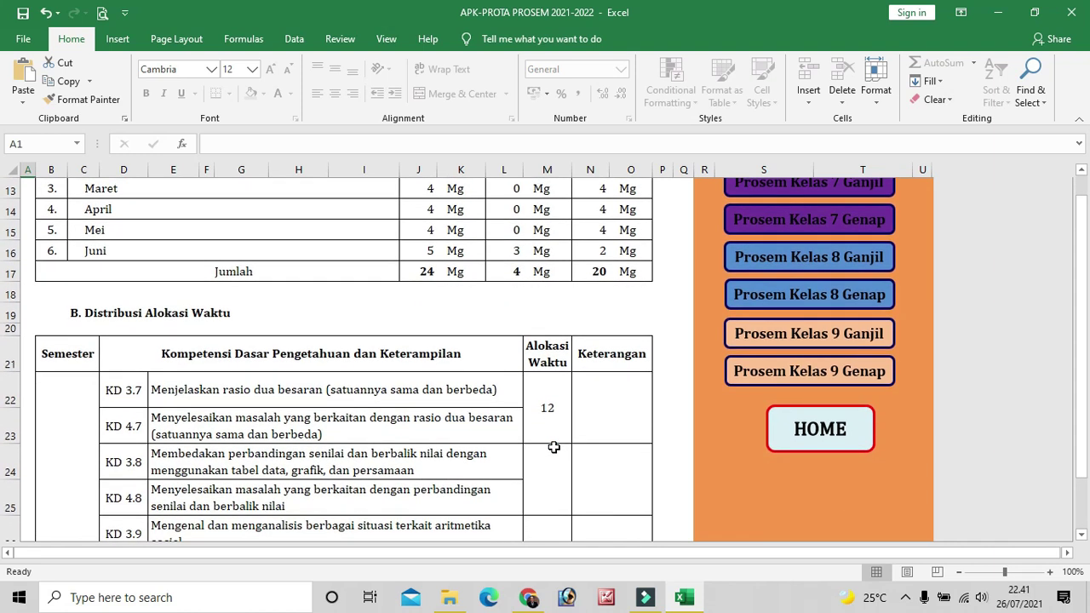
pyautogui.scroll(-1, 553, 447)
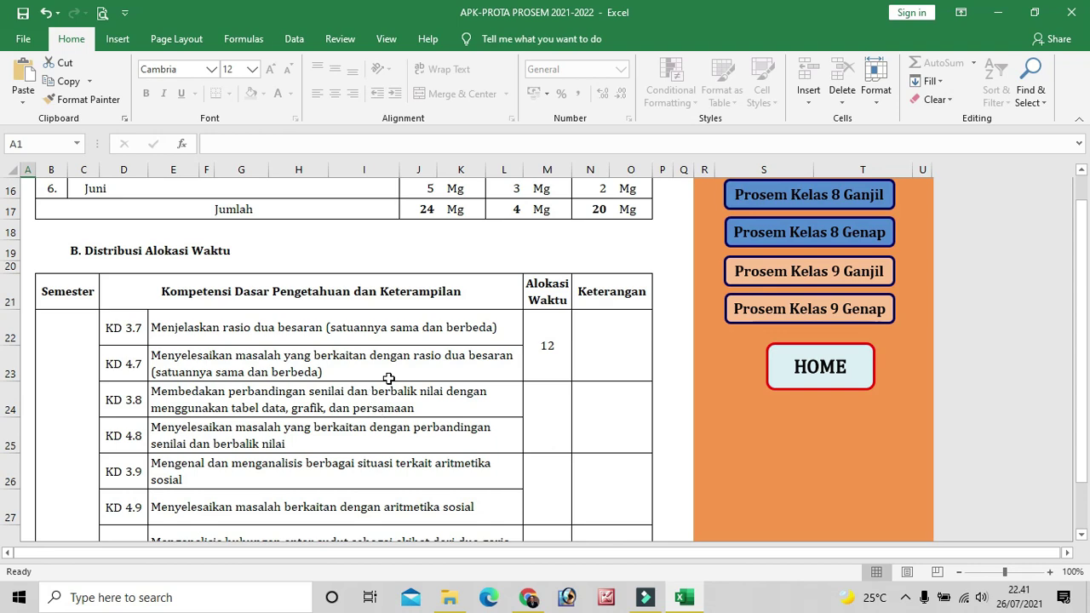
pyautogui.scroll(-1, 388, 379)
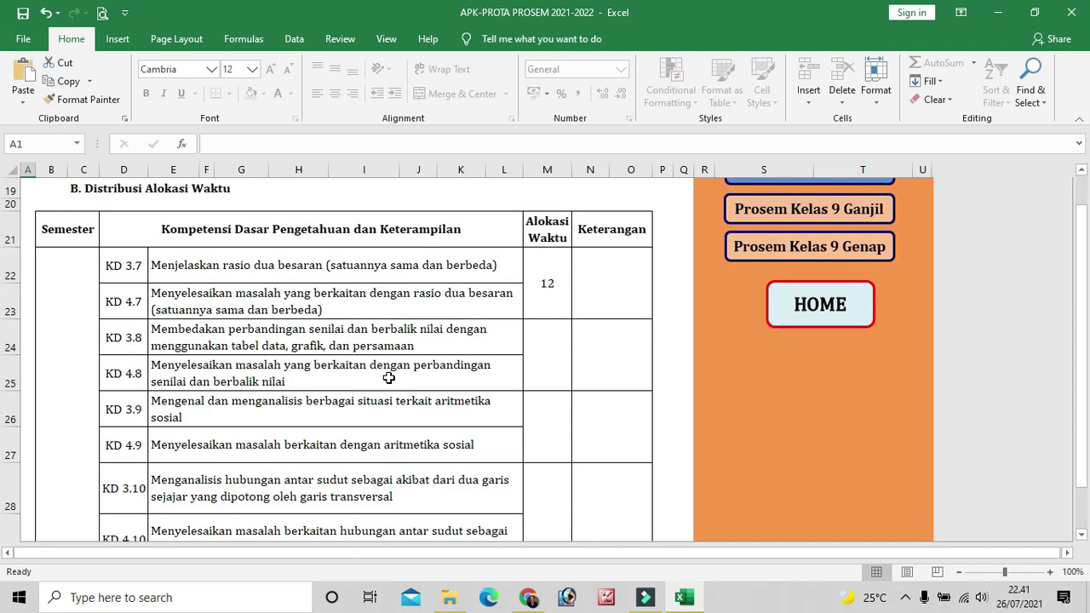
pyautogui.scroll(-3, 388, 378)
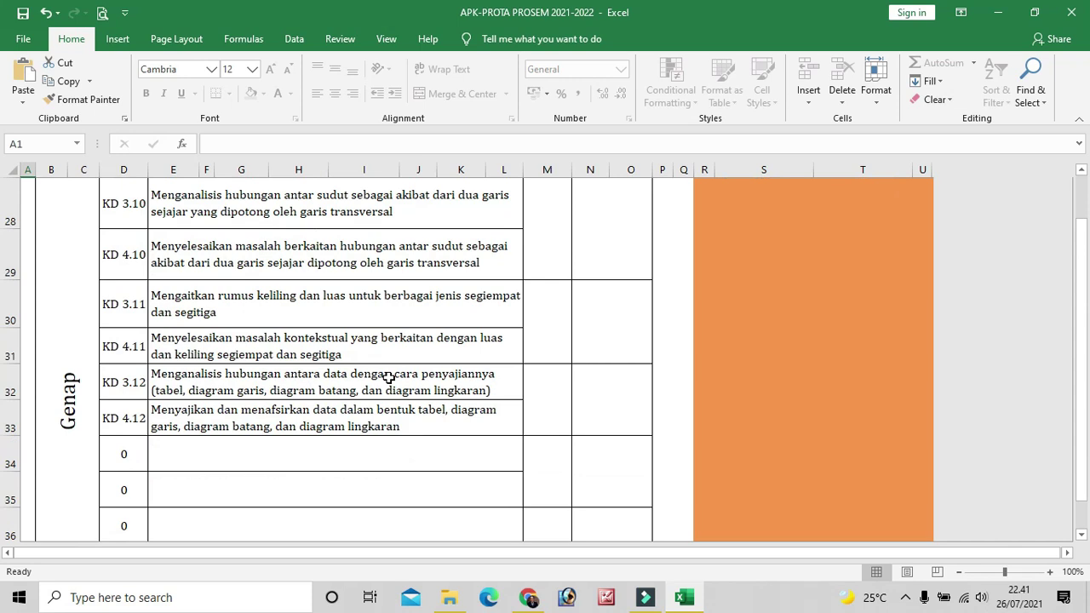
pyautogui.scroll(3, 267, 412)
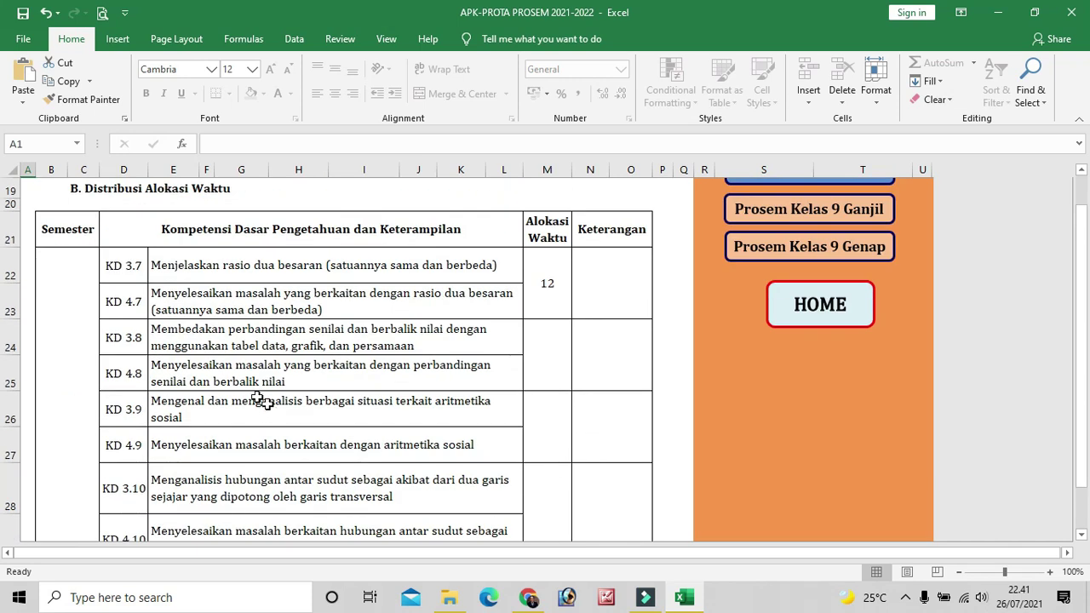
# Recheck the competency descriptions between KD 3.7 and KD 4.12 against their Alokasi Waktu cells on the Kelas 7 Genap sheet
pyautogui.scroll(-2, 154, 385)
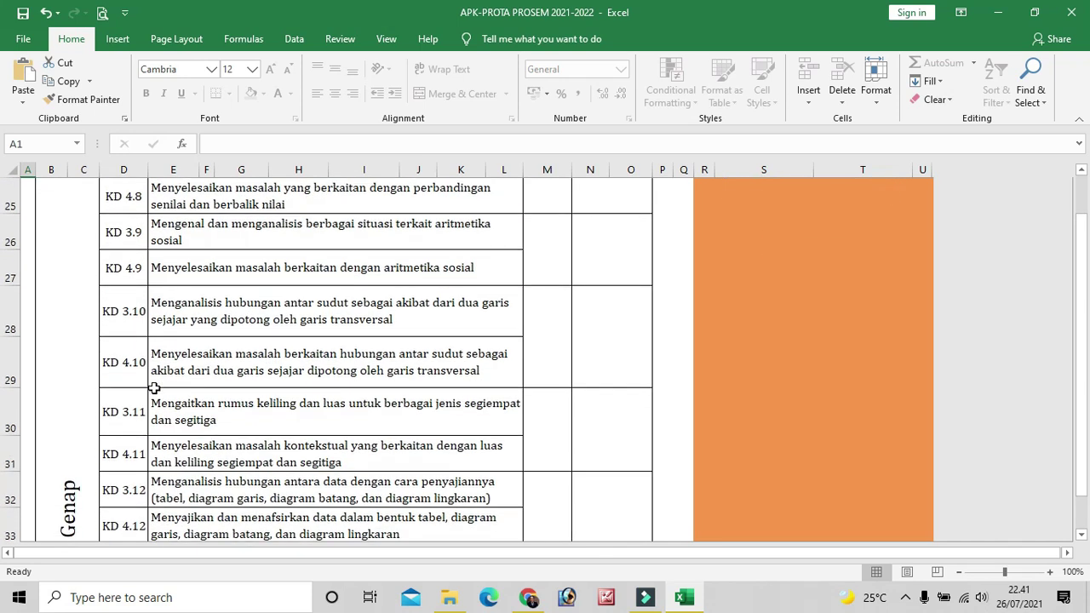
pyautogui.scroll(-1, 162, 421)
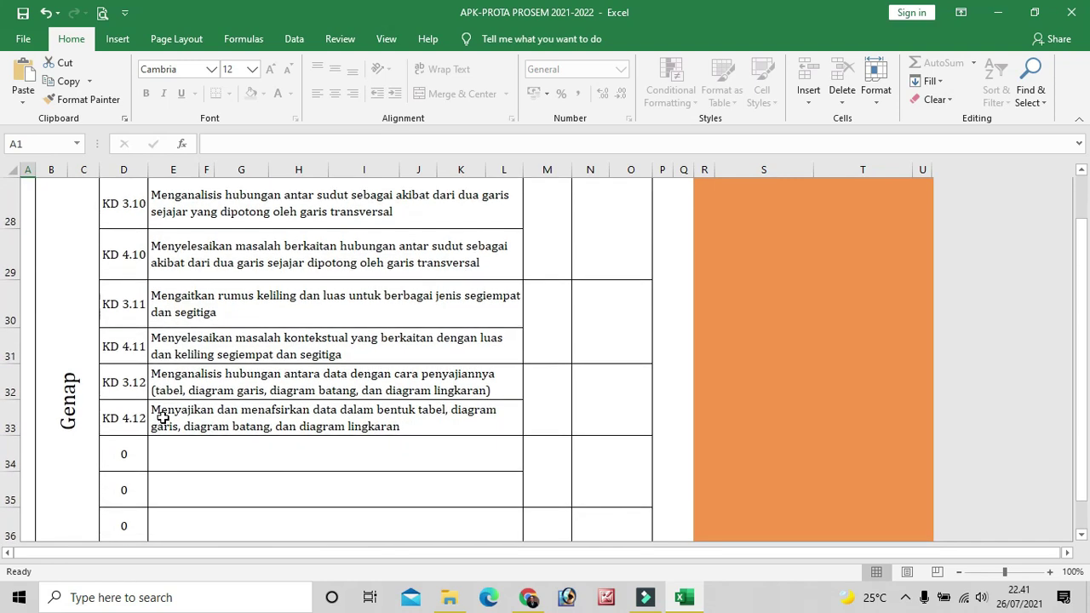
pyautogui.scroll(3, 162, 417)
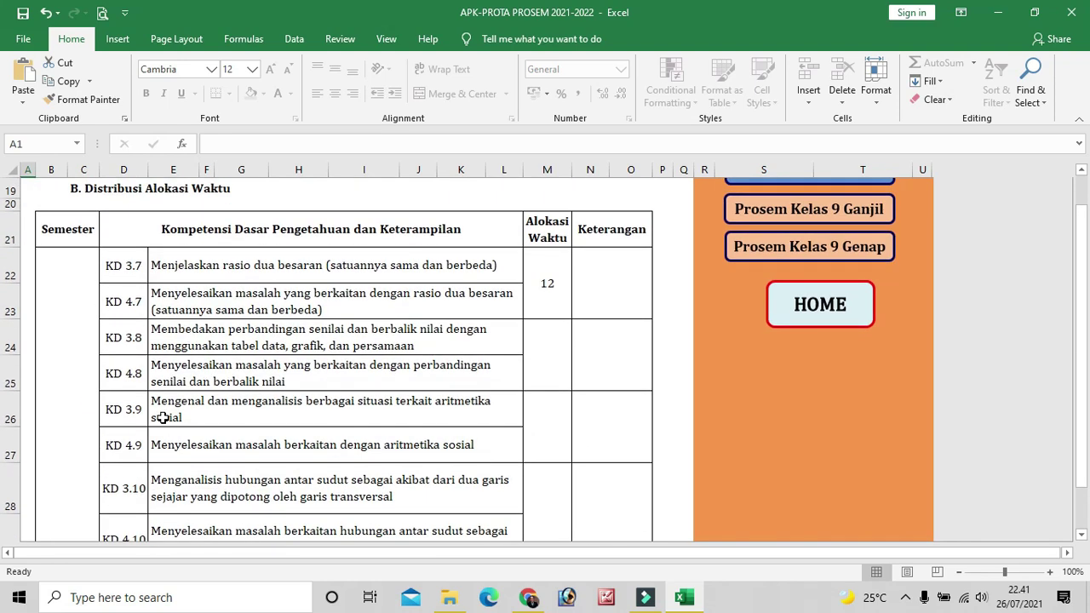
pyautogui.scroll(-2, 163, 418)
pyautogui.scroll(2, 162, 418)
pyautogui.scroll(-3, 163, 418)
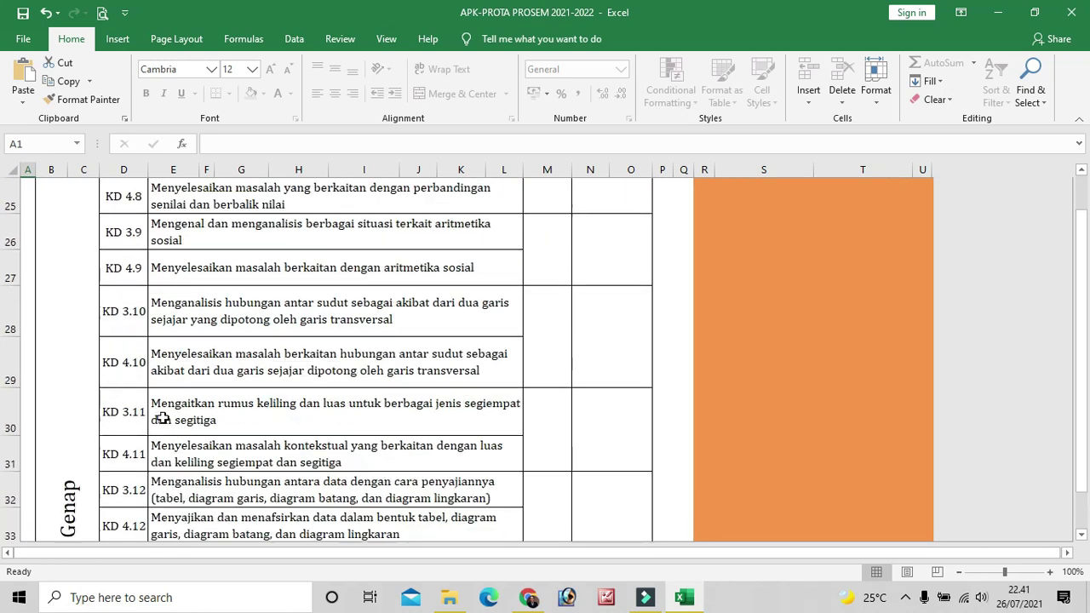
pyautogui.scroll(1, 161, 417)
pyautogui.scroll(3, 298, 382)
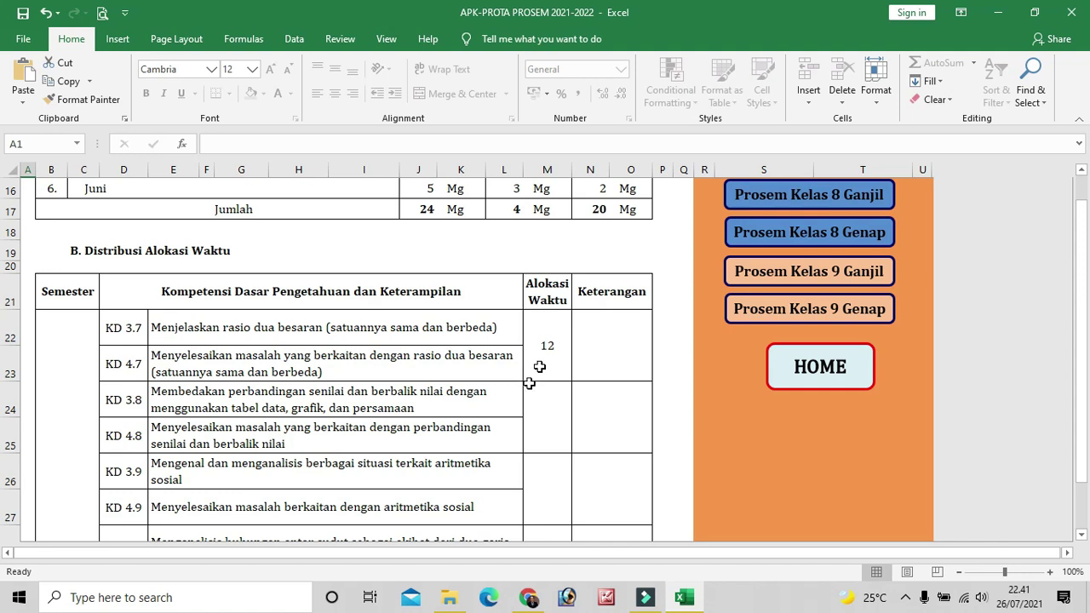
# Inspect the Alokasi Waktu cell for KD 3.8 and the formula in the Jumlah row of the Kelas 7 Genap sheet
pyautogui.click(541, 411)
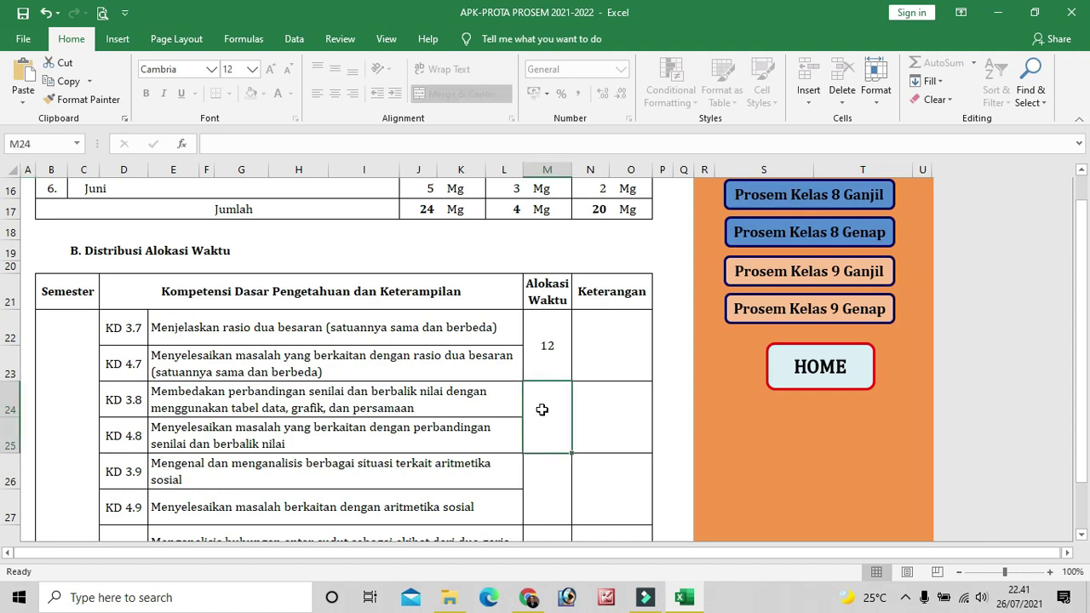
pyautogui.scroll(-8, 541, 410)
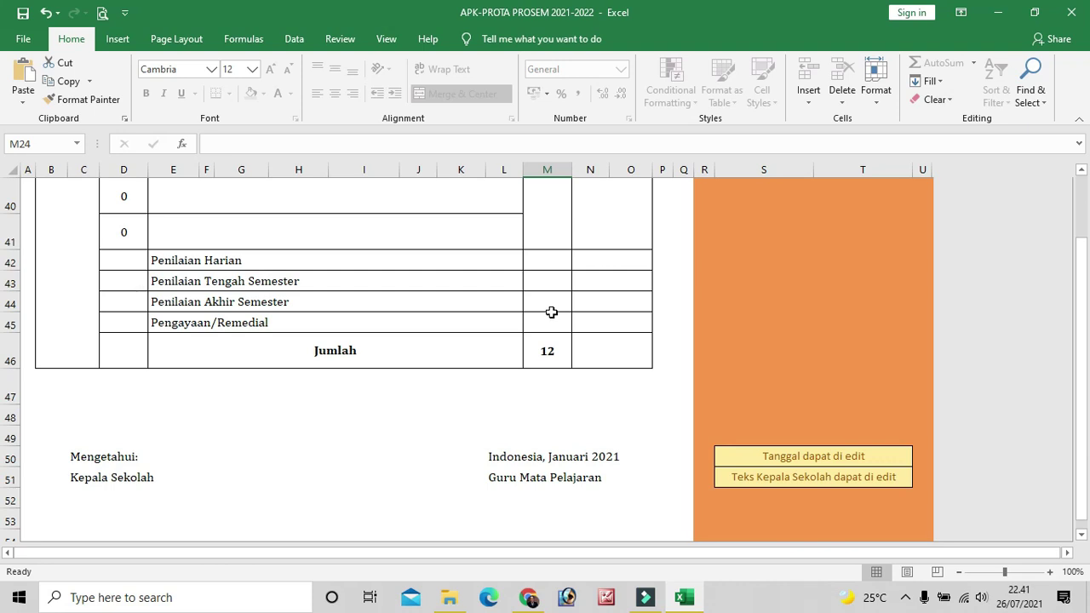
pyautogui.click(550, 358)
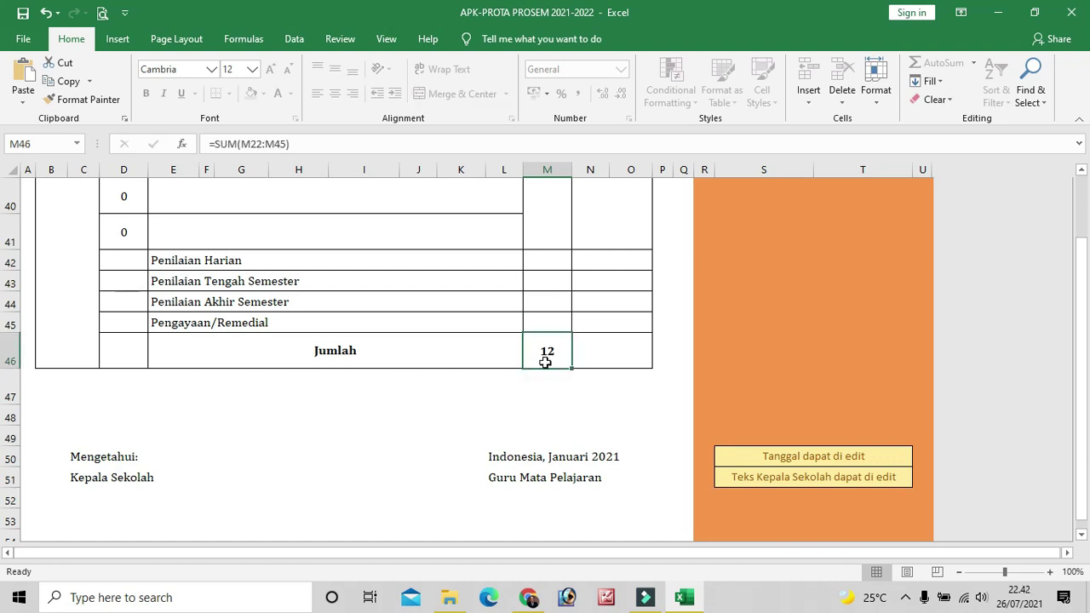
pyautogui.scroll(7, 547, 359)
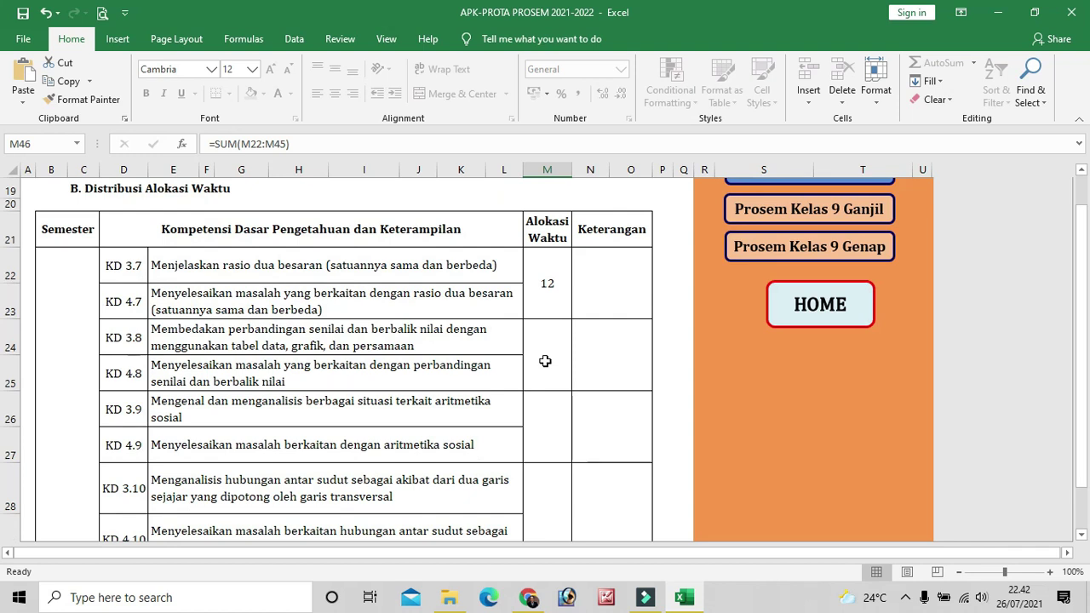
pyautogui.scroll(4, 546, 360)
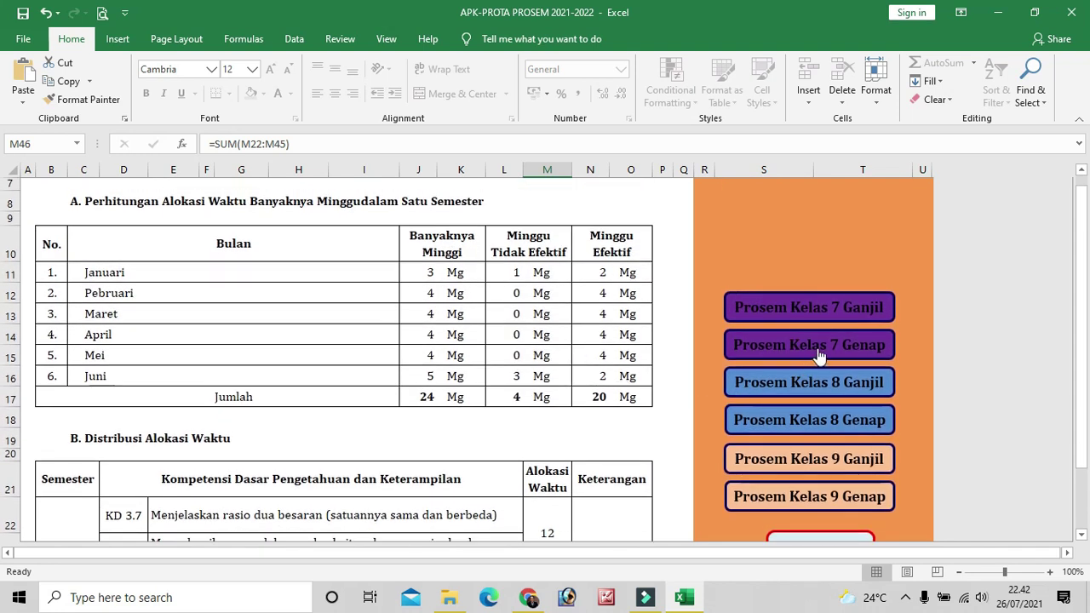
# Open the Prosem Kelas 8 Genap and Kelas 9 Genap sheets and look over their week tables and first KD rows
pyautogui.click(815, 427)
pyautogui.scroll(-3, 662, 455)
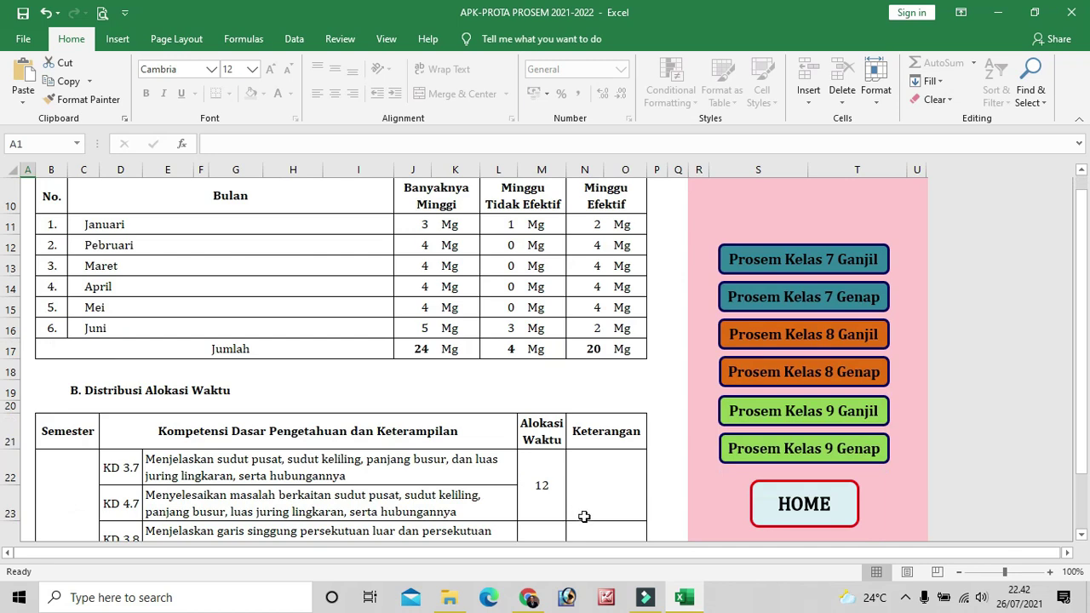
pyautogui.click(824, 449)
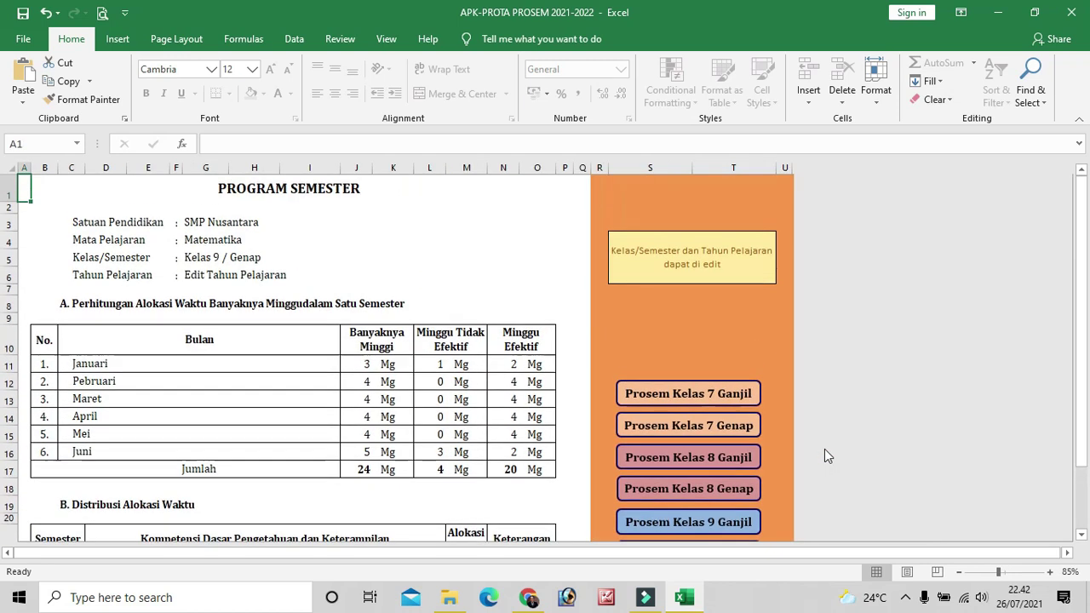
pyautogui.scroll(-3, 544, 468)
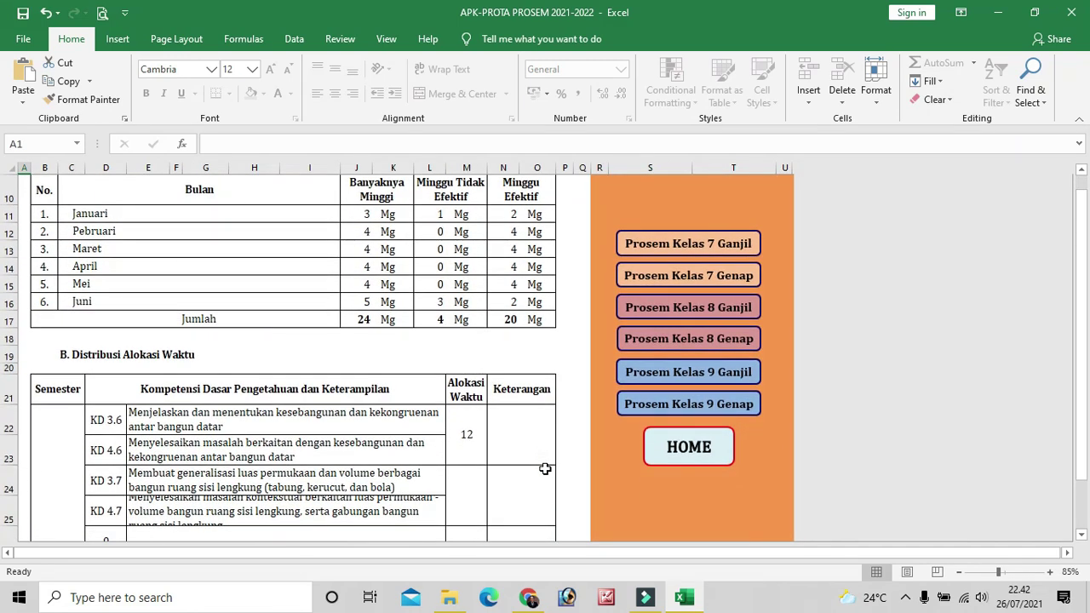
pyautogui.scroll(-1, 545, 469)
pyautogui.scroll(2, 596, 454)
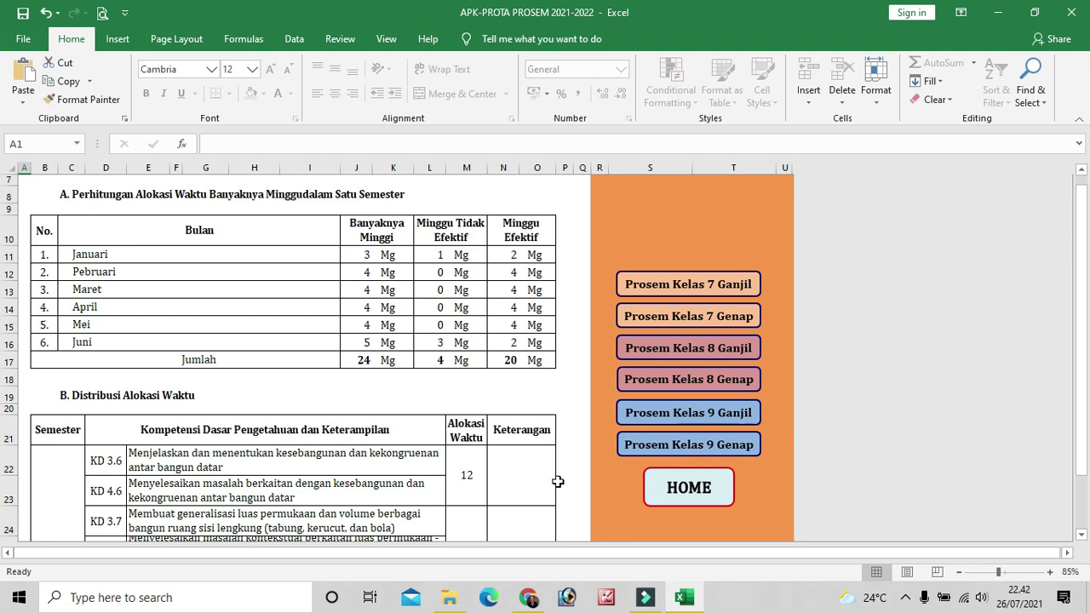
# Return to the home sheet, open the Kelas 7 Prota and inspect the Alokasi Waktu cells for KD 3.1 and KD 3.2
pyautogui.click(681, 489)
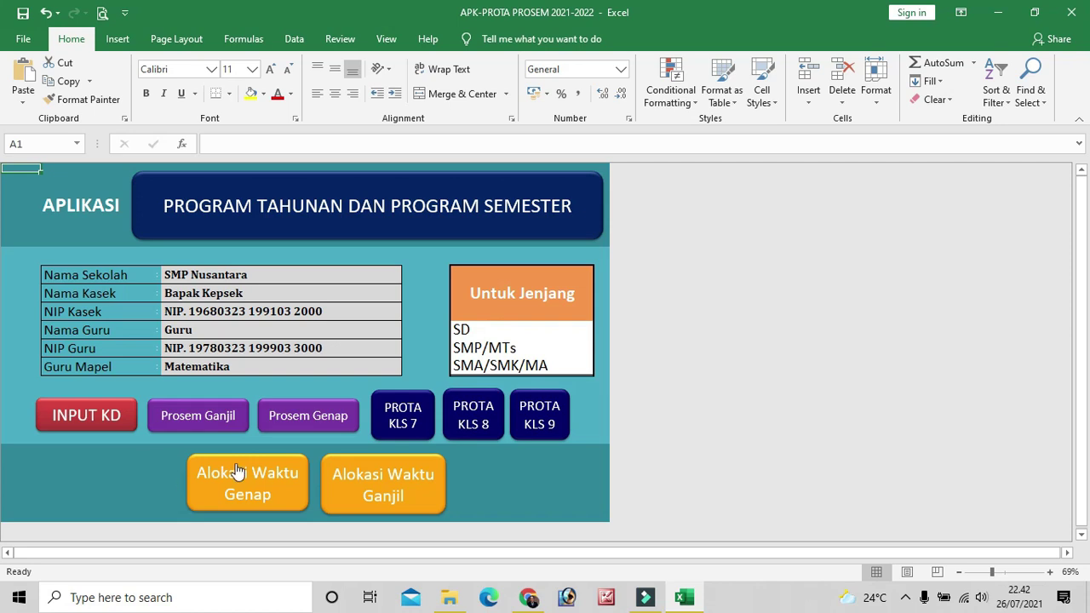
pyautogui.click(409, 433)
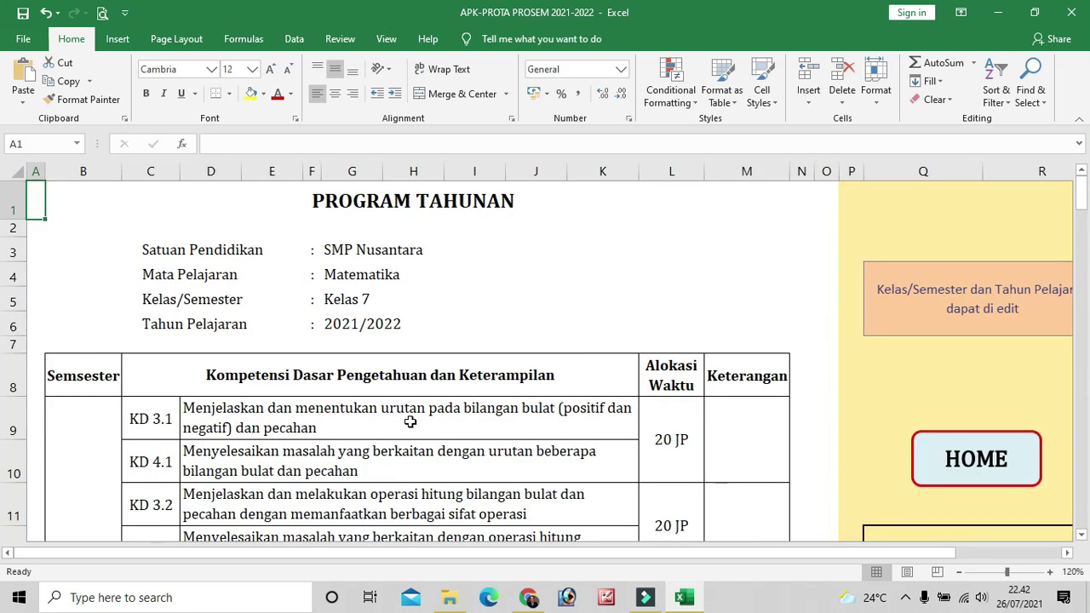
pyautogui.scroll(-1, 462, 450)
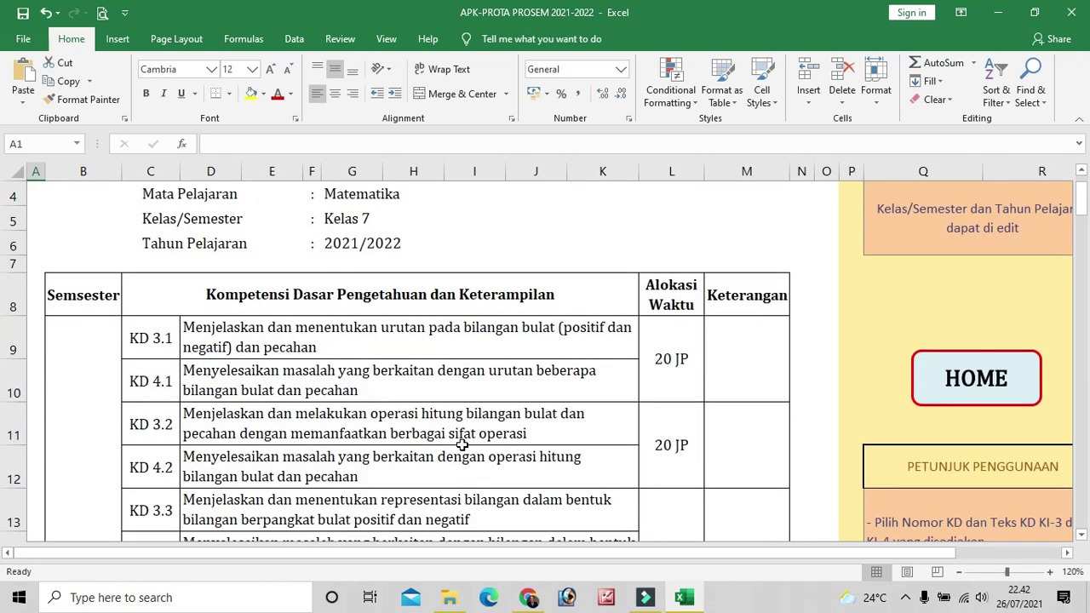
pyautogui.scroll(1, 461, 445)
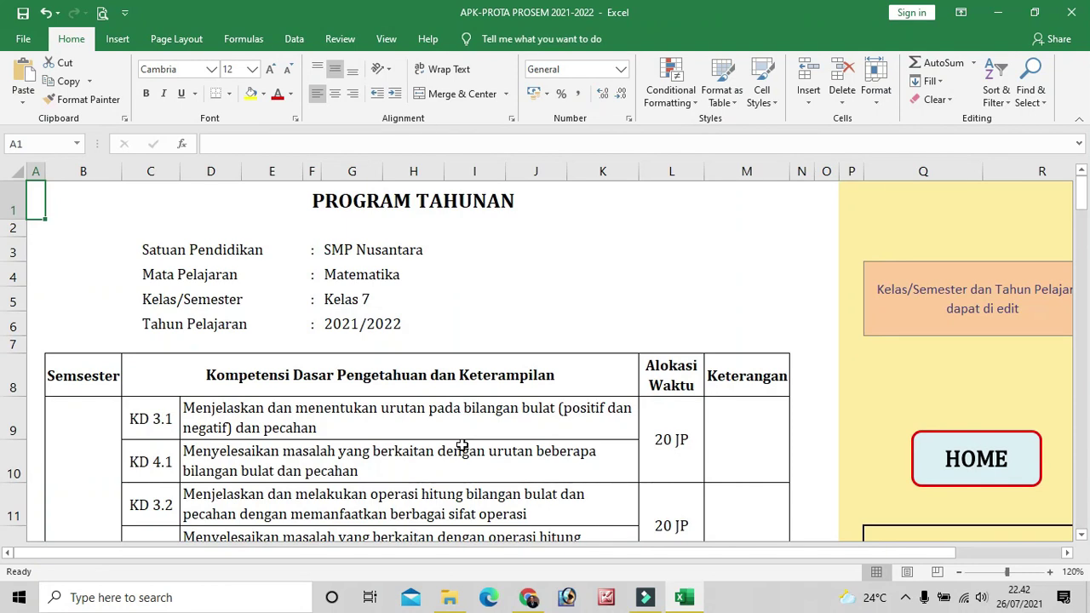
pyautogui.scroll(-2, 462, 444)
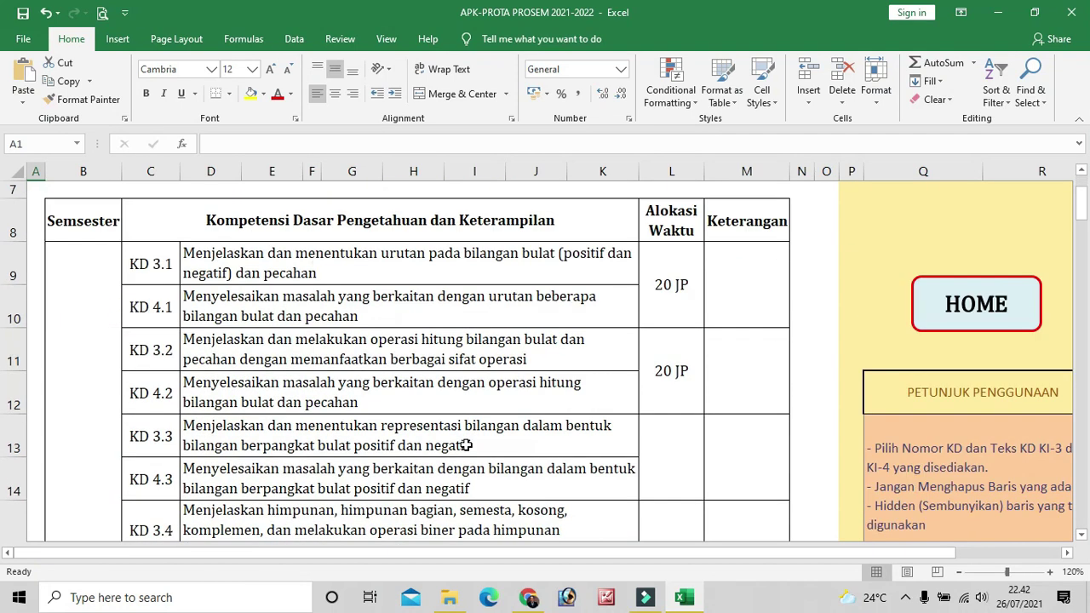
pyautogui.click(670, 307)
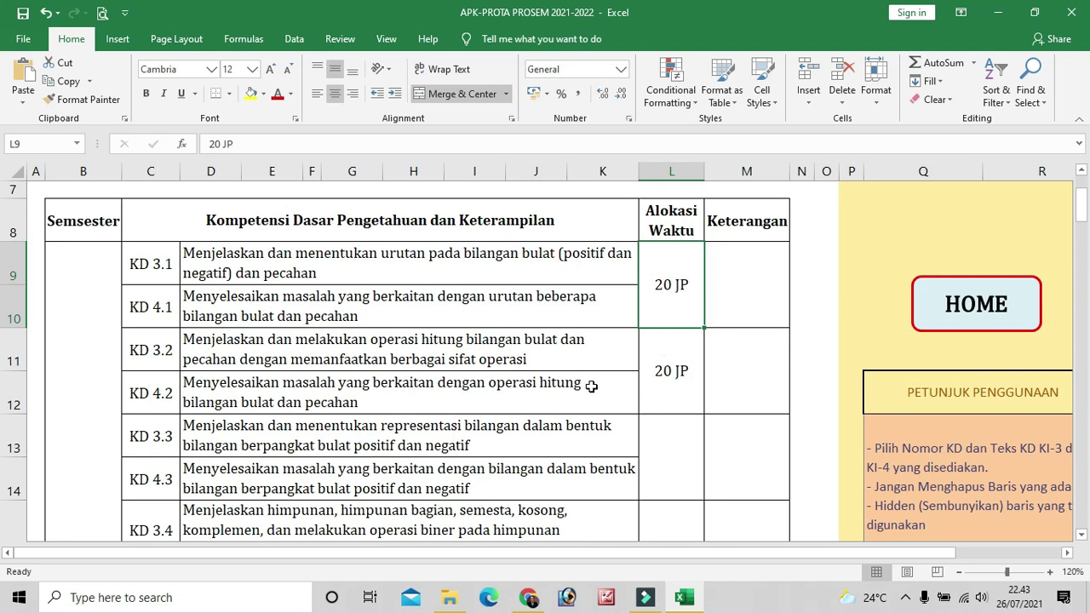
pyautogui.click(658, 380)
# Review the Semester Genap table of the Kelas 7 Prota and inspect the Alokasi Waktu cells for KD 3.7 and KD 3.8
pyautogui.scroll(-3, 671, 392)
pyautogui.scroll(-4, 672, 392)
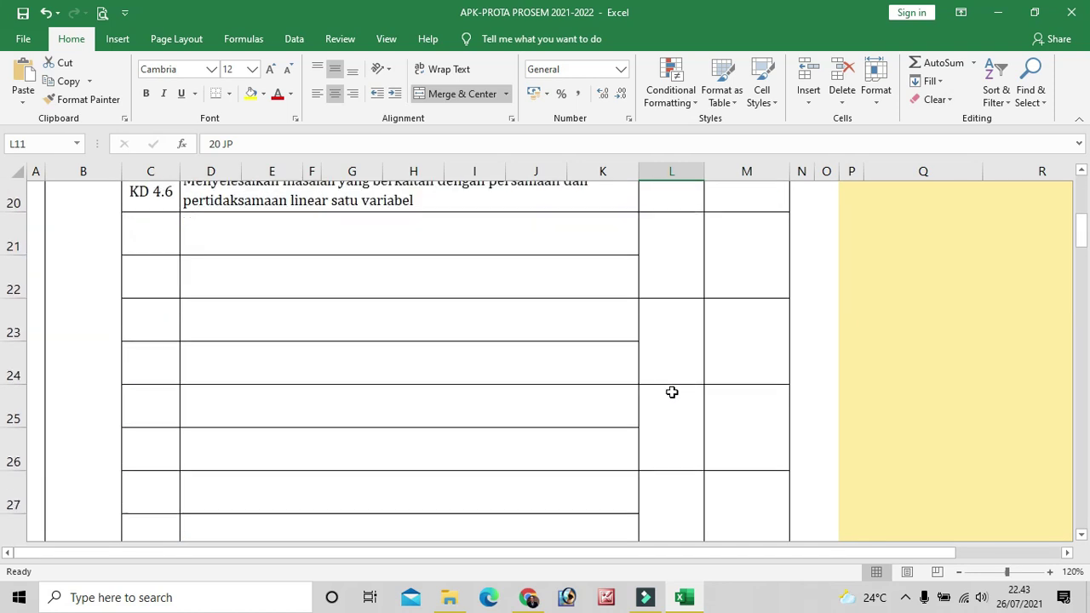
pyautogui.scroll(-2, 672, 392)
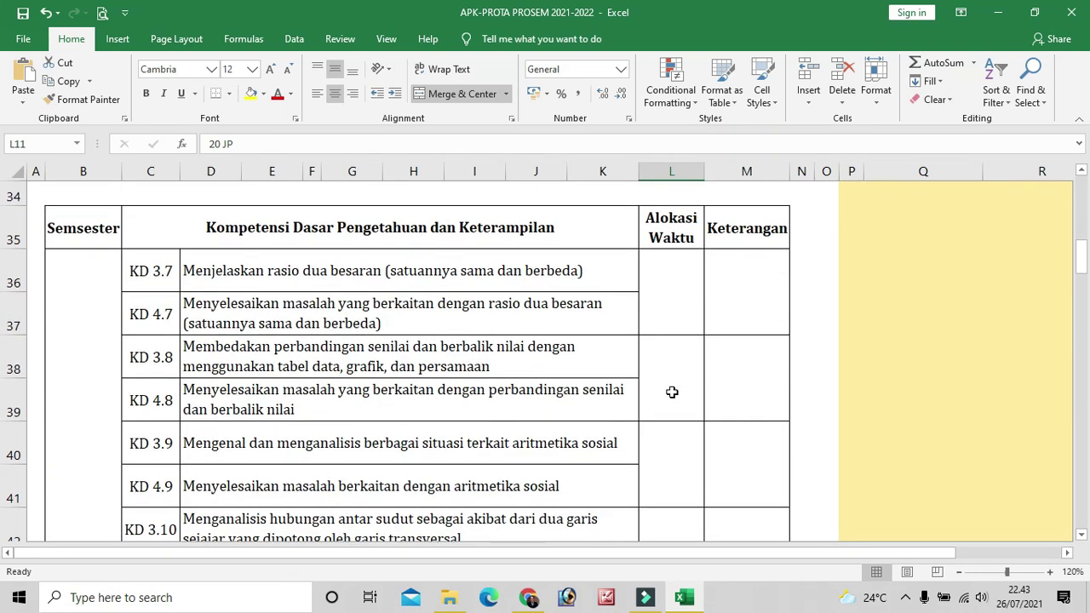
pyautogui.scroll(-3, 671, 391)
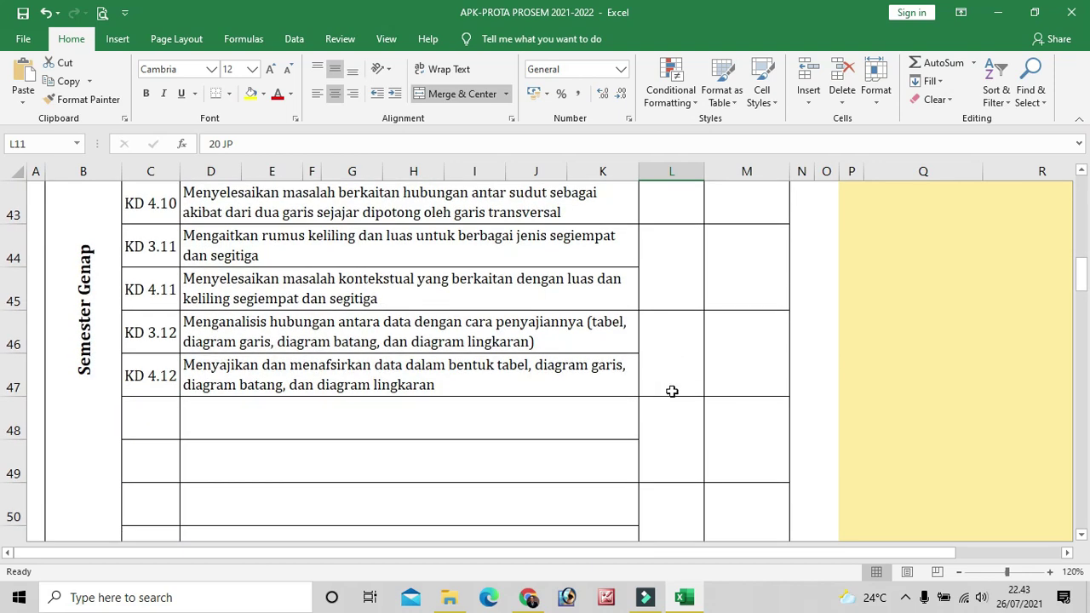
pyautogui.scroll(3, 672, 391)
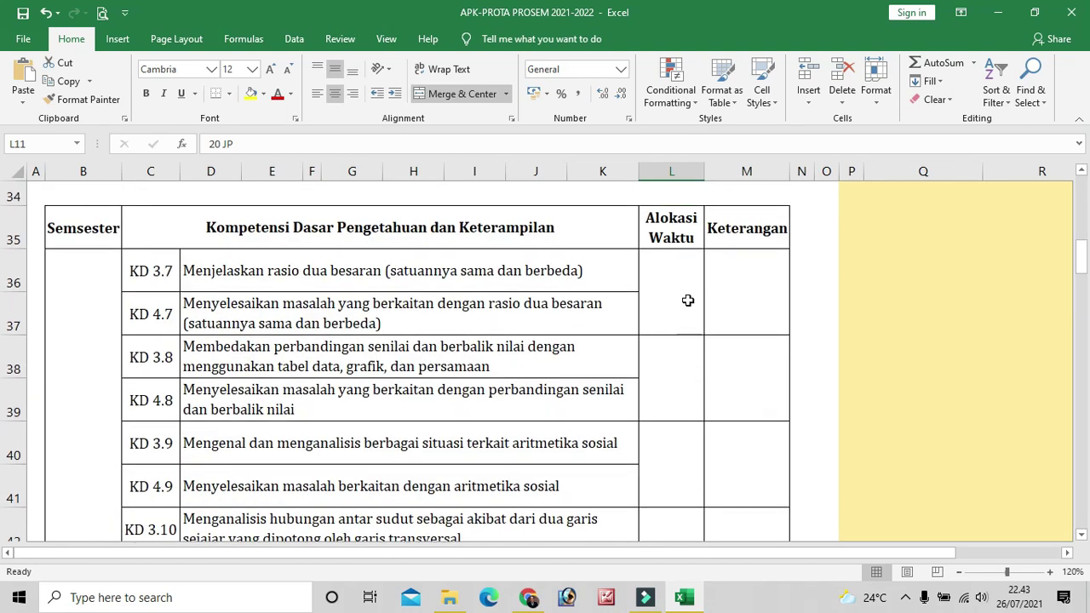
pyautogui.click(679, 292)
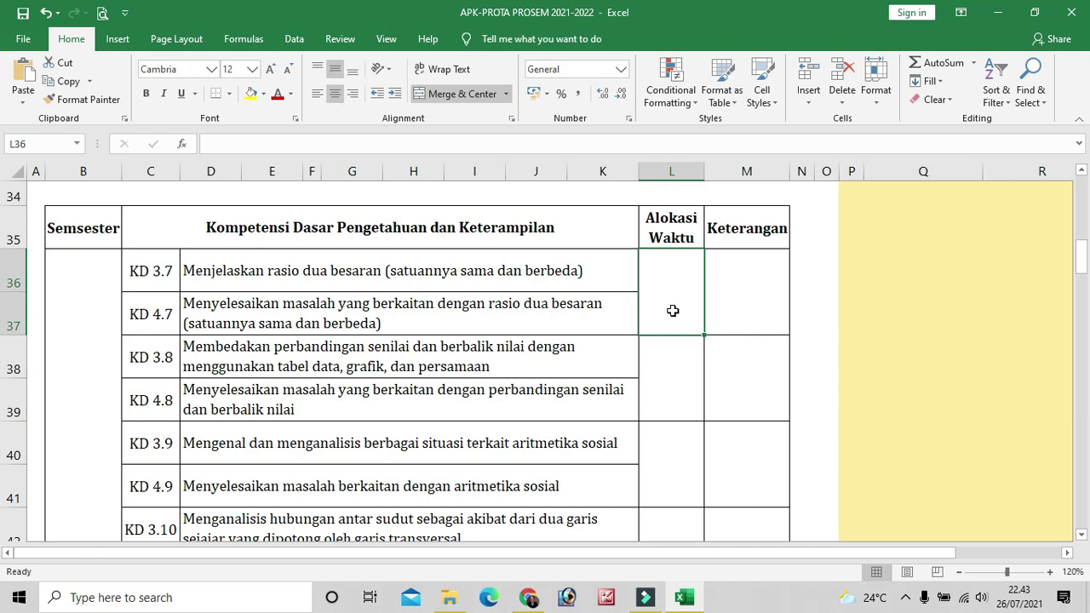
pyautogui.click(675, 394)
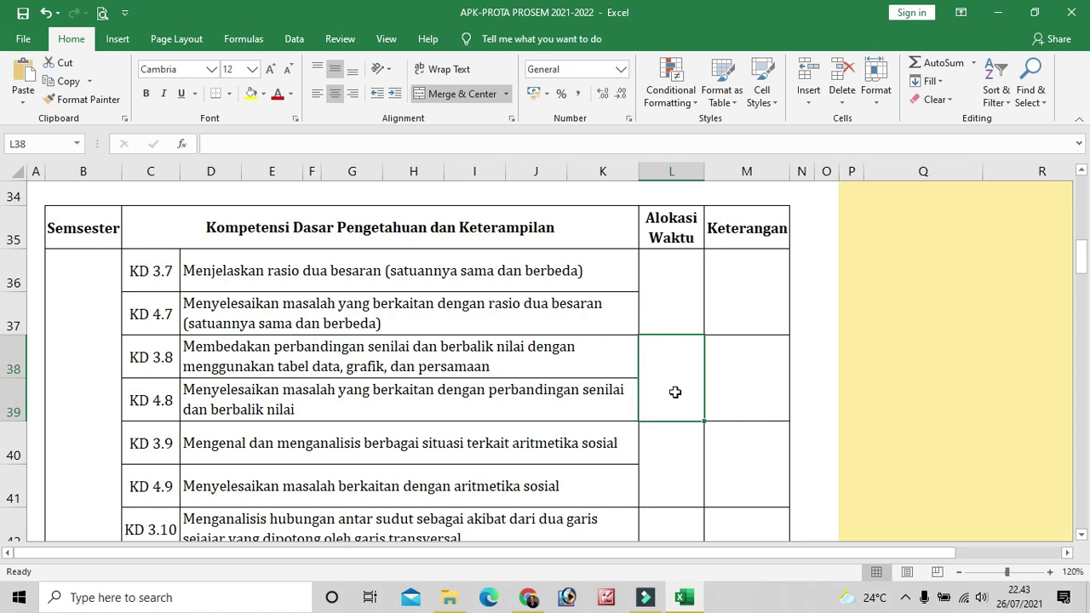
# Look over the whole Kelas 7 Program Tahunan, from the Semester Ganjil rows to the final Jumlah row and signature block
pyautogui.scroll(2, 675, 390)
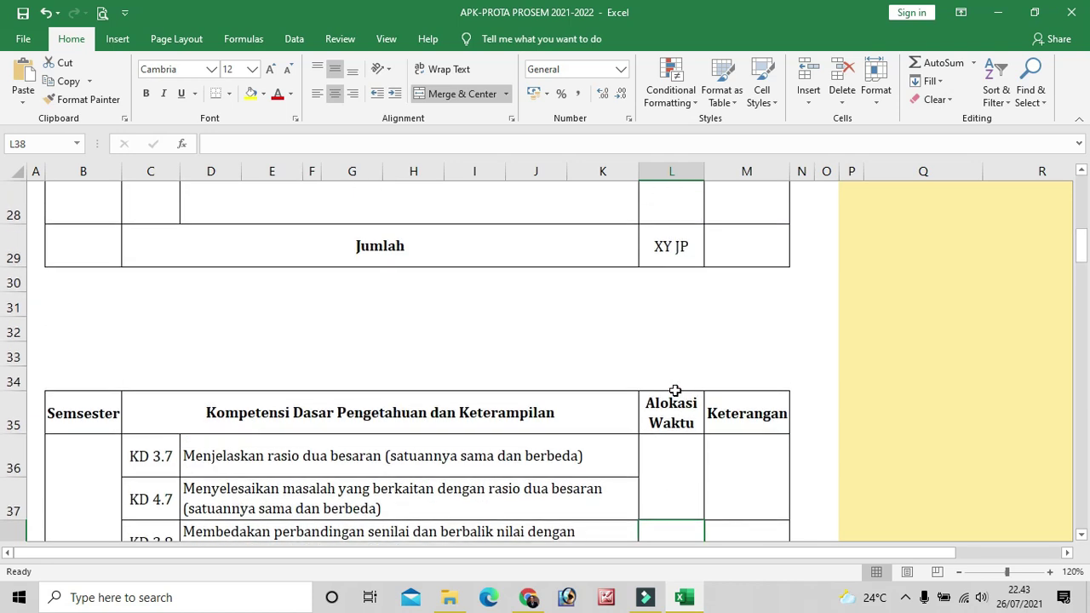
pyautogui.scroll(7, 677, 389)
pyautogui.scroll(-8, 679, 389)
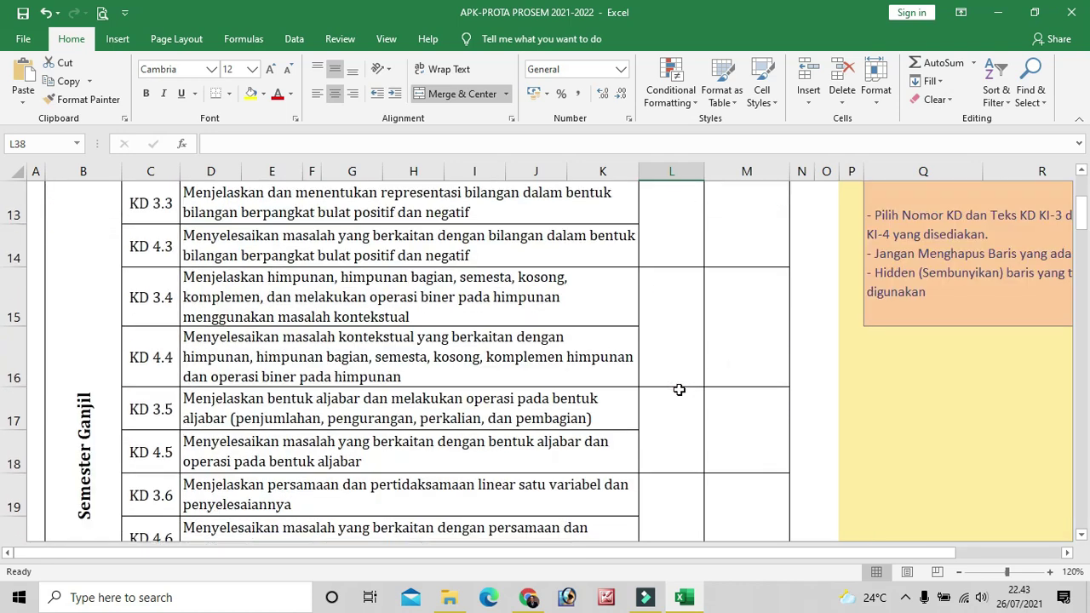
pyautogui.scroll(-8, 679, 389)
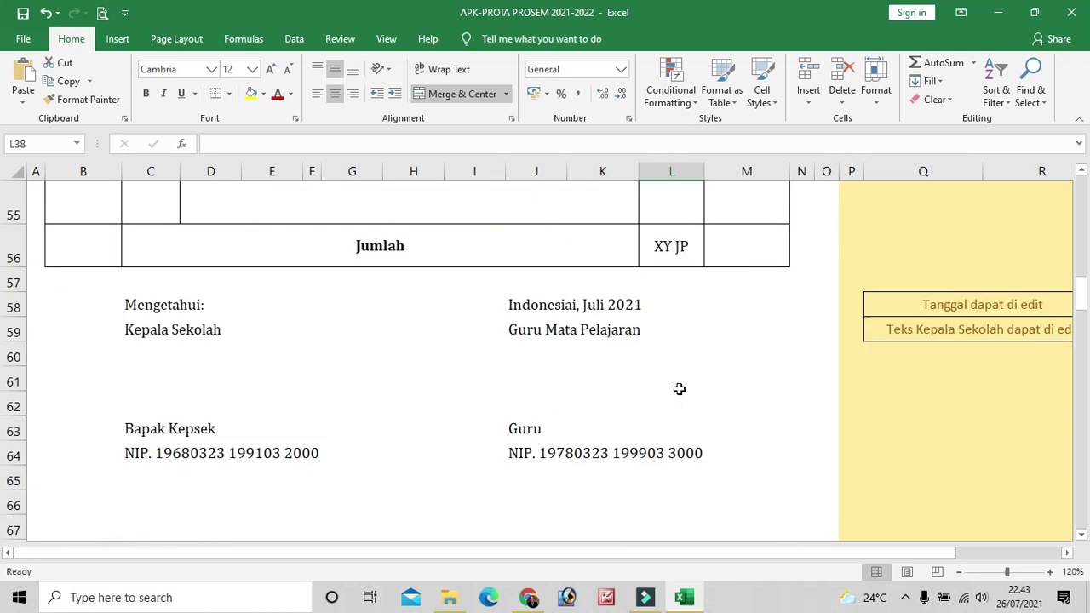
pyautogui.scroll(12, 679, 390)
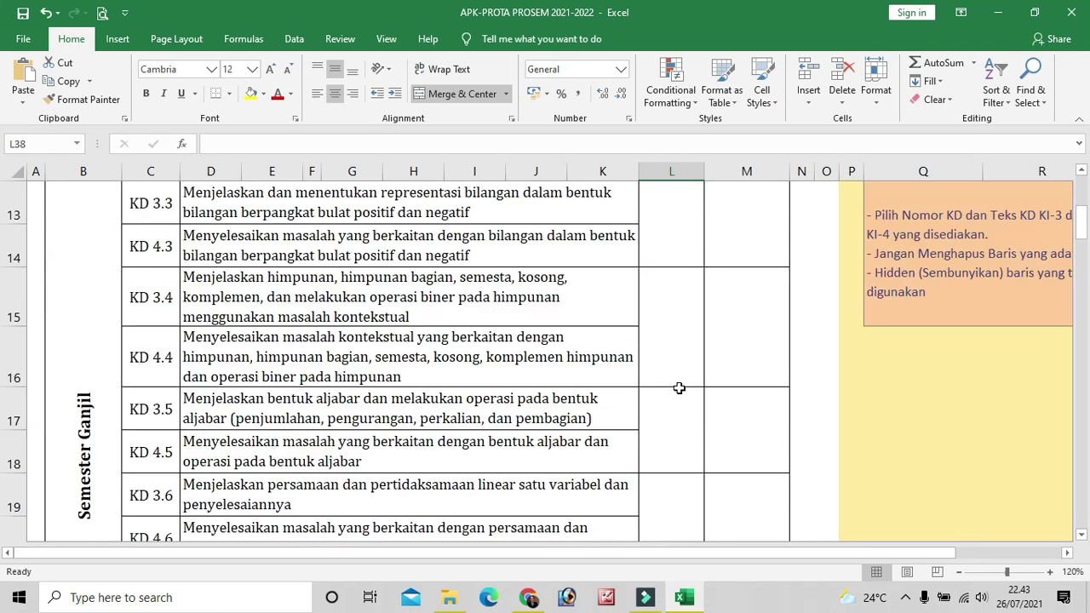
pyautogui.scroll(1, 679, 388)
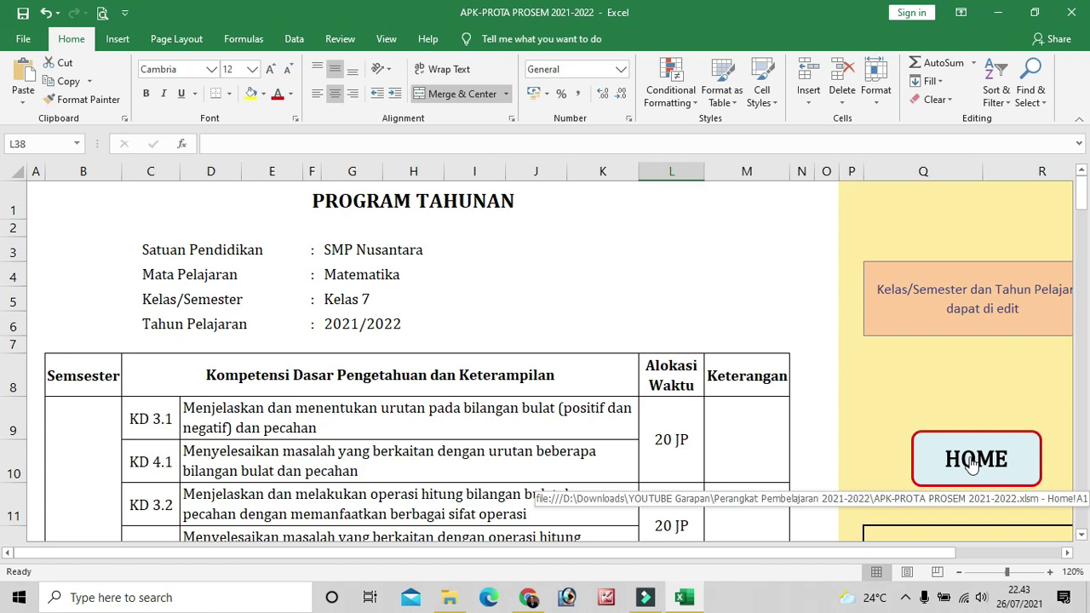
# Return to the home sheet, open the Alokasi Waktu Ganjil sheet and view its Juli to Desember week grid for Kelas 7
pyautogui.click(975, 462)
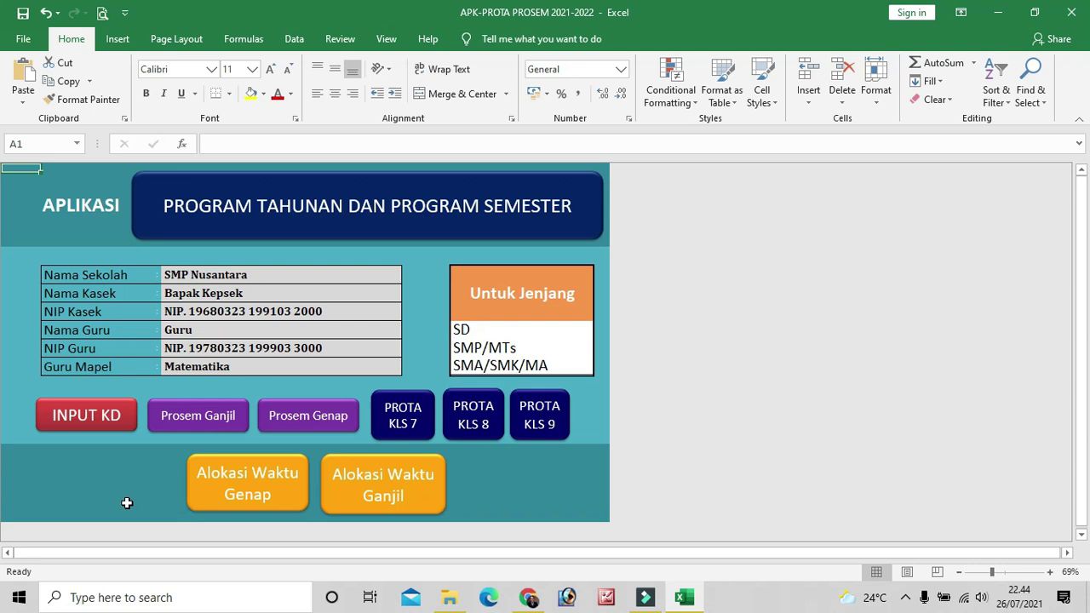
pyautogui.scroll(-2, 126, 504)
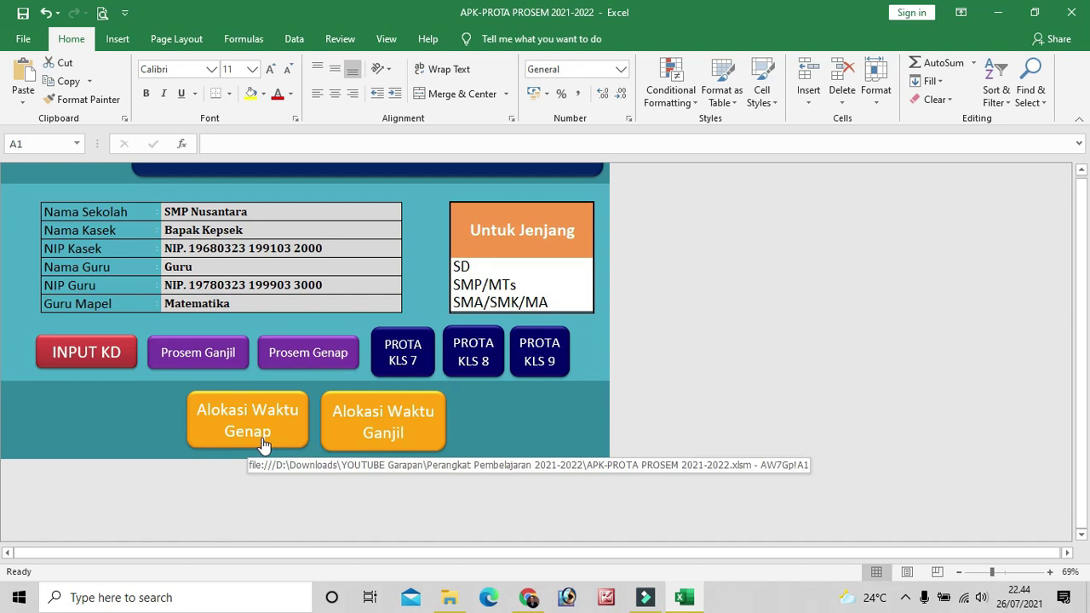
pyautogui.click(404, 434)
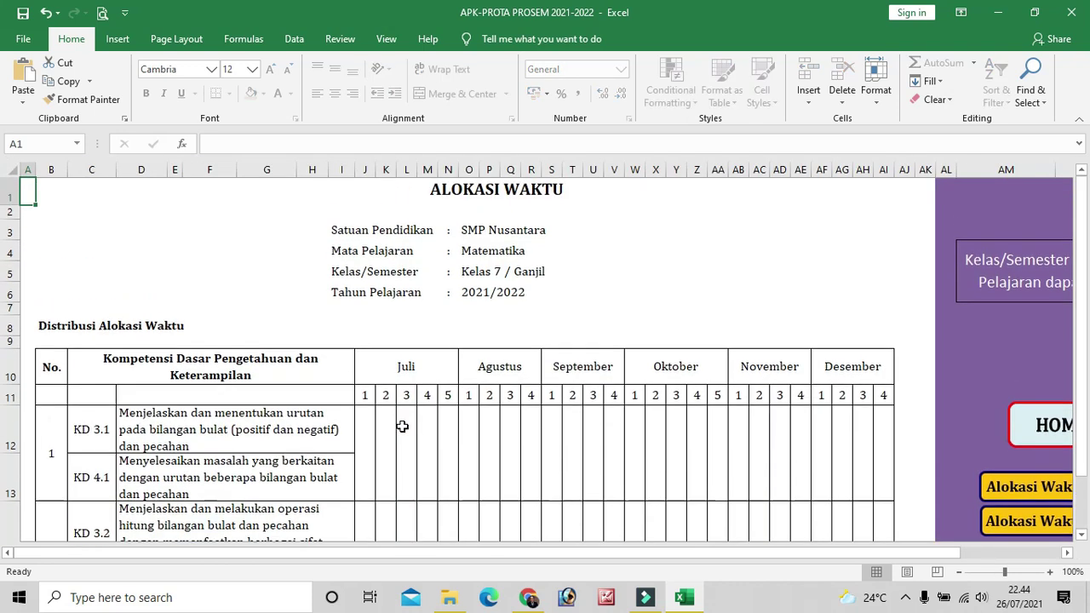
pyautogui.scroll(-1, 519, 446)
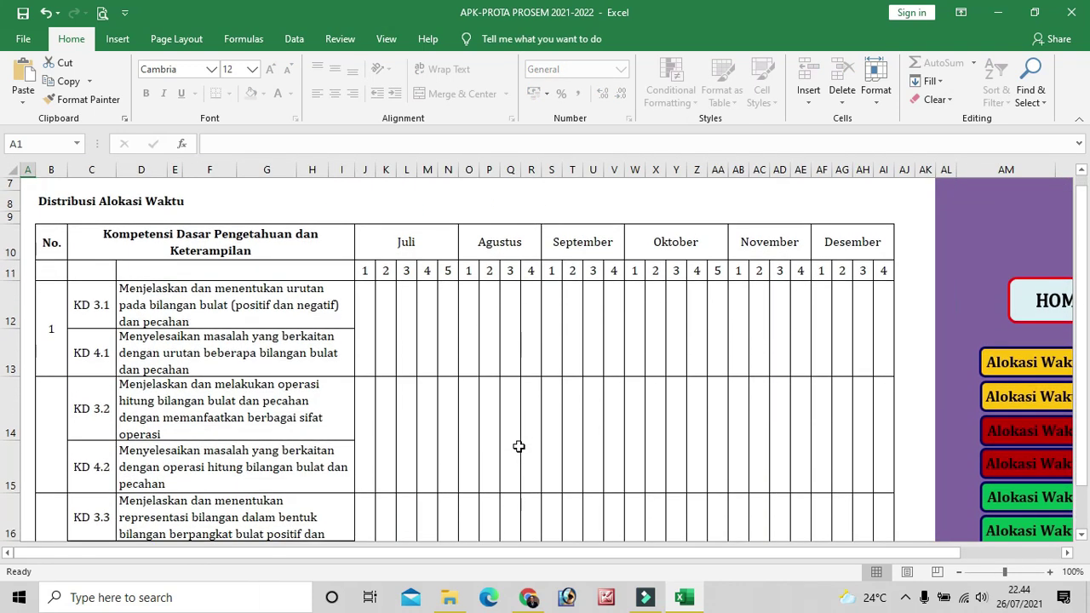
# Unprotect the Kelas 7 Ganjil Alokasi Waktu sheet and fill the KD 3.1 cell for week 2 of Juli with yellow
pyautogui.scroll(1, 428, 415)
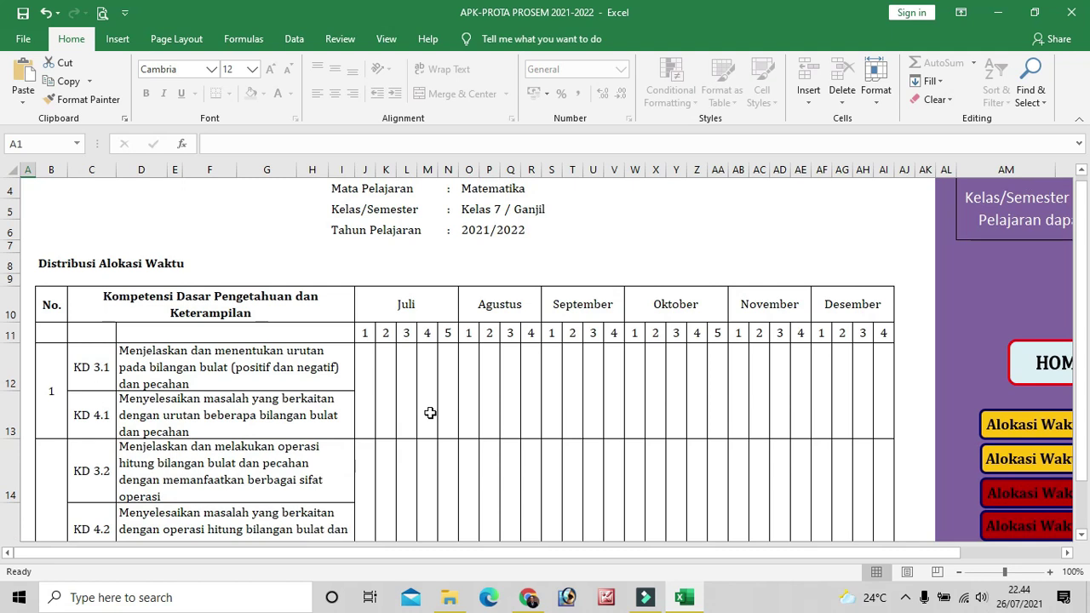
pyautogui.click(386, 401)
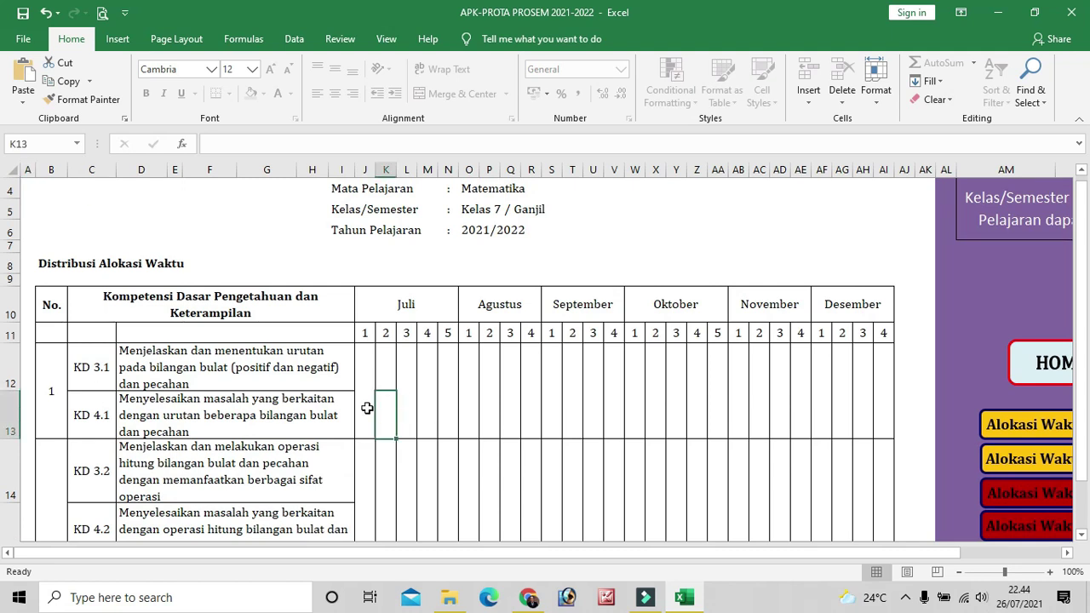
pyautogui.click(267, 371)
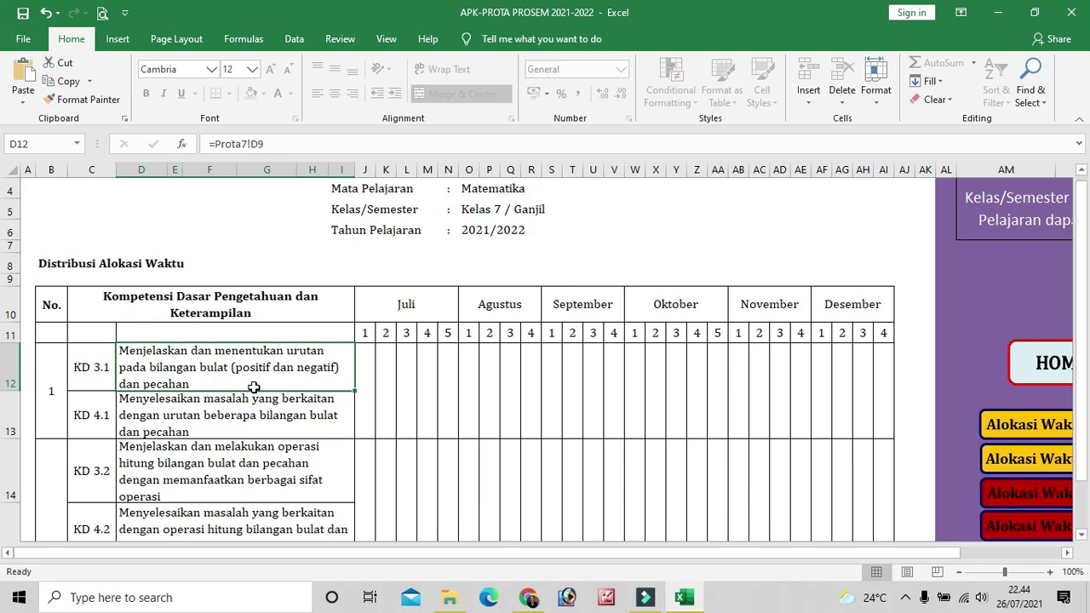
pyautogui.click(386, 373)
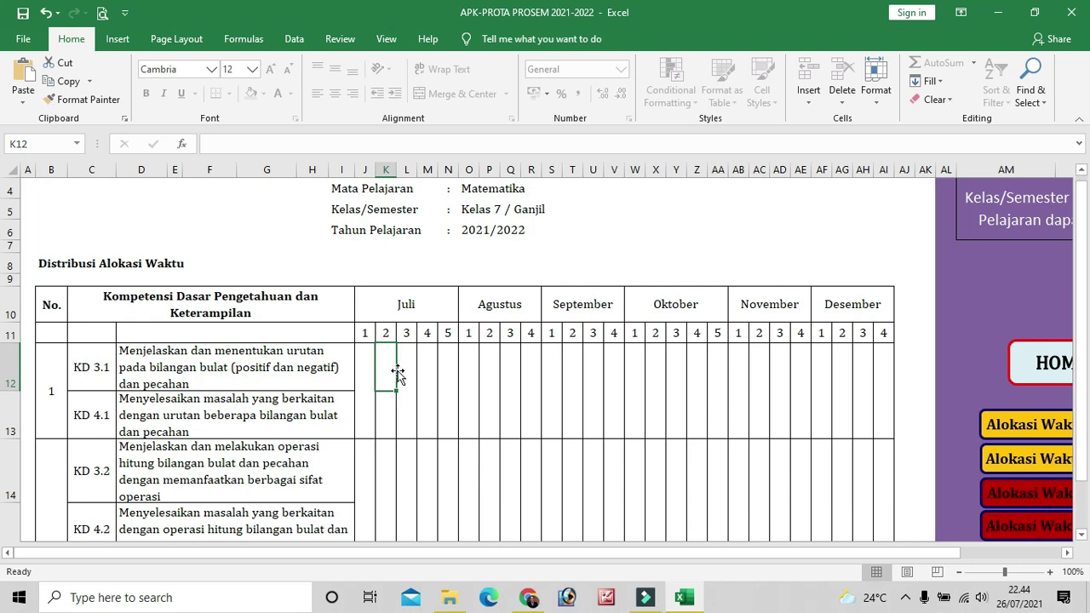
pyautogui.hotkey('alt', 'n')
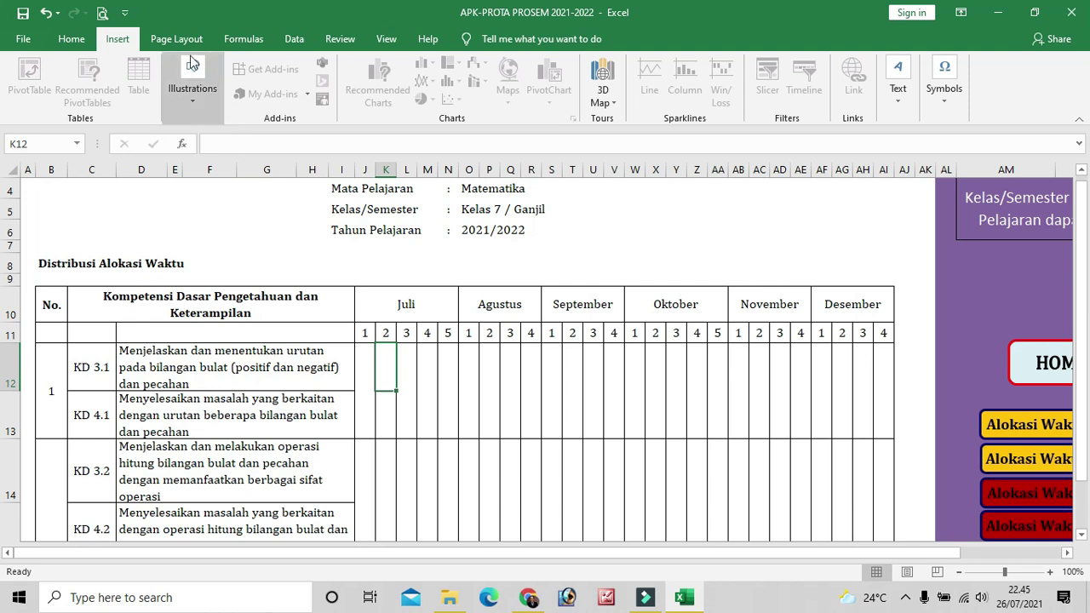
pyautogui.click(70, 39)
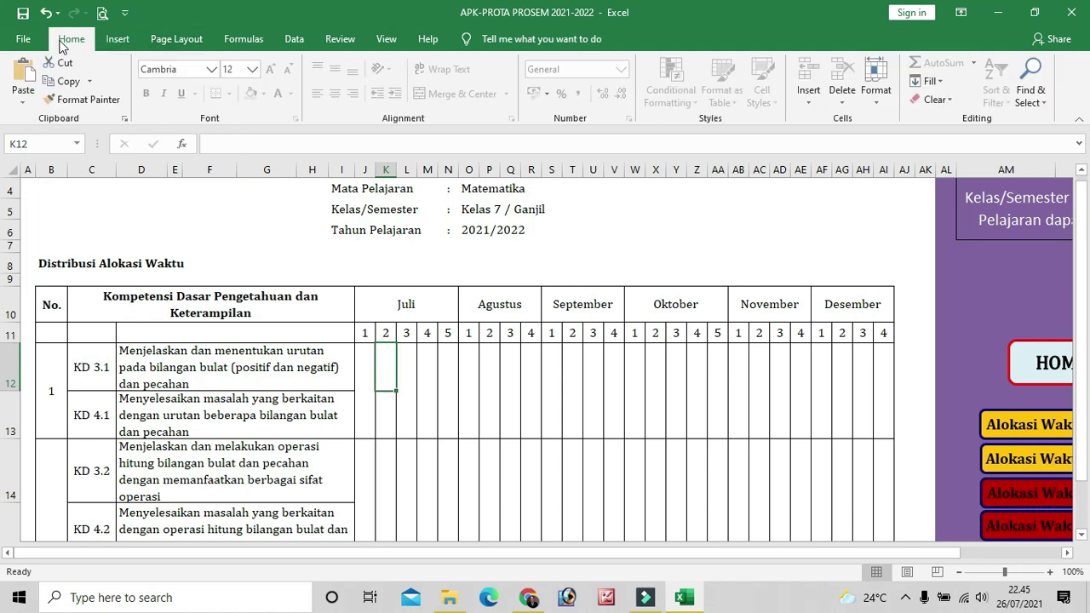
pyautogui.click(340, 39)
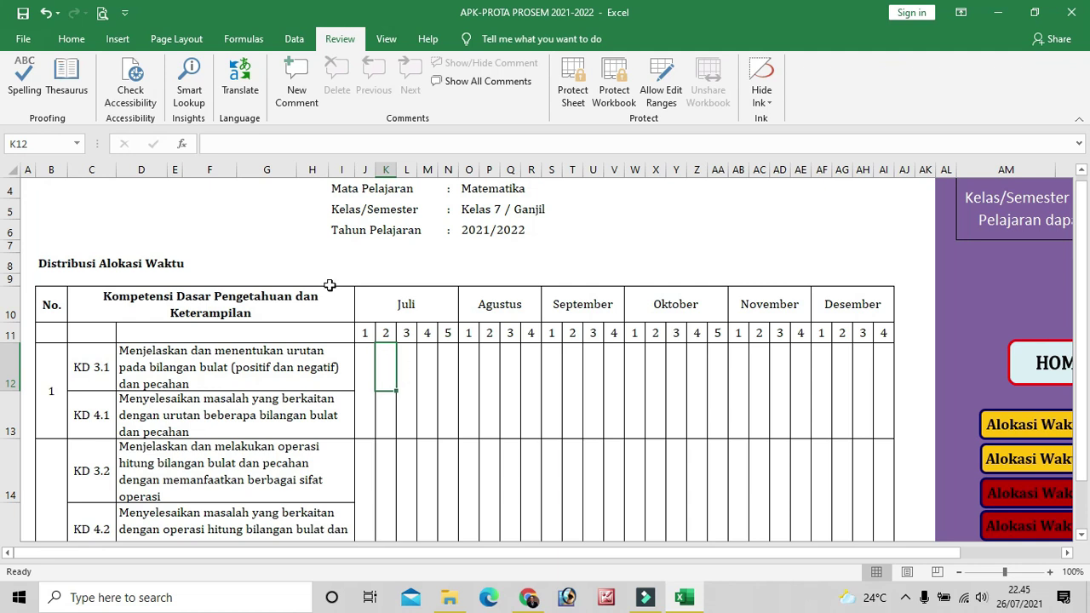
pyautogui.click(75, 40)
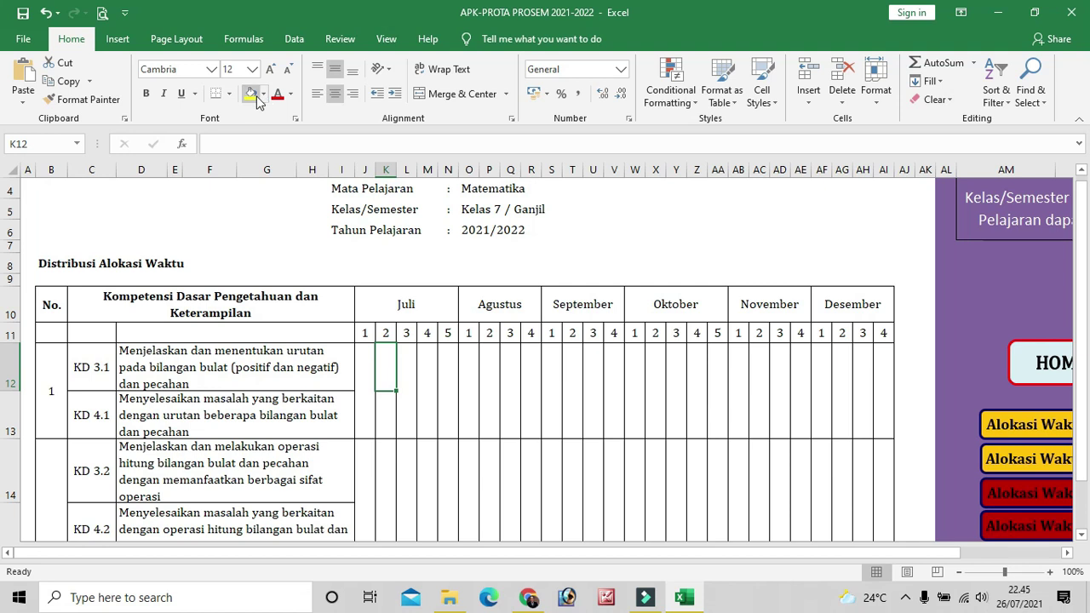
pyautogui.click(251, 93)
# Fill the KD 4.1 cell for week 3 of Juli with a lighter shade of blue
pyautogui.click(422, 410)
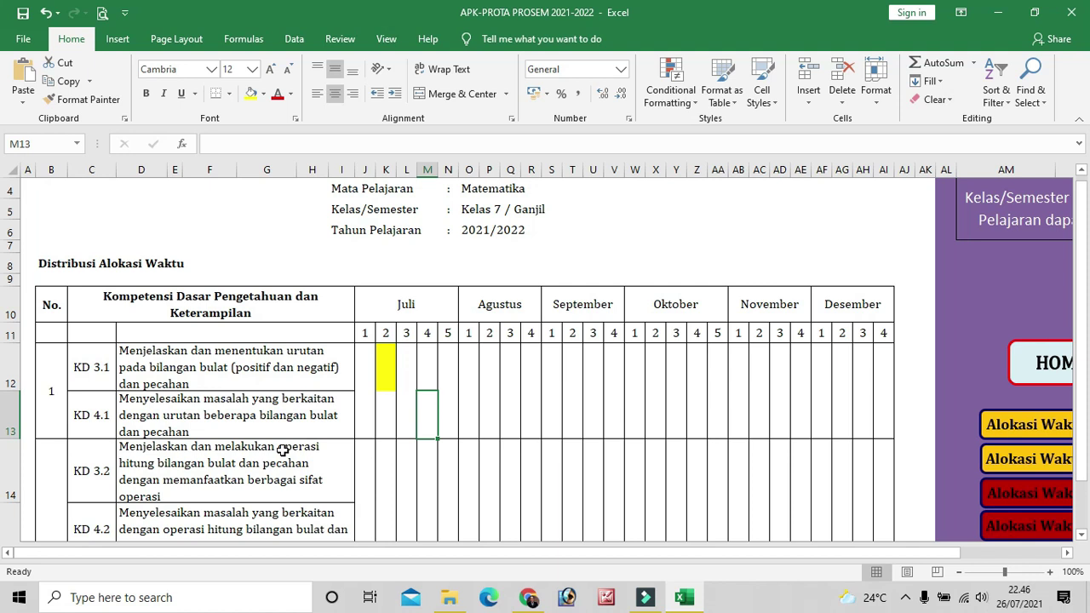
pyautogui.click(408, 415)
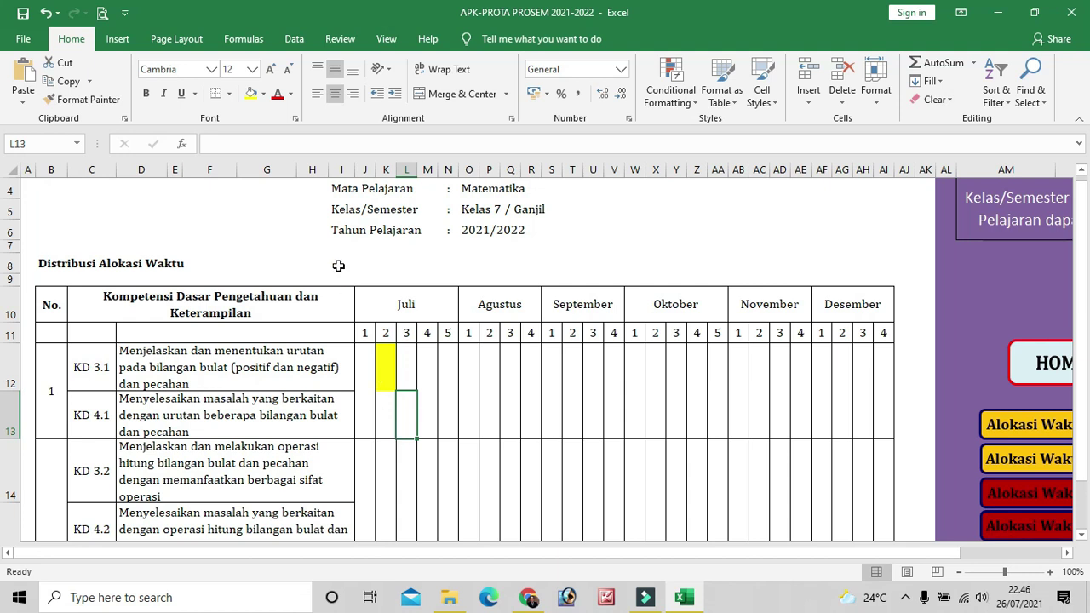
pyautogui.click(263, 93)
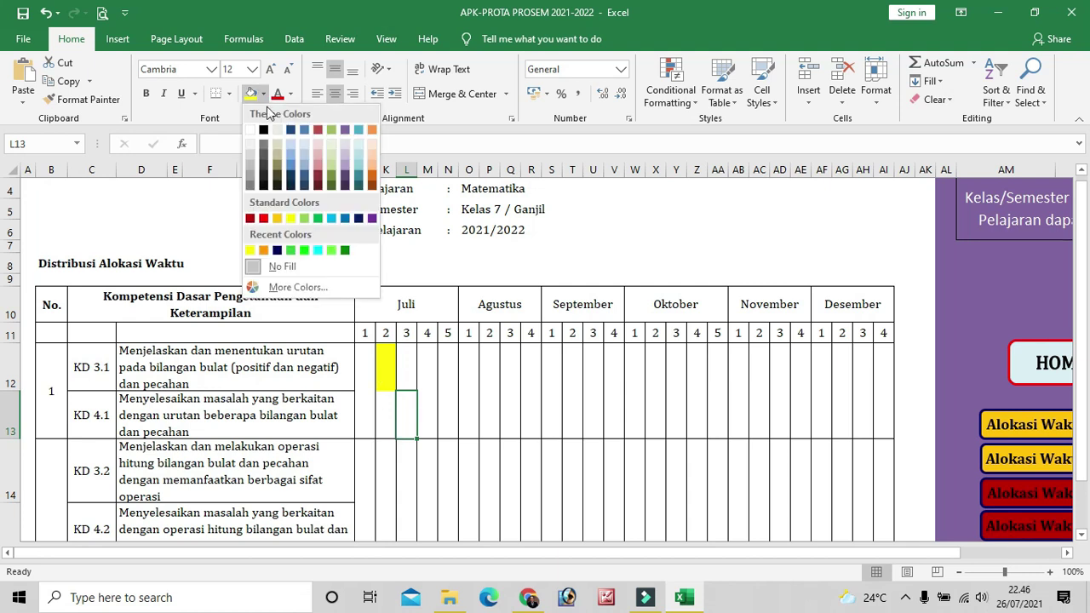
pyautogui.click(303, 161)
pyautogui.click(444, 400)
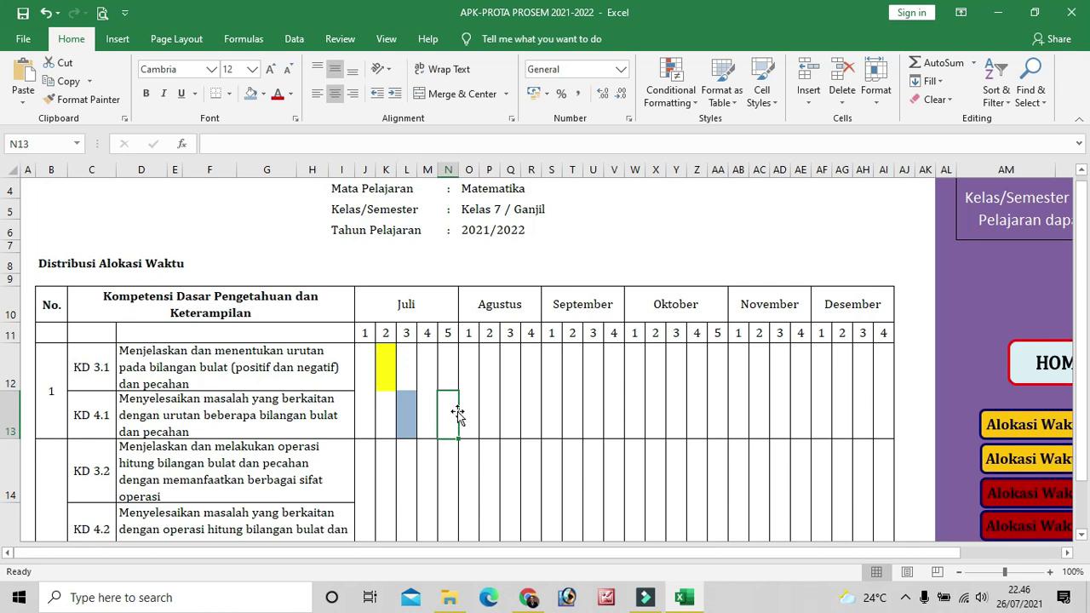
# Review the remaining KD rows of the Kelas 7 Ganjil allocation table, from KD 3.2 down to KD 4.6
pyautogui.scroll(-2, 456, 414)
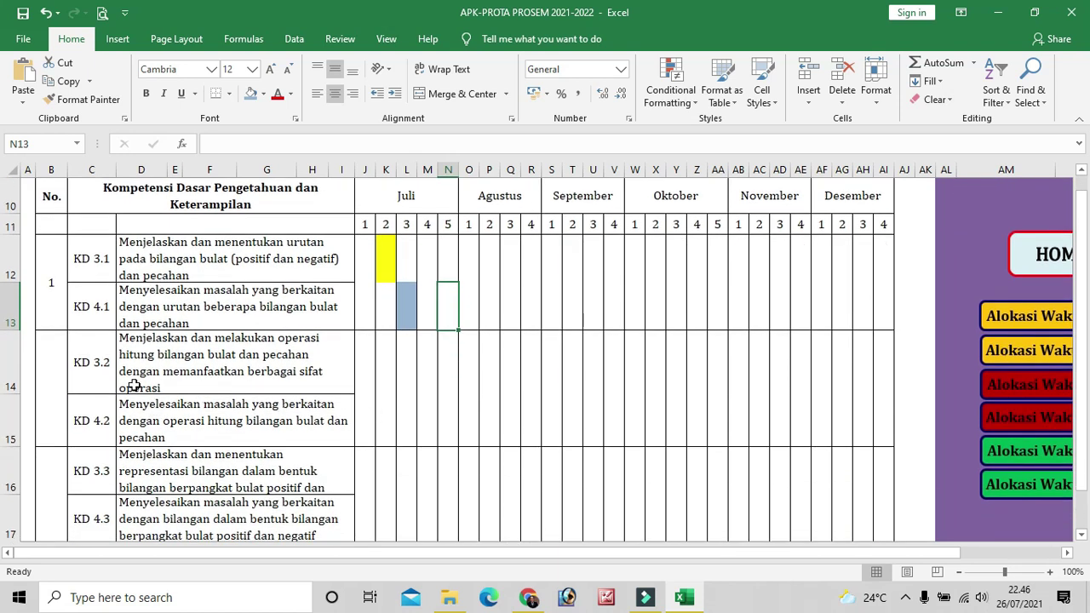
pyautogui.click(426, 351)
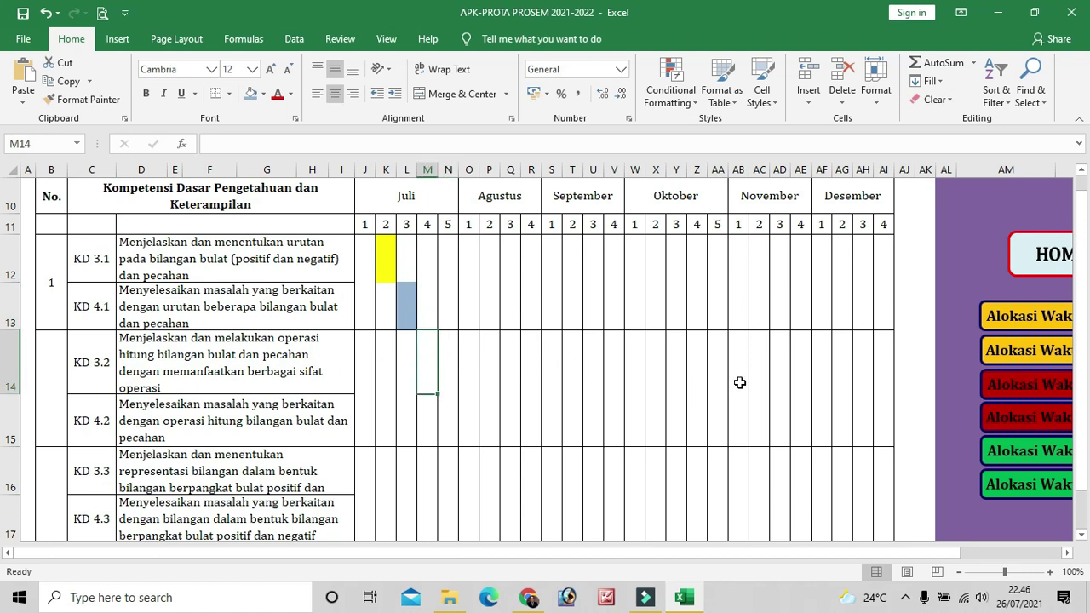
pyautogui.hotkey('ctrl', 'Home')
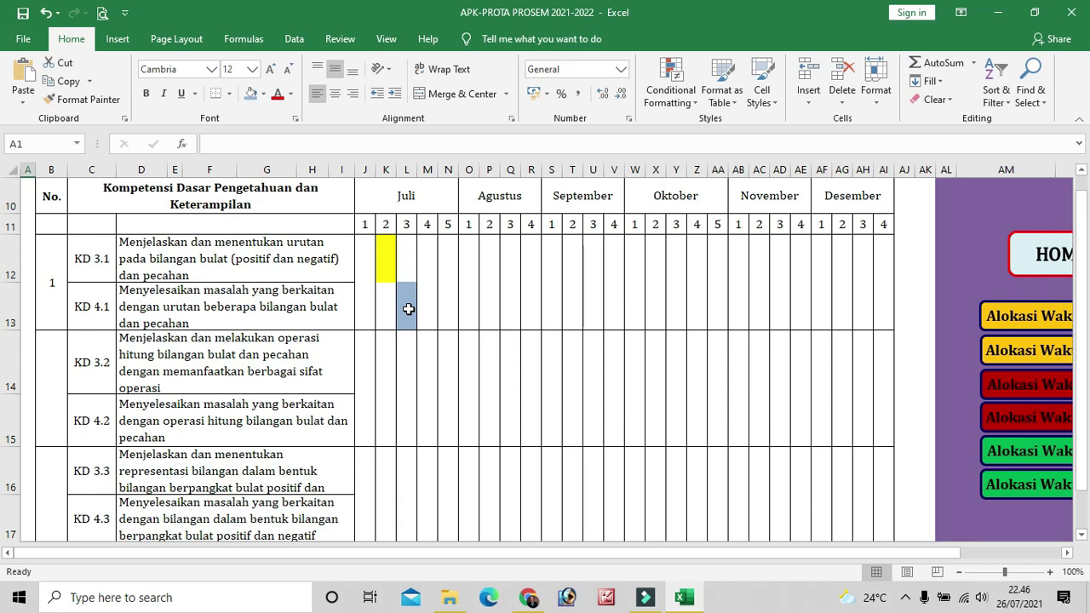
pyautogui.scroll(2, 445, 396)
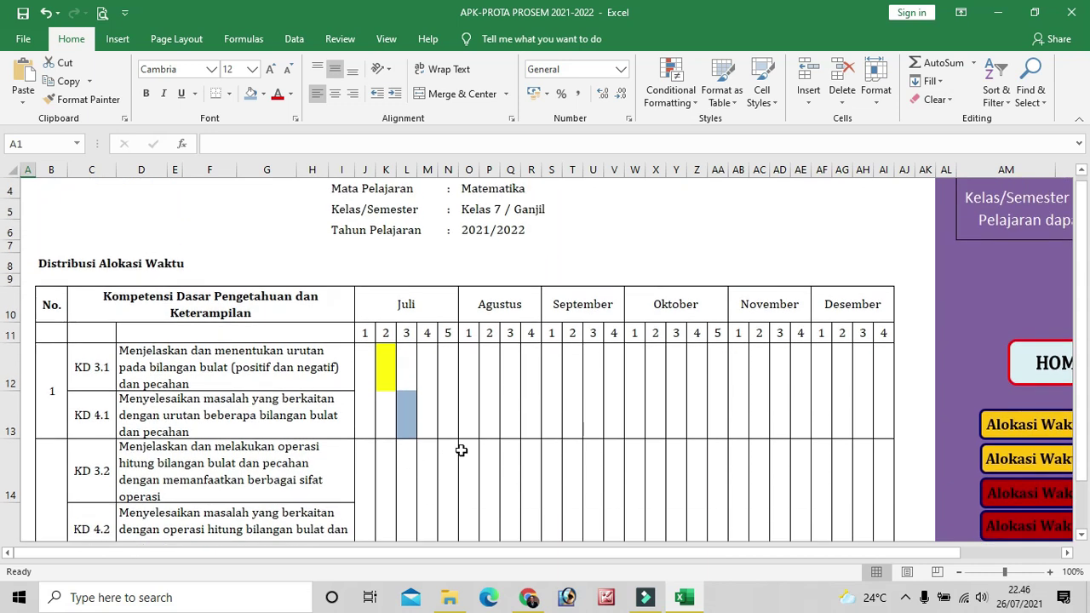
pyautogui.scroll(-3, 471, 432)
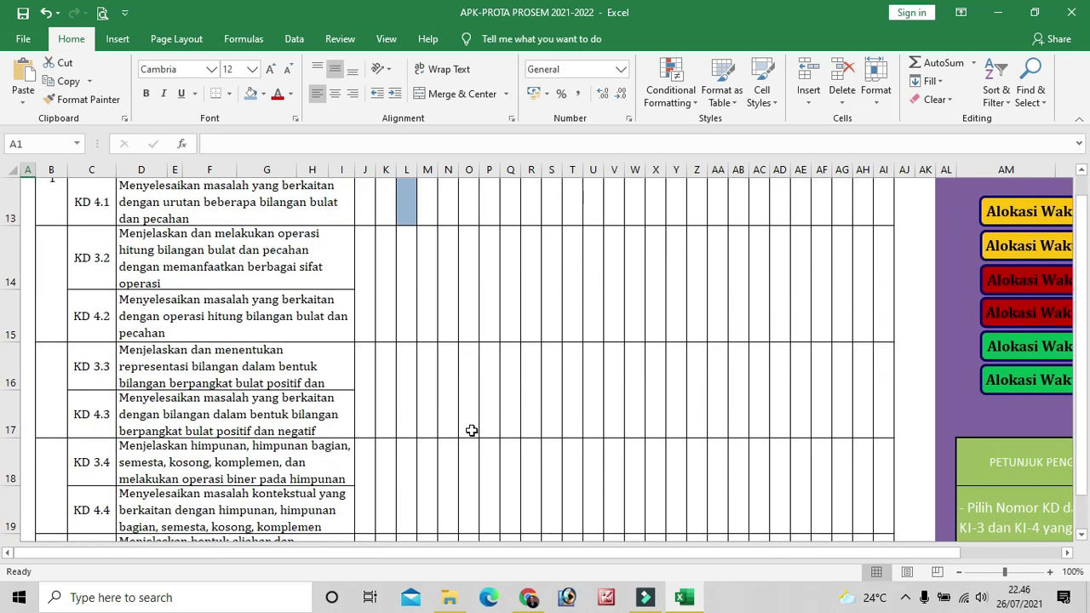
pyautogui.scroll(-2, 471, 430)
pyautogui.scroll(5, 471, 430)
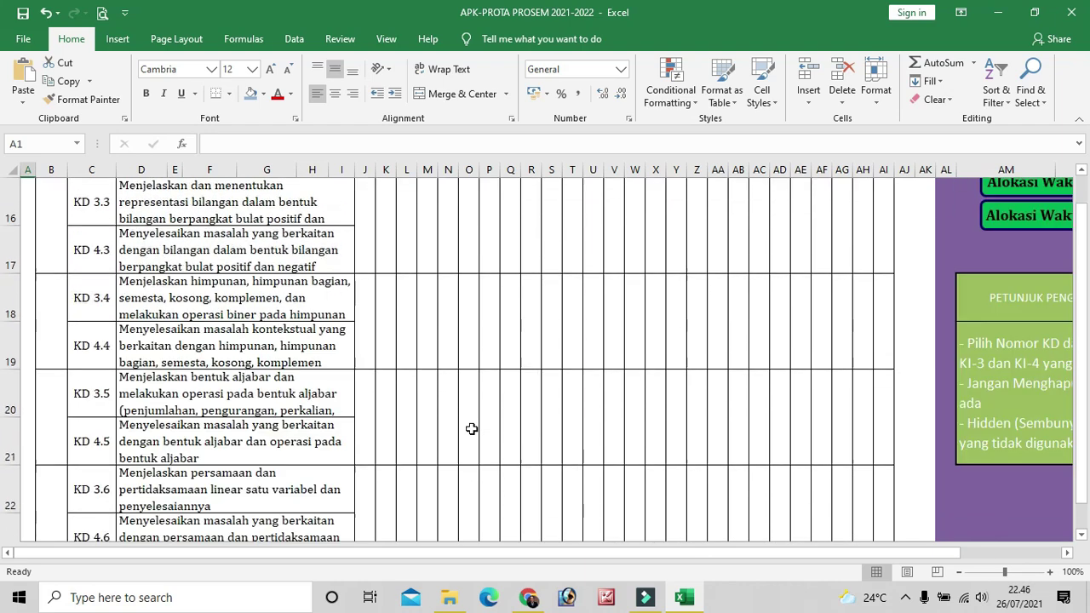
pyautogui.scroll(-1, 471, 428)
pyautogui.scroll(1, 471, 428)
# Open the Alokasi Waktu 7 Genap sheet through its navigation link
pyautogui.moveTo(517, 558); pyautogui.dragTo(541, 550)
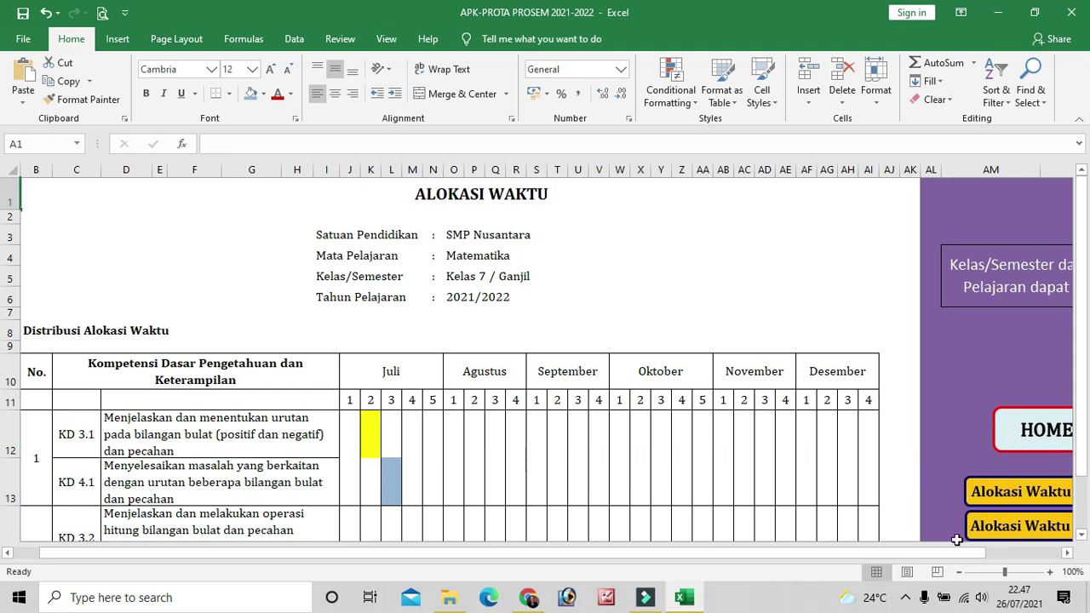
pyautogui.moveTo(958, 554); pyautogui.dragTo(987, 555)
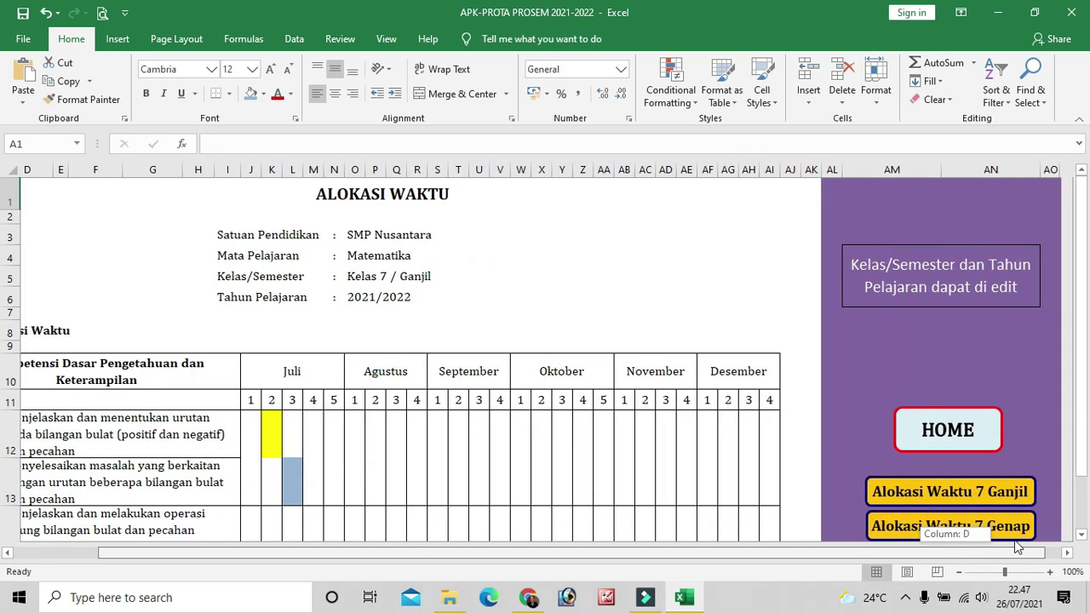
pyautogui.scroll(-3, 894, 435)
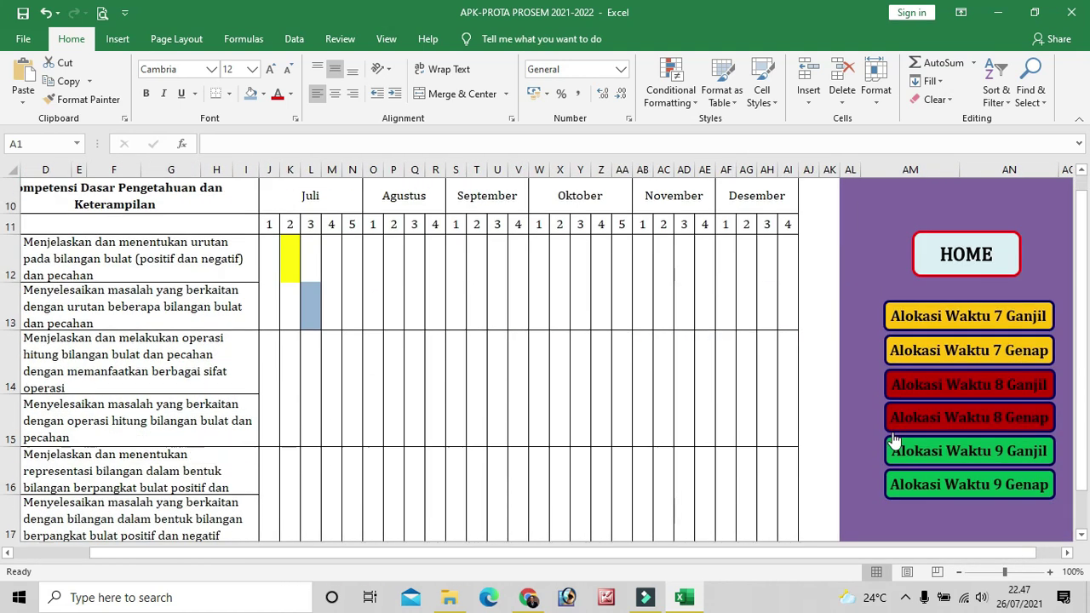
pyautogui.rightClick(988, 320)
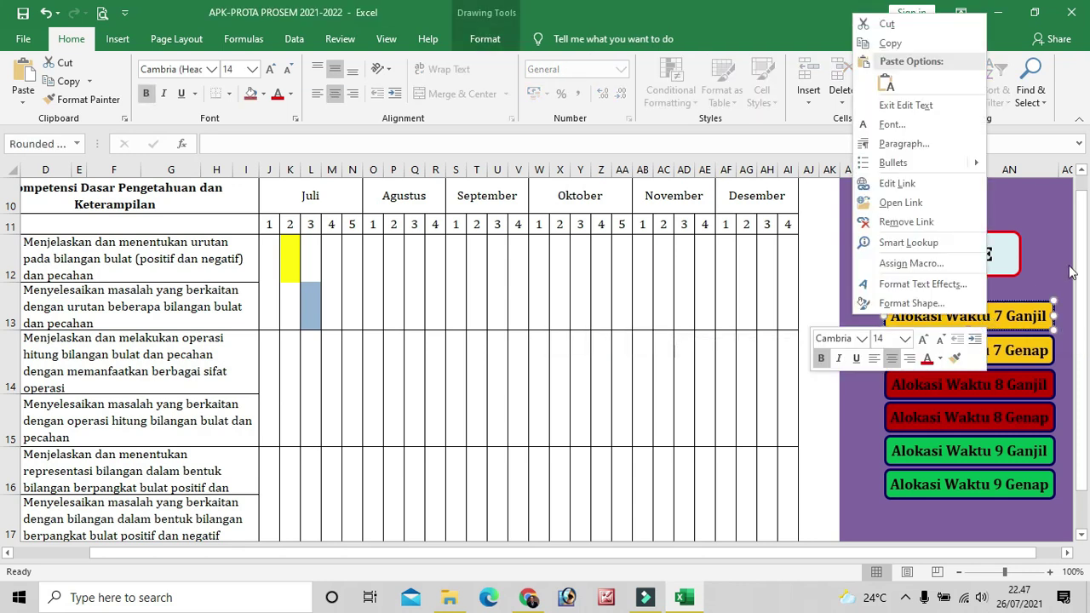
pyautogui.click(1044, 273)
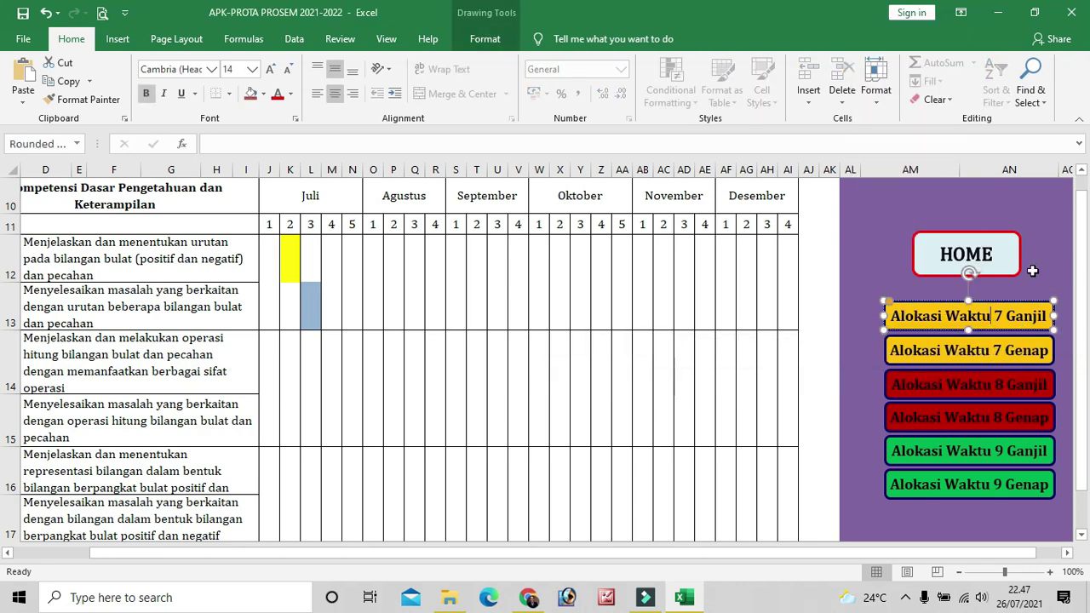
pyautogui.click(1044, 260)
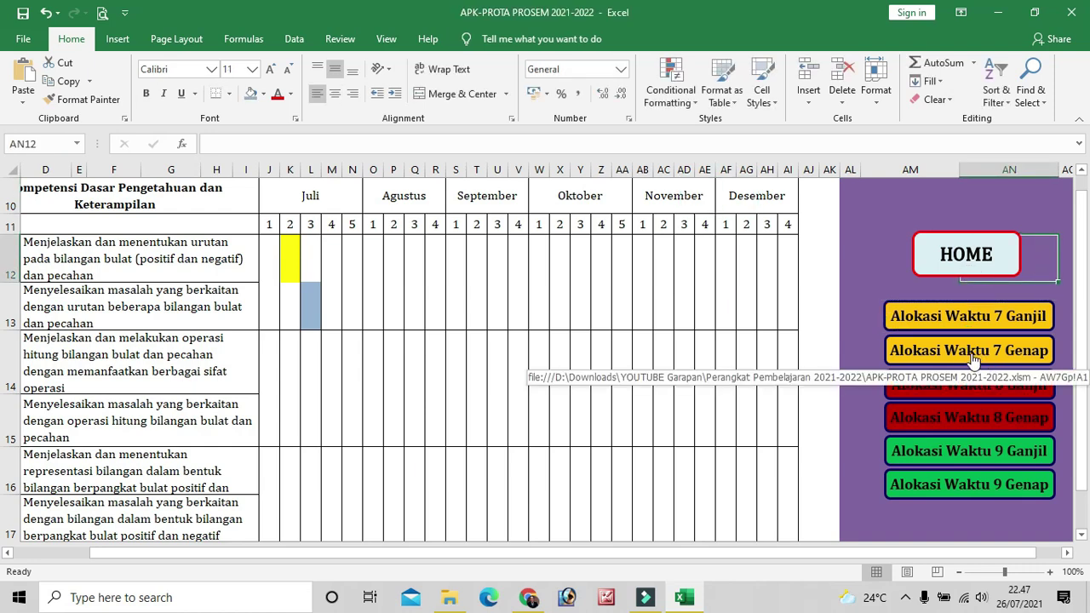
pyautogui.click(977, 353)
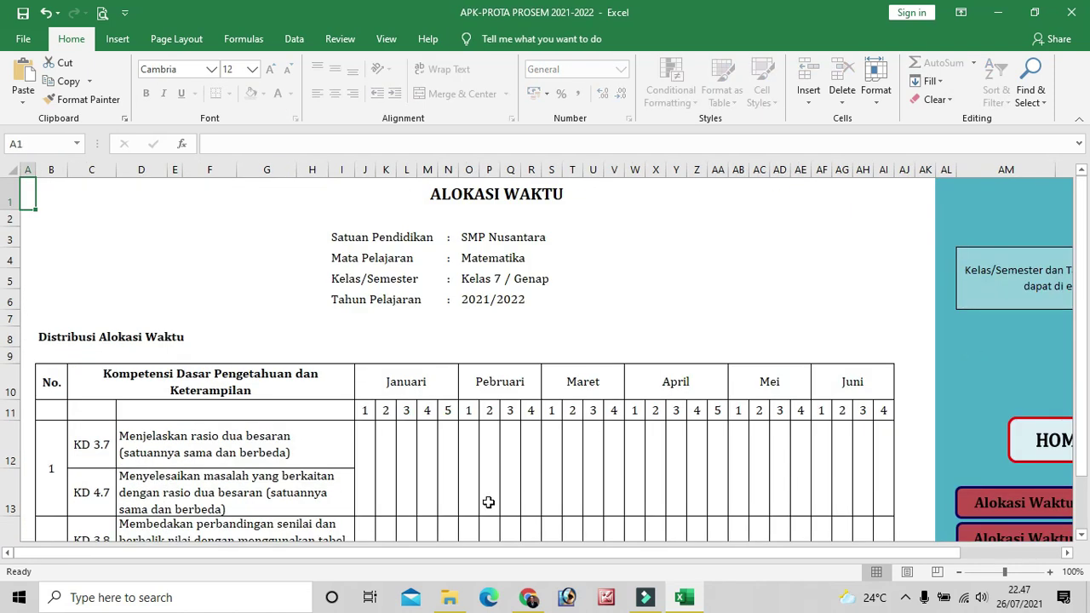
# Unprotect the Kelas 7 Genap Alokasi Waktu sheet and fill the KD 3.7 cell for week 2 of Januari with standard Light Blue
pyautogui.scroll(-3, 489, 499)
pyautogui.scroll(1, 490, 499)
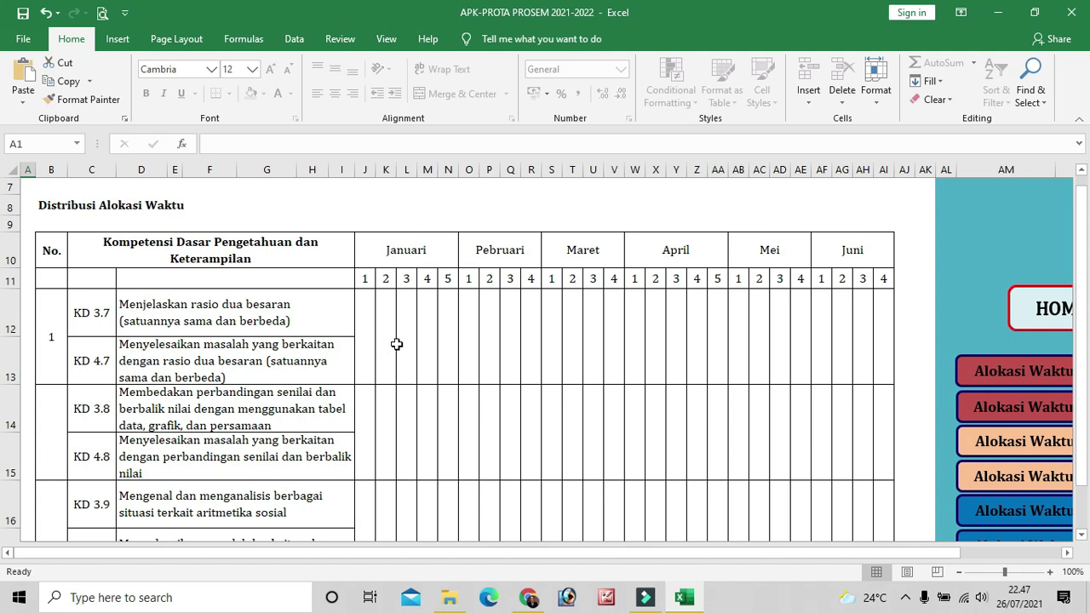
pyautogui.click(389, 313)
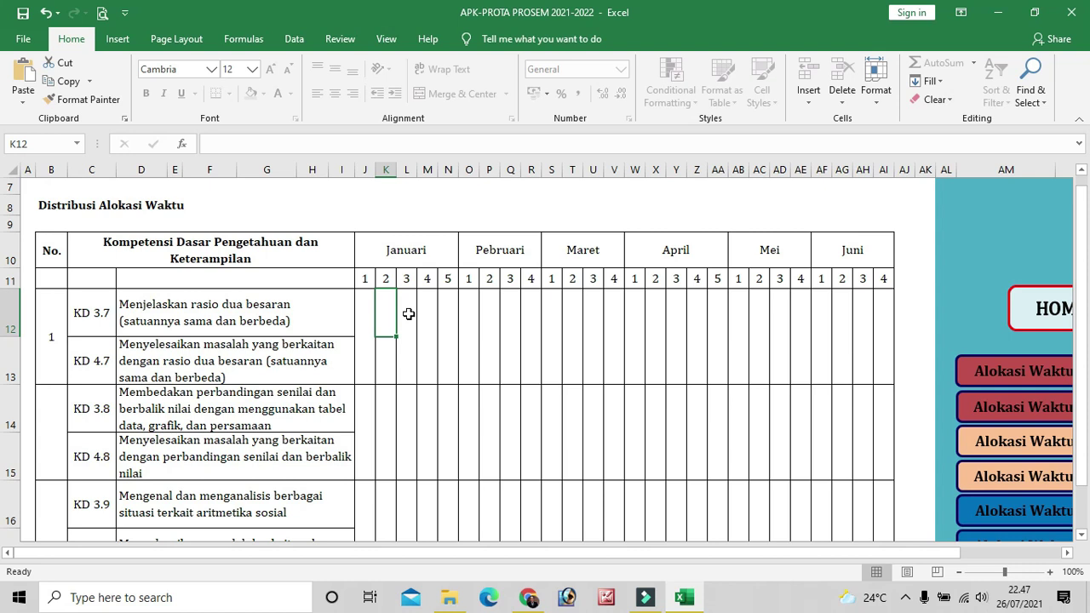
pyautogui.hotkey('alt', 'r')
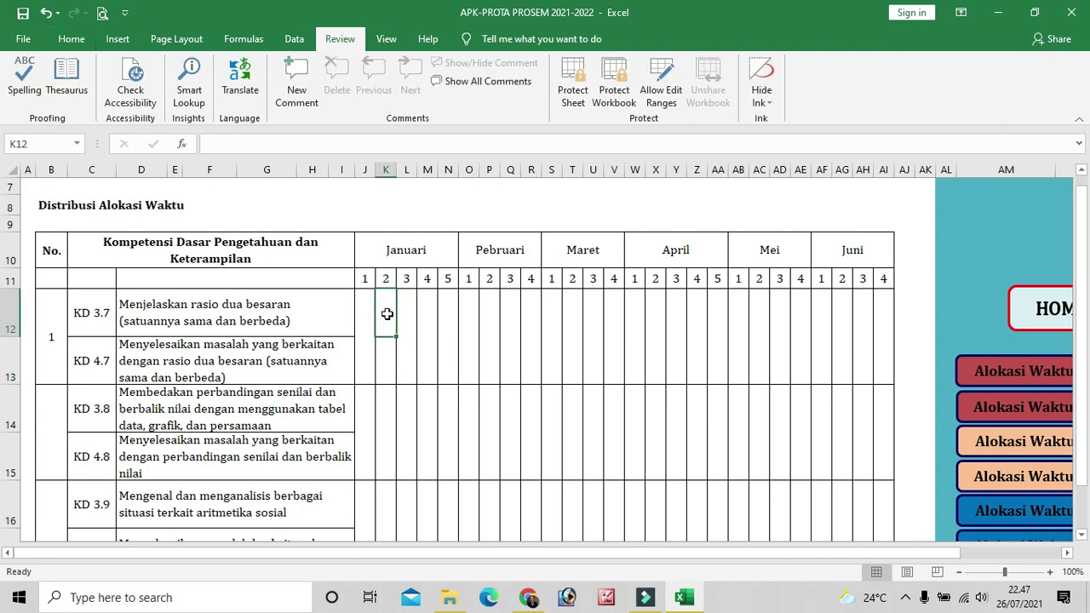
pyautogui.click(73, 40)
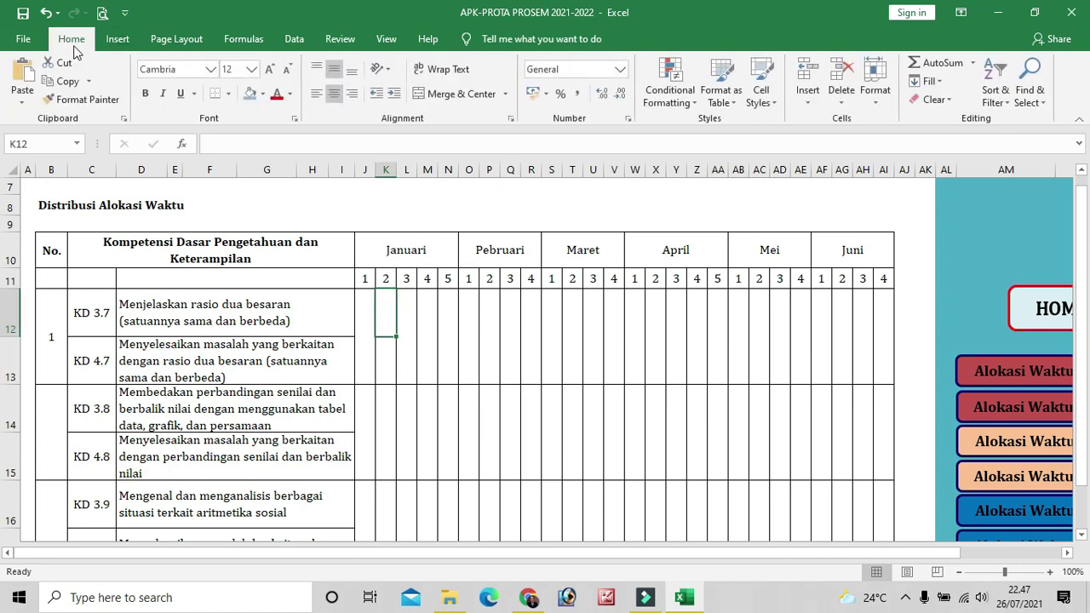
pyautogui.click(264, 94)
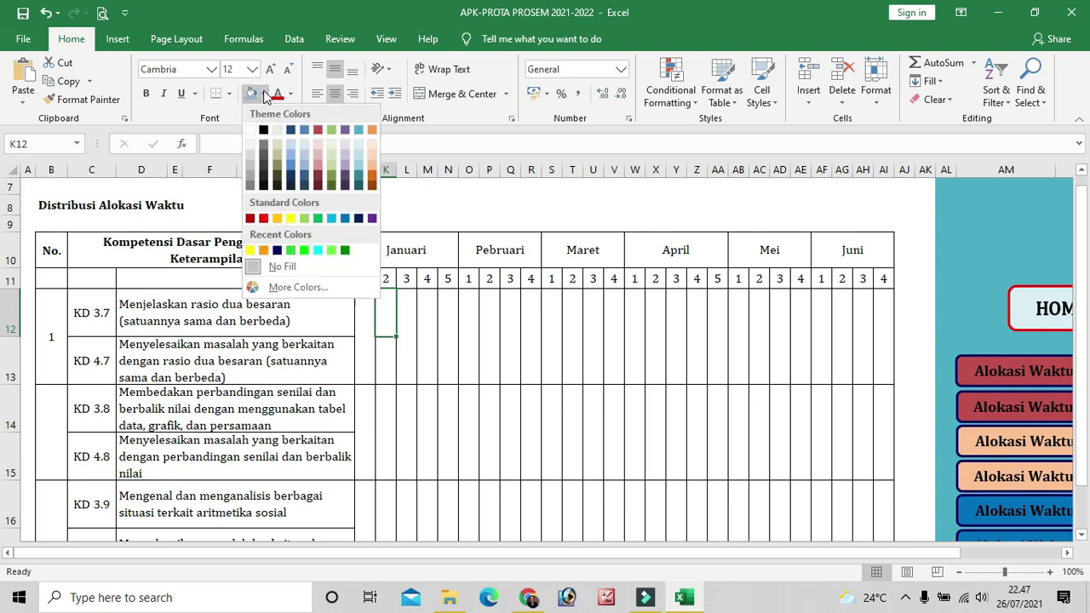
pyautogui.click(331, 218)
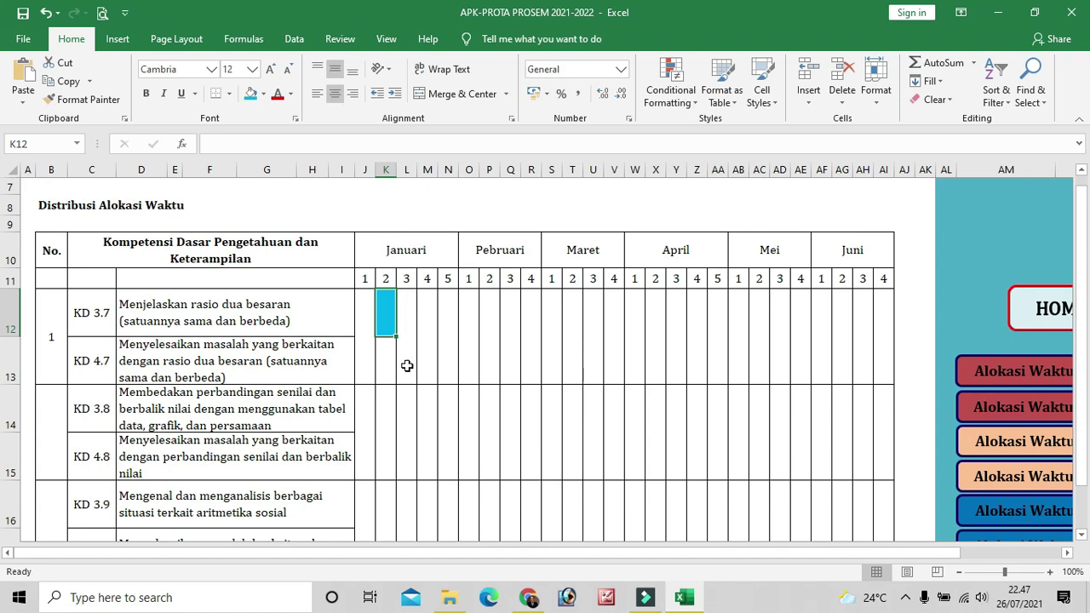
# Fill the KD 4.7 cell for week 3 of Januari with gray
pyautogui.click(409, 361)
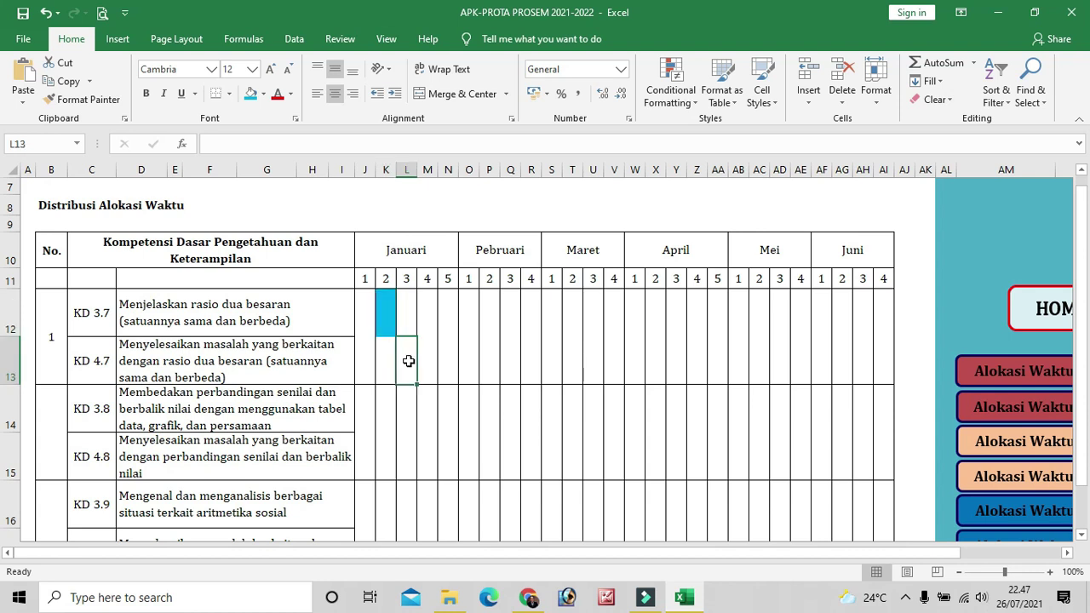
pyautogui.click(263, 94)
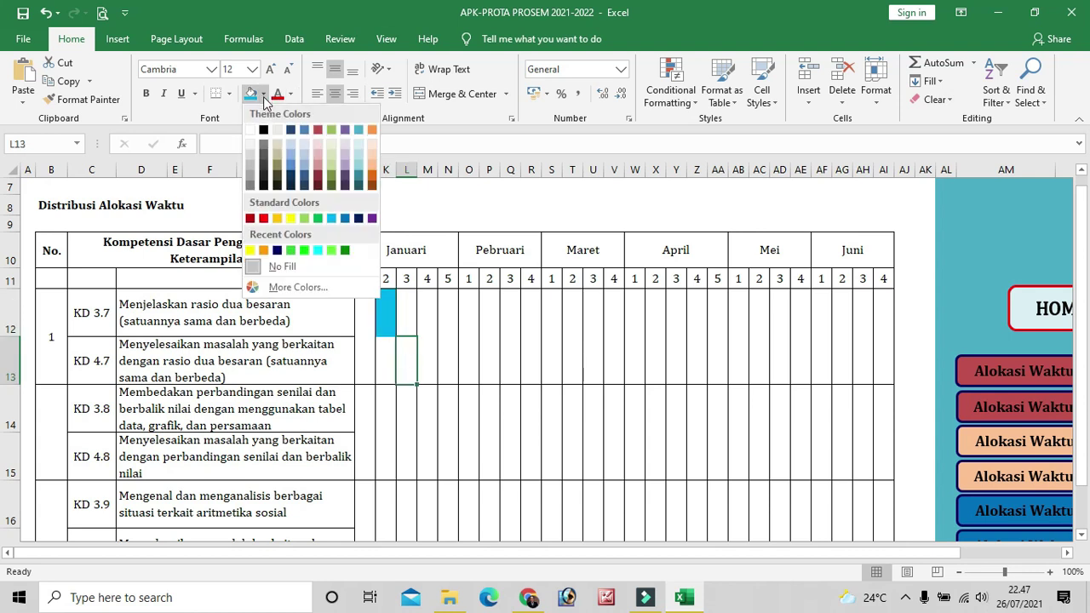
pyautogui.click(252, 163)
pyautogui.click(481, 371)
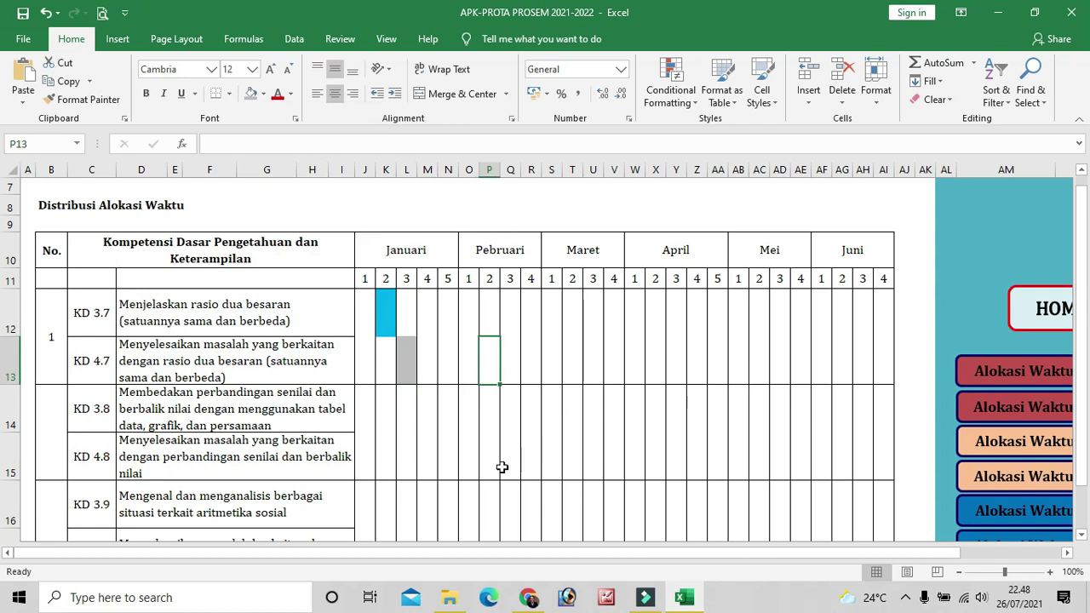
pyautogui.scroll(-5, 501, 459)
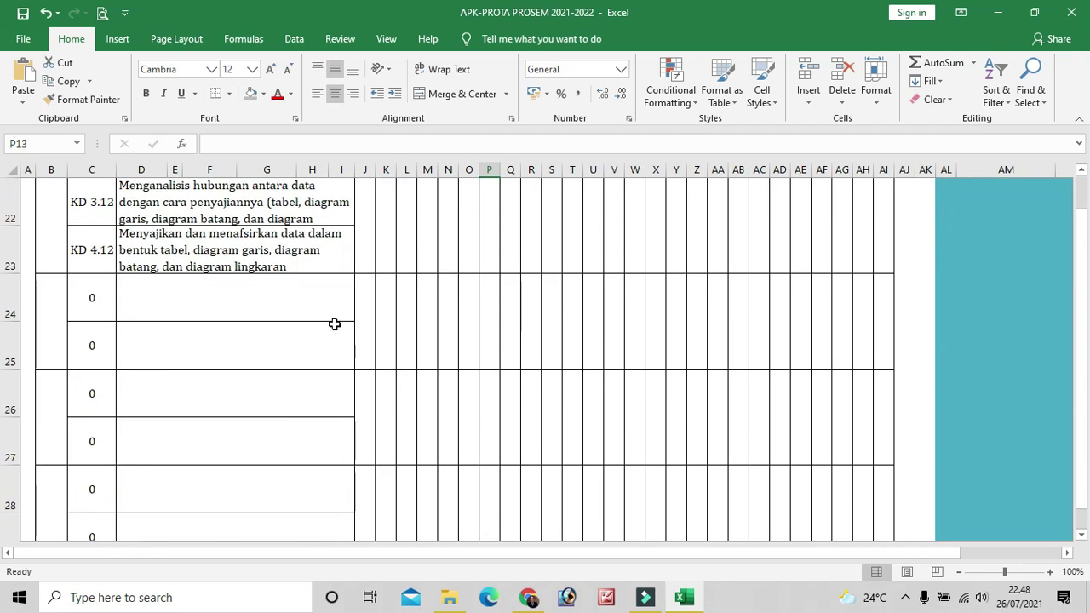
# Look over the Kelas 7 Genap allocation table, and return to the workbook's home page
pyautogui.scroll(1, 333, 324)
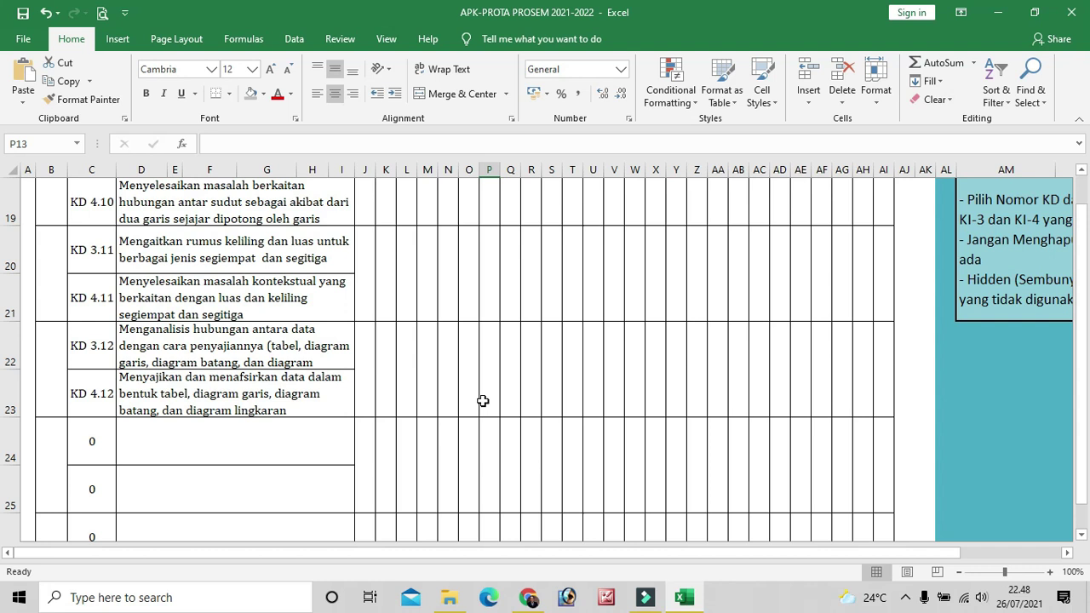
pyautogui.scroll(4, 574, 376)
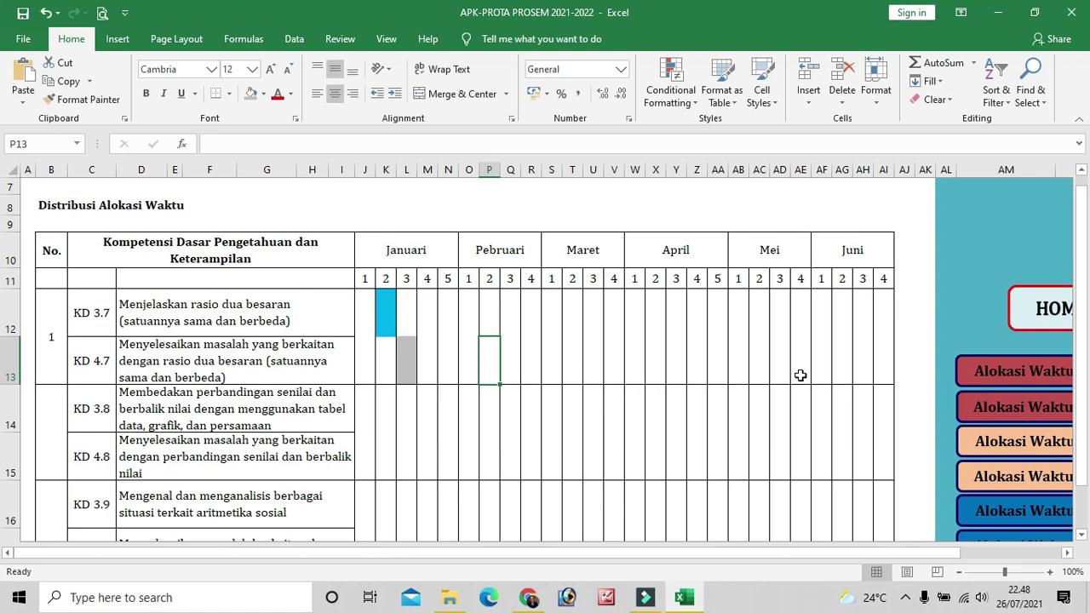
pyautogui.scroll(-2, 800, 373)
pyautogui.scroll(2, 908, 309)
pyautogui.click(1057, 313)
pyautogui.click(538, 484)
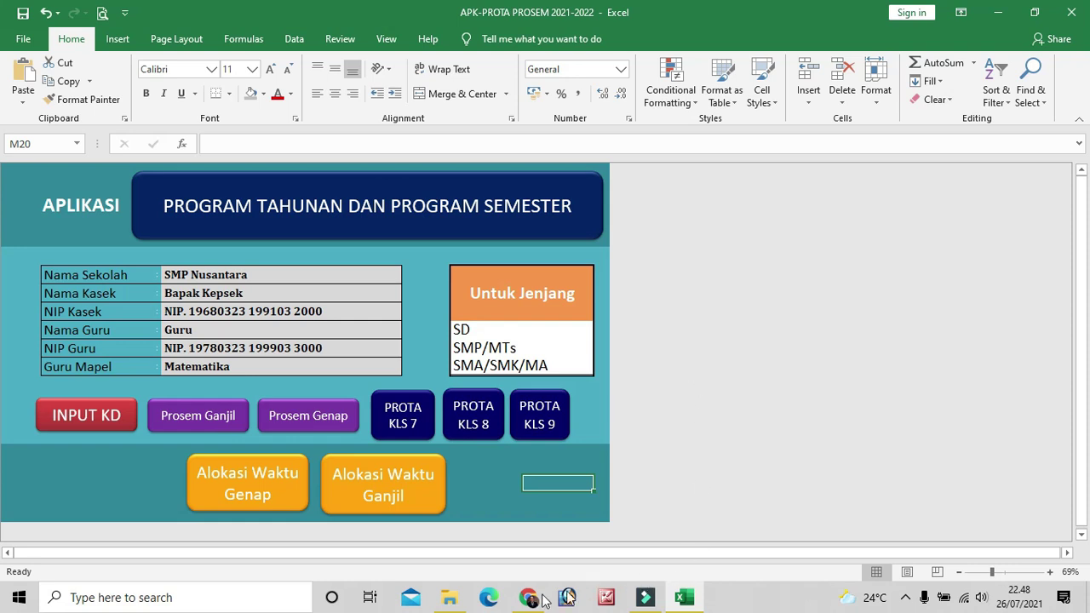
# Switch to File Explorer, open the APK-KKM 2021-2022 workbook in Excel and enable editing
pyautogui.click(451, 599)
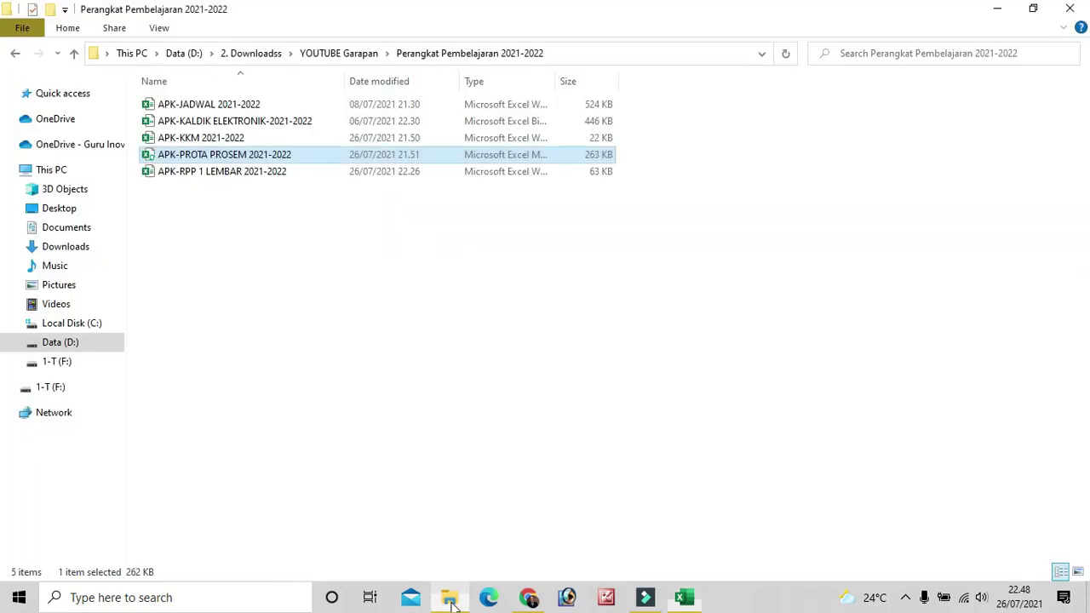
pyautogui.click(220, 140)
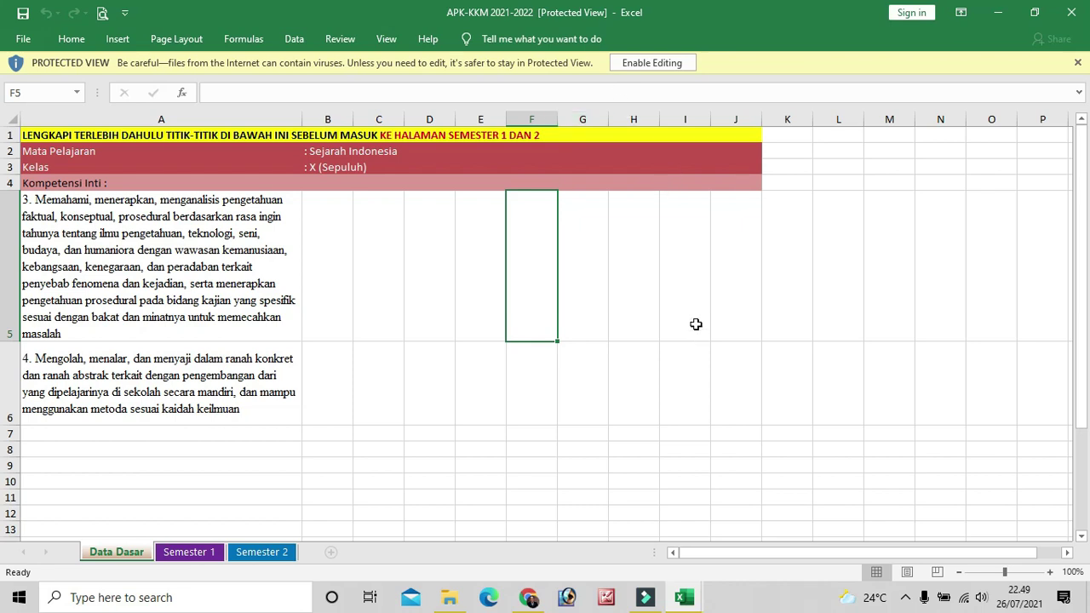
pyautogui.click(652, 63)
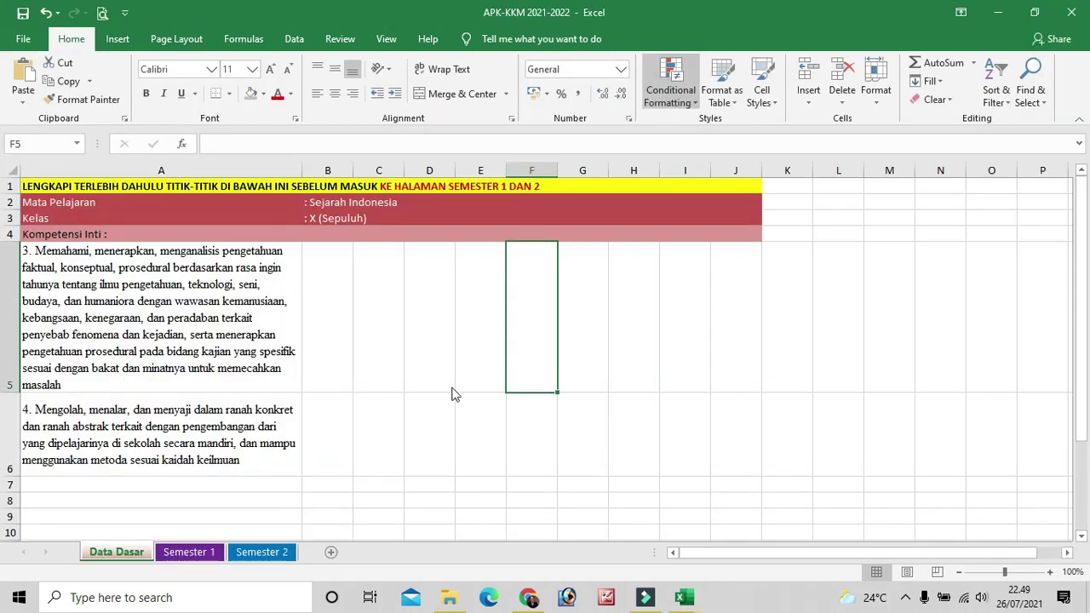
# Review the Mata Pelajaran entry and the Kompetensi Inti 3 and 4 texts on the Data Dasar sheet
pyautogui.scroll(-1, 372, 452)
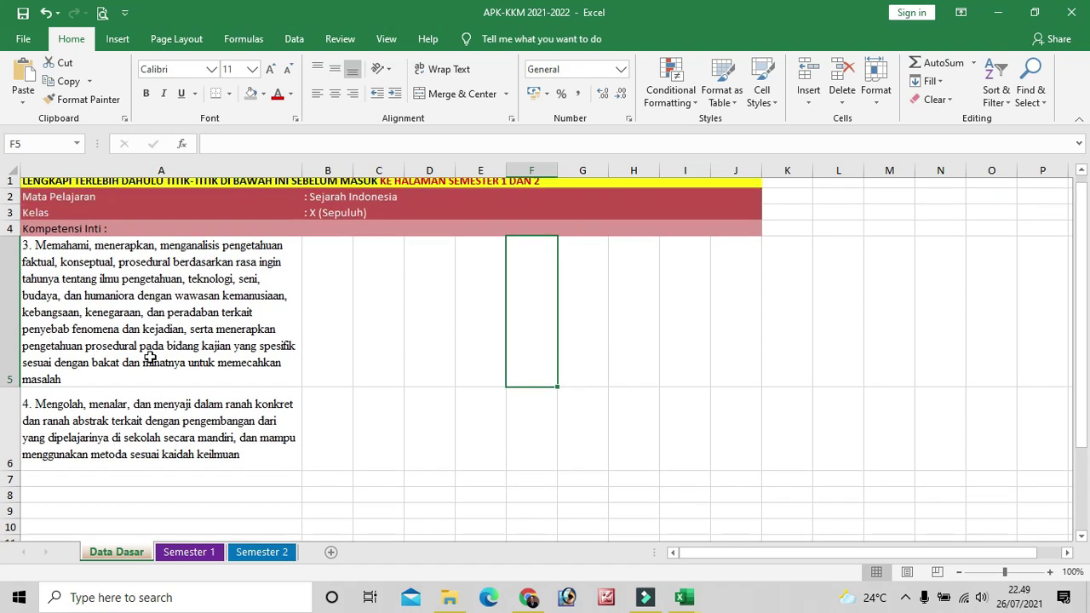
pyautogui.scroll(1, 151, 357)
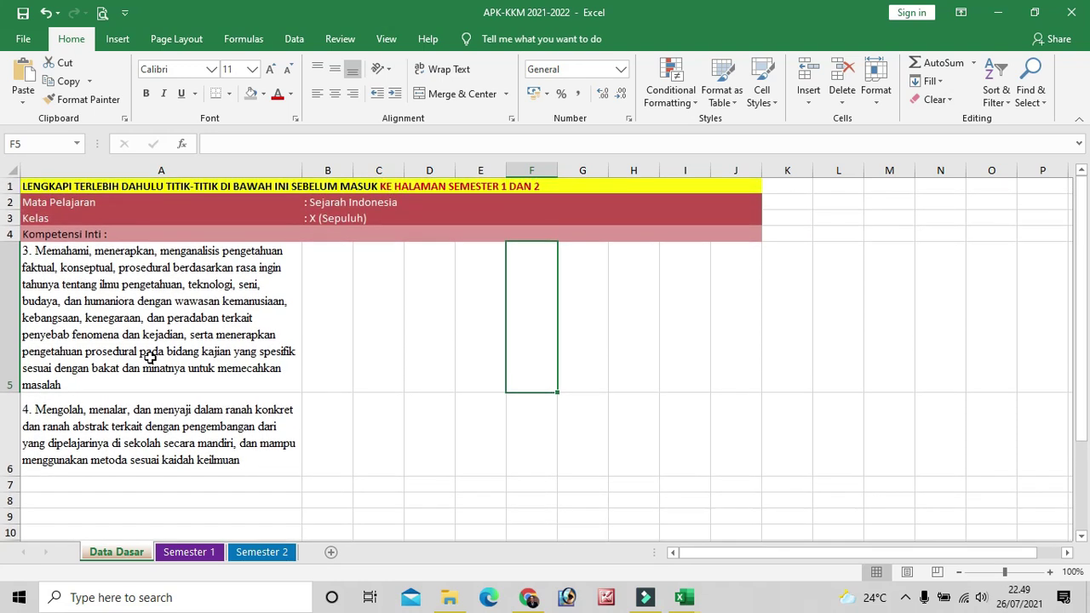
pyautogui.click(117, 287)
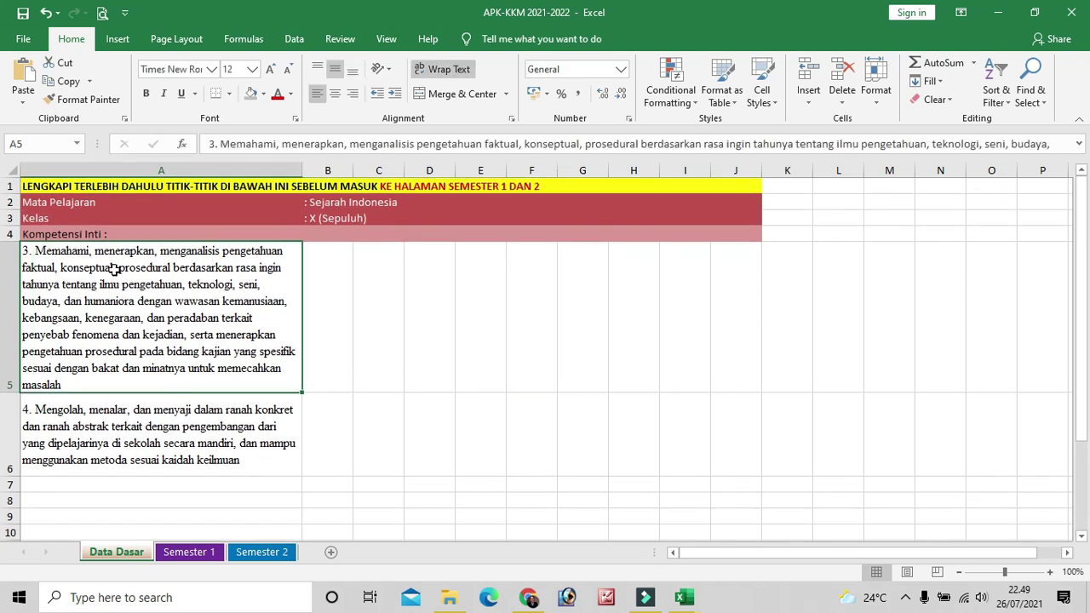
pyautogui.click(329, 201)
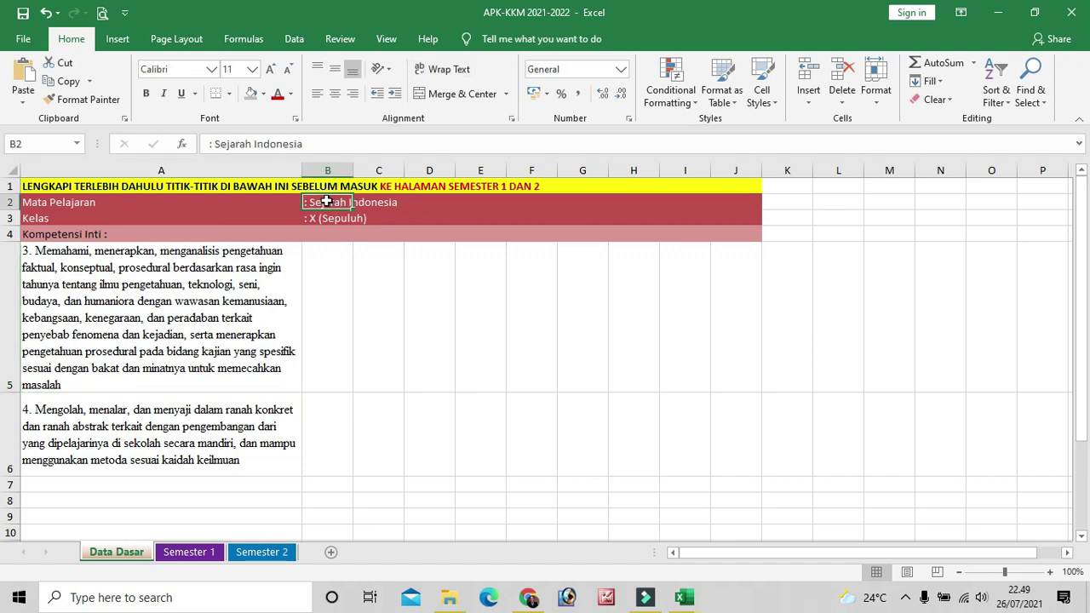
pyautogui.click(120, 337)
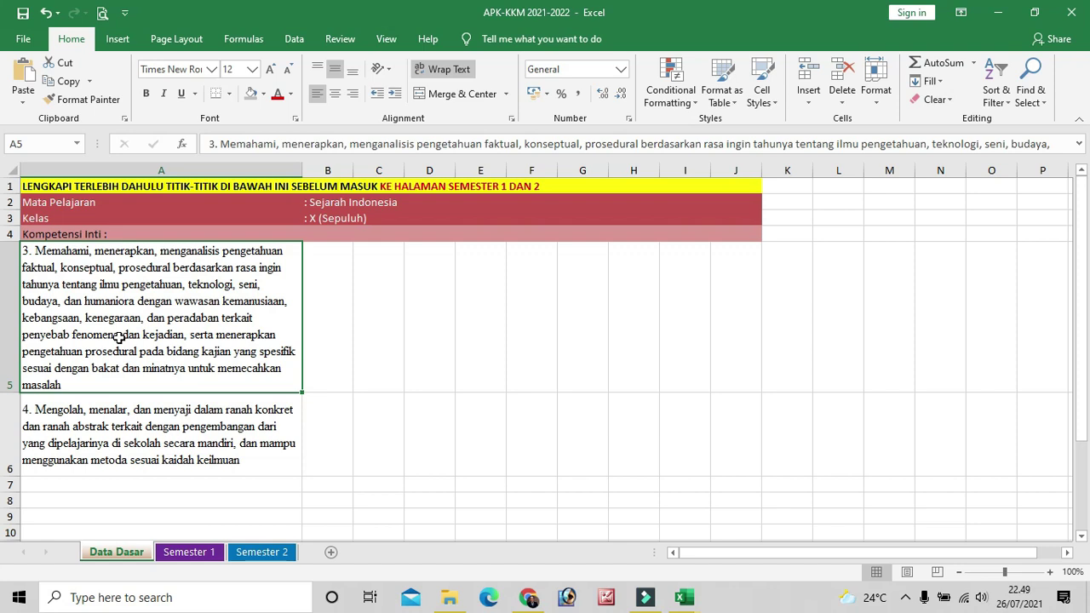
pyautogui.click(103, 435)
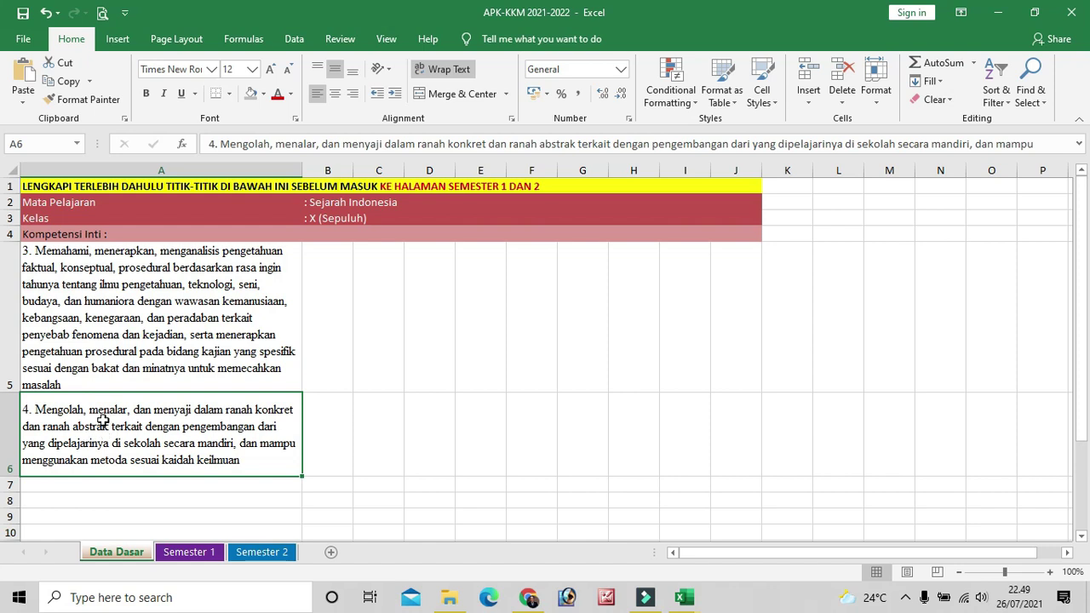
pyautogui.click(126, 337)
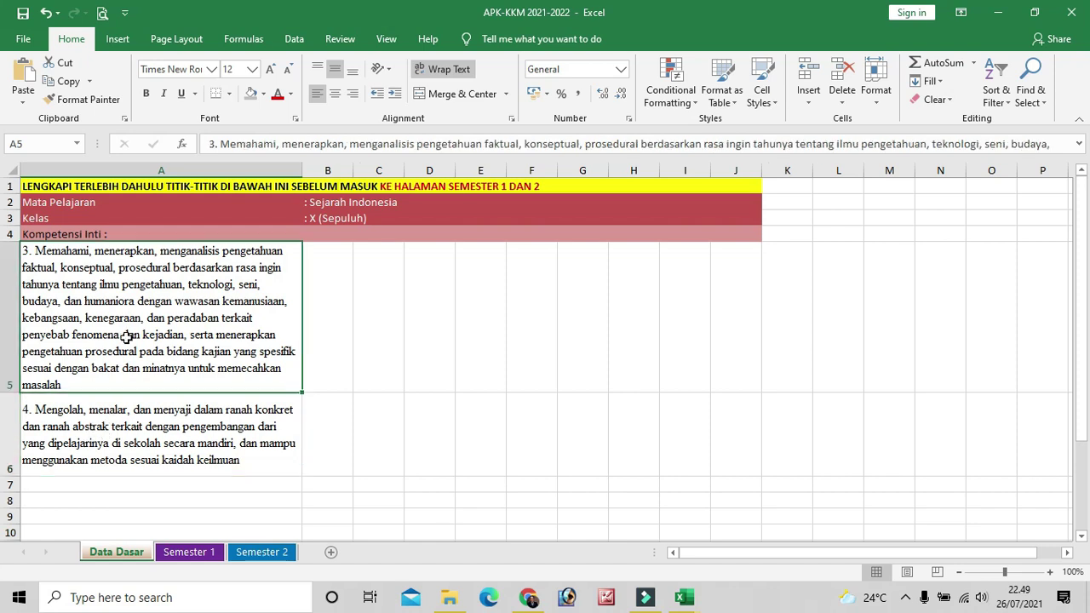
pyautogui.click(103, 426)
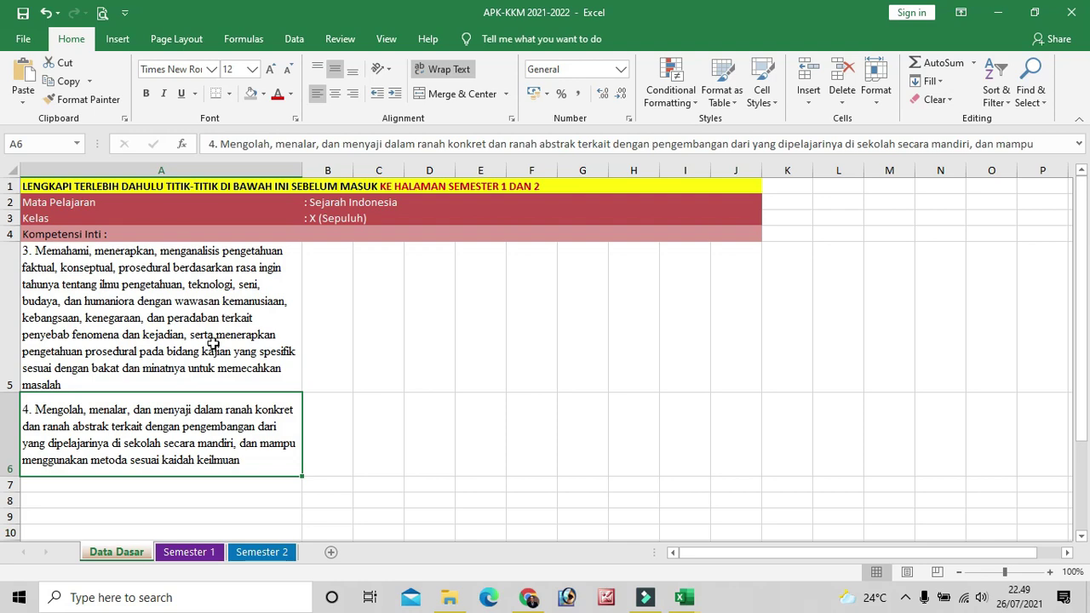
# Open the Semester 1 sheet and review the Kompetensi Dasar entries from 3.1 down to 3.3
pyautogui.click(199, 554)
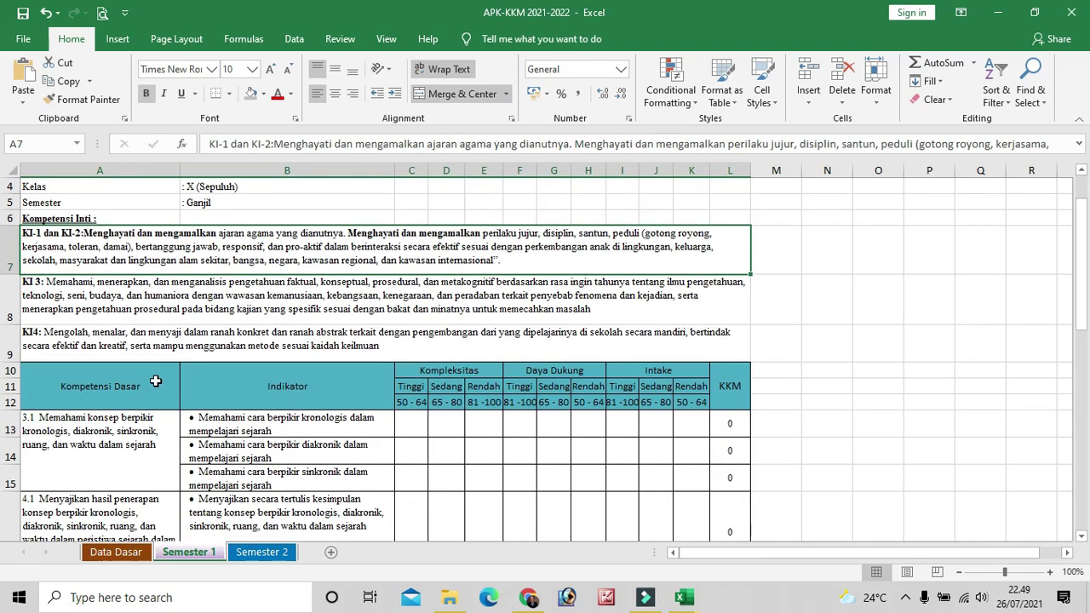
pyautogui.scroll(-3, 149, 364)
pyautogui.scroll(2, 149, 364)
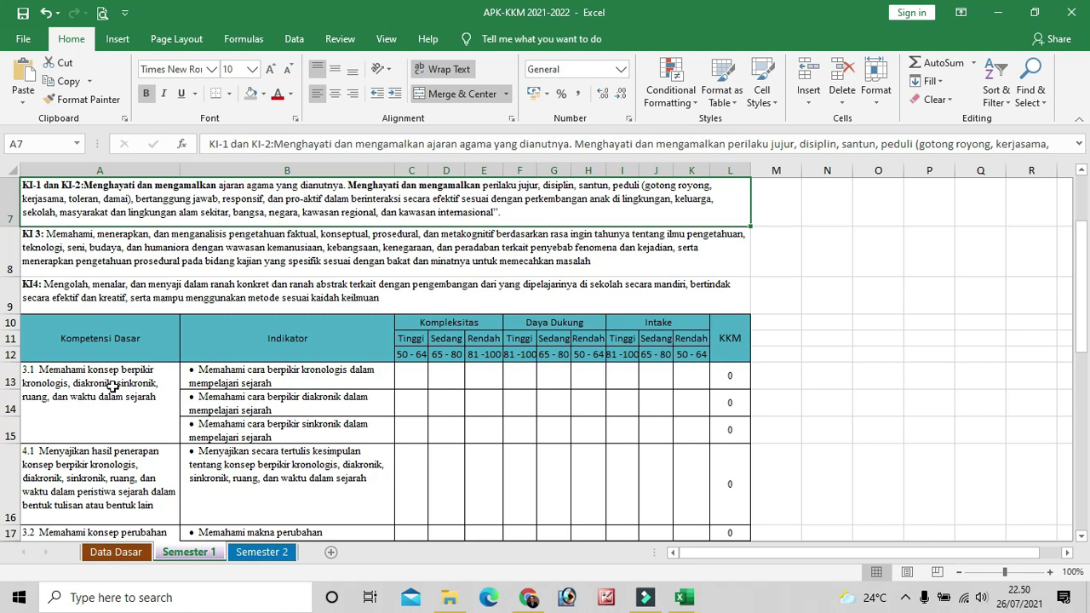
pyautogui.click(112, 386)
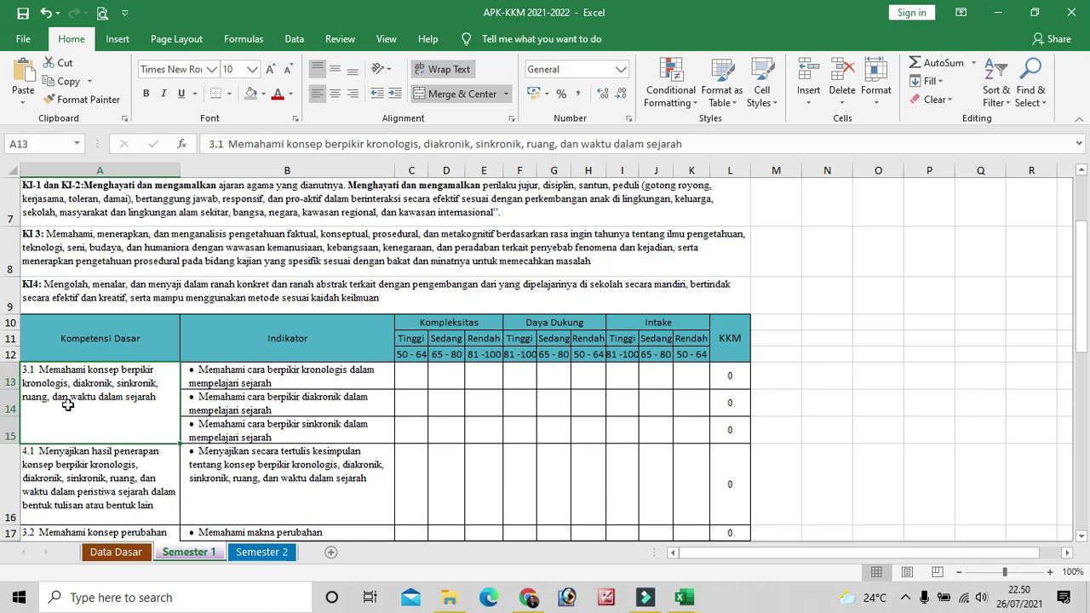
pyautogui.scroll(-2, 68, 406)
pyautogui.click(92, 319)
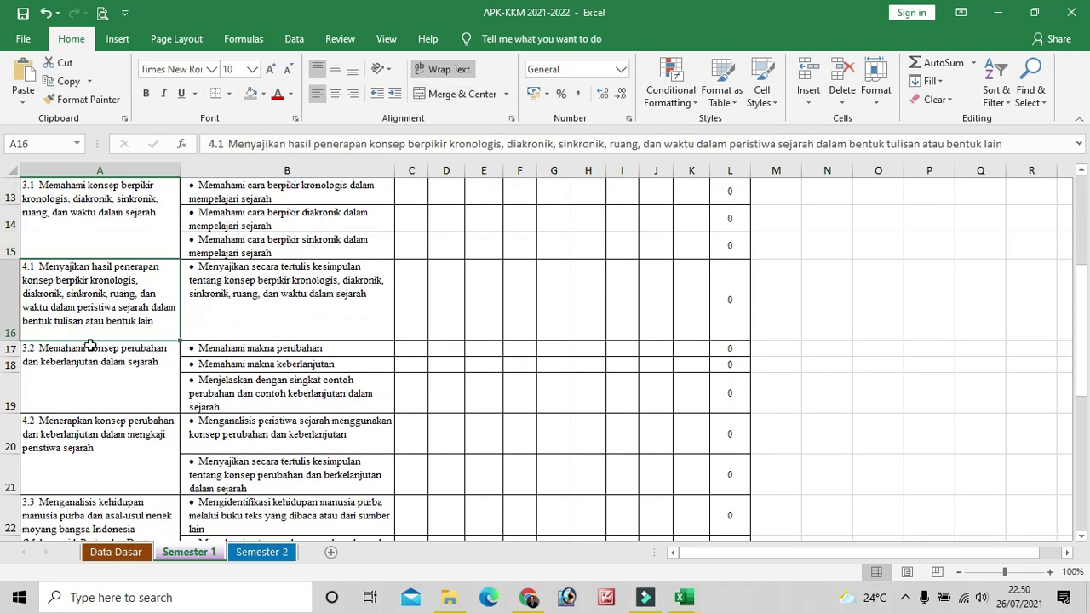
pyautogui.click(79, 375)
pyautogui.click(60, 441)
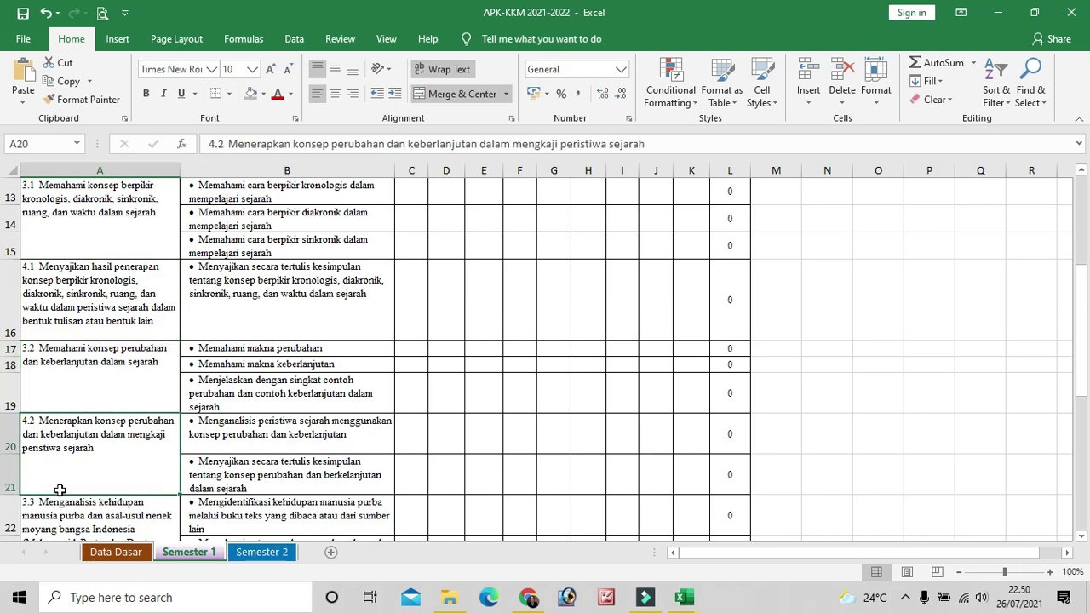
pyautogui.click(53, 517)
pyautogui.scroll(-2, 53, 516)
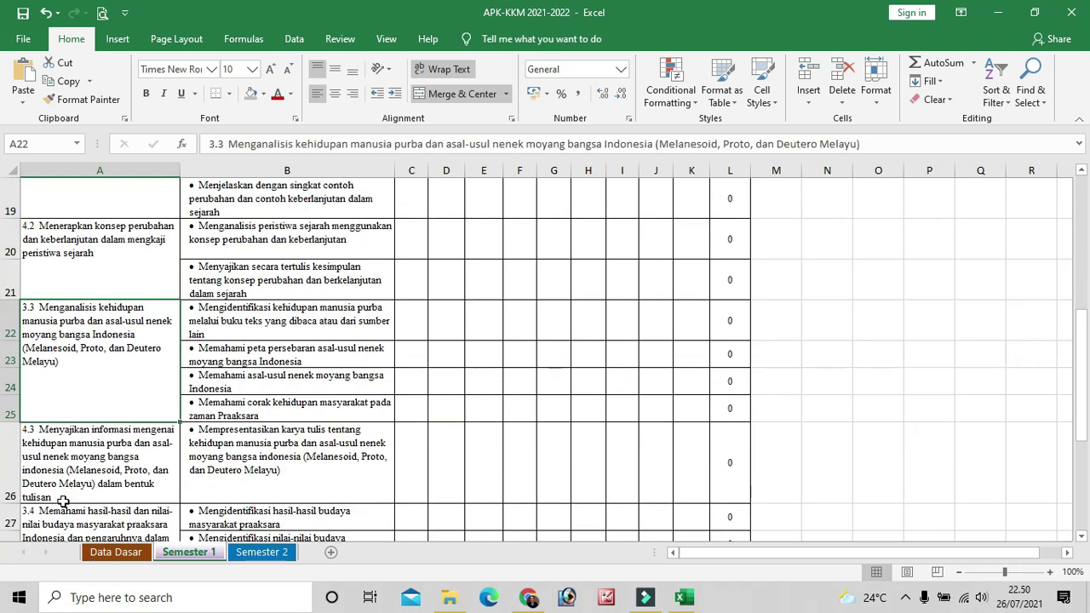
pyautogui.scroll(4, 63, 501)
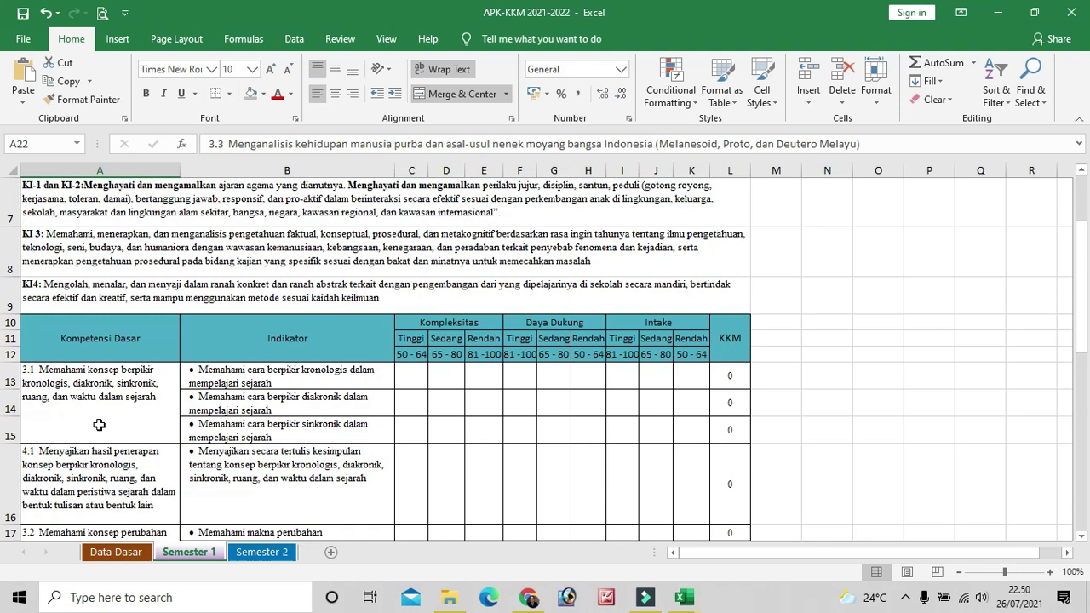
# Examine the Indikator entries for KD 3.1 and 4.1 and the Kompleksitas, Daya Dukung and Intake headings
pyautogui.click(311, 341)
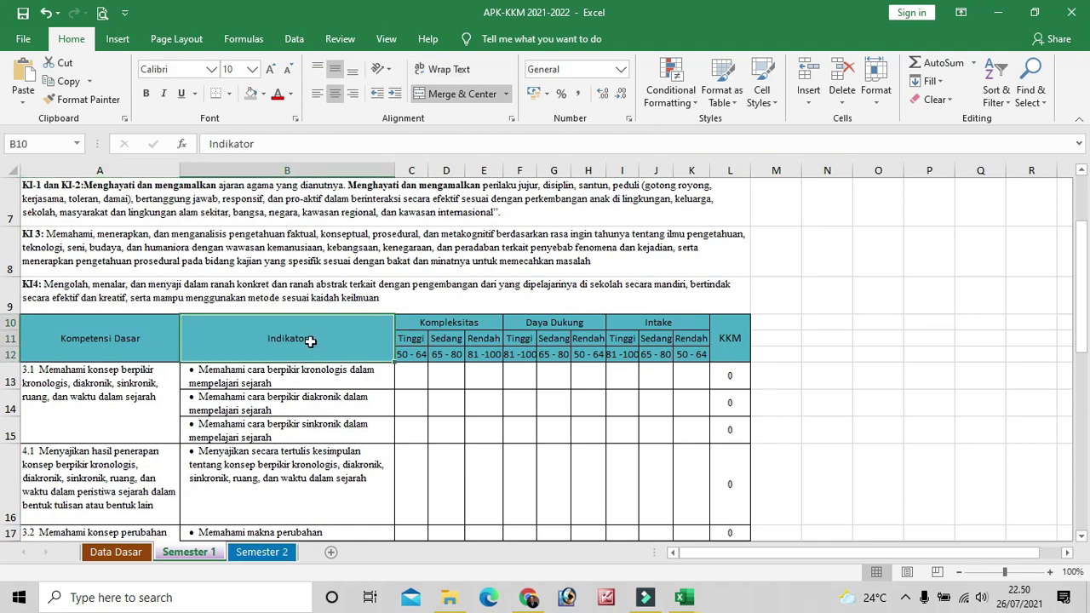
pyautogui.click(82, 375)
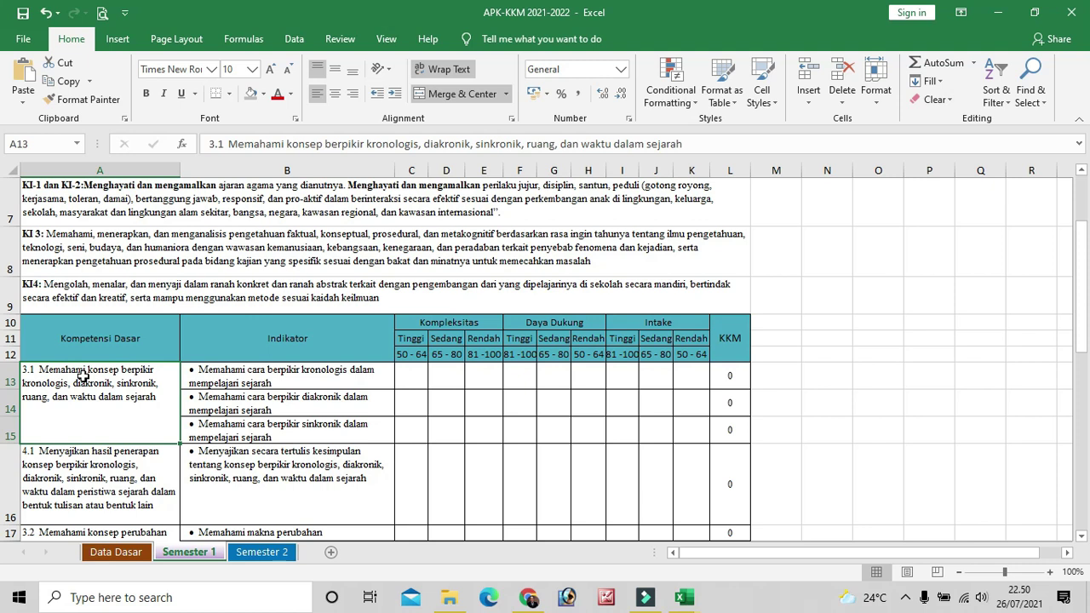
pyautogui.click(235, 374)
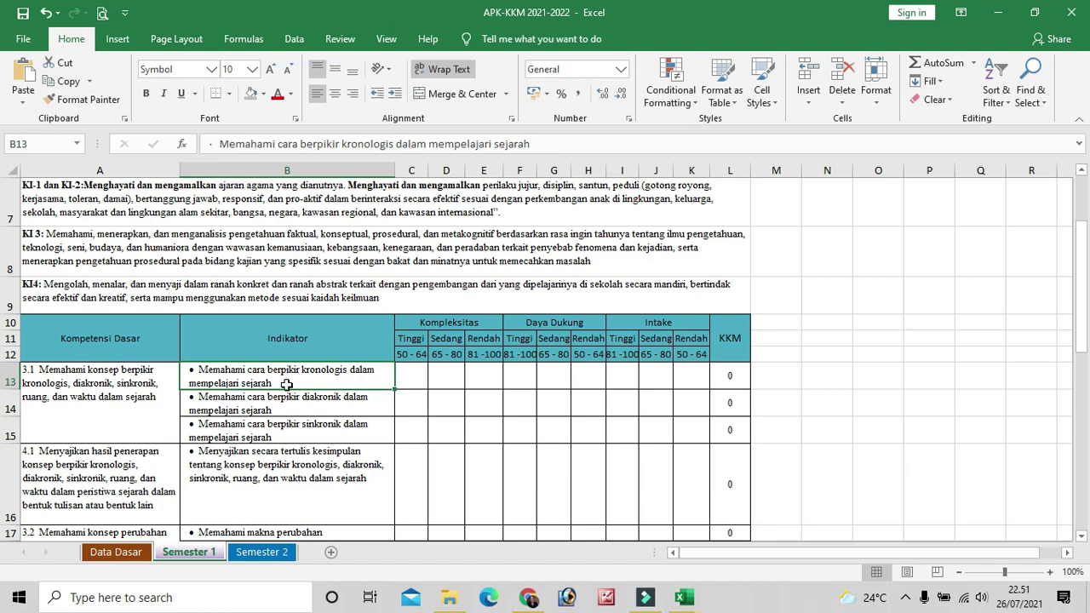
pyautogui.click(263, 478)
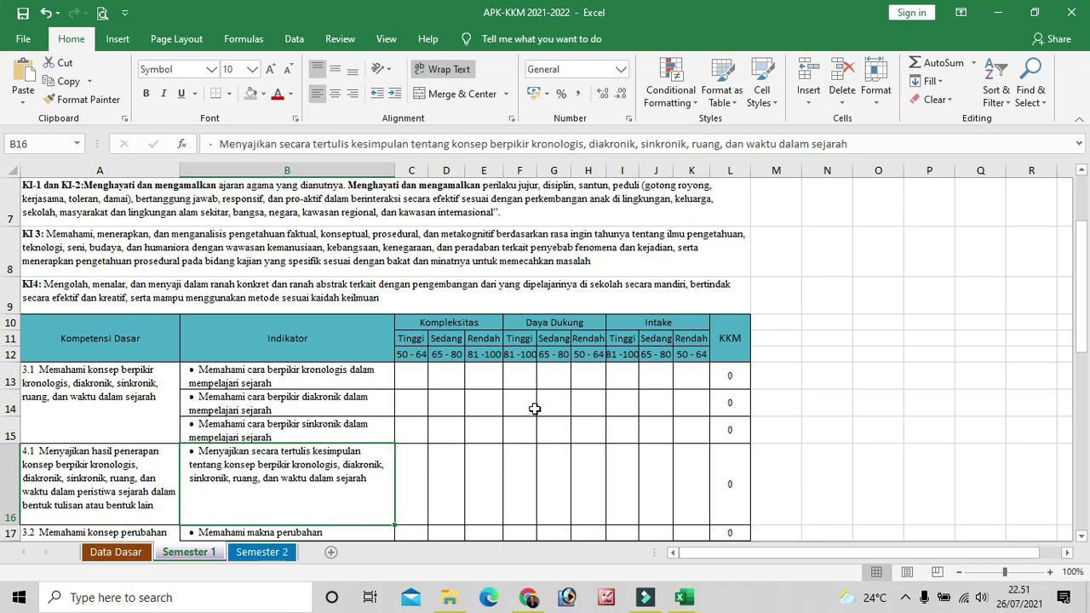
pyautogui.click(474, 324)
pyautogui.click(578, 319)
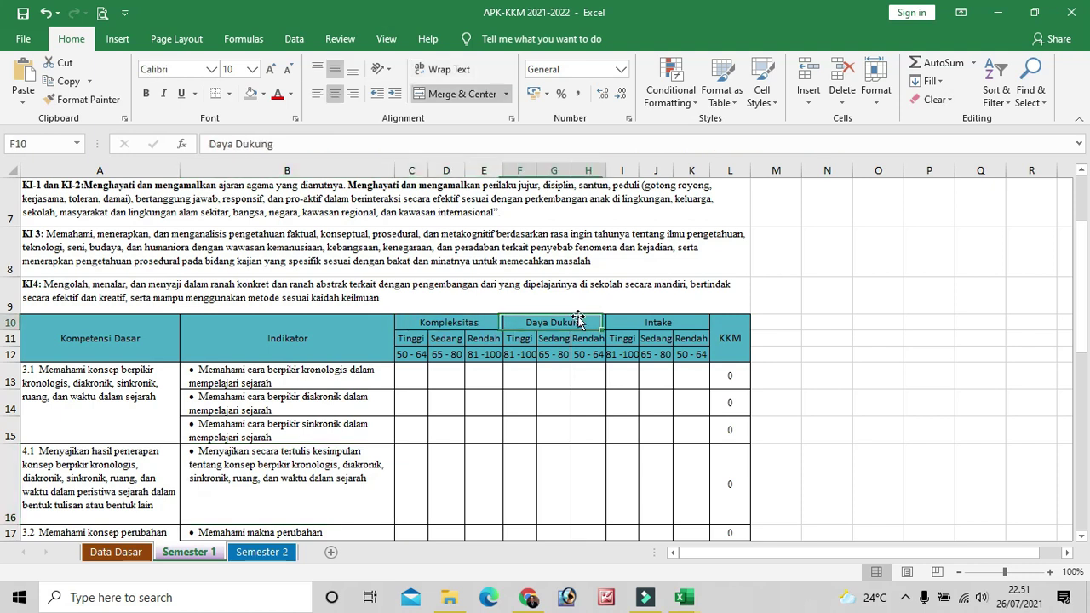
pyautogui.click(675, 322)
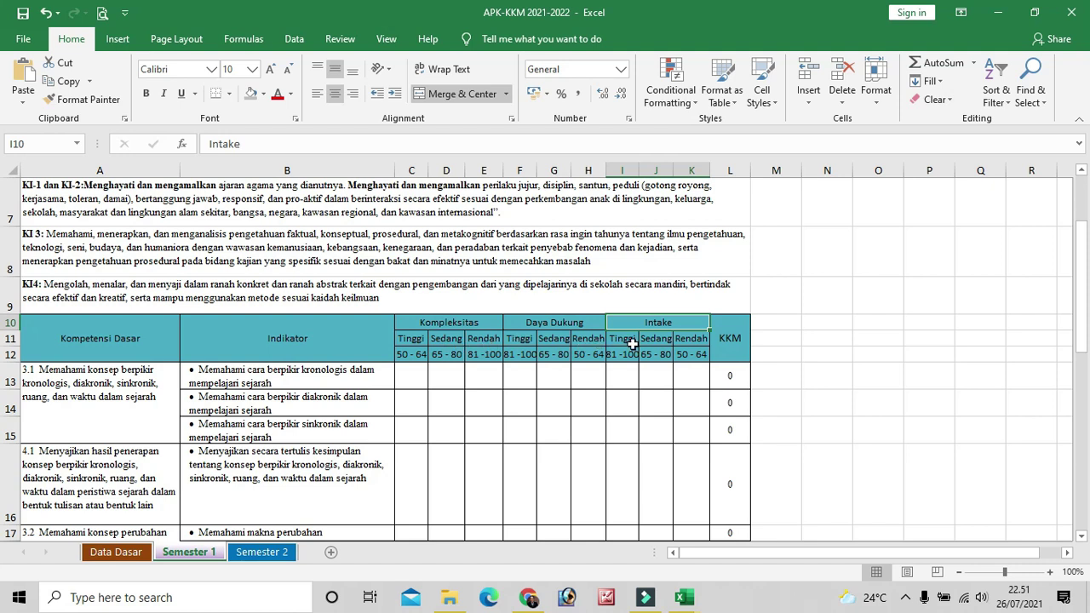
# Enter 55 as the Kompleksitas Tinggi score for the first indicator of KD 3.1
pyautogui.click(414, 384)
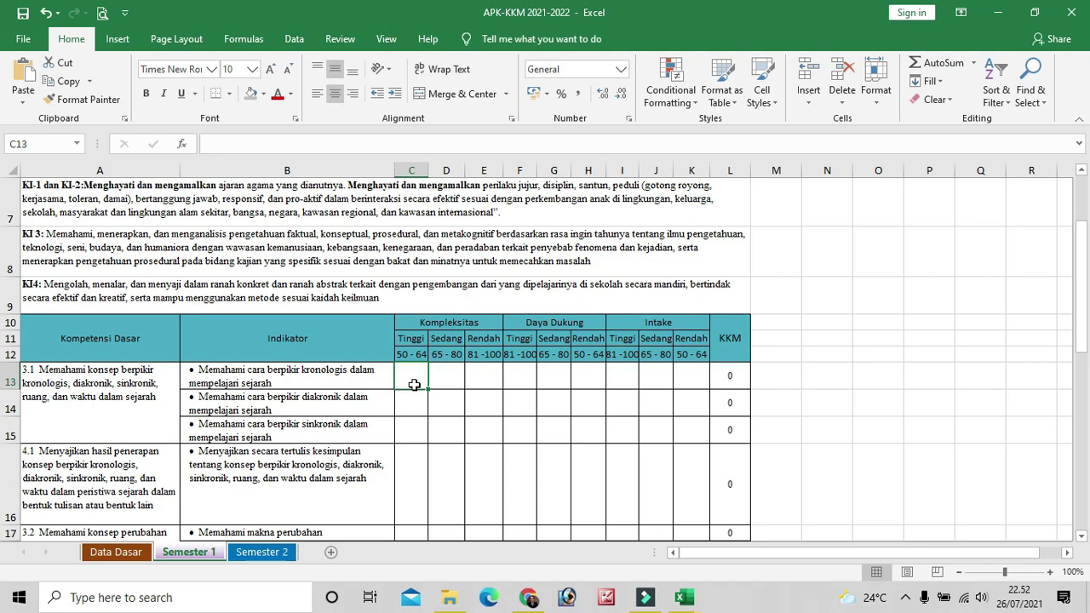
pyautogui.click(348, 383)
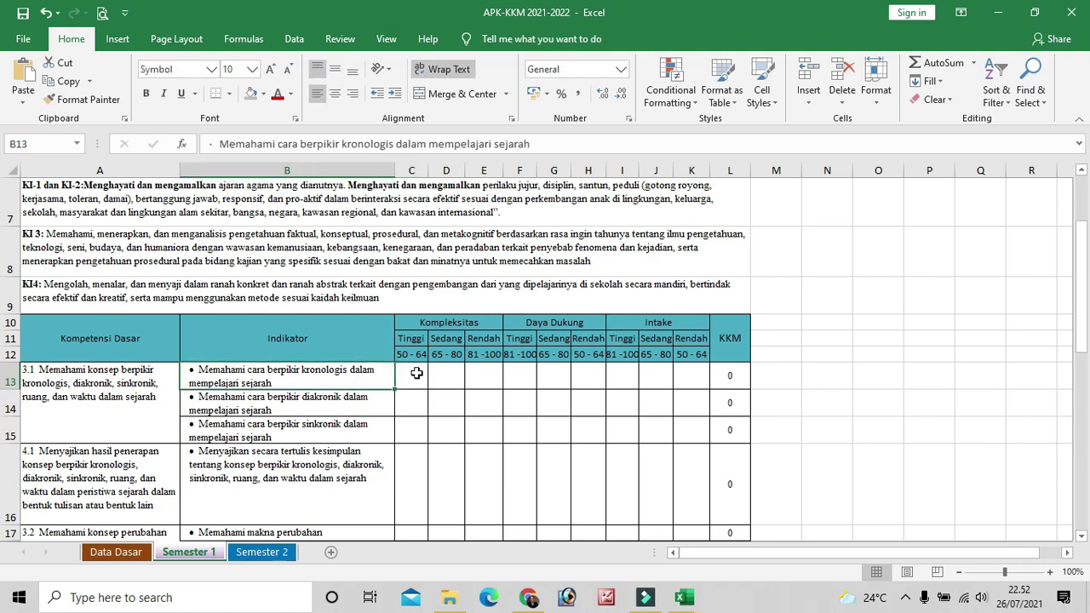
pyautogui.click(417, 373)
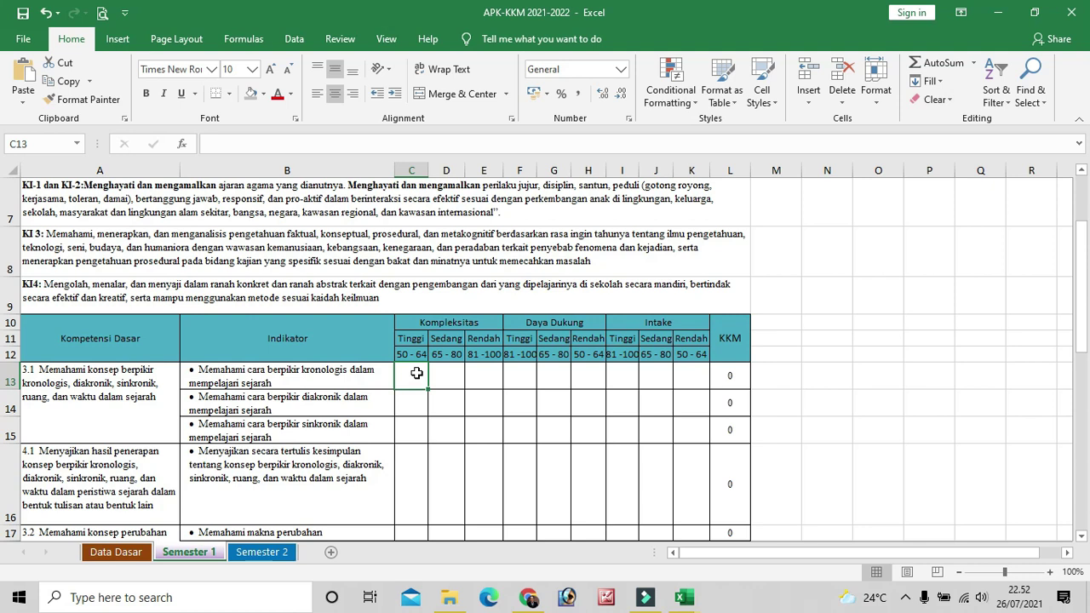
pyautogui.click(358, 384)
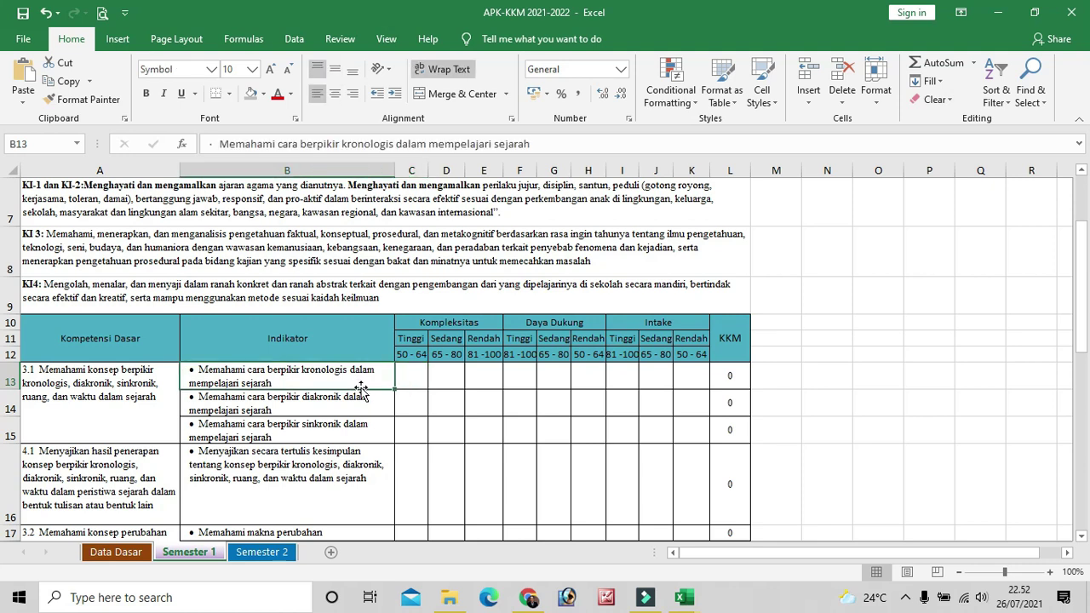
pyautogui.click(414, 373)
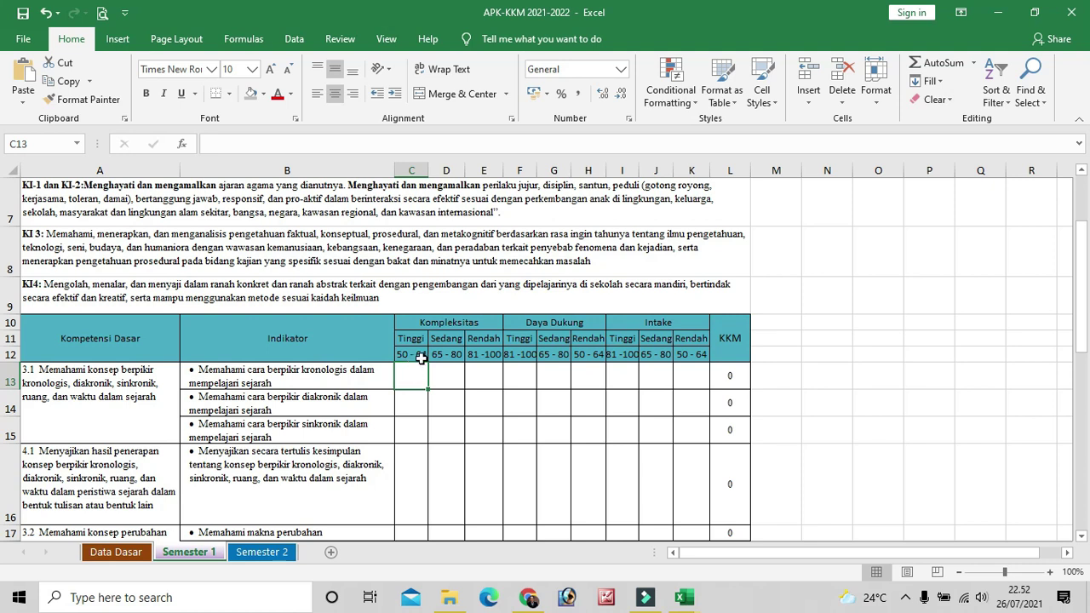
pyautogui.click(485, 375)
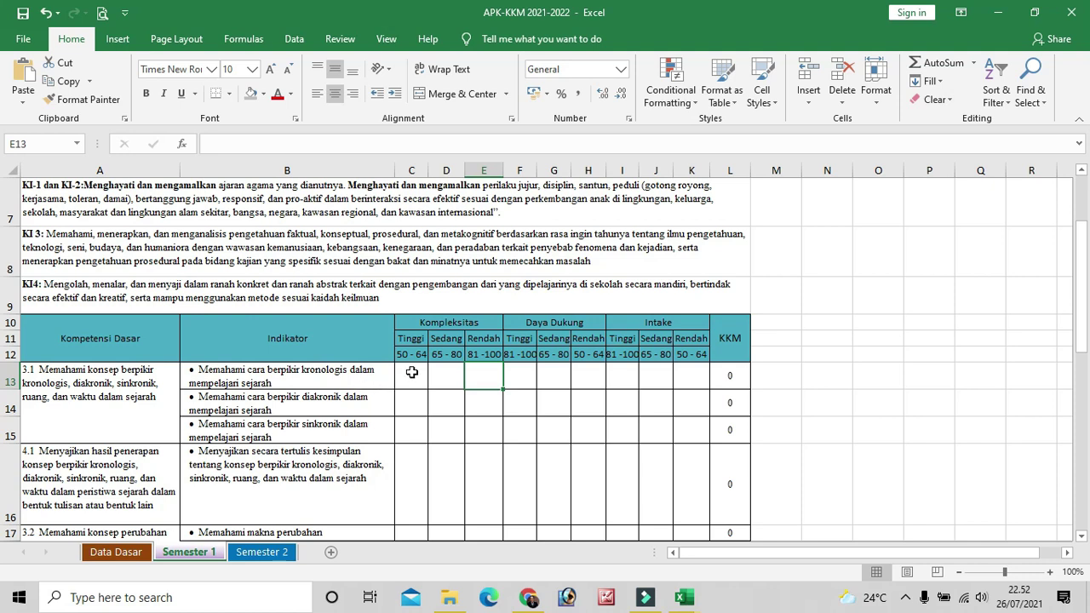
pyautogui.click(411, 372)
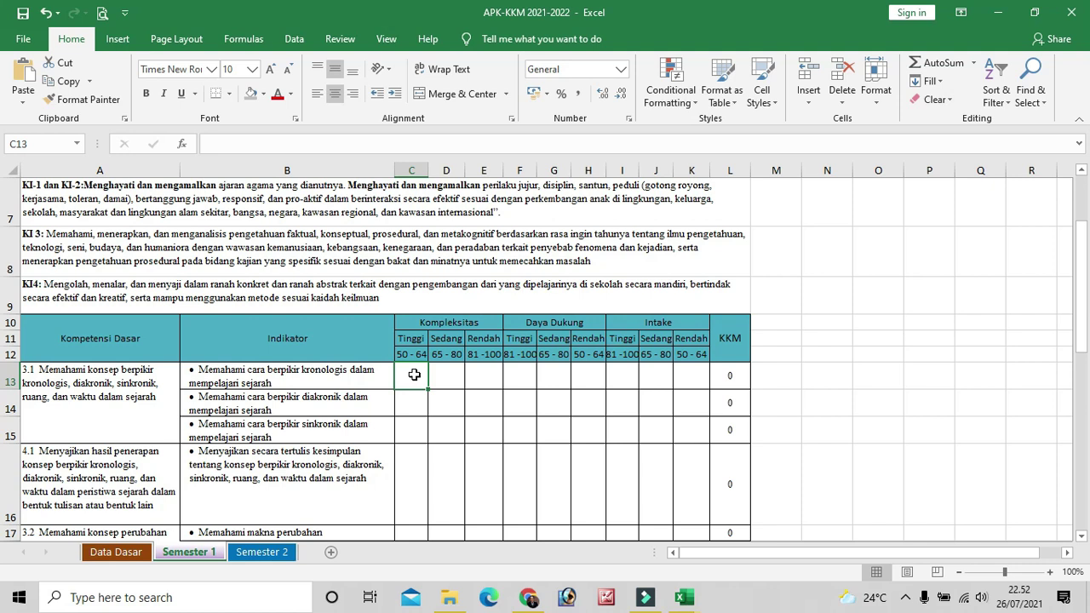
pyautogui.write('55')
pyautogui.click(442, 373)
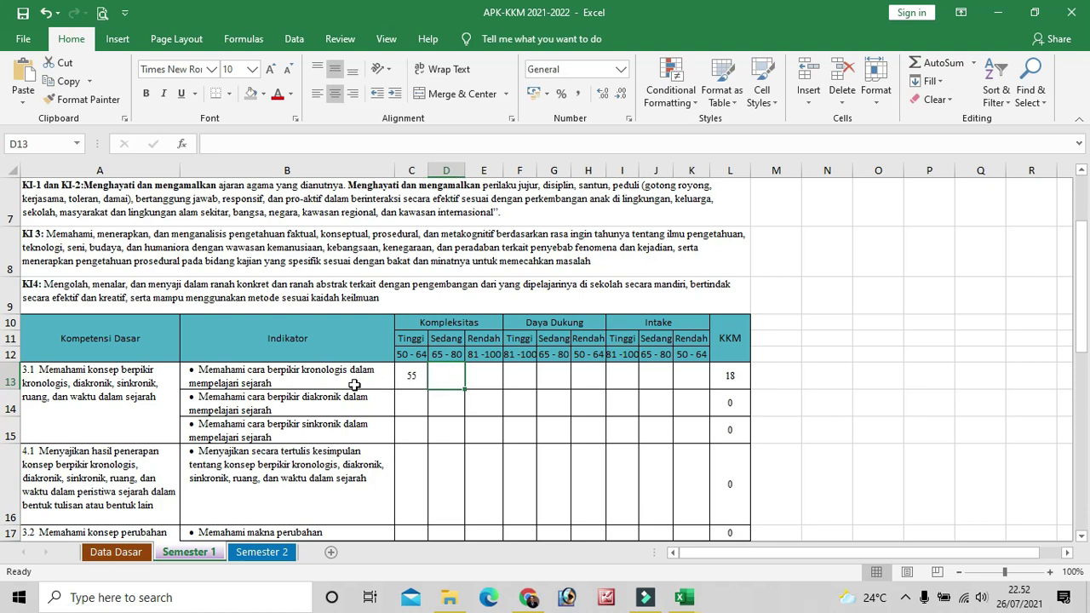
# Clear the Kompleksitas Tinggi score of the first KD 3.1 indicator and enter 75 as its Kompleksitas Sedang score
pyautogui.click(414, 378)
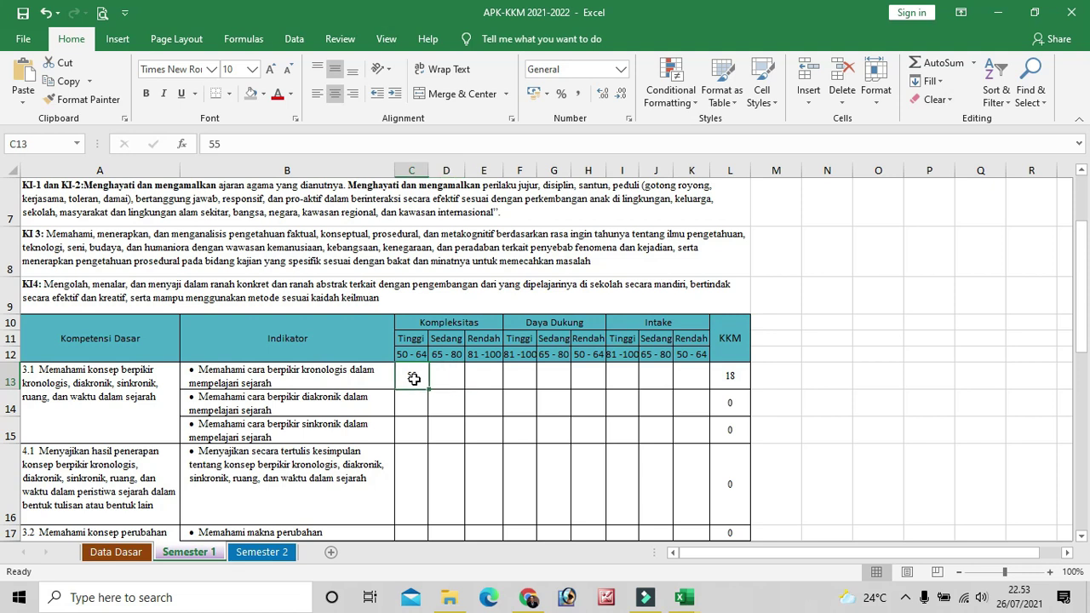
pyautogui.press('Delete')
pyautogui.click(438, 378)
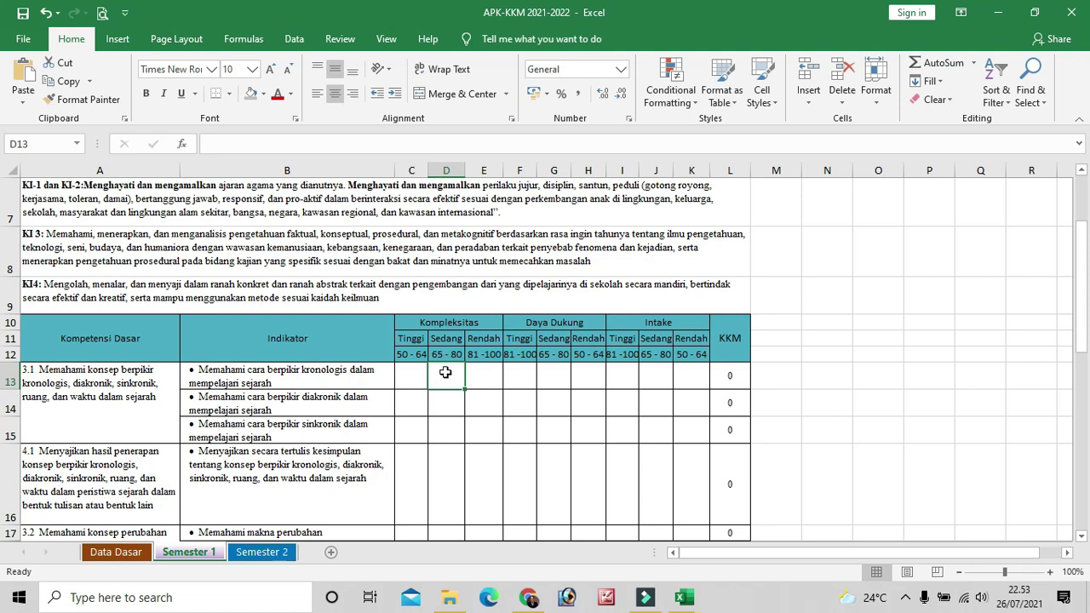
pyautogui.write('7')
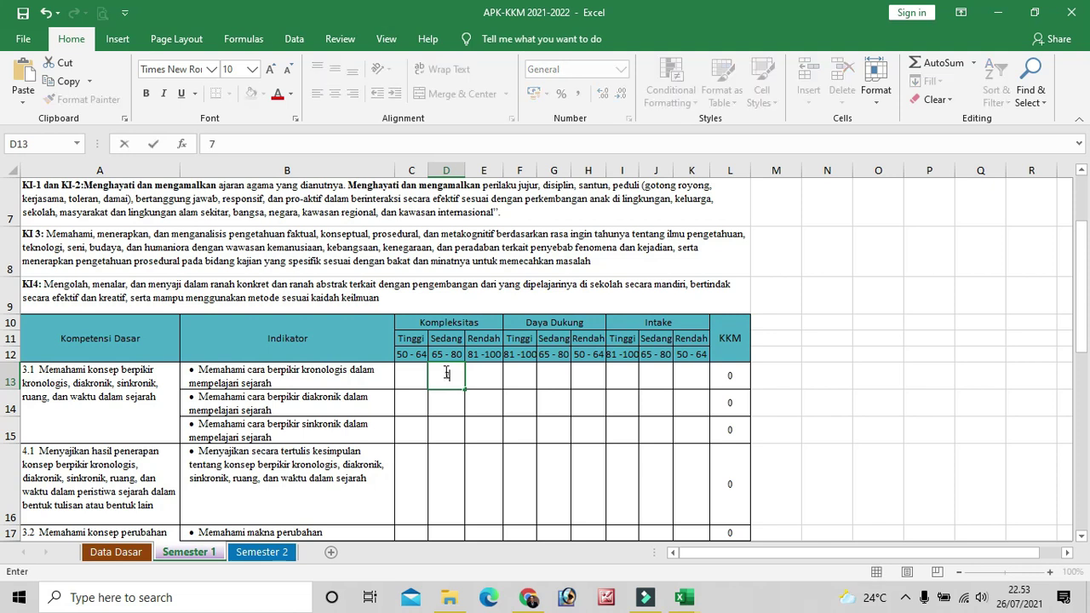
pyautogui.write('5')
pyautogui.click(489, 383)
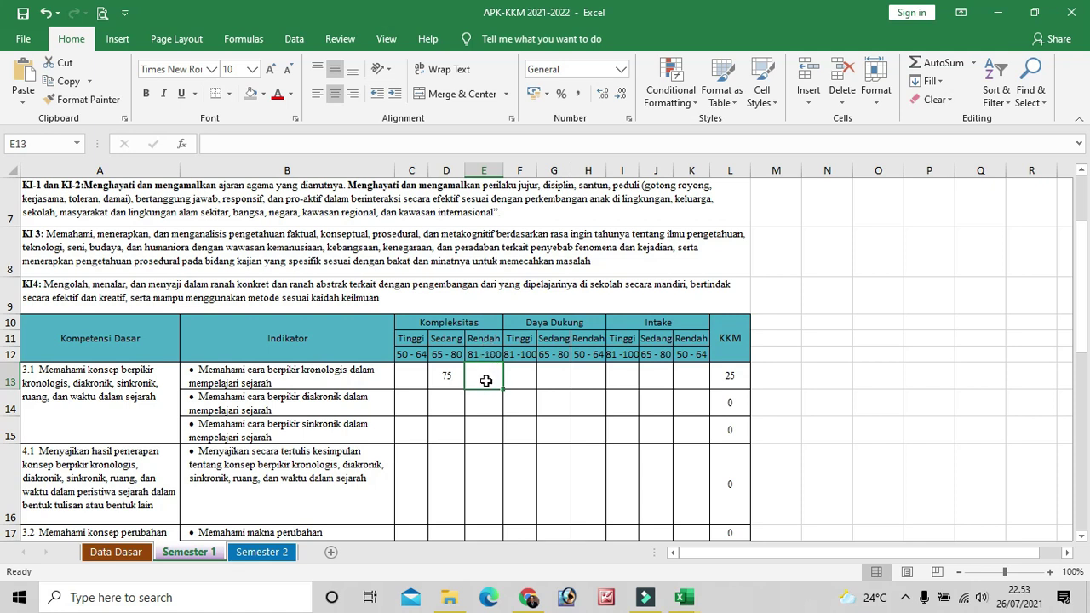
# Enter 85 as the Kompleksitas Rendah score for the kronologis indicator of KD 3.1 and clear its Sedang score
pyautogui.click(293, 385)
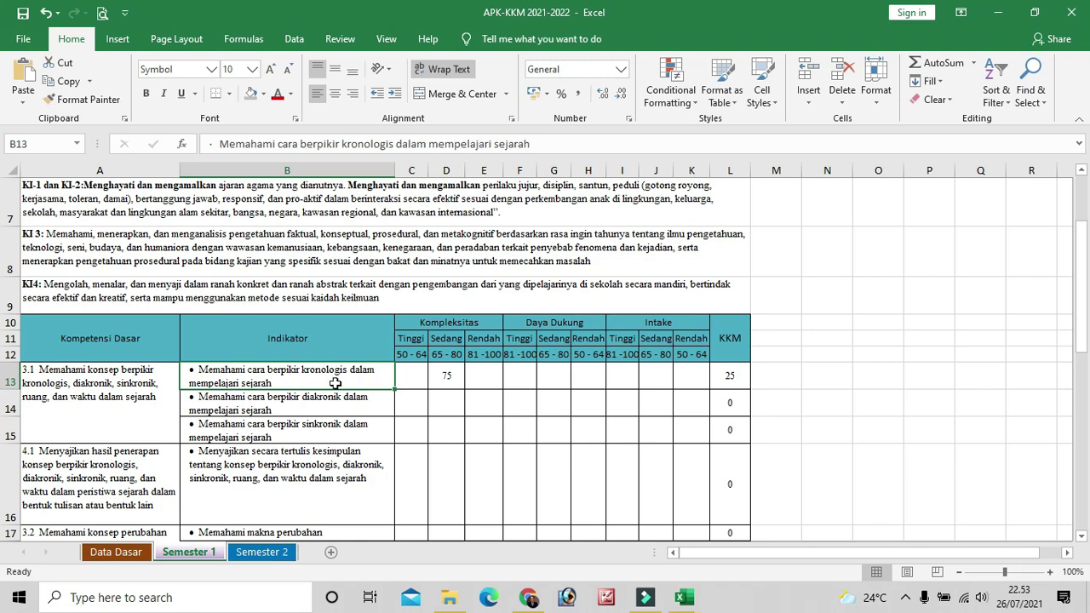
pyautogui.click(482, 372)
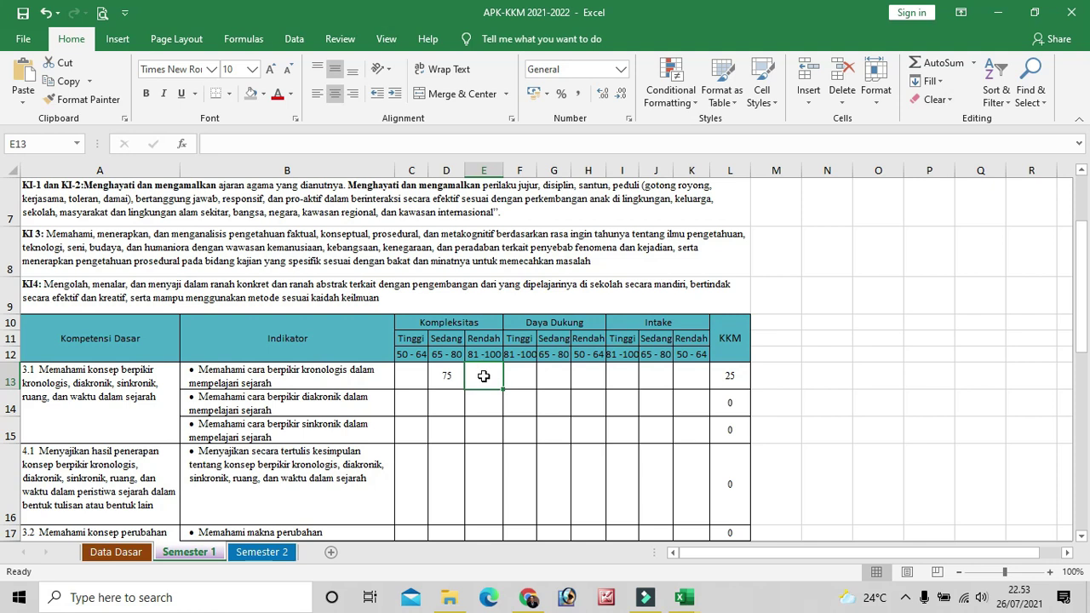
pyautogui.write('85')
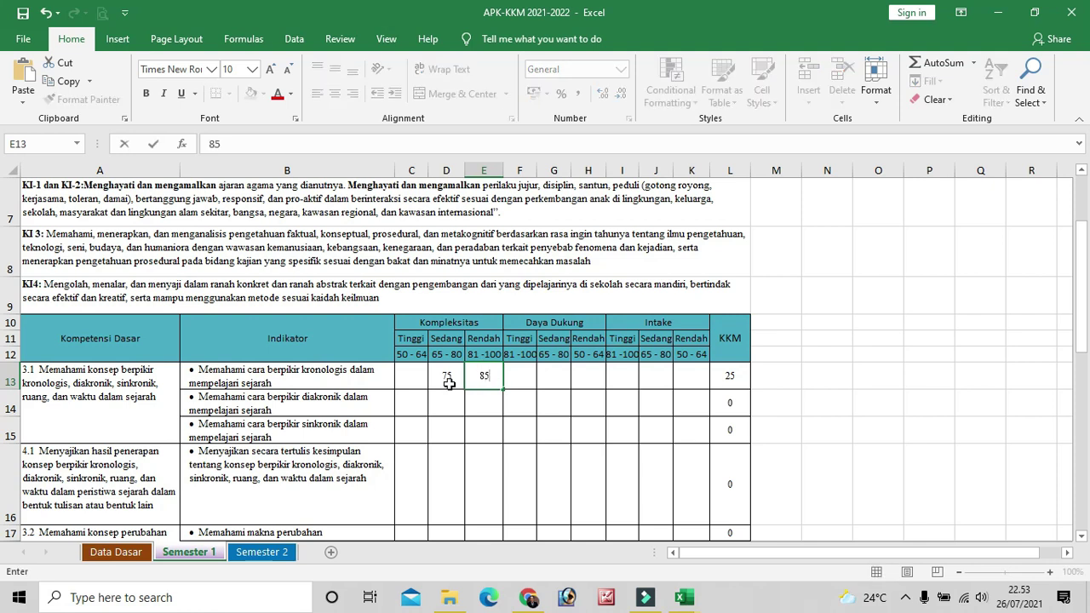
pyautogui.doubleClick(449, 381)
pyautogui.press('Escape')
pyautogui.press('Delete')
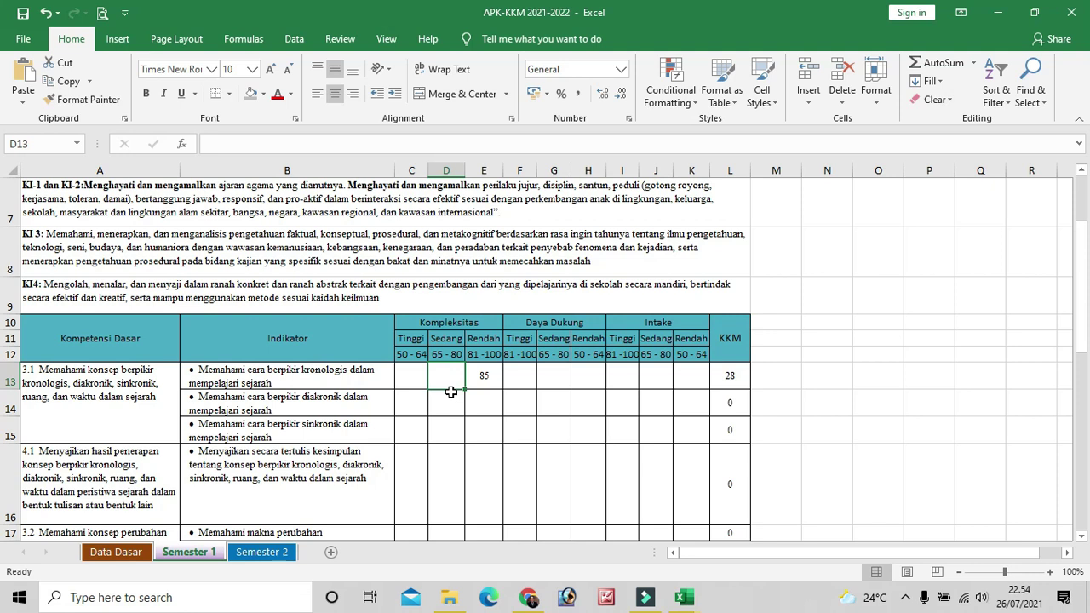
# Enter 85 as the Daya Dukung Tinggi score for the kronologis indicator of KD 3.1
pyautogui.click(555, 324)
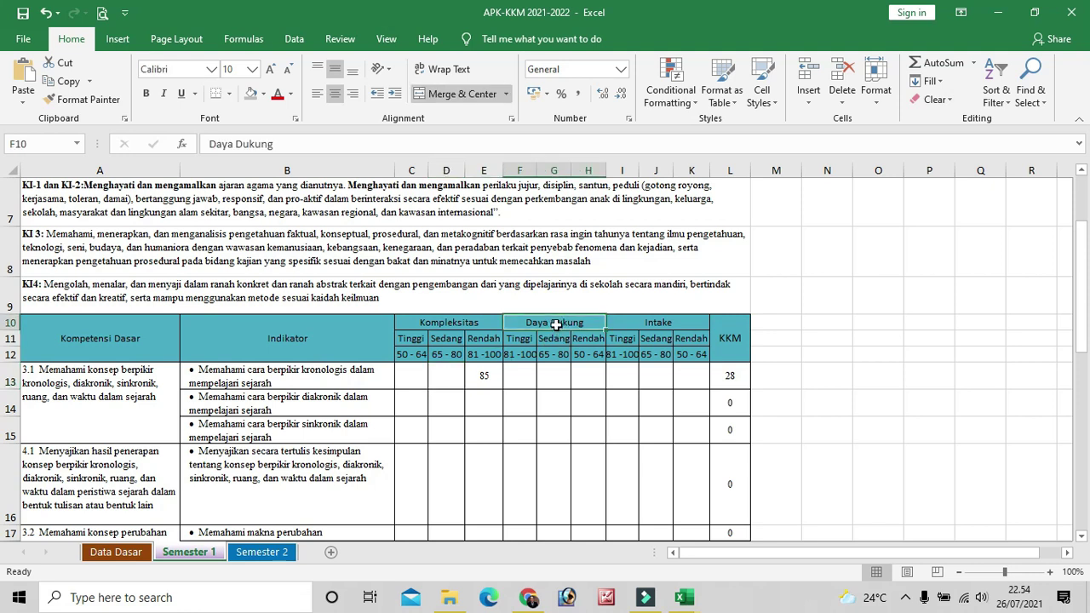
pyautogui.click(525, 381)
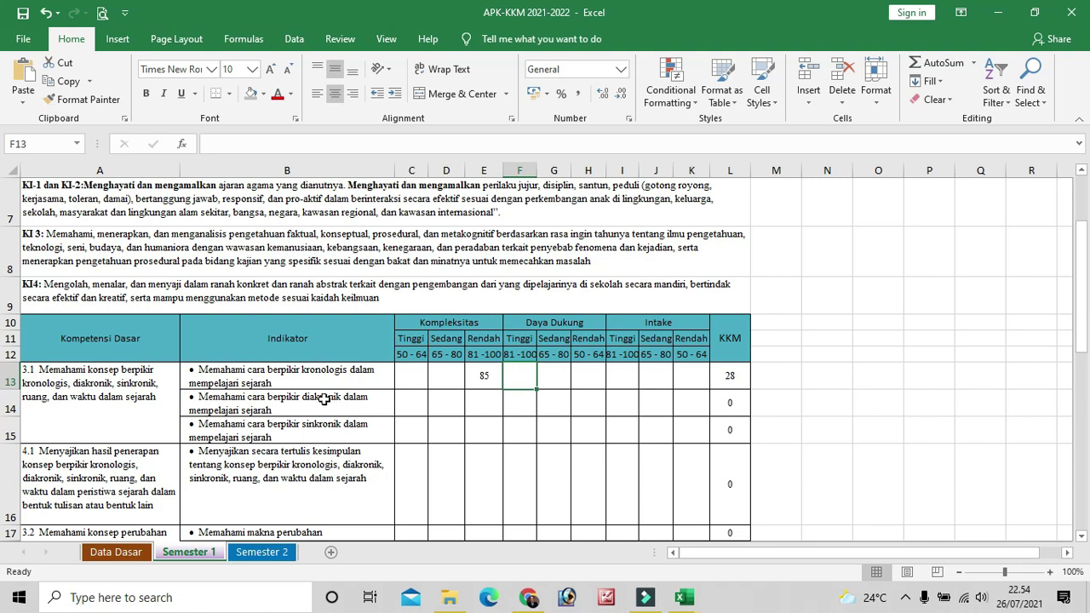
pyautogui.click(331, 384)
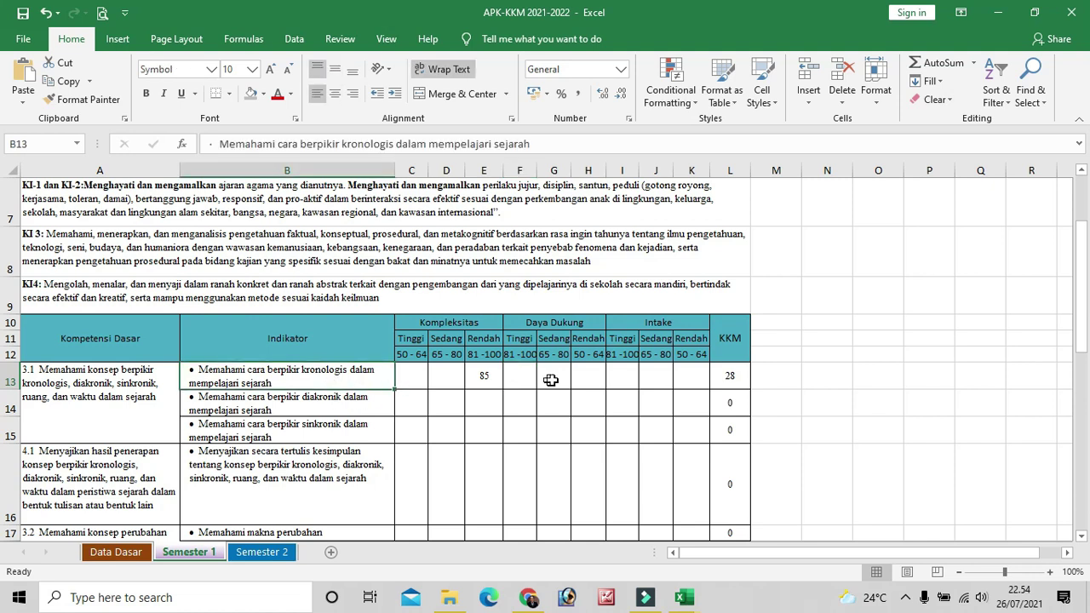
pyautogui.click(524, 379)
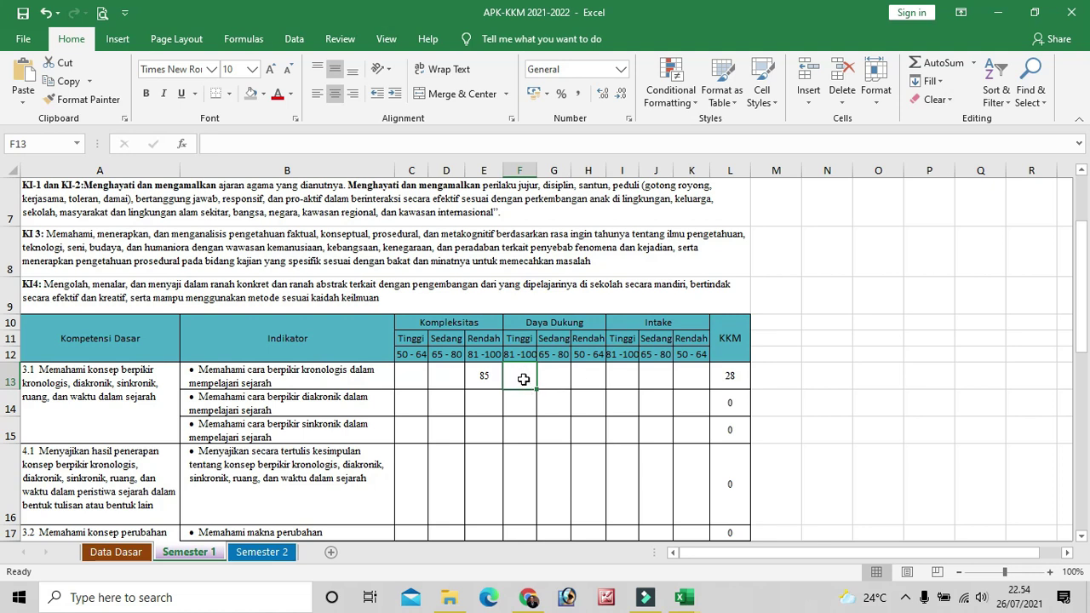
pyautogui.write('85')
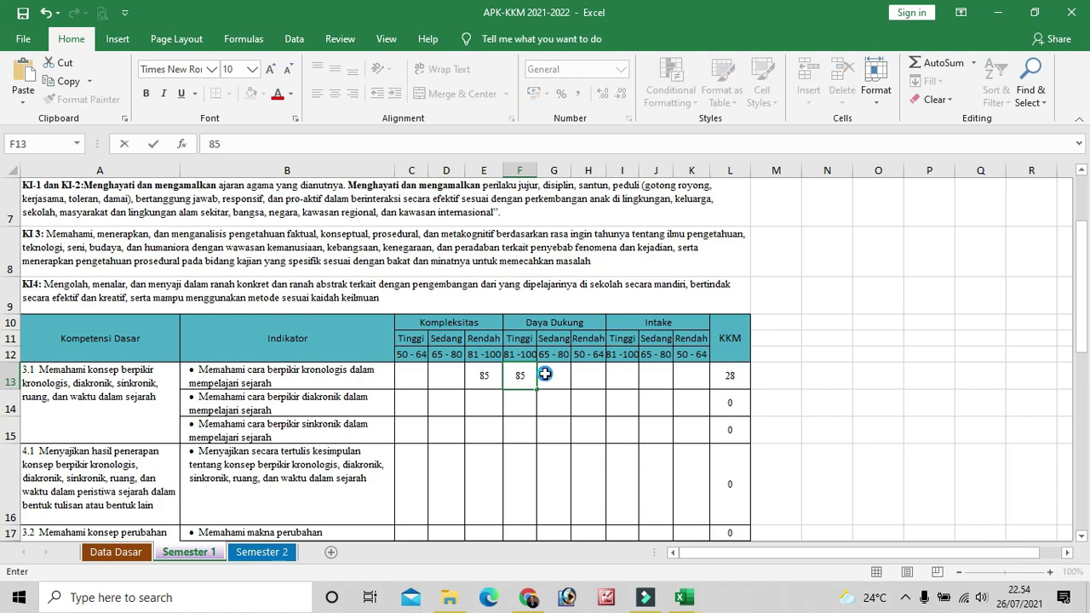
pyautogui.click(542, 376)
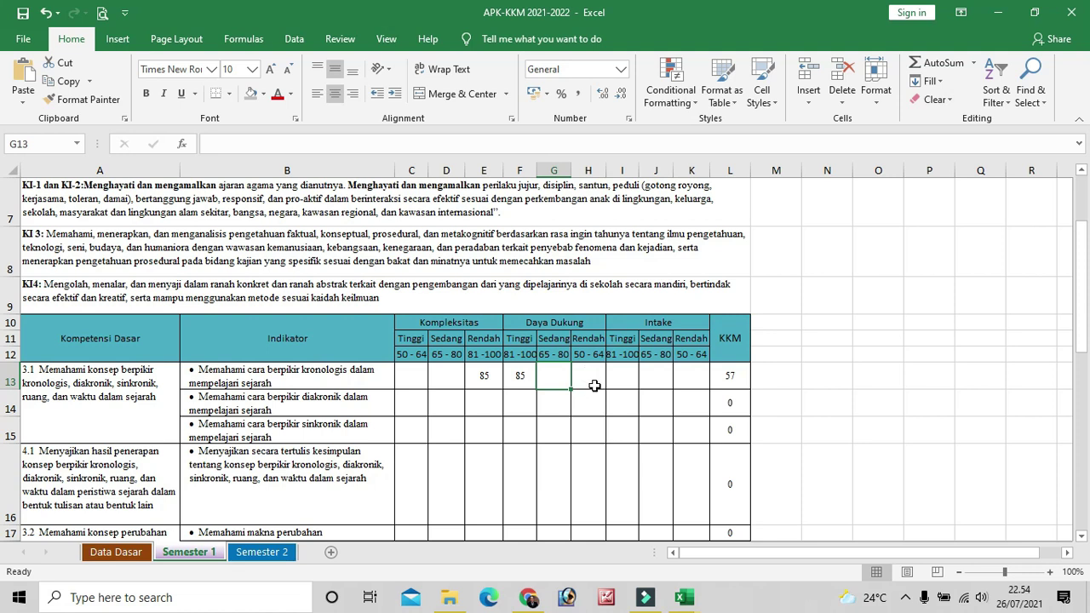
pyautogui.click(349, 374)
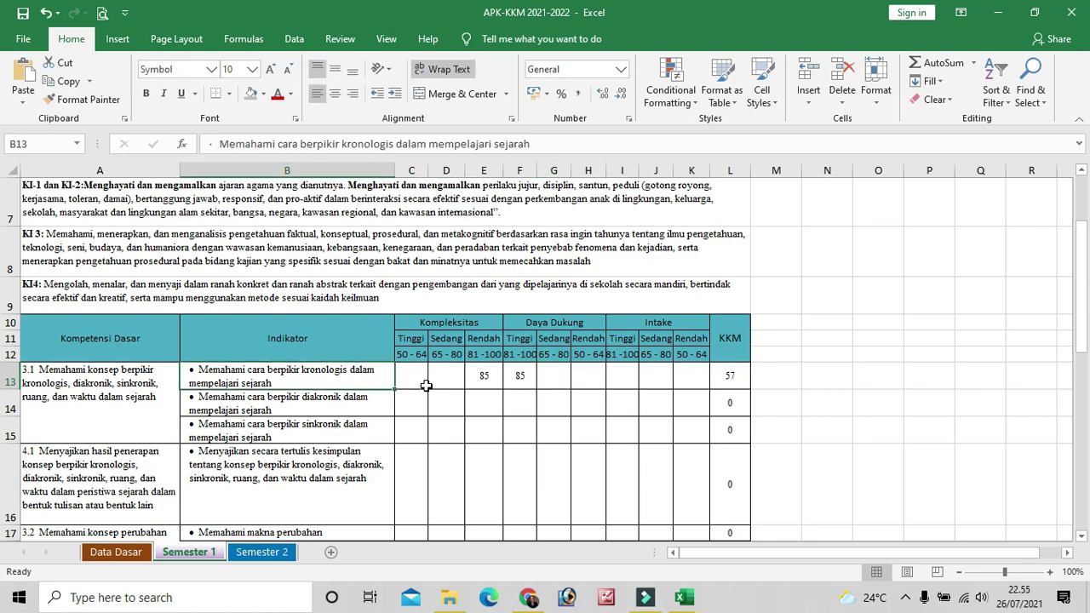
pyautogui.click(585, 379)
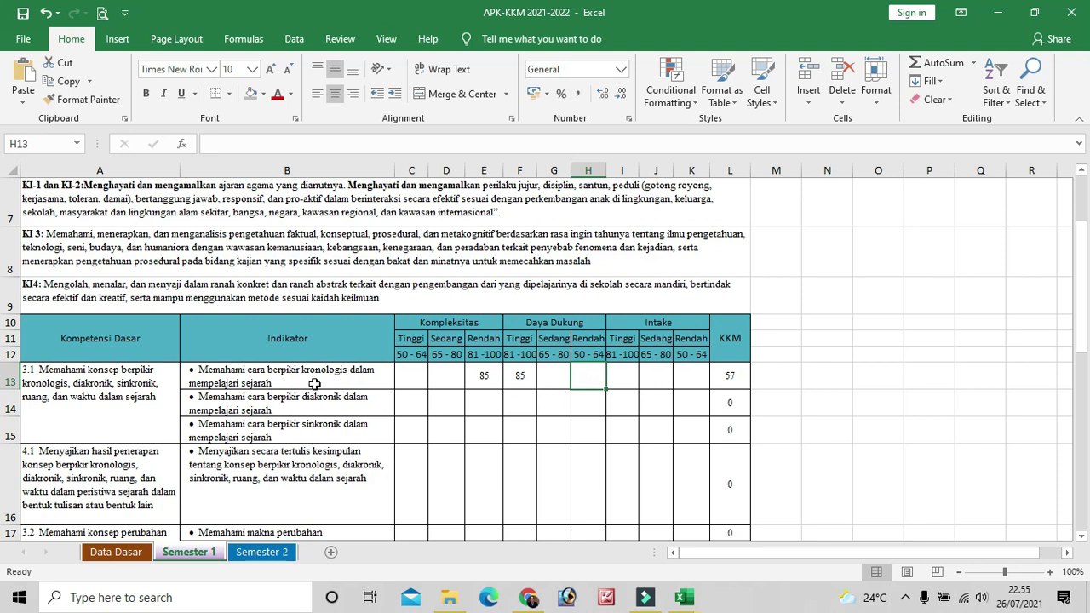
pyautogui.click(520, 377)
pyautogui.write('85')
pyautogui.hotkey('ctrl', 'Return')
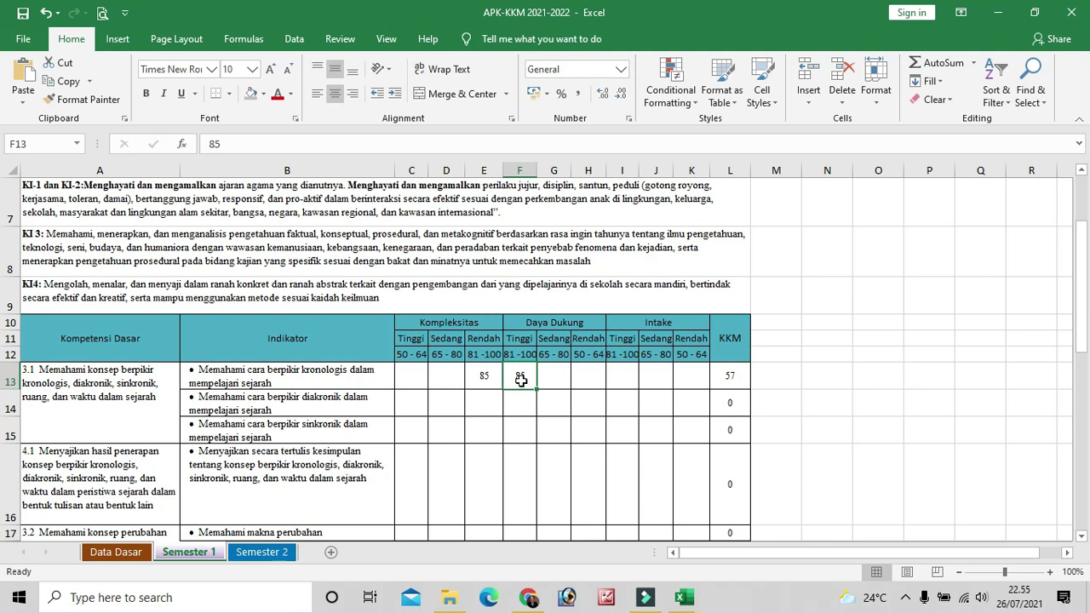
# Enter 70 as the Intake Sedang score for the kronologis indicator of KD 3.1
pyautogui.press('Right')
pyautogui.press('Right')
pyautogui.press('Right')
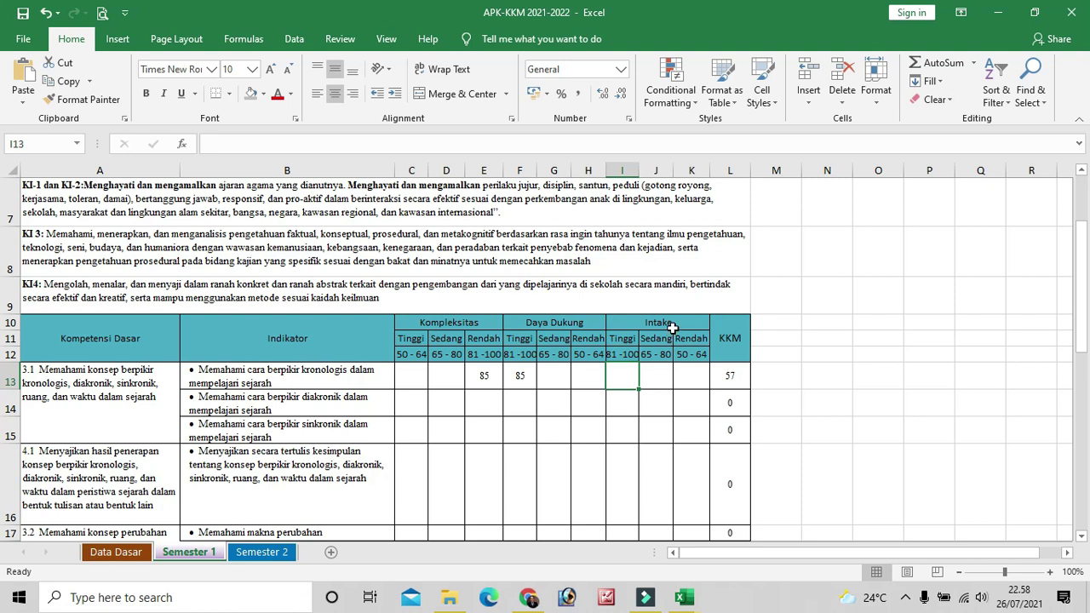
pyautogui.click(695, 380)
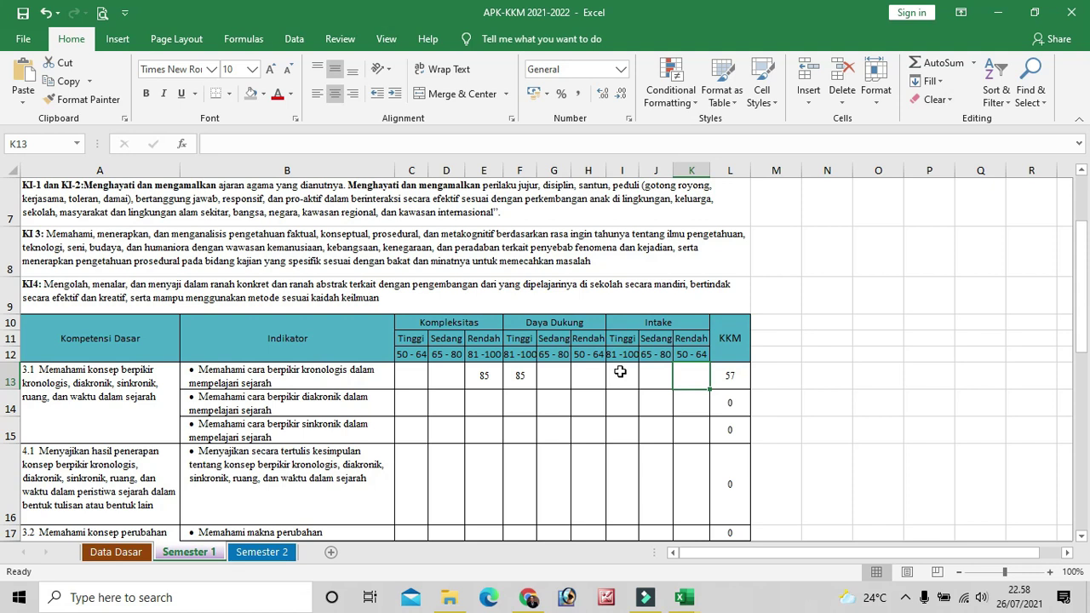
pyautogui.click(620, 376)
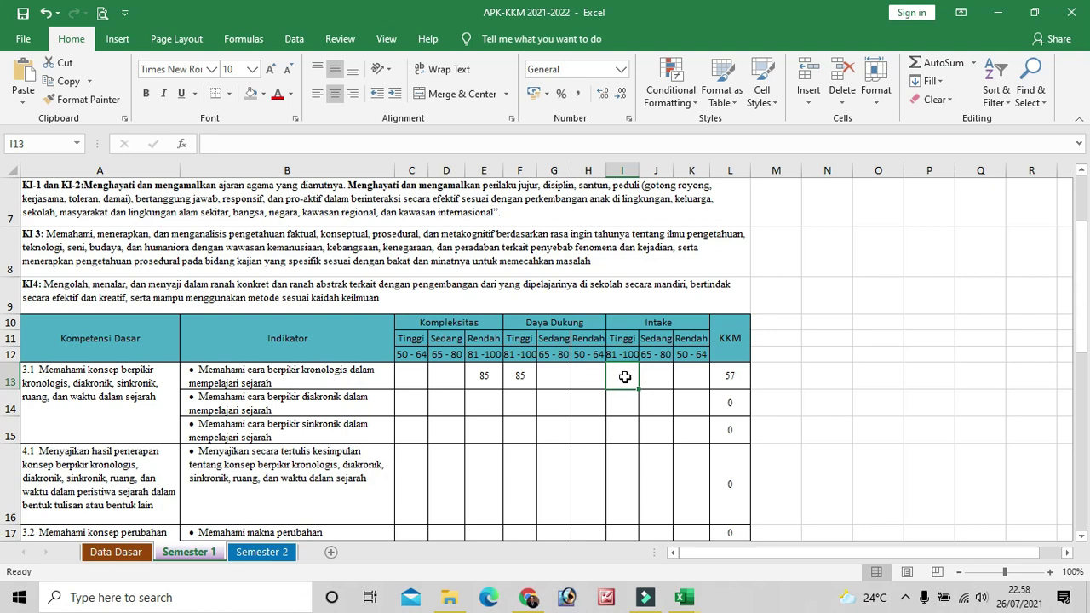
pyautogui.click(654, 373)
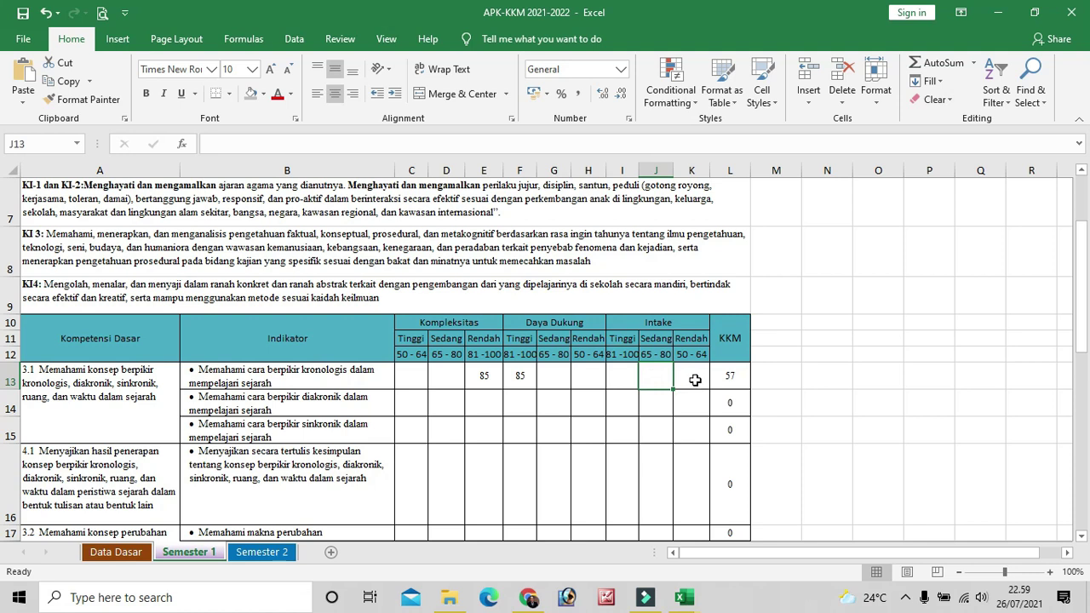
pyautogui.click(694, 380)
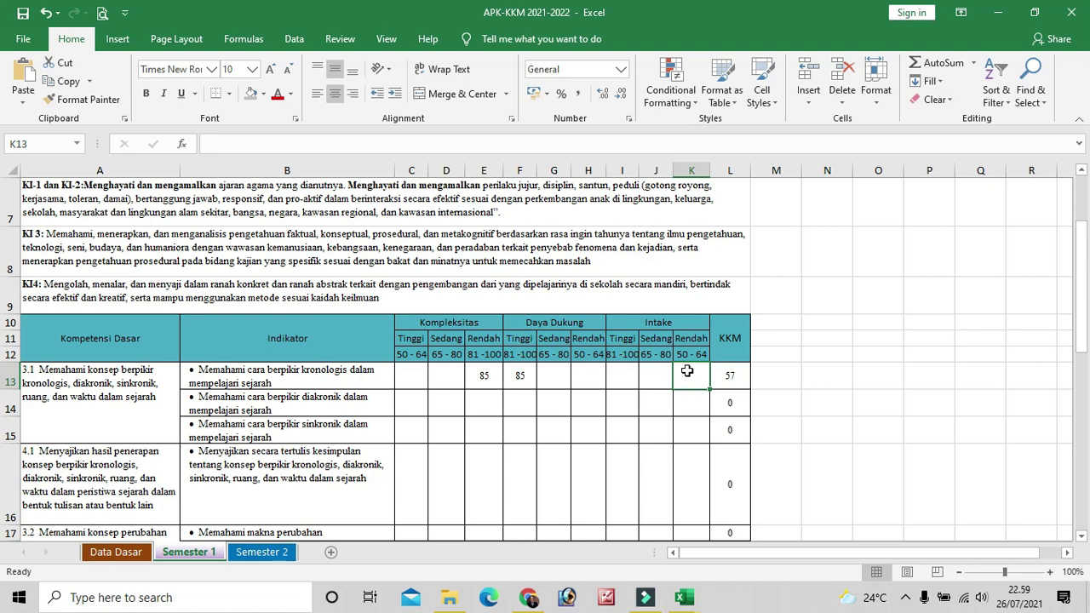
pyautogui.click(655, 376)
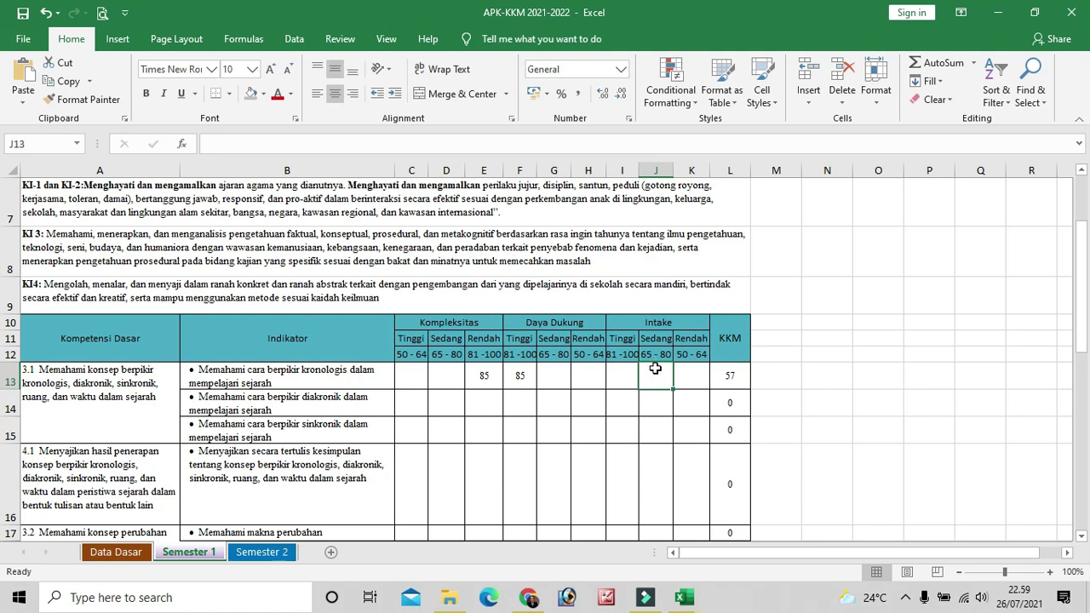
pyautogui.write('70')
pyautogui.click(630, 476)
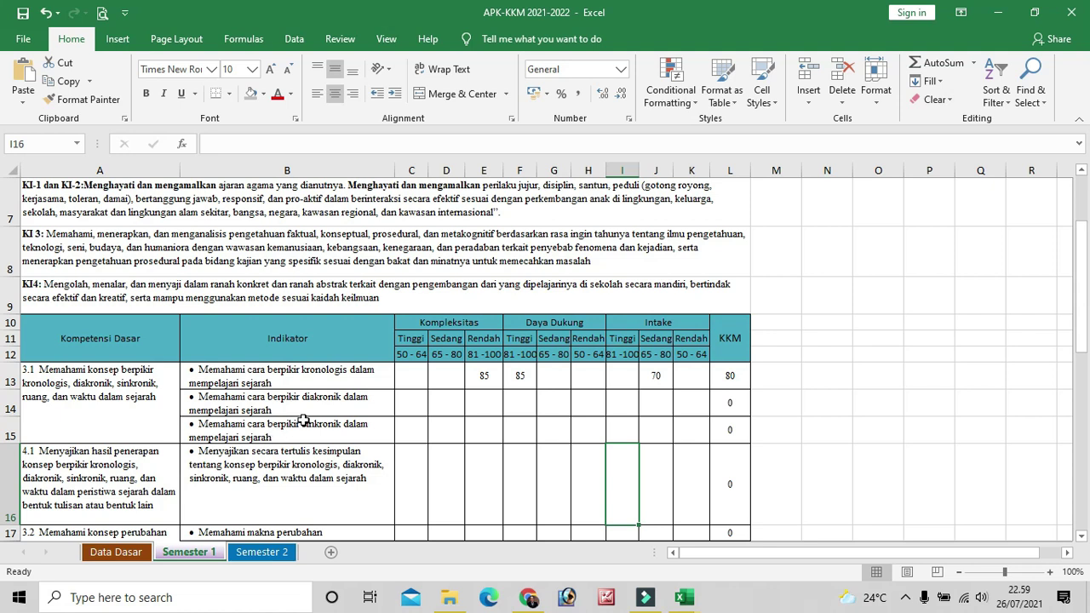
# Score the diakronik indicator of KD 3.1 with Kompleksitas Sedang 76, Daya Dukung Sedang 78 and Intake Tinggi 82
pyautogui.click(445, 407)
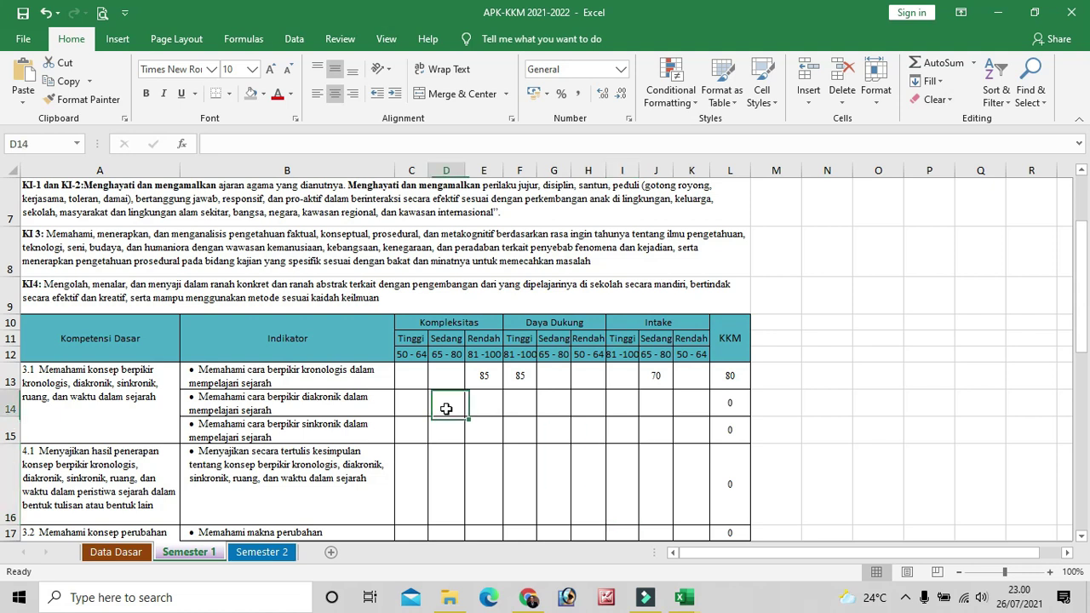
pyautogui.write('76')
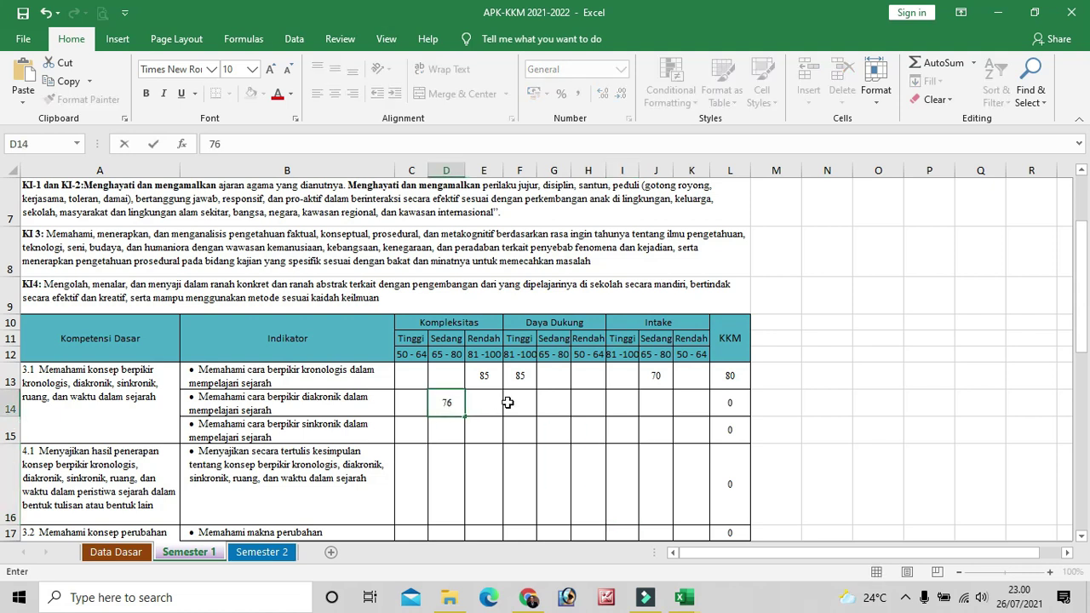
pyautogui.click(557, 406)
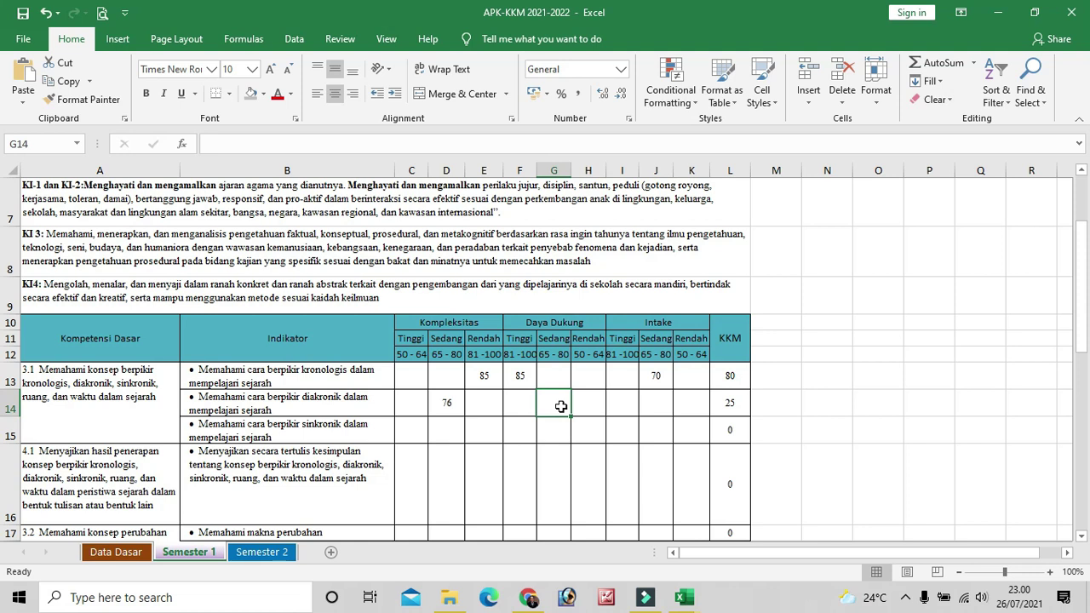
pyautogui.write('78')
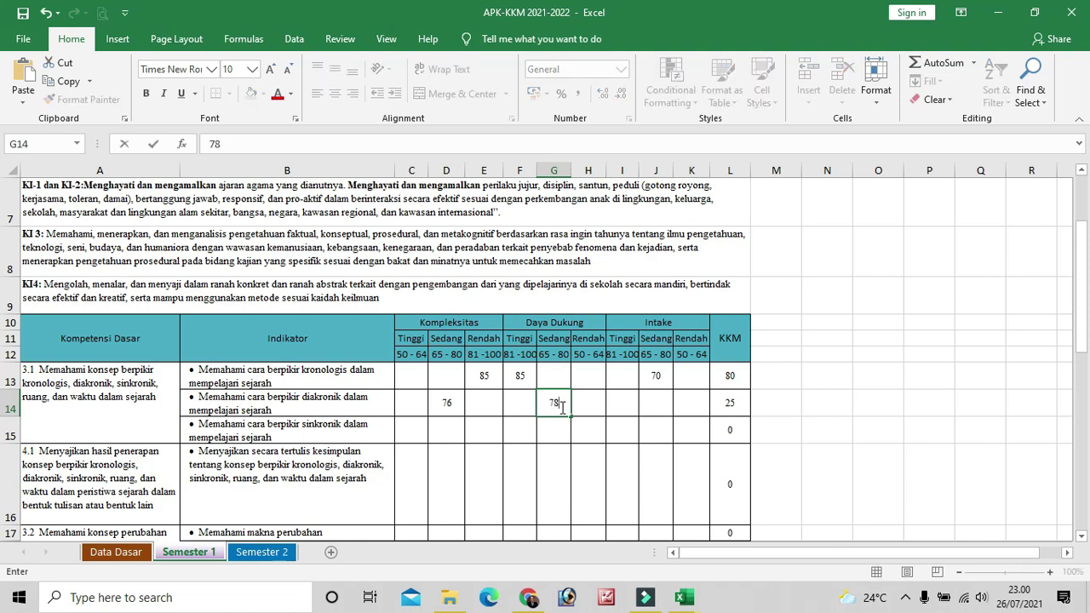
pyautogui.click(654, 410)
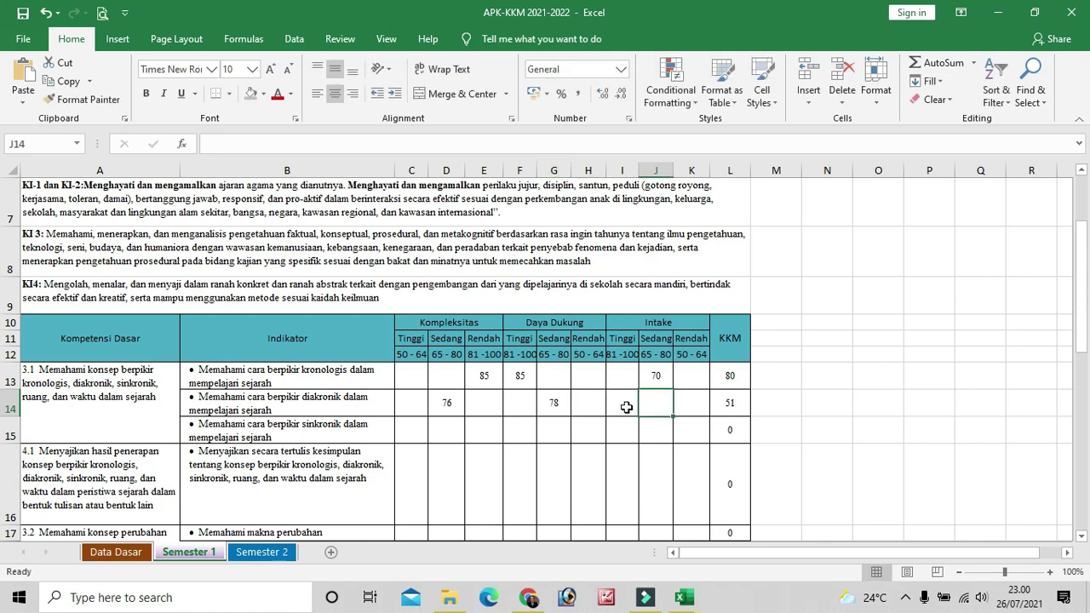
pyautogui.click(626, 408)
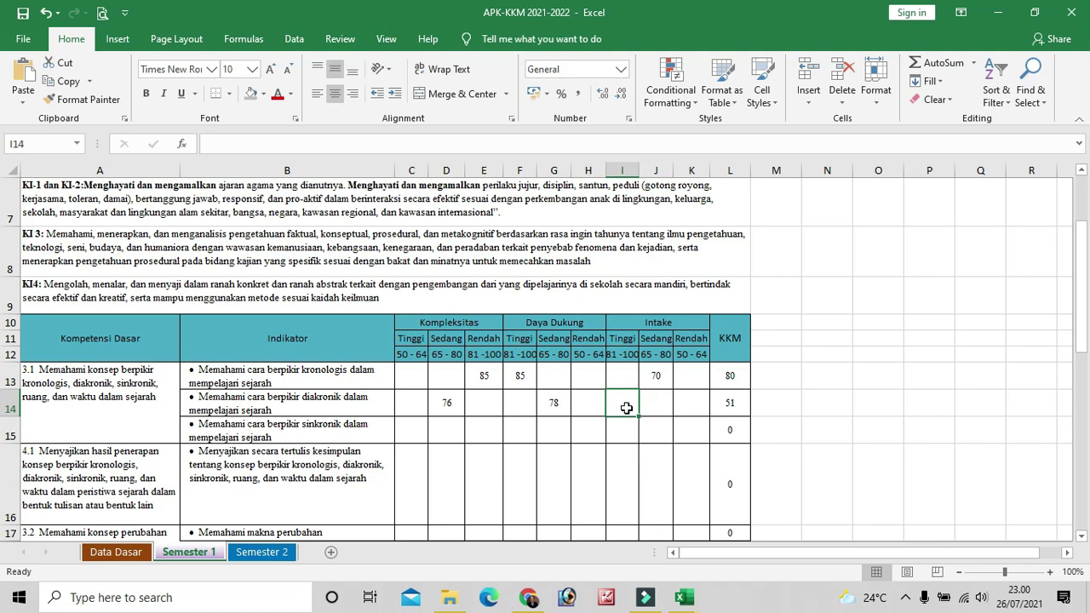
pyautogui.write('82')
pyautogui.click(618, 426)
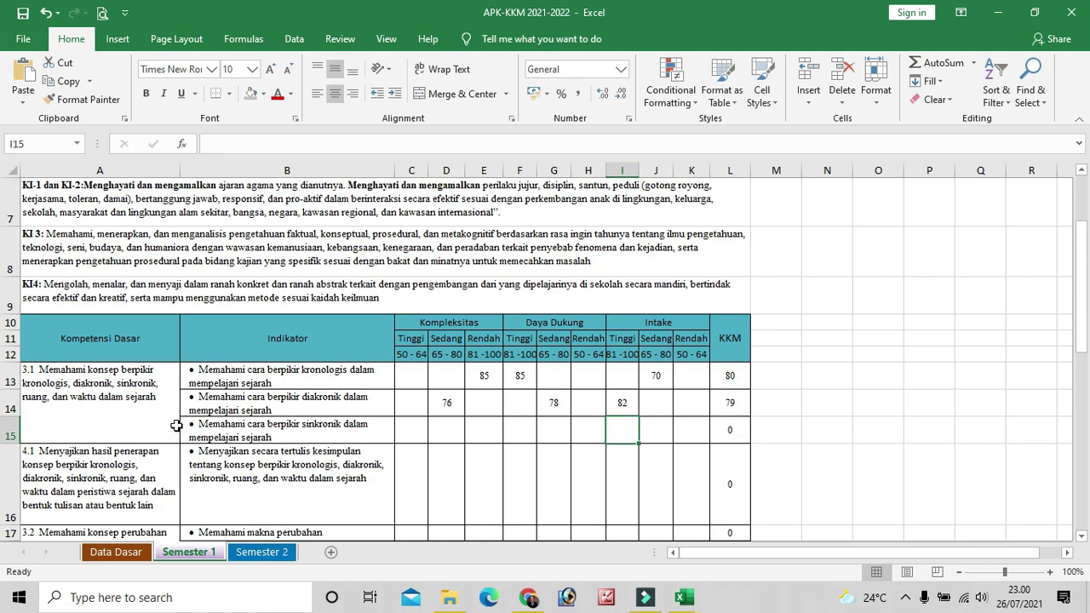
# Enter 55 as the Kompleksitas Tinggi score and 55 as the Daya Dukung Rendah score for the sinkronik indicator of KD 3.1
pyautogui.click(416, 433)
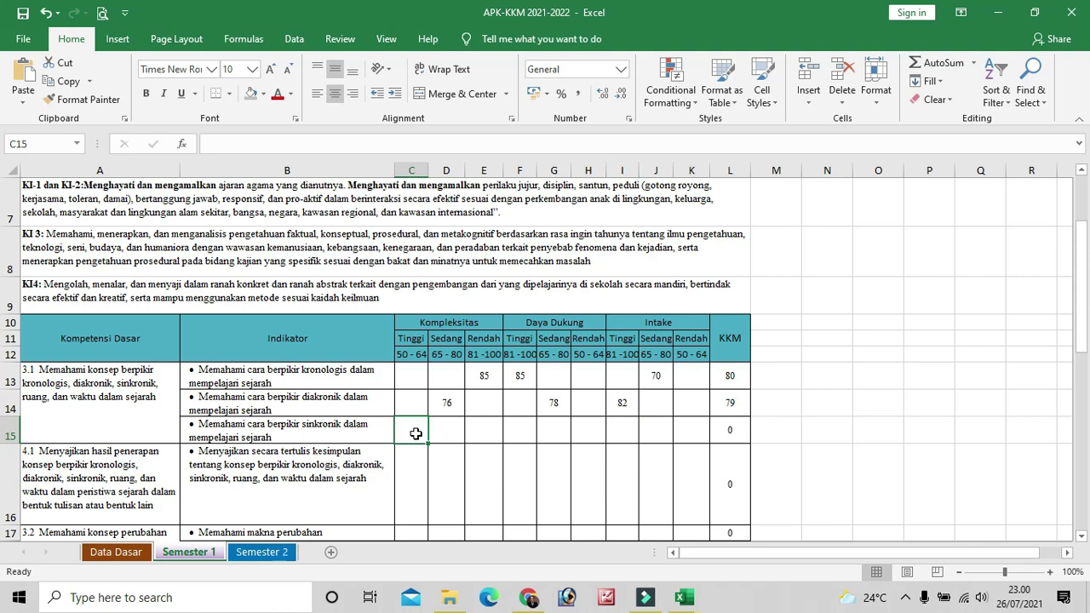
pyautogui.write('55')
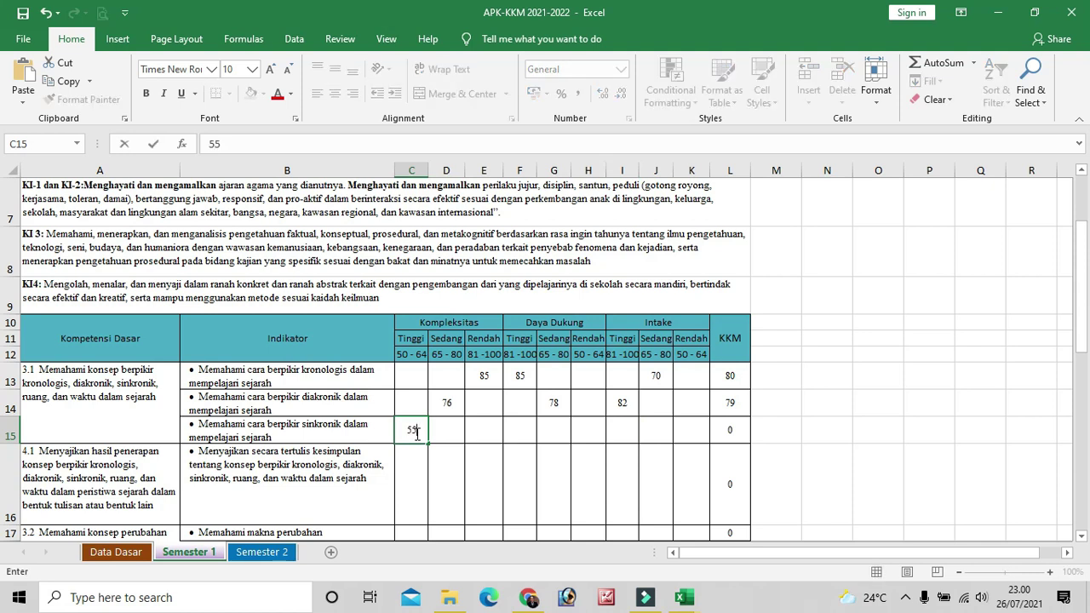
pyautogui.press('Right')
pyautogui.press('Right')
pyautogui.press('Right')
pyautogui.press('Right')
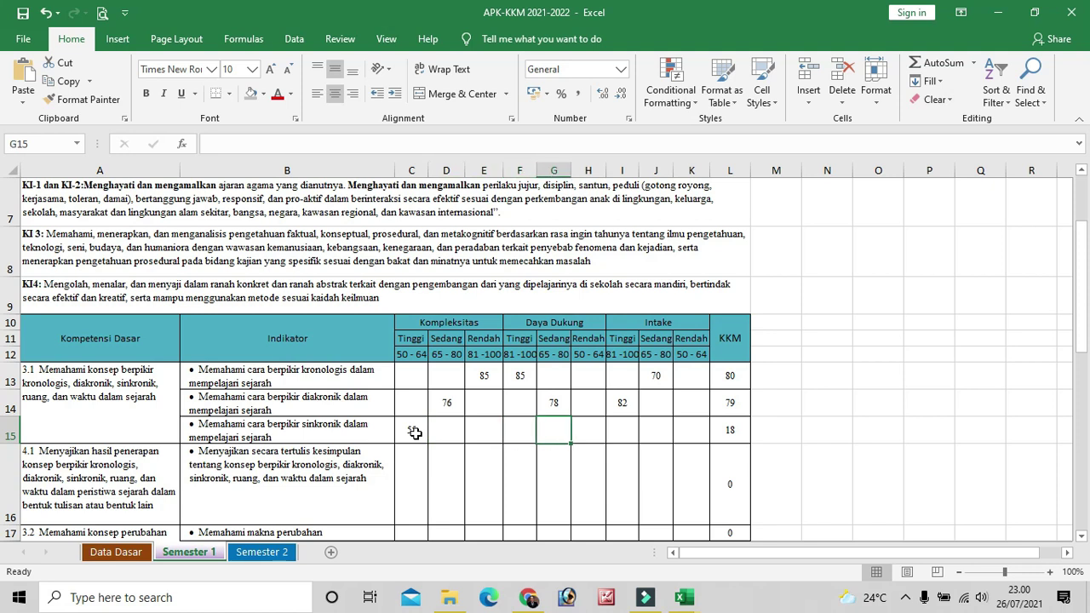
pyautogui.press('Right')
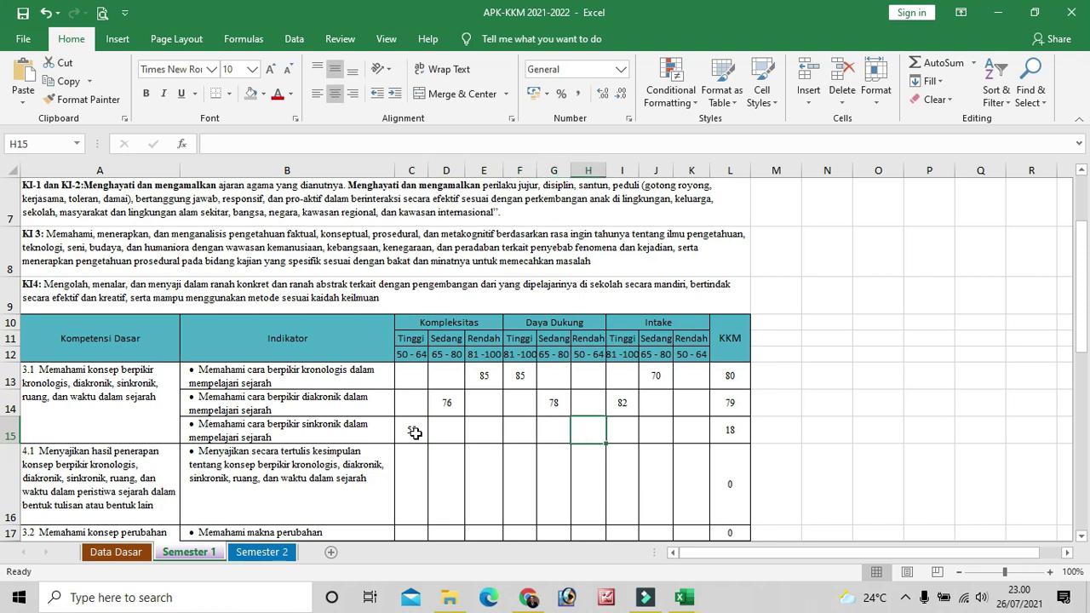
pyautogui.write('55')
# Enter 56 as the Intake Rendah score for the sinkronik indicator of KD 3.1
pyautogui.press('Right')
pyautogui.press('Right')
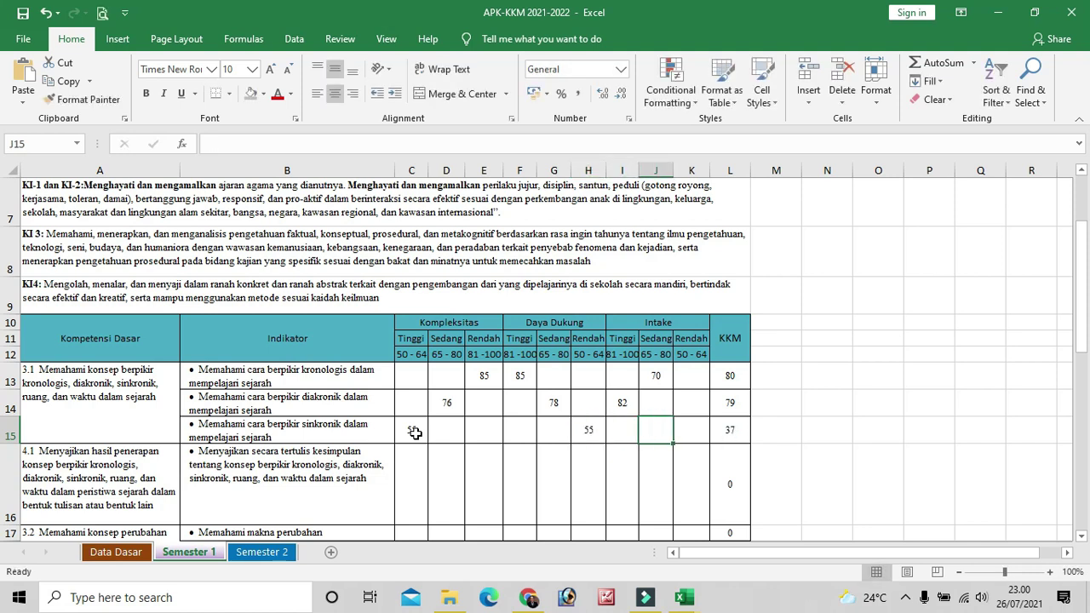
pyautogui.press('Right')
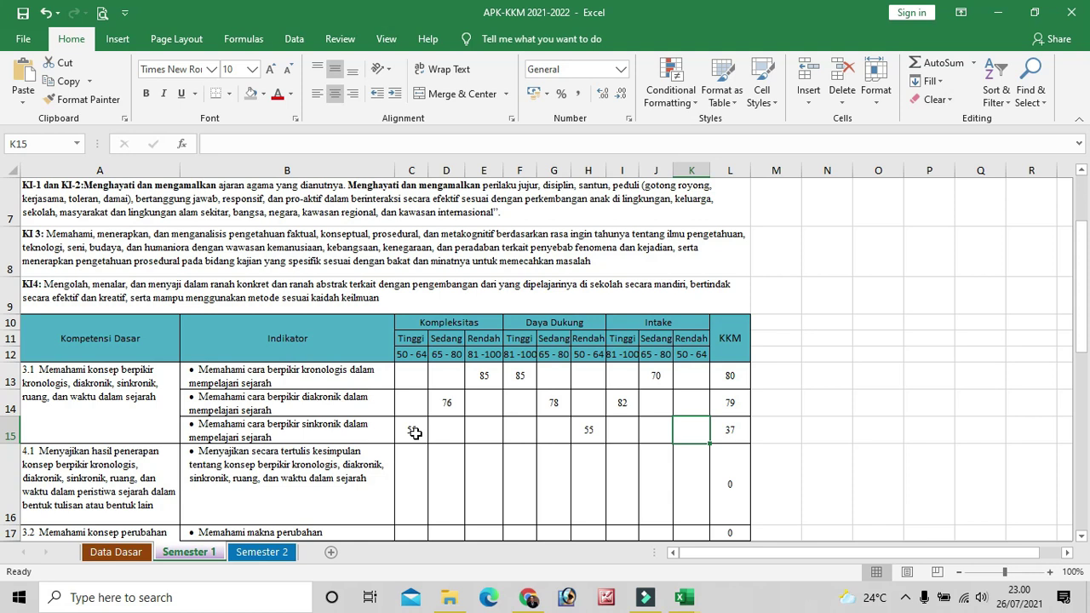
pyautogui.write('56')
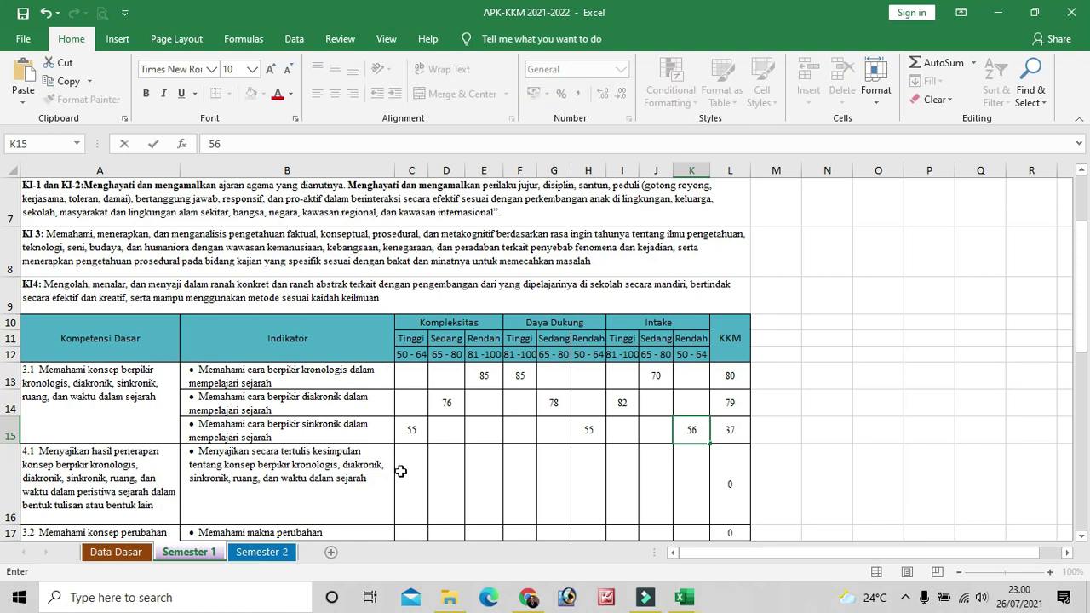
pyautogui.click(545, 502)
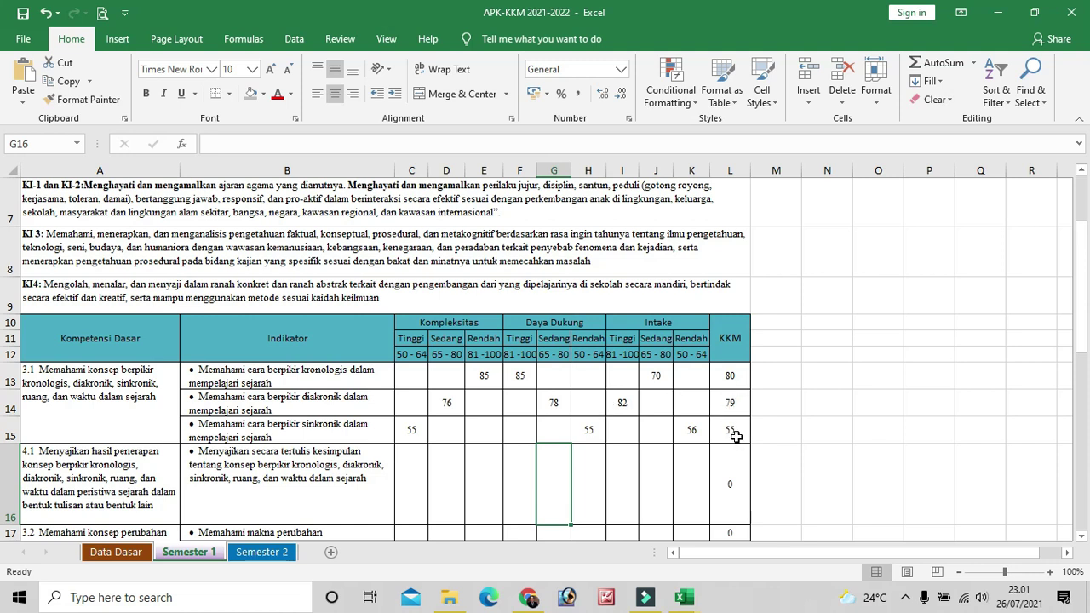
# Score the KD 4.1 indicator with Kompleksitas Sedang 77 and Daya Dukung Tinggi 88
pyautogui.scroll(-1, 735, 434)
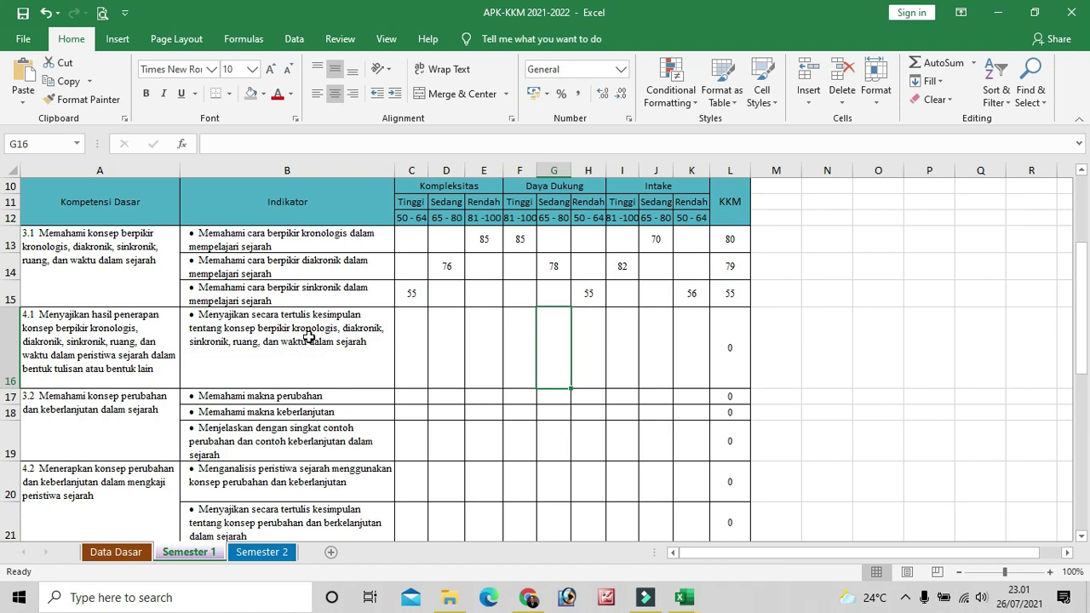
pyautogui.click(444, 347)
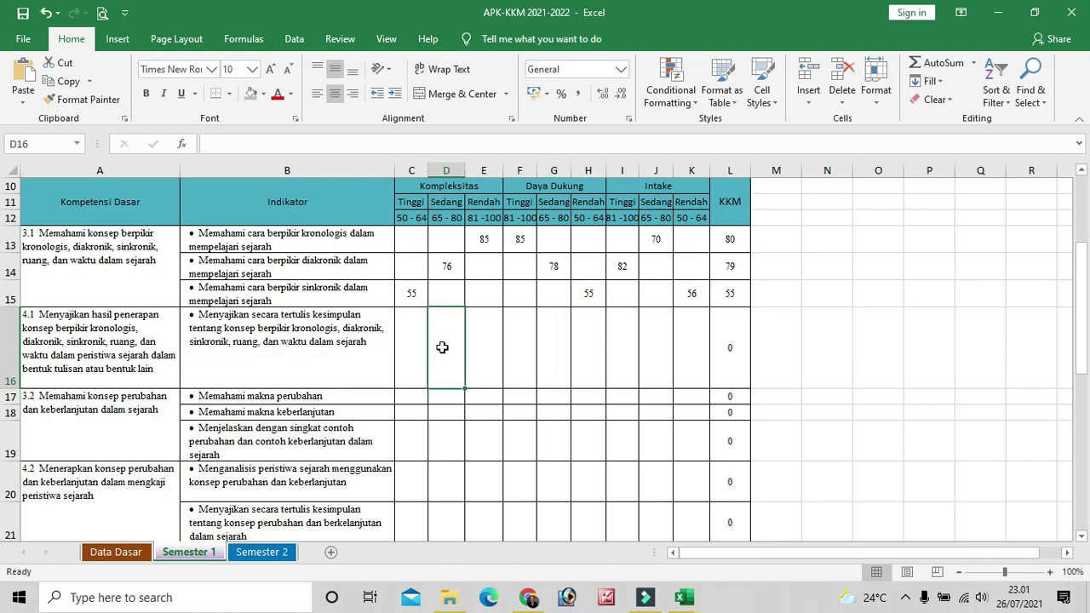
pyautogui.write('77')
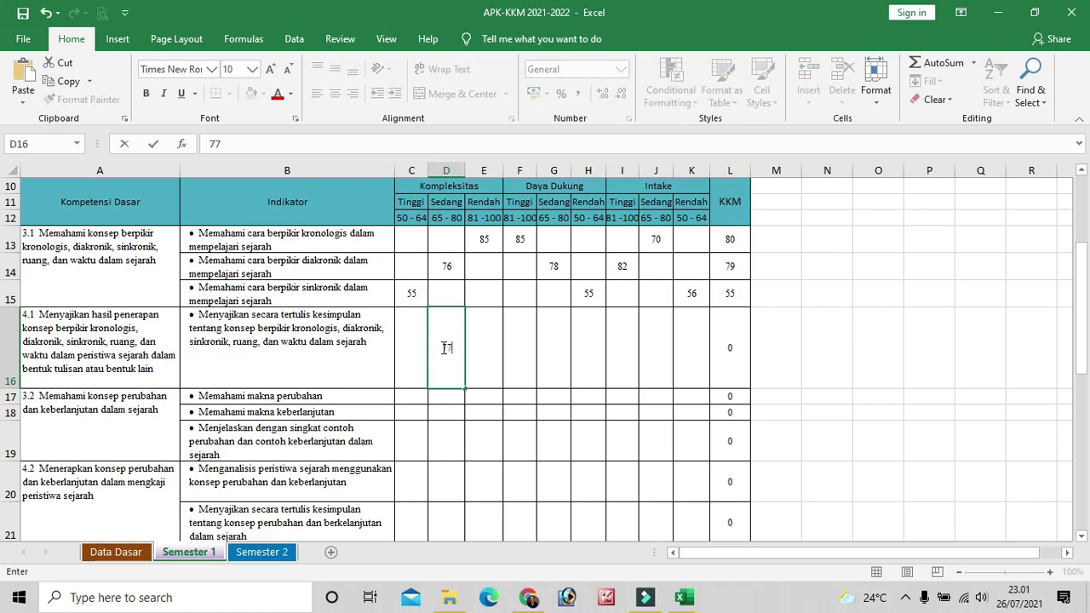
pyautogui.press('Tab')
pyautogui.press('Tab')
pyautogui.press('Tab')
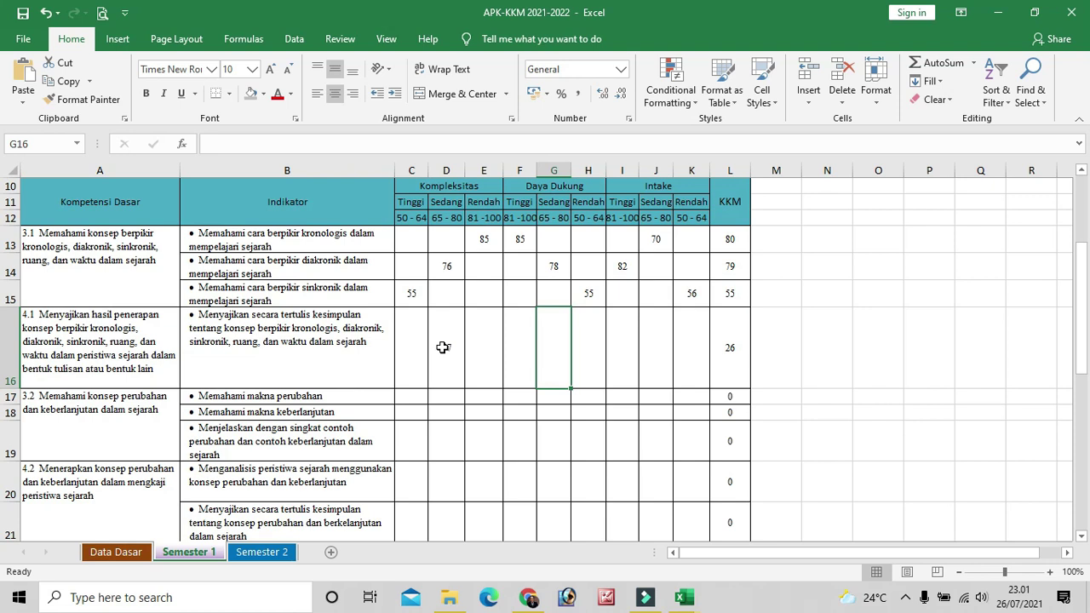
pyautogui.press('Left')
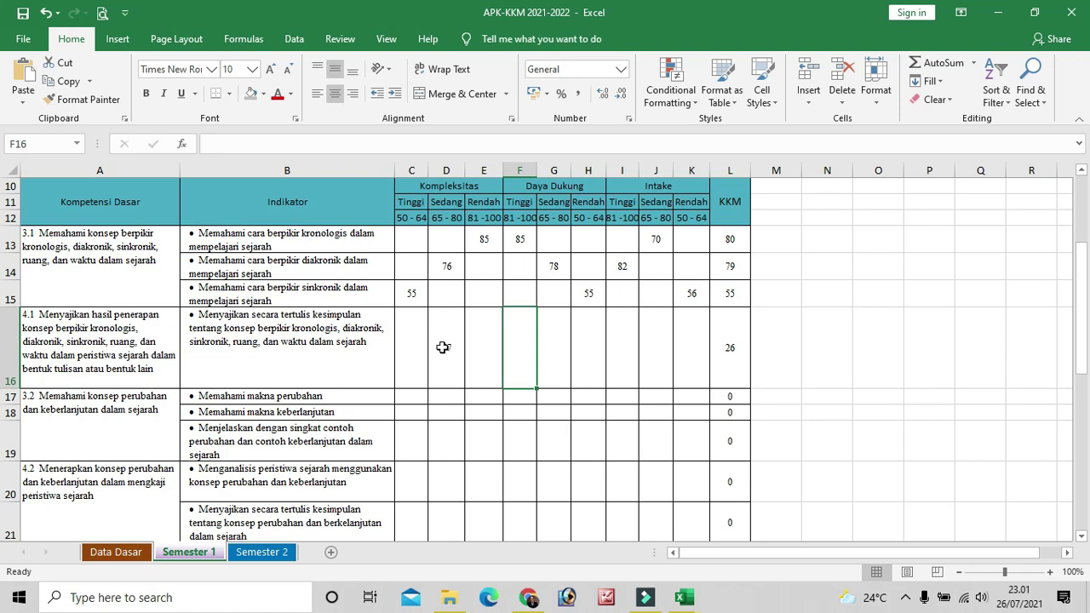
pyautogui.write('88')
# Enter 77 as the Intake Sedang score for the KD 4.1 indicator
pyautogui.press('Right')
pyautogui.press('Right')
pyautogui.press('Right')
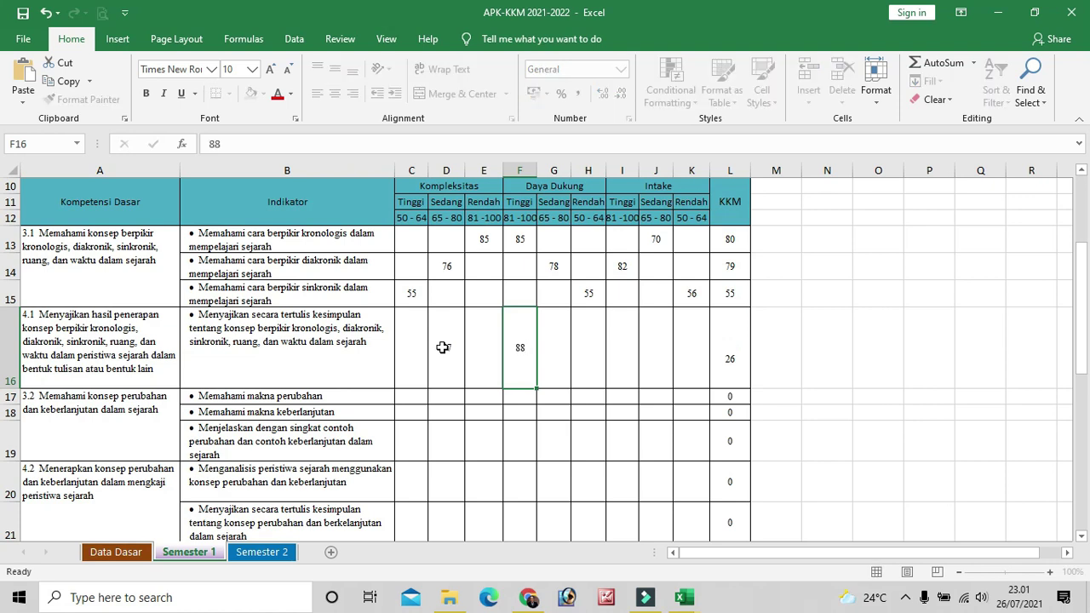
pyautogui.press('Right')
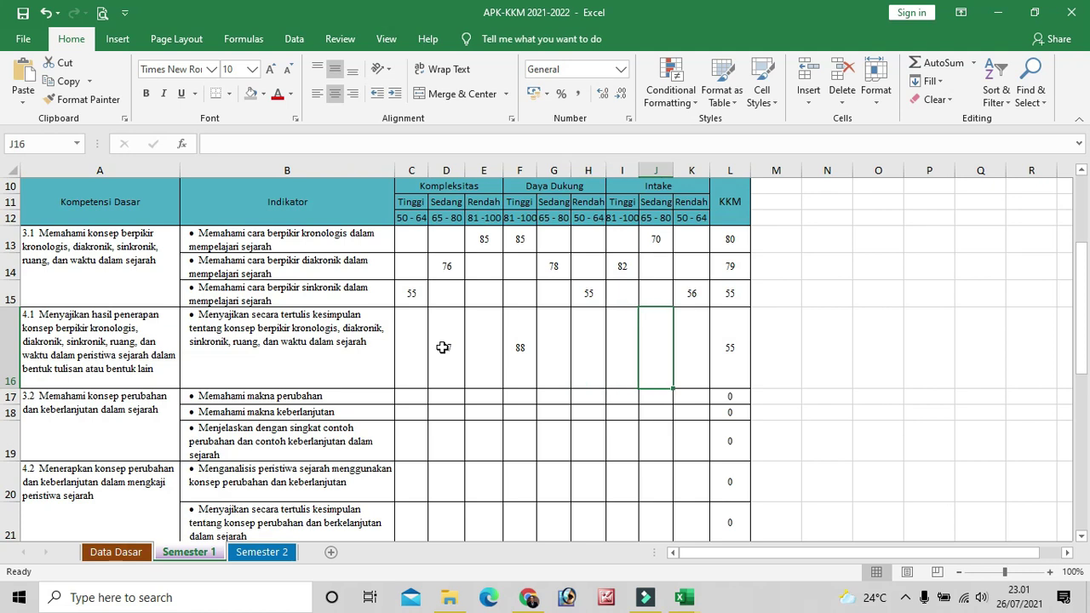
pyautogui.write('77')
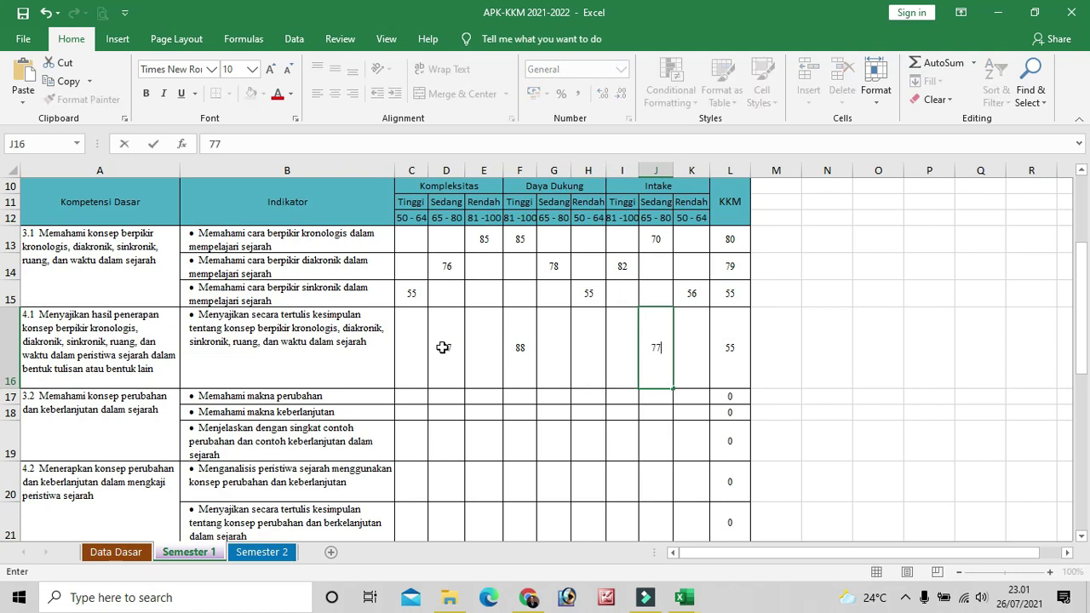
pyautogui.press('Right')
pyautogui.click(940, 373)
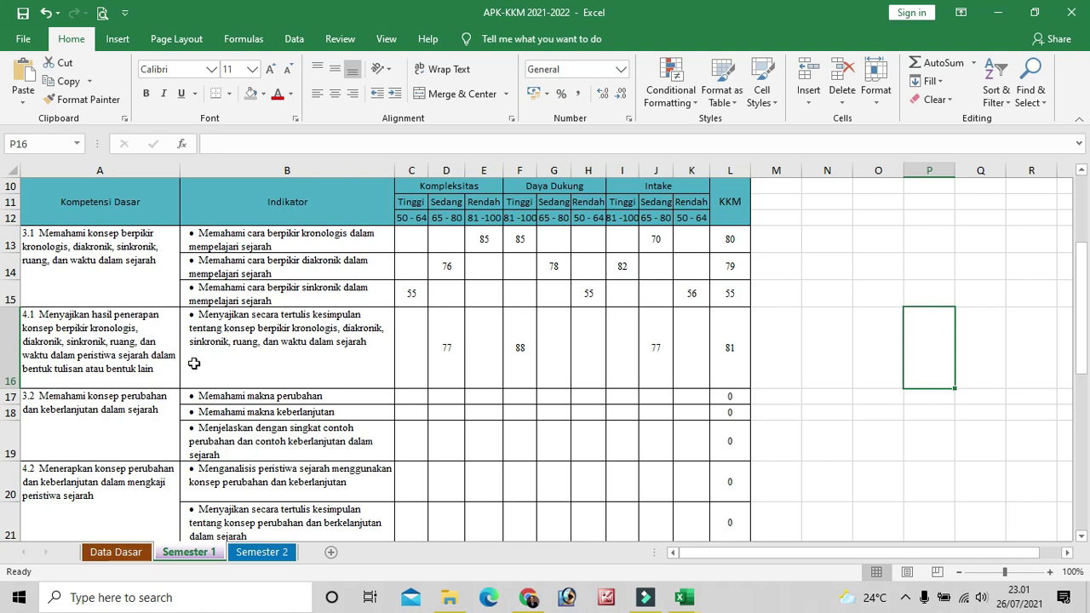
# Examine the KKM formula of the KD 4.1 indicator and the Semester 1 KKM calculation below the indicator table
pyautogui.click(729, 368)
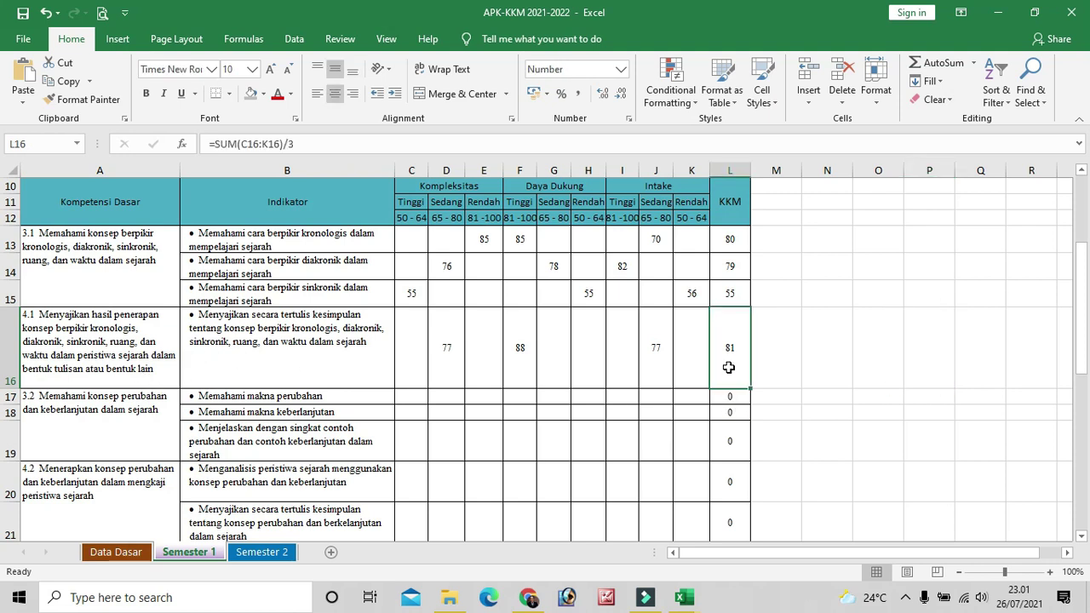
pyautogui.scroll(-1, 561, 410)
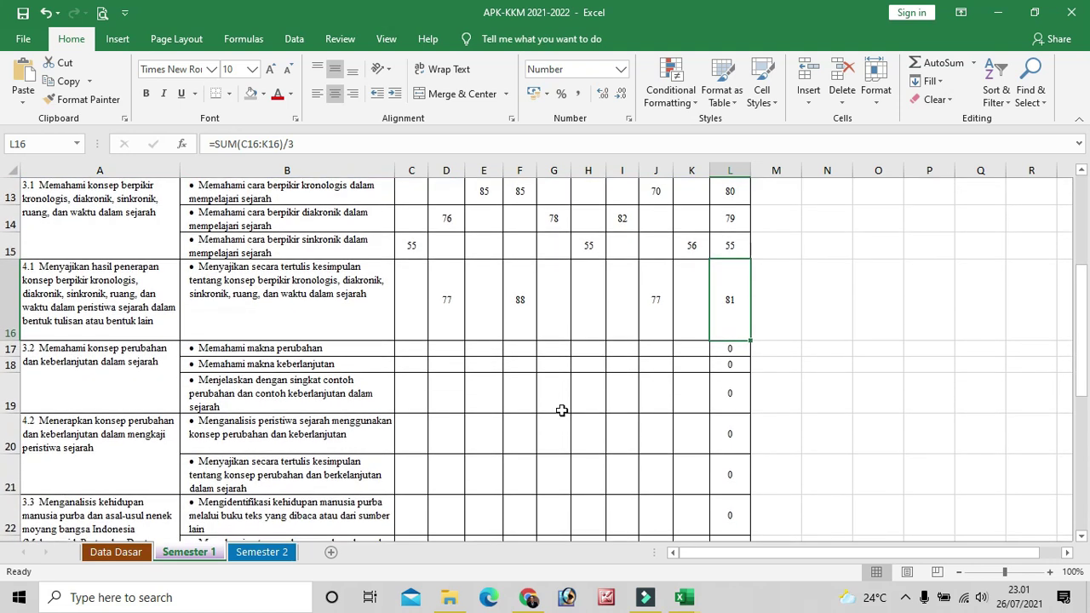
pyautogui.scroll(-1, 561, 411)
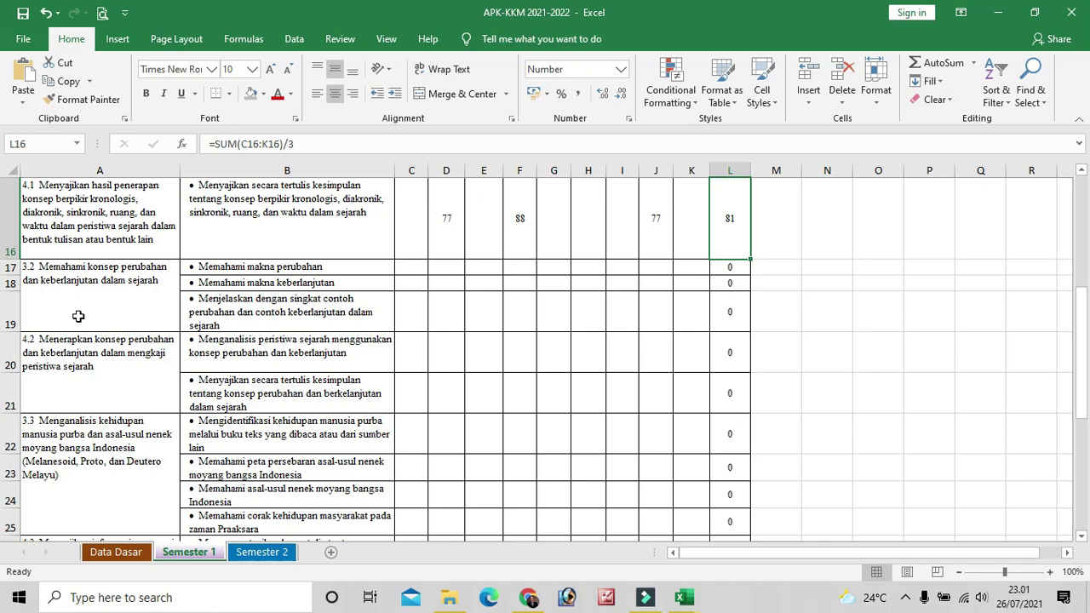
pyautogui.scroll(-4, 98, 447)
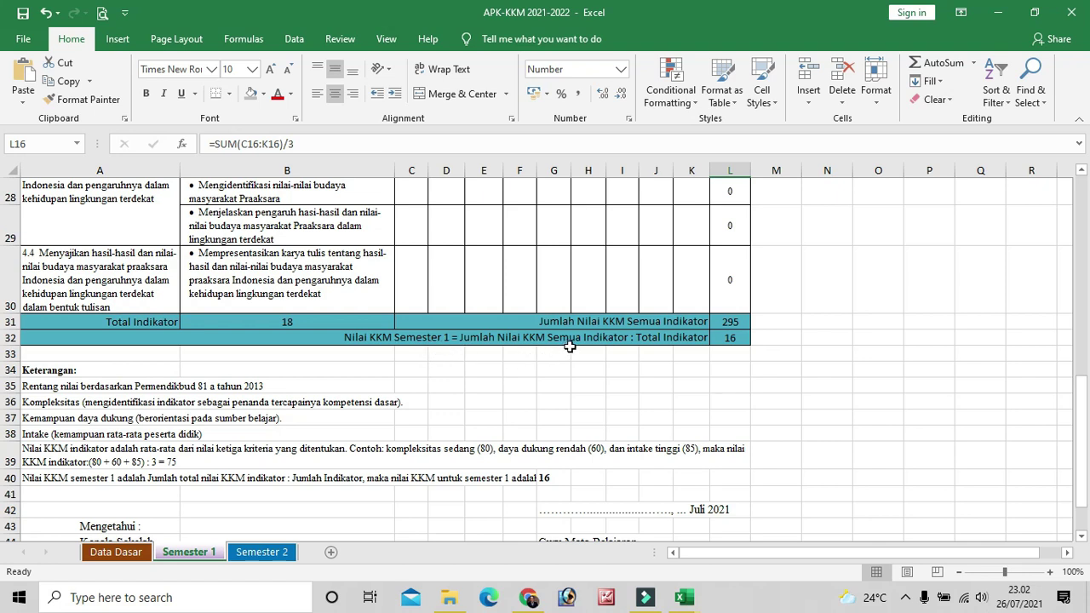
pyautogui.click(737, 338)
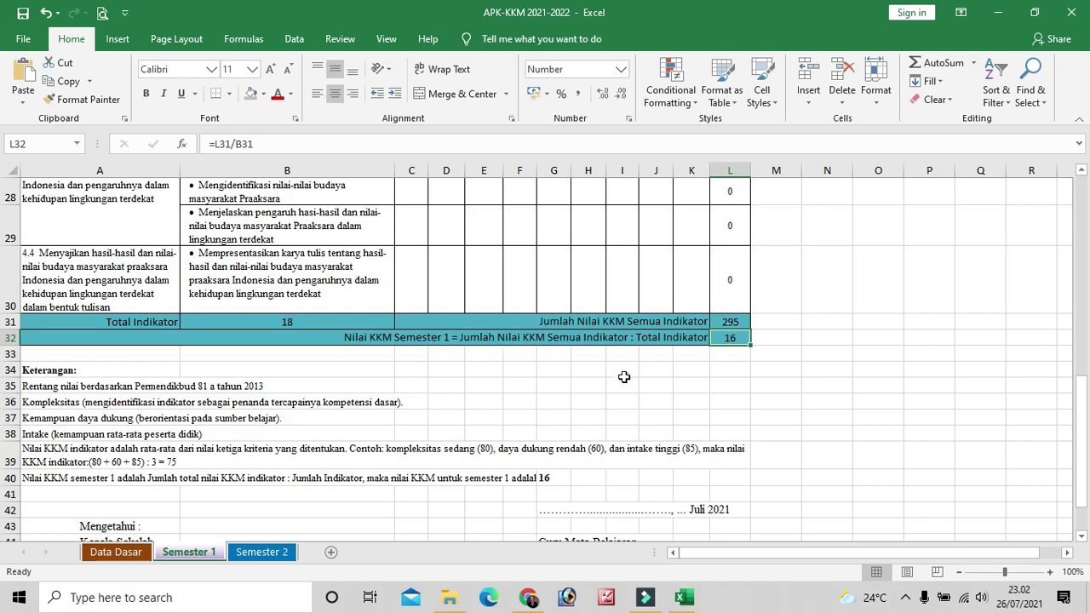
pyautogui.scroll(-1, 708, 368)
pyautogui.scroll(1, 706, 365)
pyautogui.scroll(-1, 706, 366)
pyautogui.scroll(8, 705, 364)
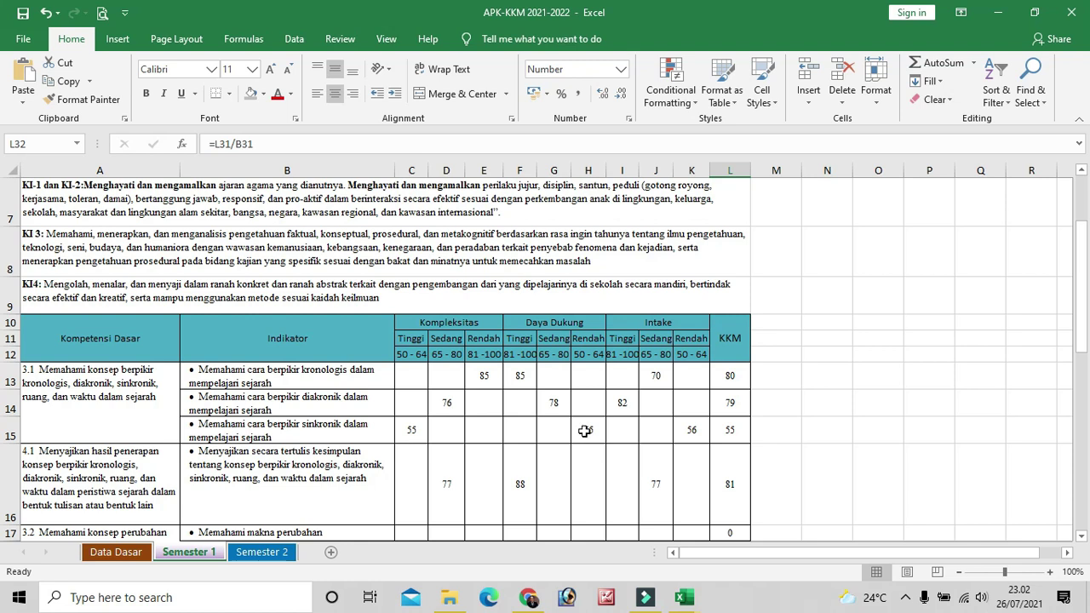
pyautogui.scroll(-4, 512, 366)
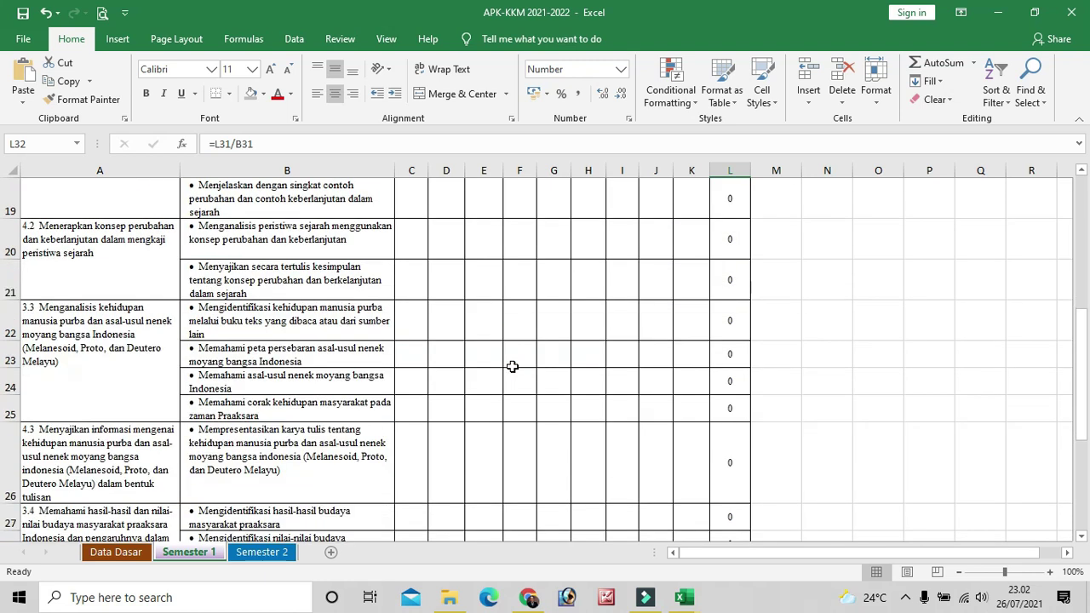
# Review the Semester 2 indicator scores and the formula totalling the KKM values of all indicators
pyautogui.click(256, 551)
pyautogui.scroll(-8, 411, 460)
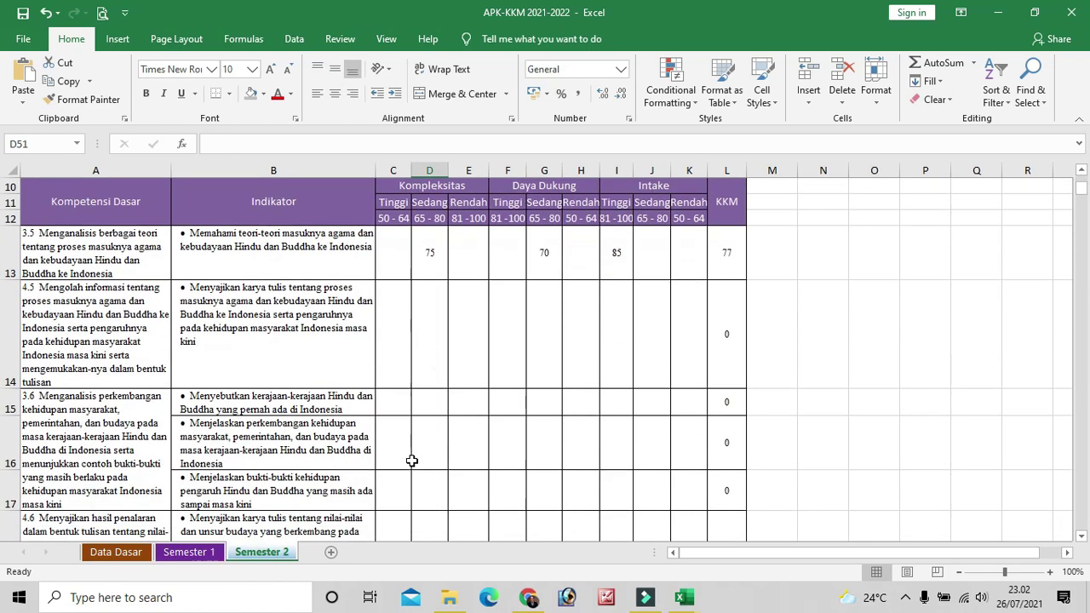
pyautogui.scroll(3, 412, 461)
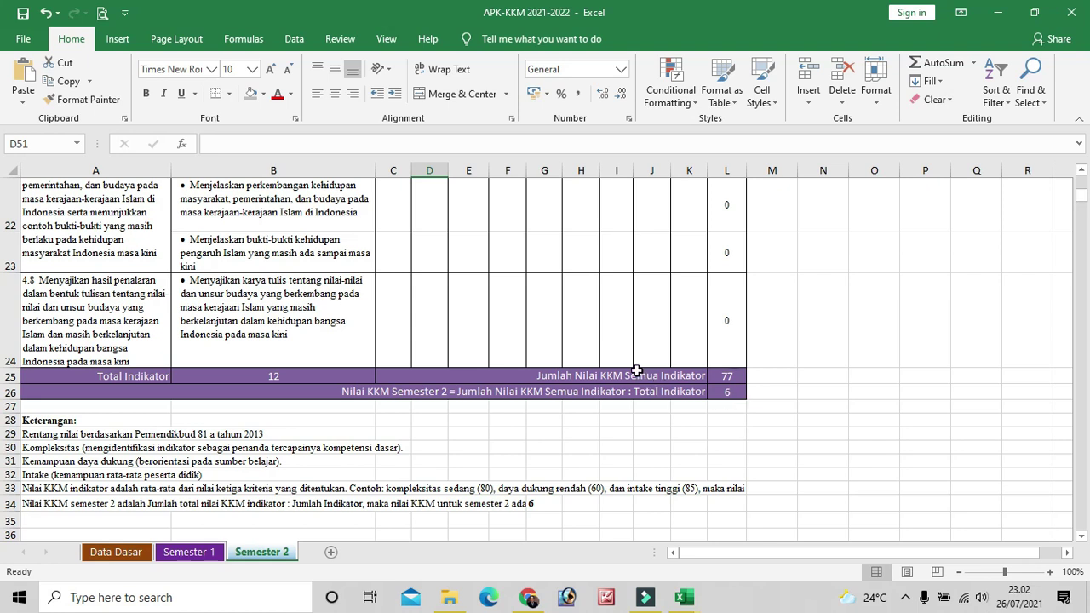
pyautogui.click(728, 376)
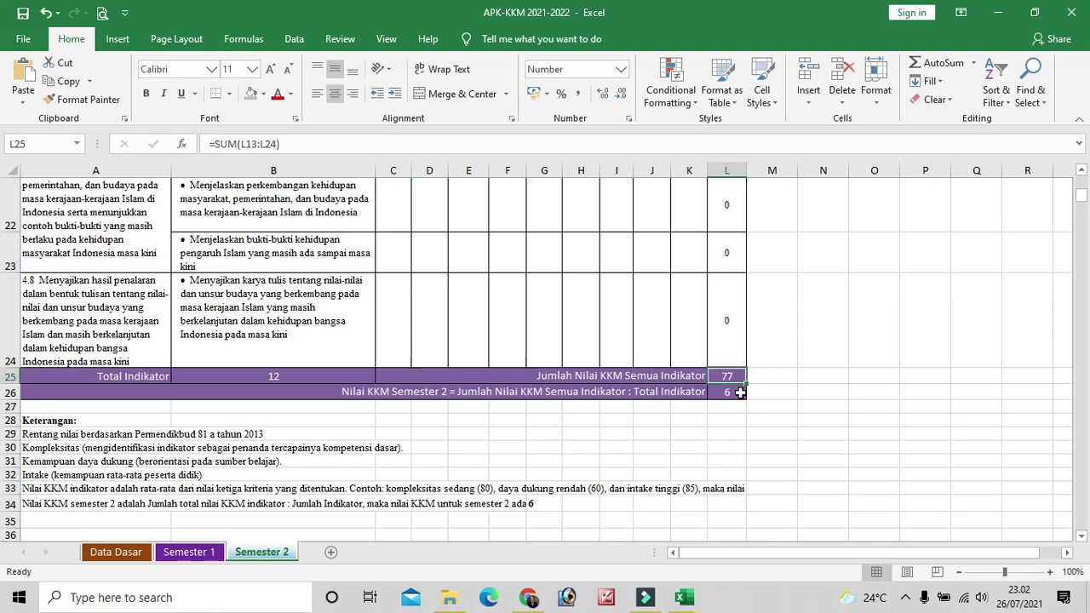
pyautogui.scroll(3, 491, 489)
pyautogui.scroll(1, 409, 477)
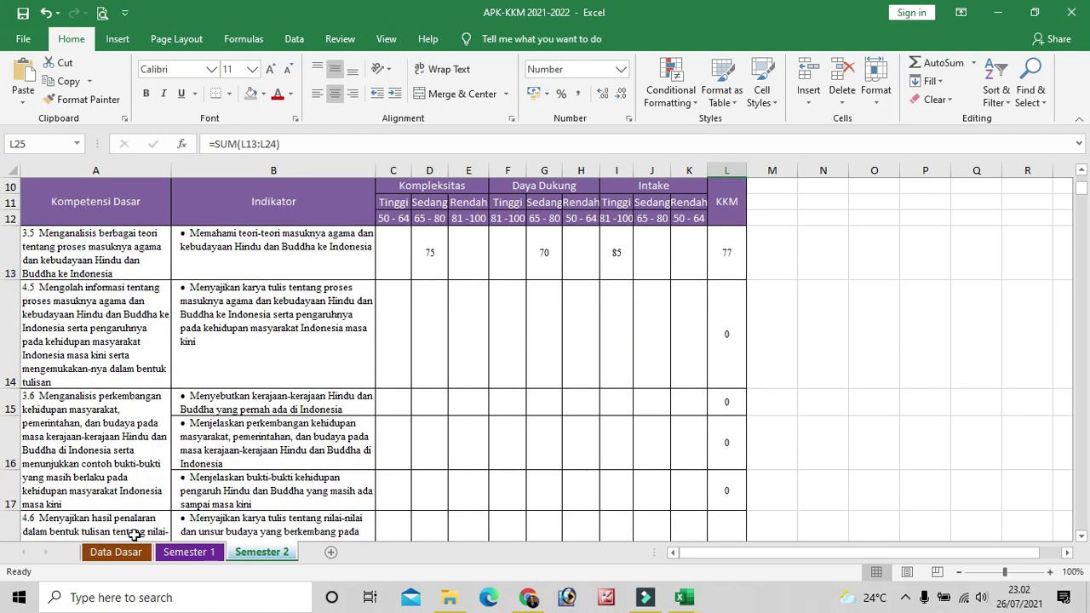
# Review the Data Dasar sheet and the subject details and core competencies heading the Semester 1 sheet
pyautogui.click(138, 553)
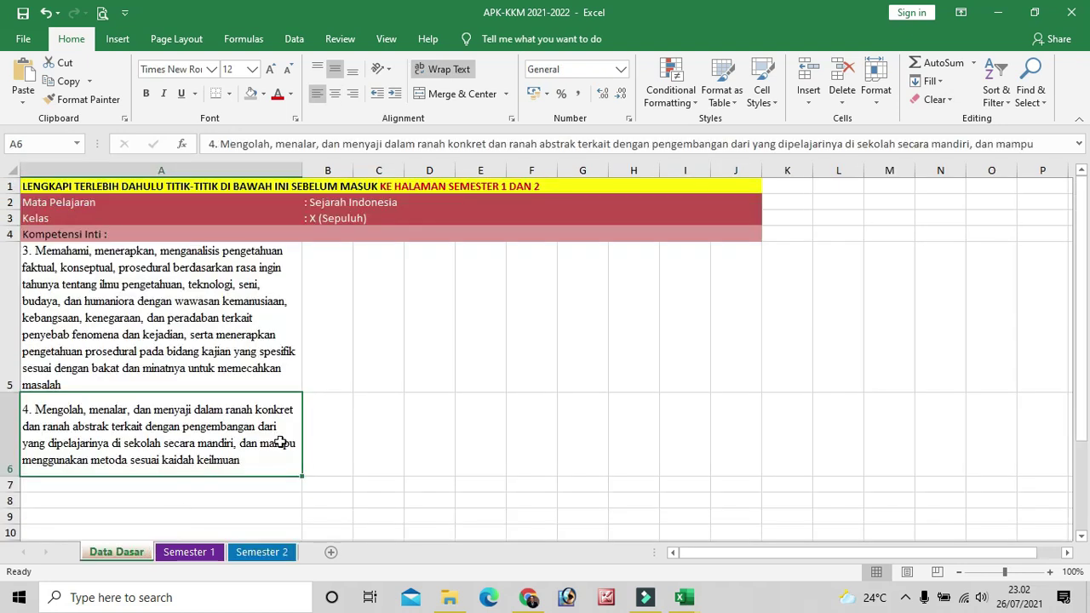
pyautogui.click(204, 552)
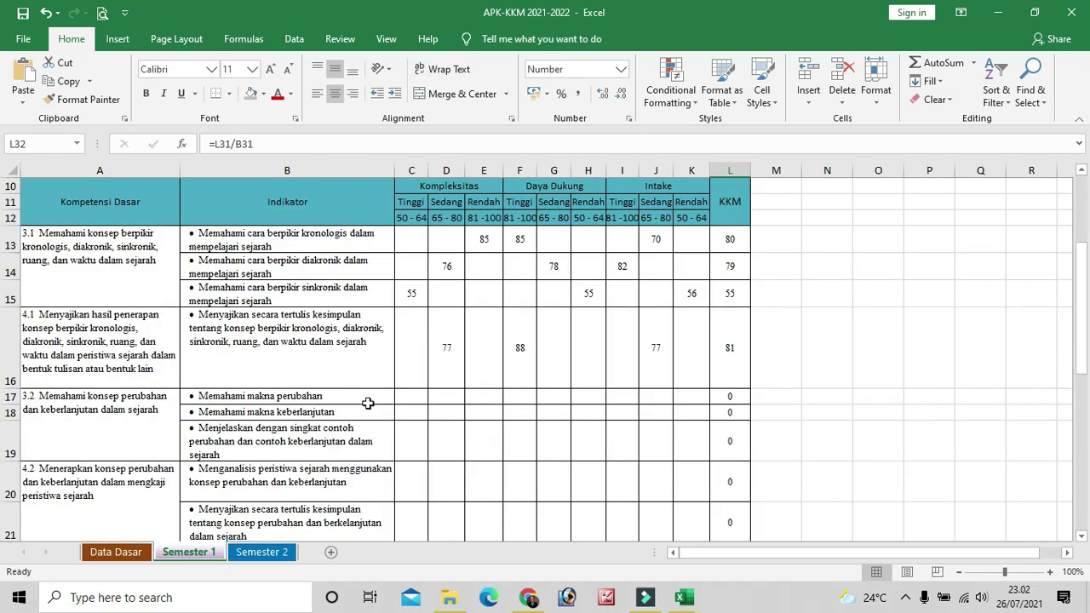
pyautogui.scroll(2, 368, 402)
pyautogui.scroll(1, 366, 402)
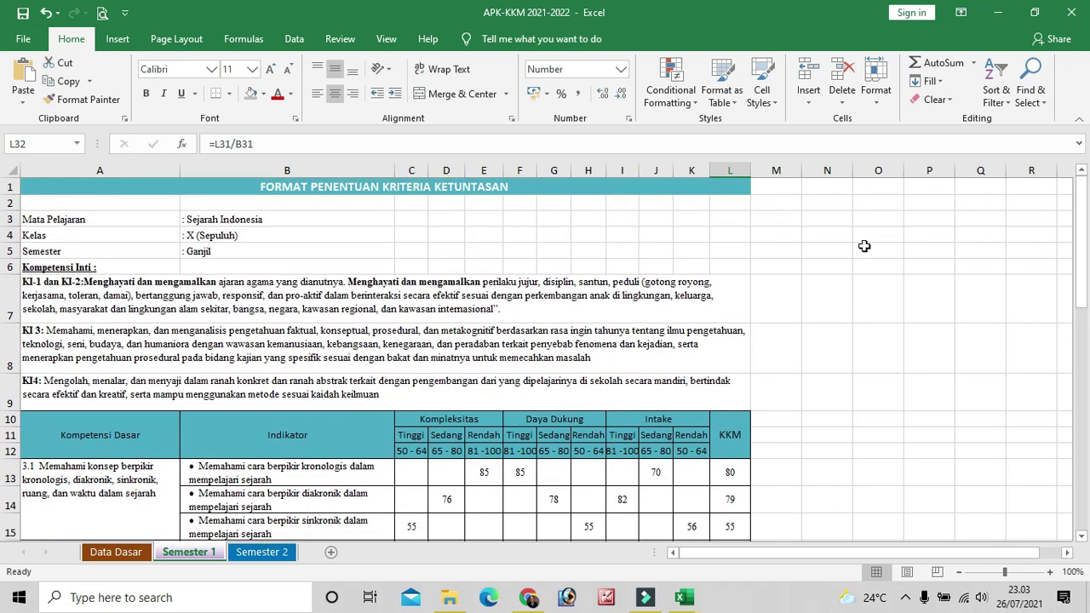
# Open the APK-RPP 1 LEMBAR 2021-2022 workbook from the Perangkat Pembelajaran 2021-2022 folder and go to its input data page
pyautogui.click(449, 597)
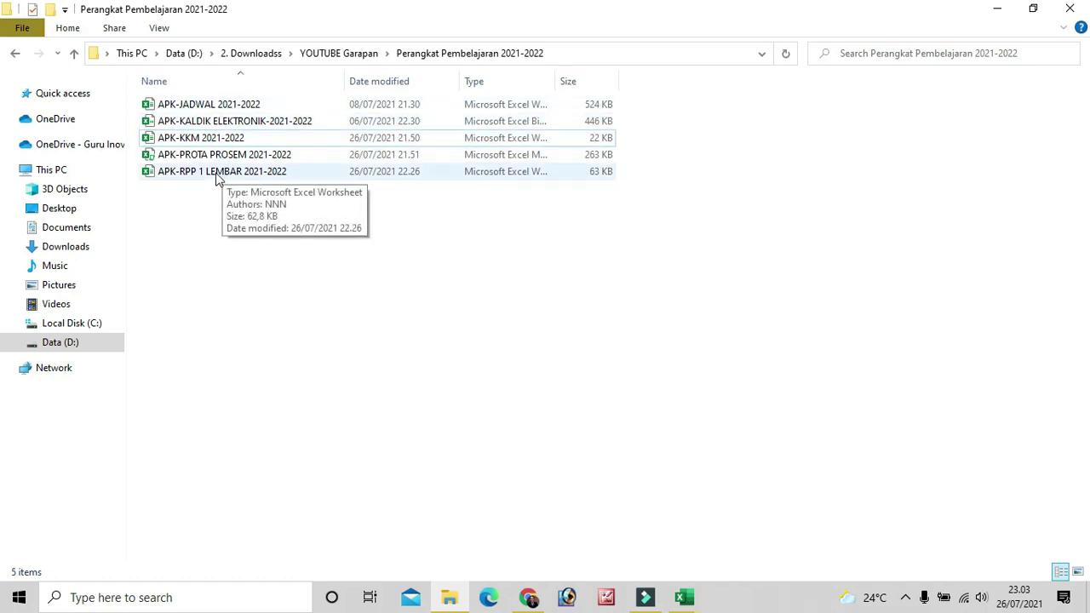
pyautogui.doubleClick(217, 172)
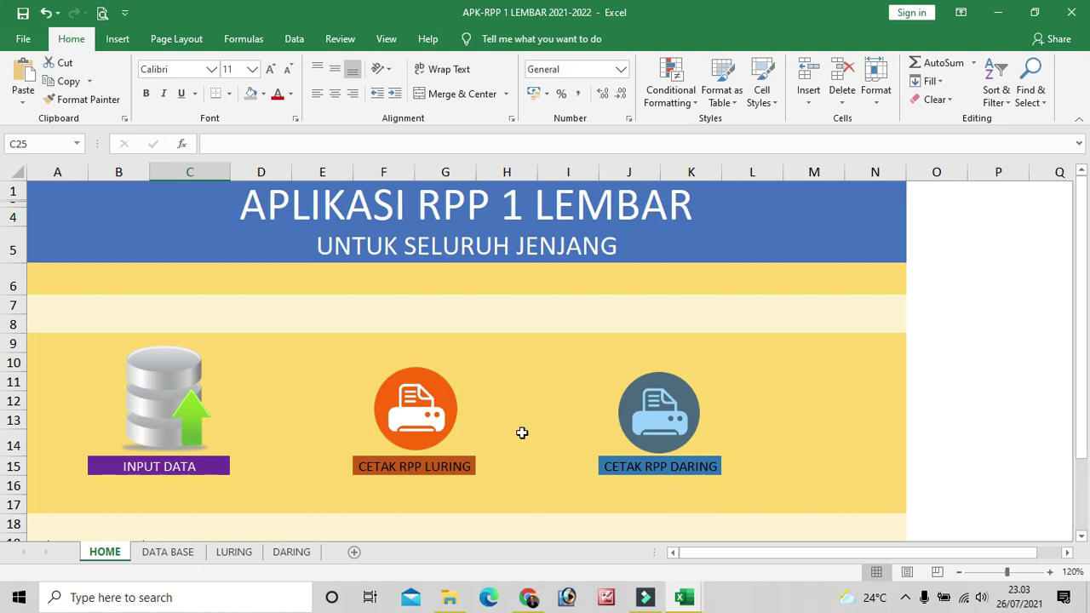
pyautogui.scroll(-2, 520, 433)
pyautogui.scroll(1, 340, 459)
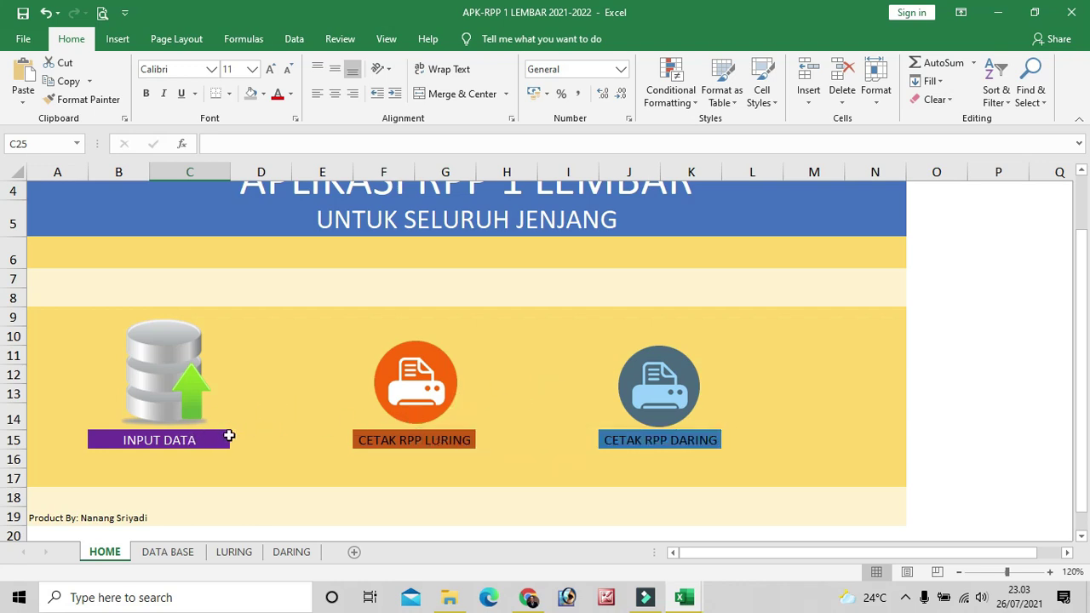
pyautogui.click(170, 409)
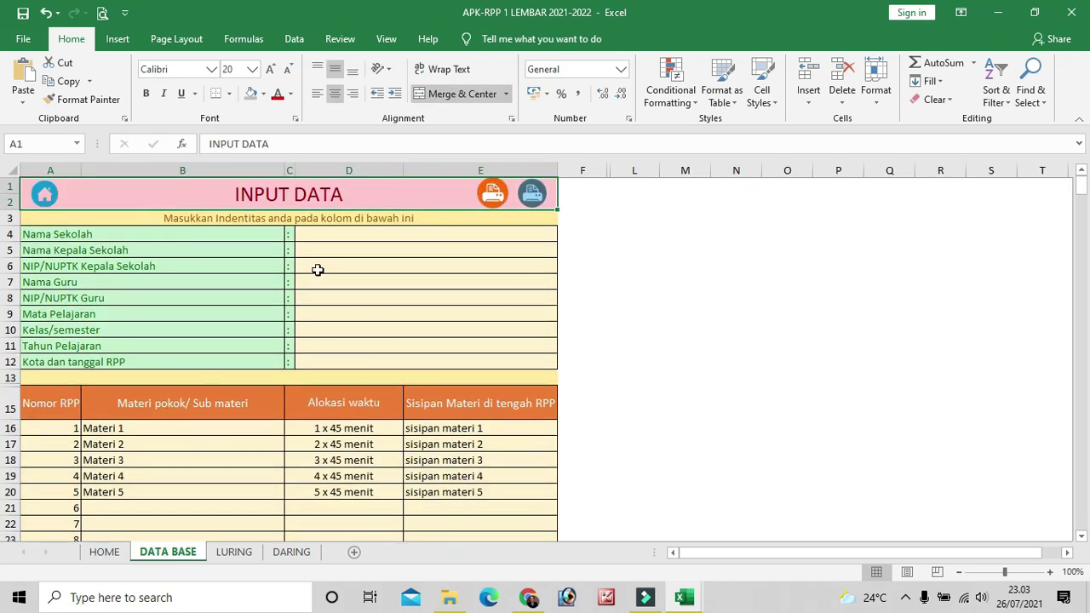
# Review the identity fields of the input data sheet, from Nama Sekolah down to Kota dan tanggal RPP
pyautogui.click(337, 233)
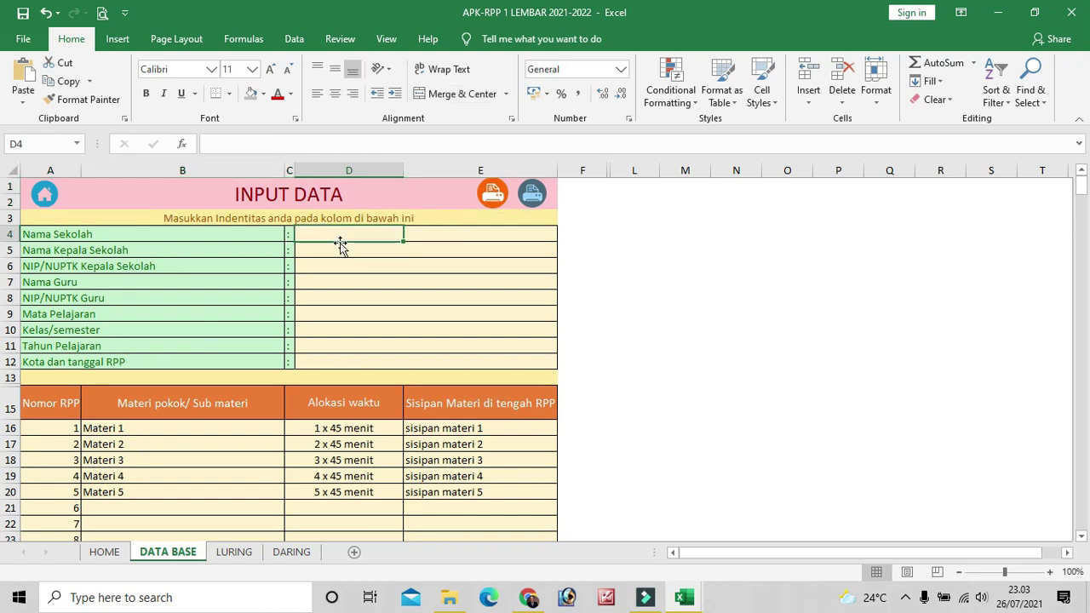
pyautogui.click(338, 251)
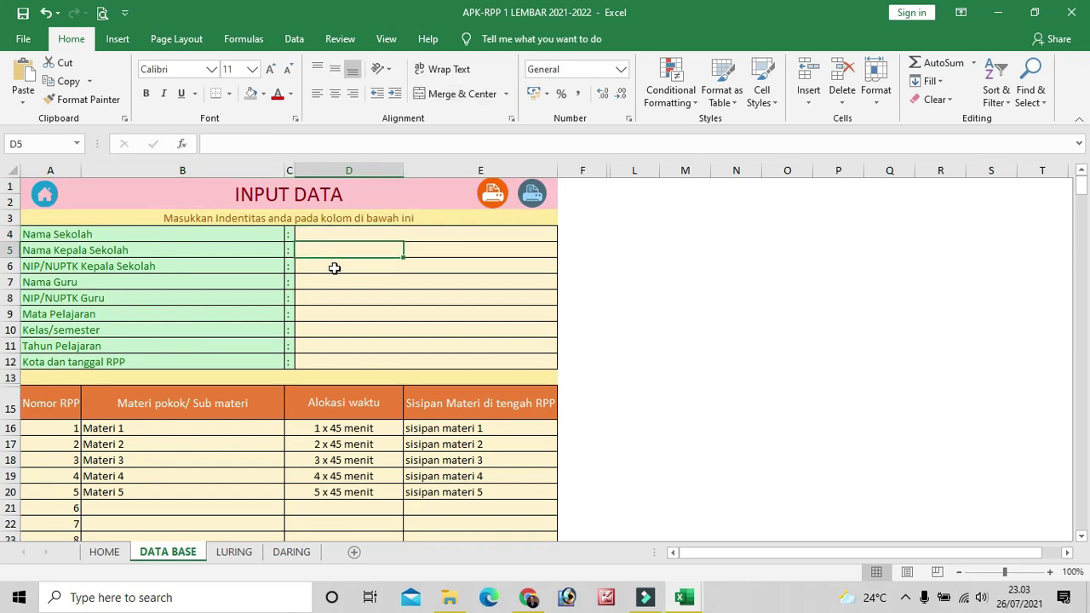
pyautogui.click(331, 280)
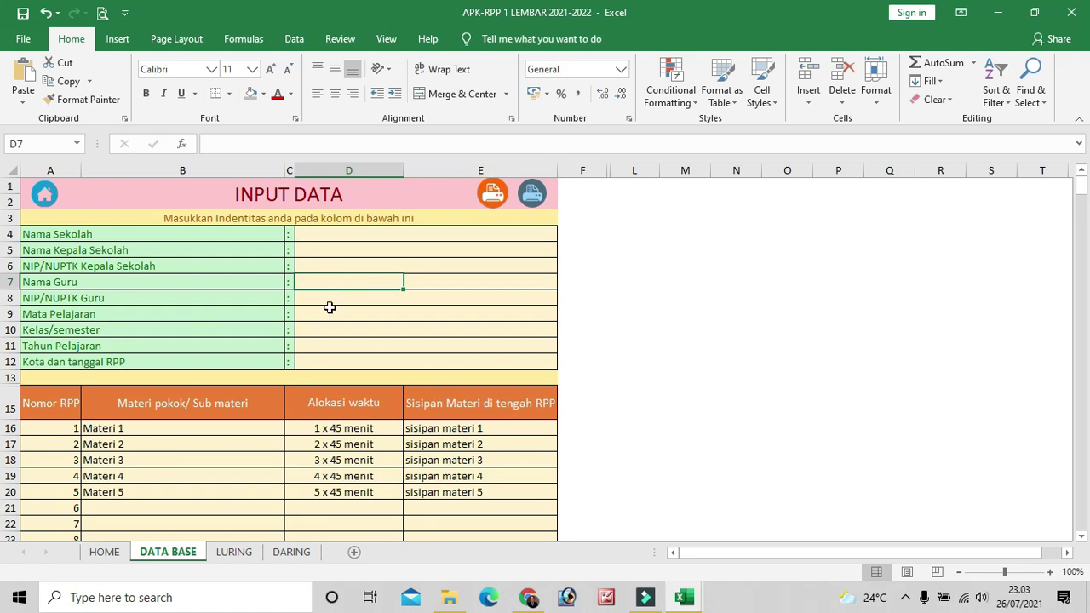
pyautogui.click(329, 313)
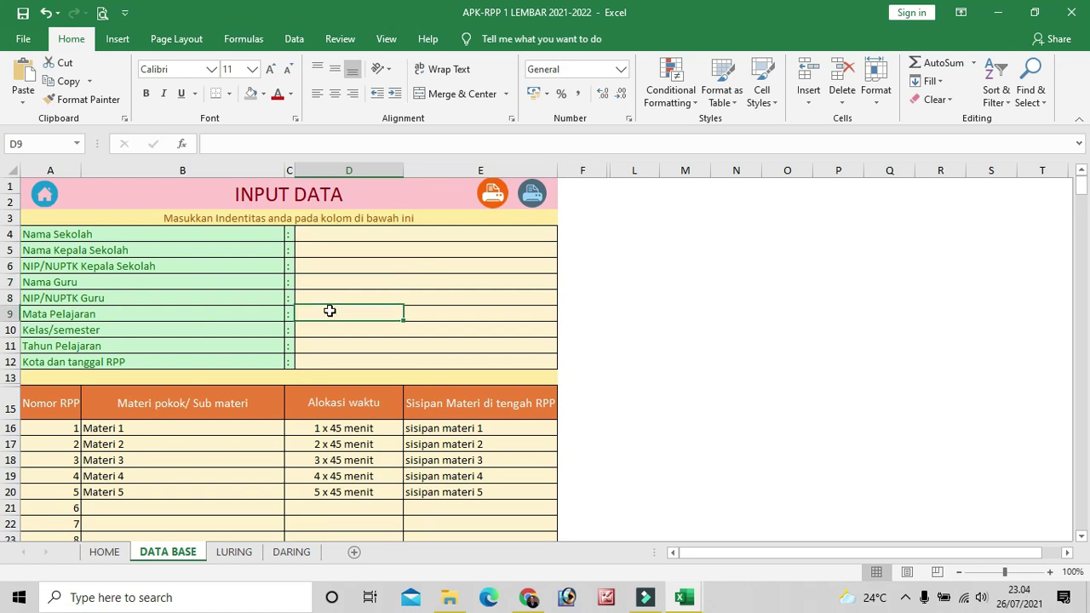
pyautogui.click(331, 331)
pyautogui.click(328, 350)
pyautogui.click(328, 360)
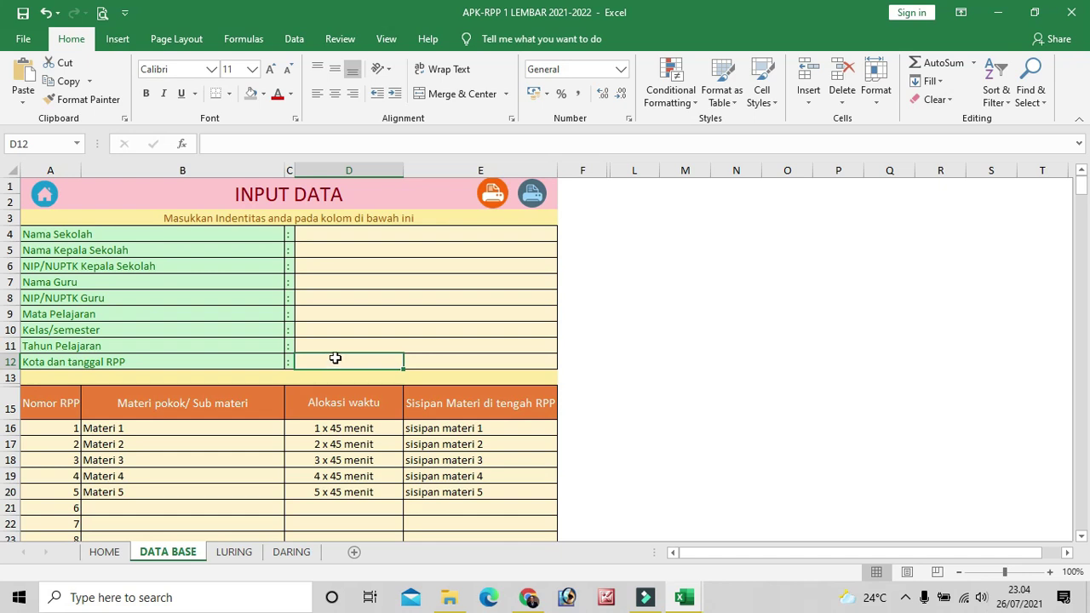
# Examine the RPP list below the identity fields, covering the topic, time allocation and inserted material of RPP number 1
pyautogui.scroll(-1, 329, 360)
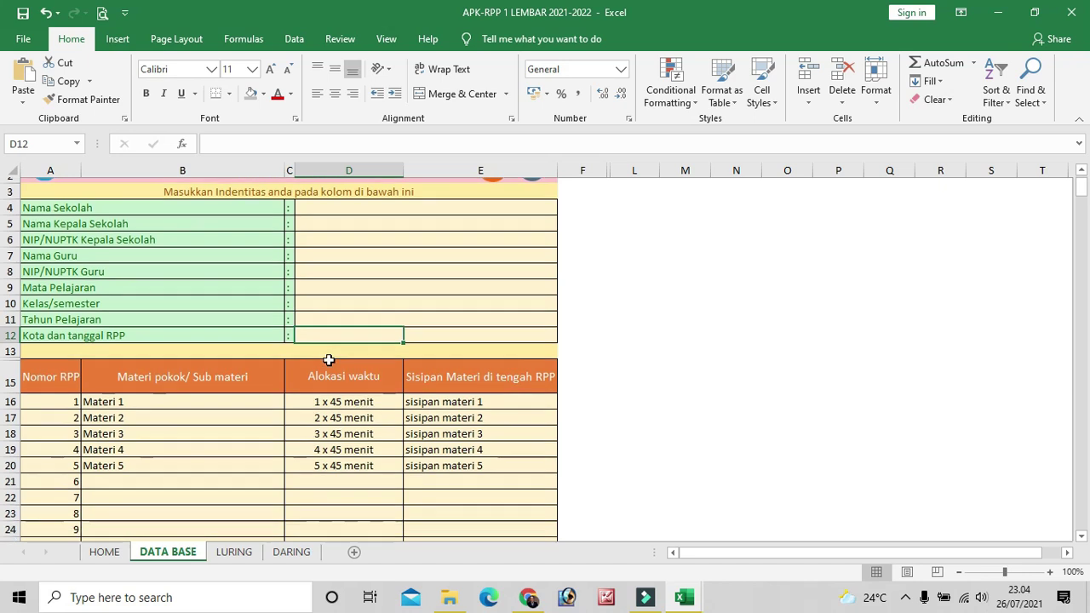
pyautogui.scroll(-1, 329, 361)
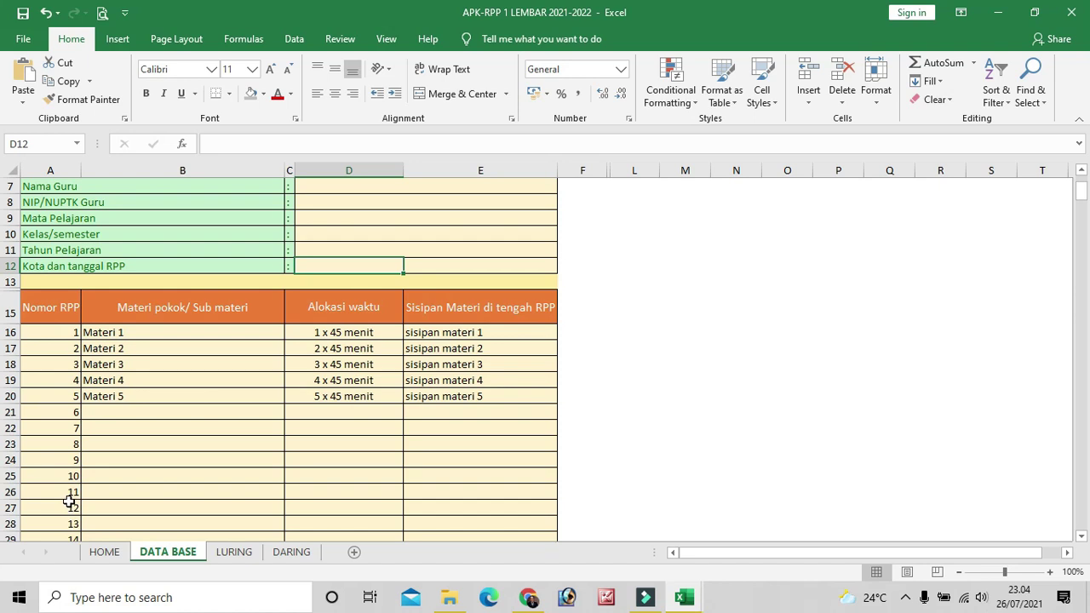
pyautogui.scroll(-1, 69, 493)
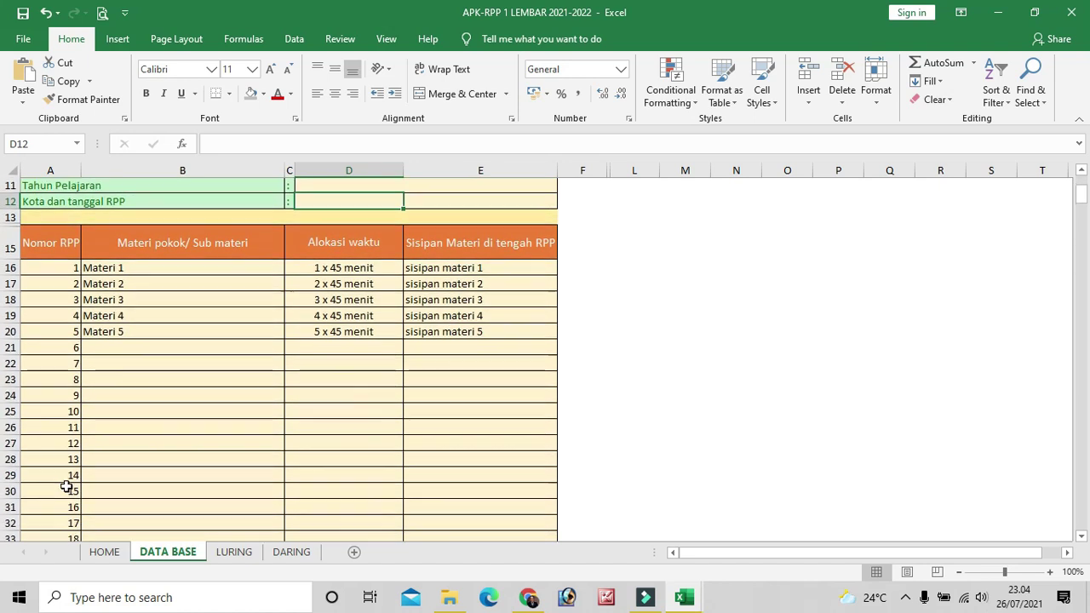
pyautogui.scroll(1, 47, 458)
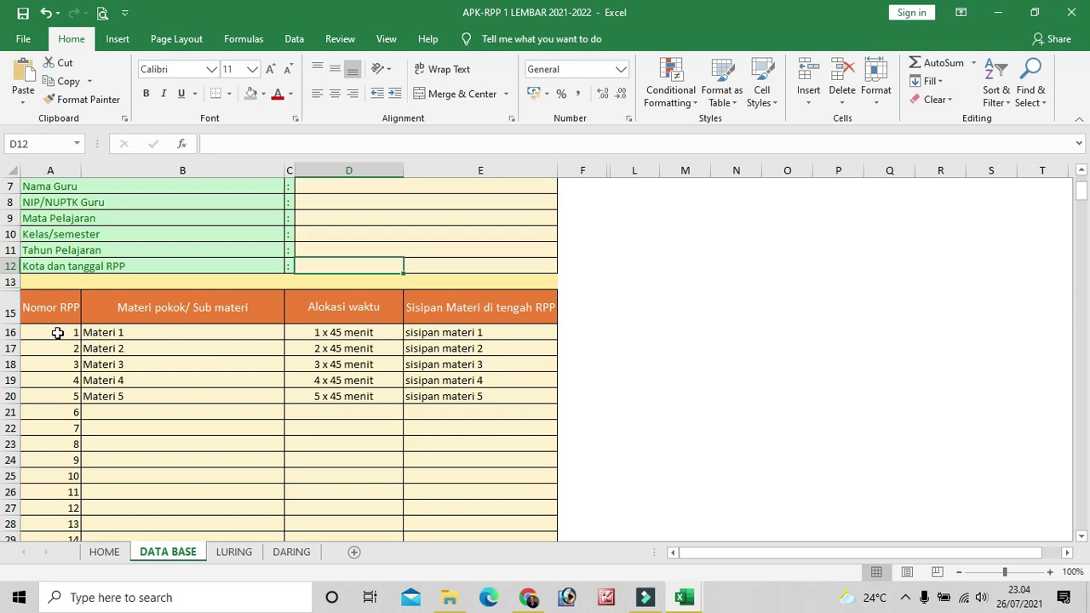
pyautogui.click(155, 333)
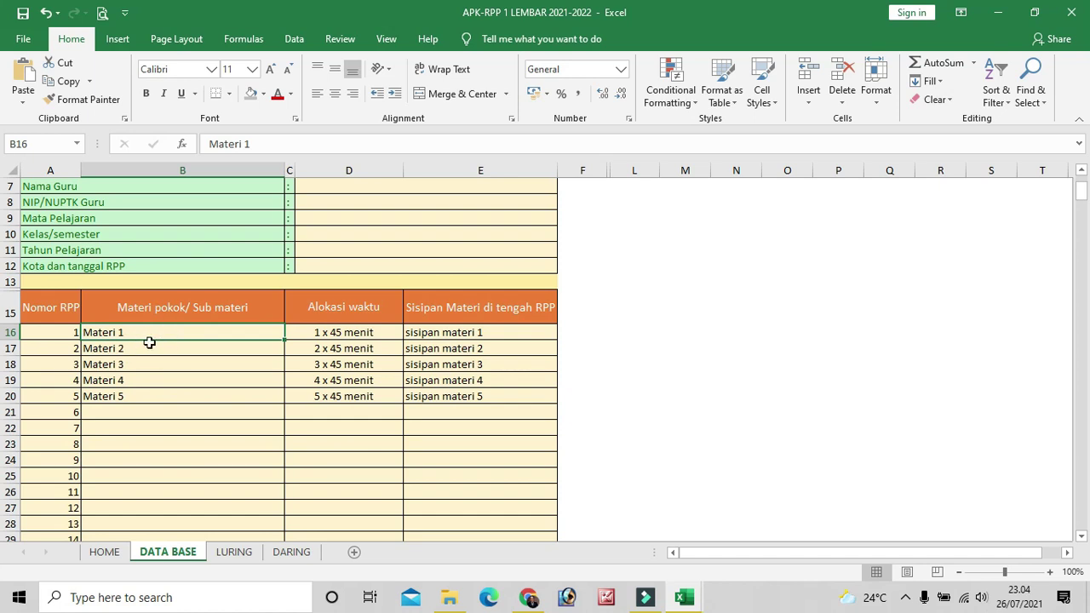
pyautogui.click(368, 332)
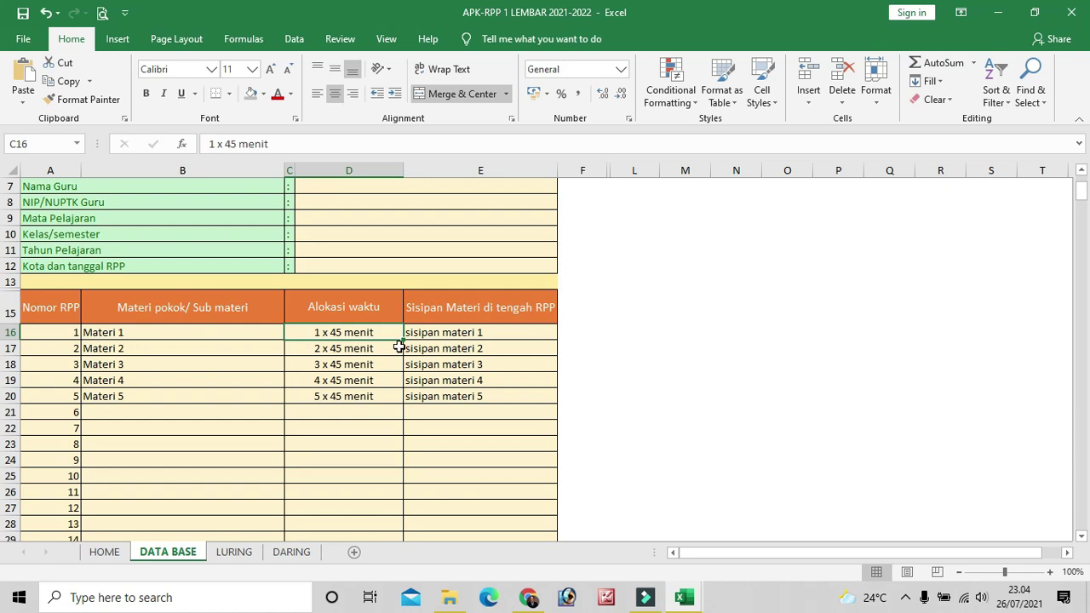
pyautogui.click(489, 333)
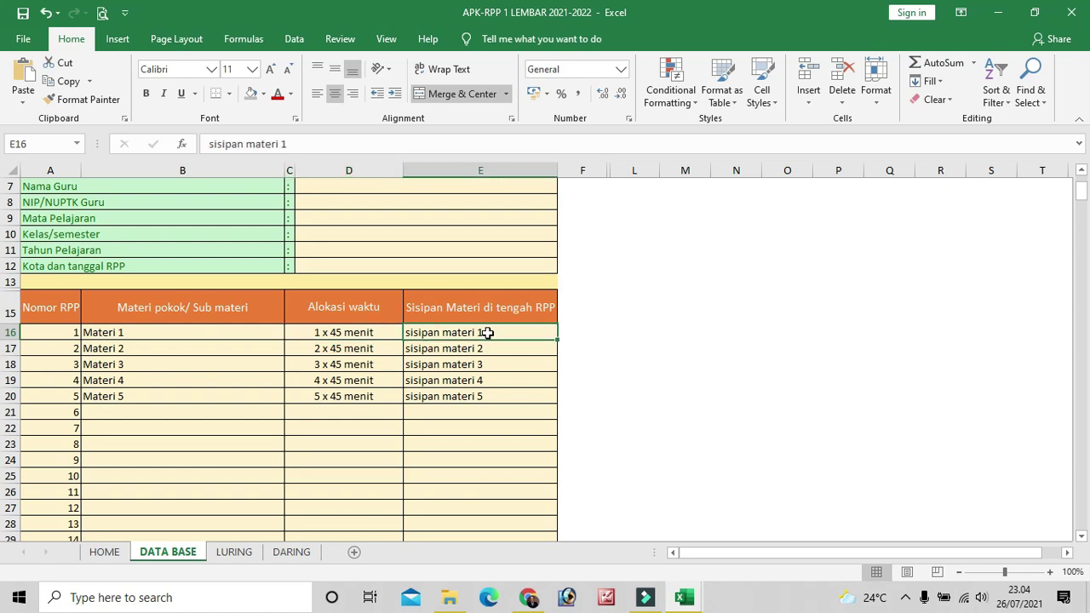
pyautogui.click(226, 328)
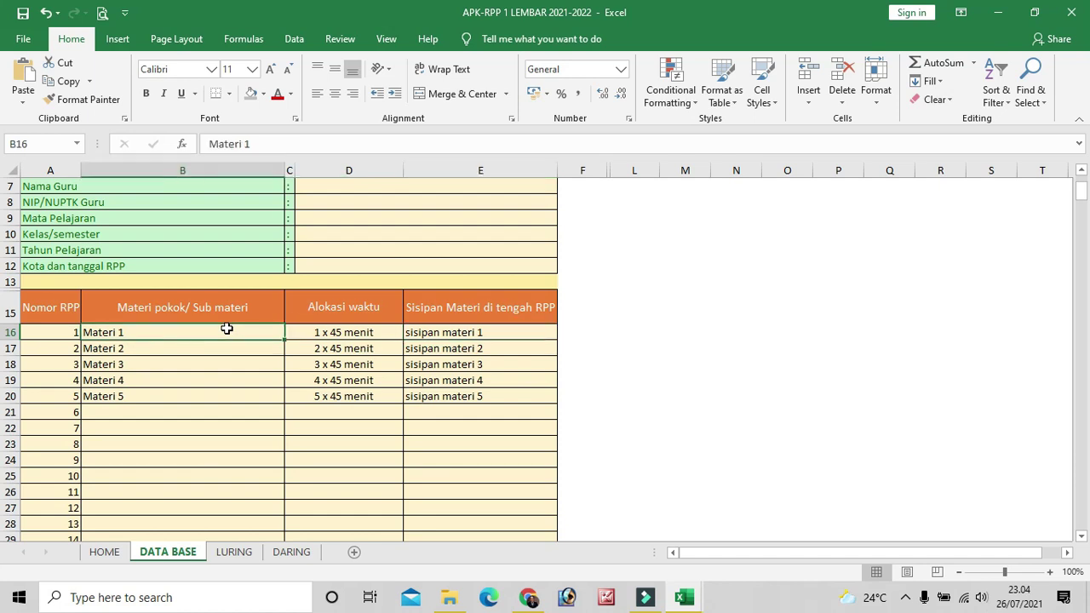
pyautogui.click(473, 333)
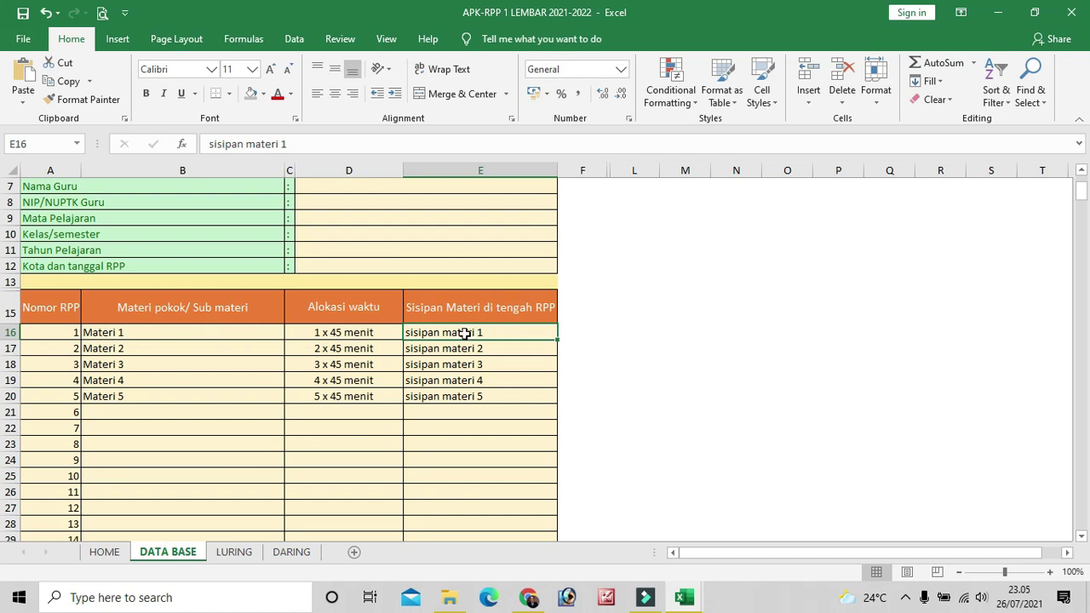
# Review the LURING lesson plan from the school details and learning objectives through the activities and assessment to the signature block
pyautogui.click(236, 553)
pyautogui.scroll(5, 322, 487)
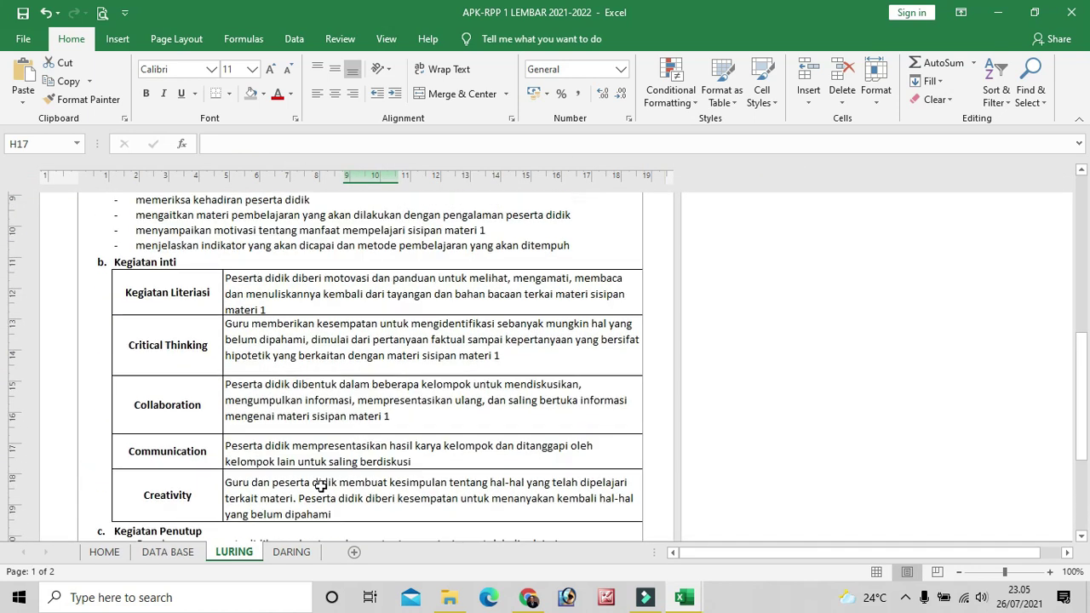
pyautogui.scroll(5, 320, 485)
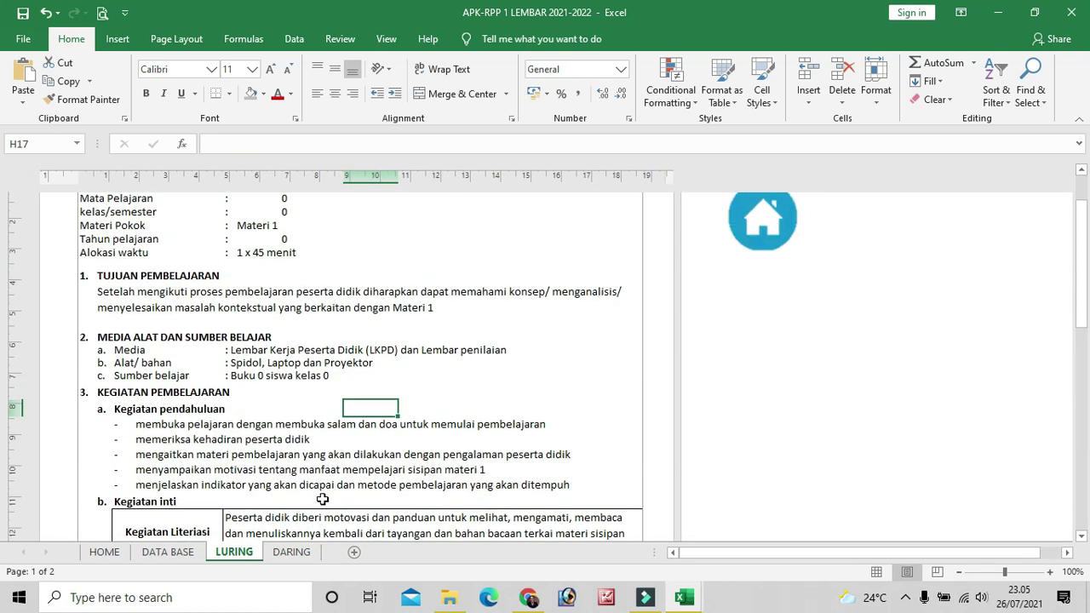
pyautogui.scroll(2, 326, 473)
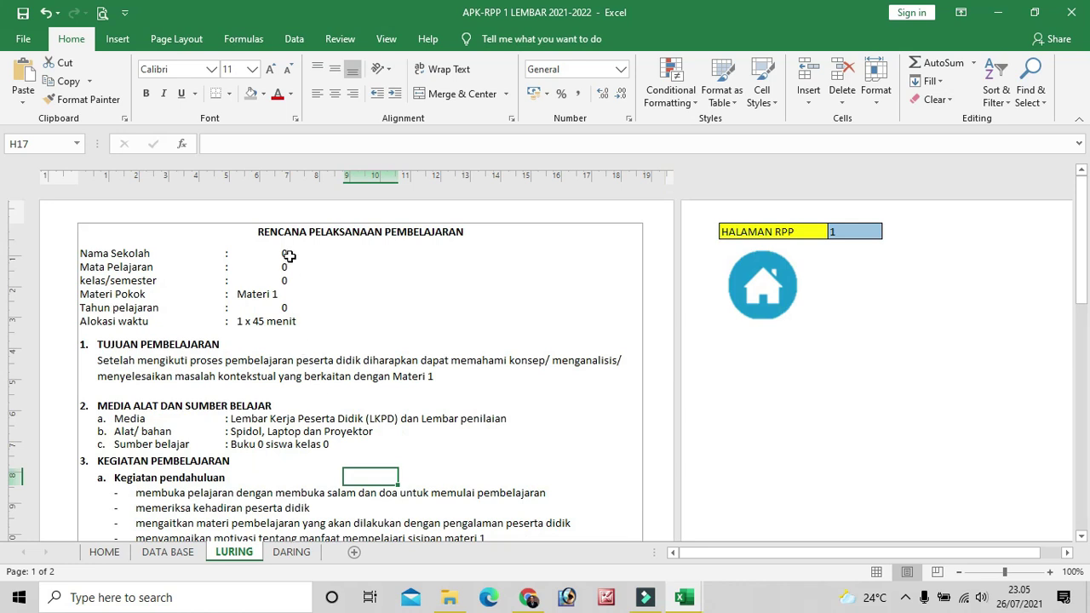
pyautogui.click(223, 375)
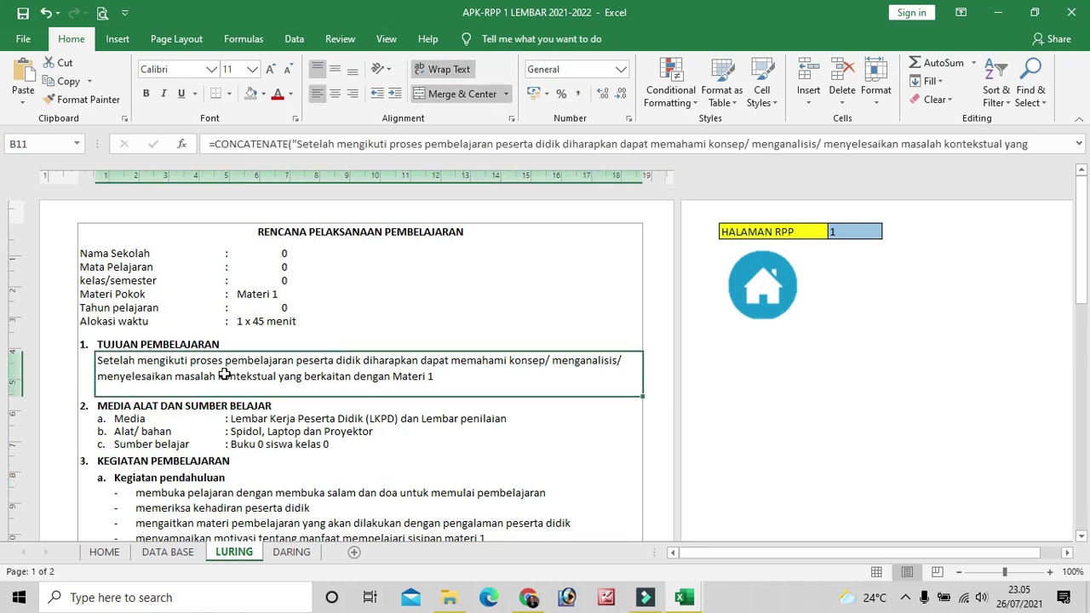
pyautogui.click(253, 418)
pyautogui.click(253, 445)
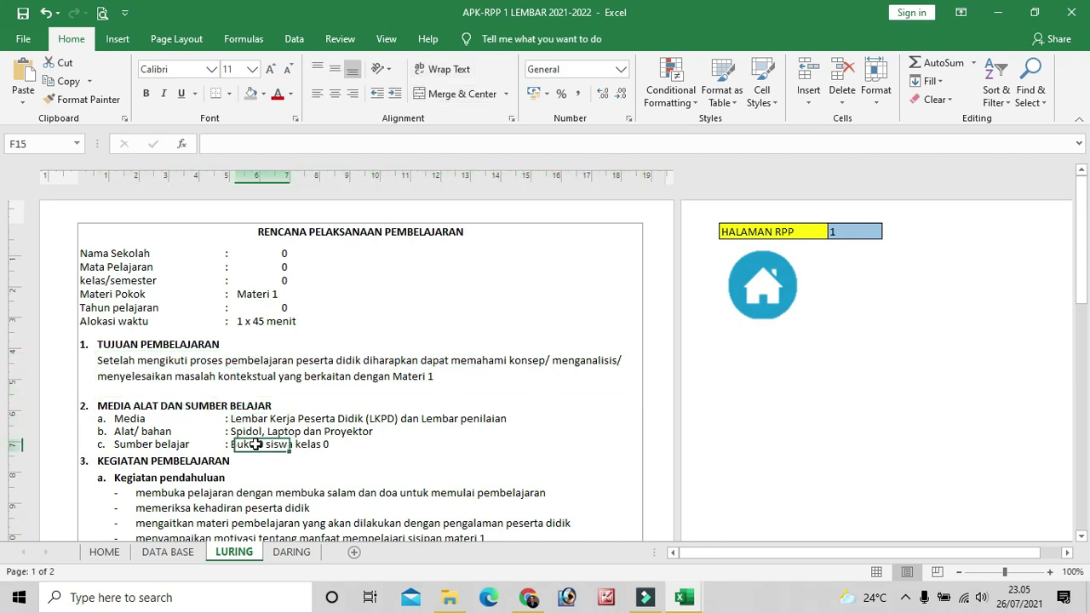
pyautogui.click(130, 432)
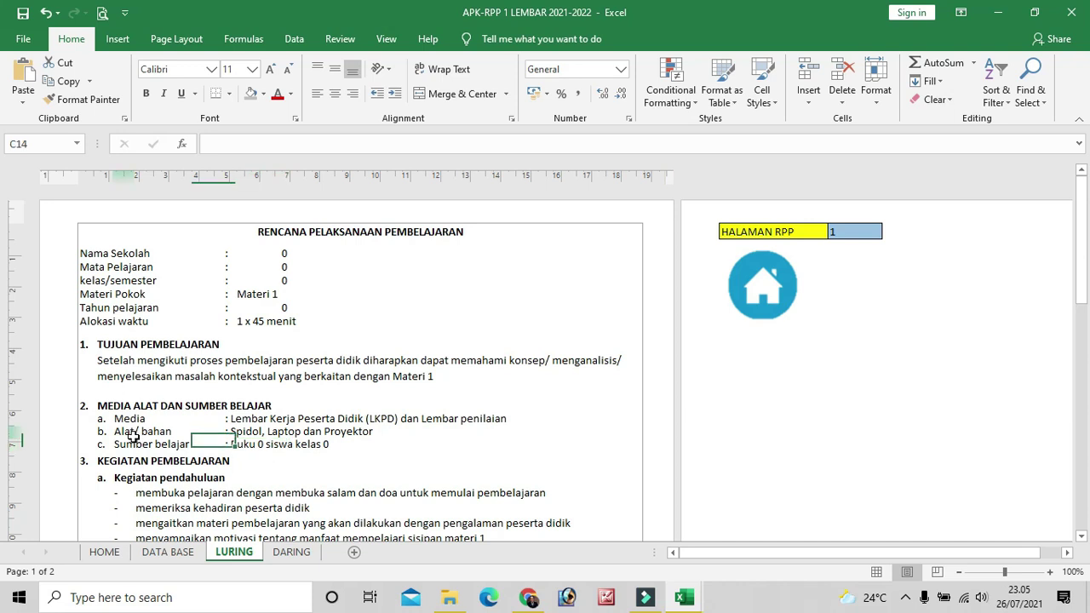
pyautogui.scroll(-3, 174, 519)
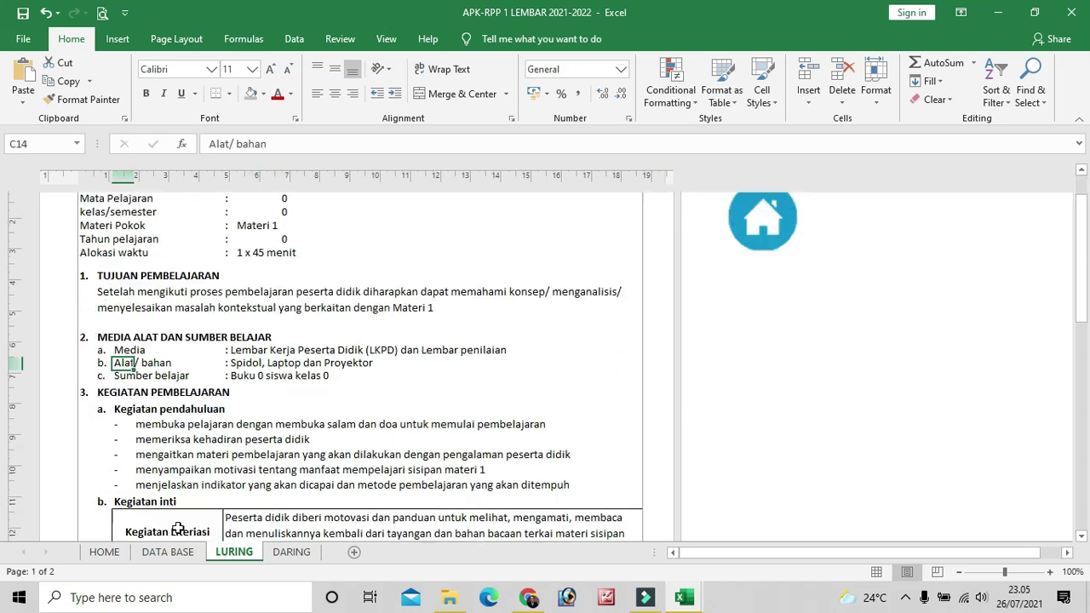
pyautogui.scroll(-20, 198, 470)
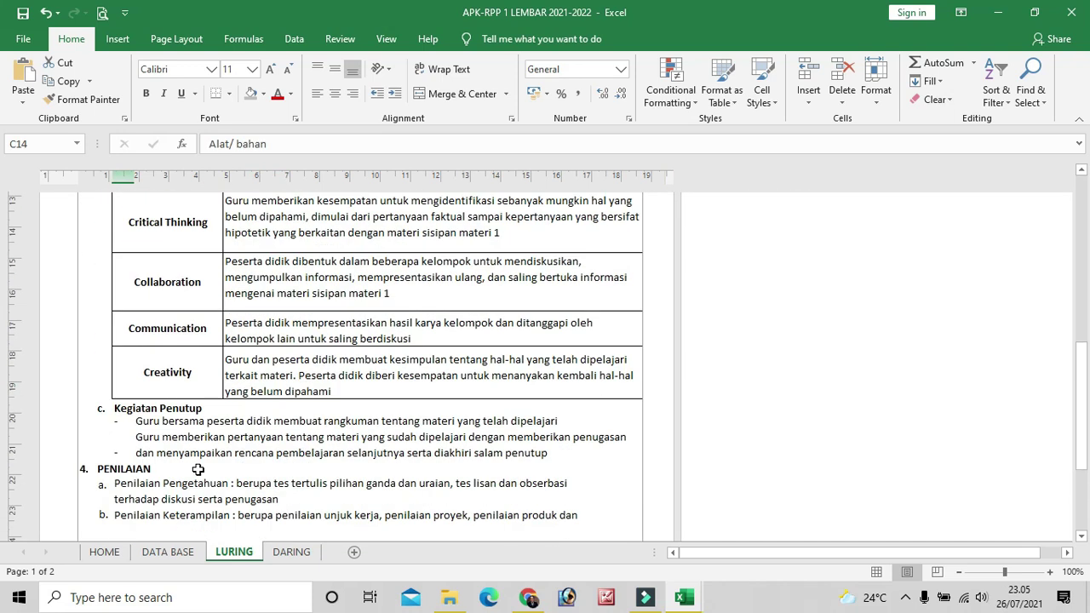
pyautogui.scroll(4, 197, 470)
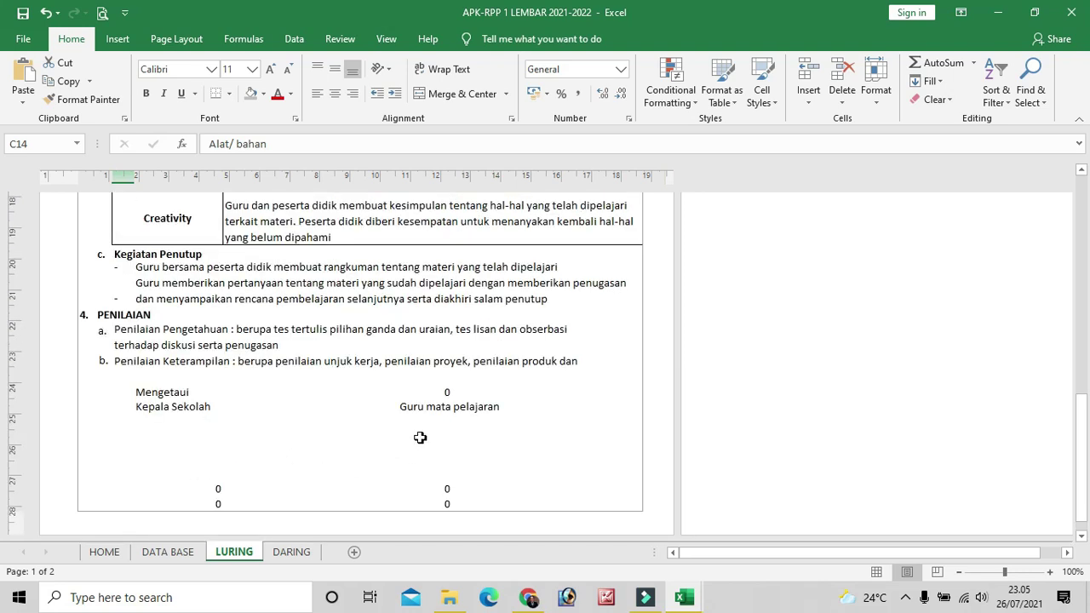
pyautogui.scroll(15, 419, 437)
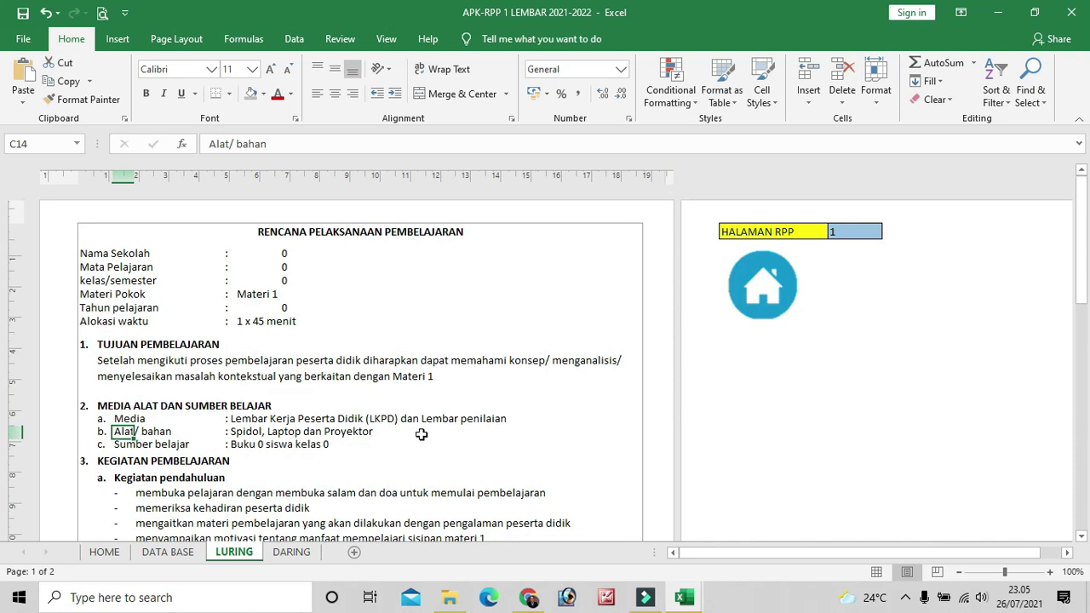
# Set HALAMAN RPP to 2 on the LURING sheet and check the lesson plan's Materi Pokok and activities
pyautogui.click(845, 231)
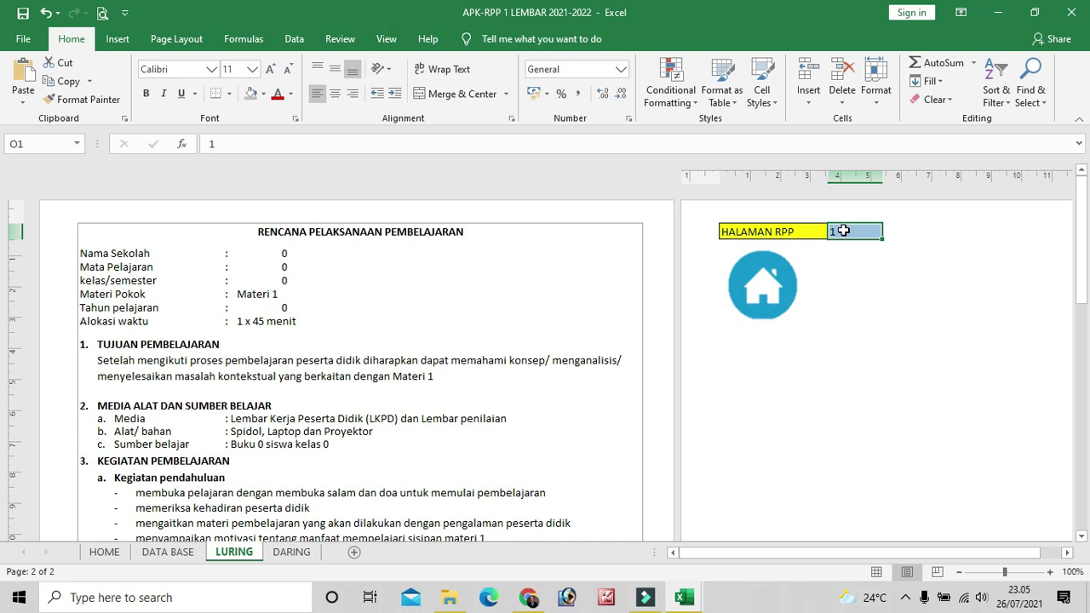
pyautogui.write('2')
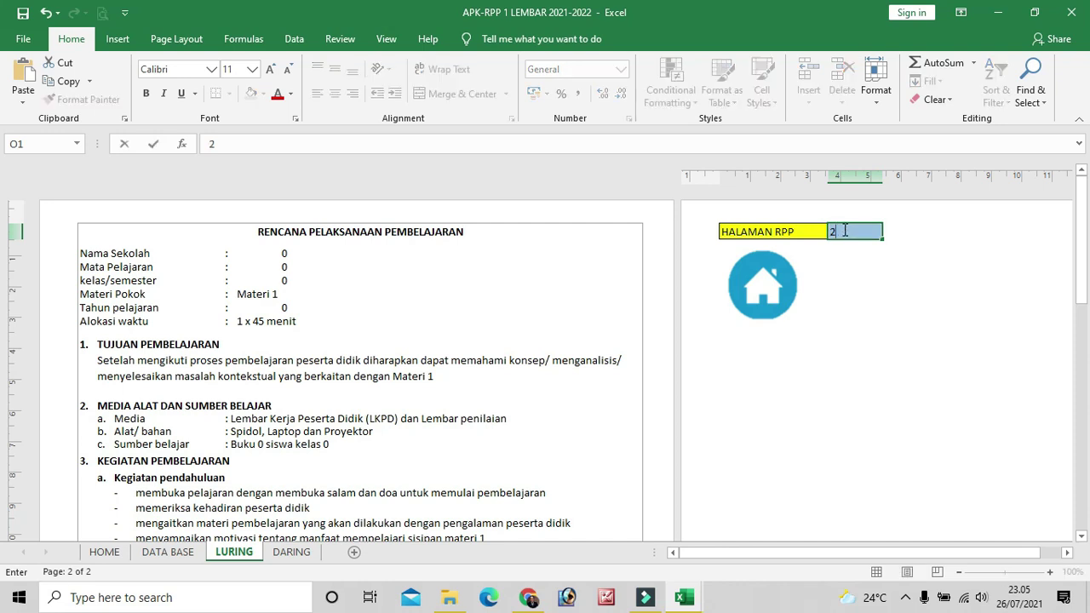
pyautogui.press('Return')
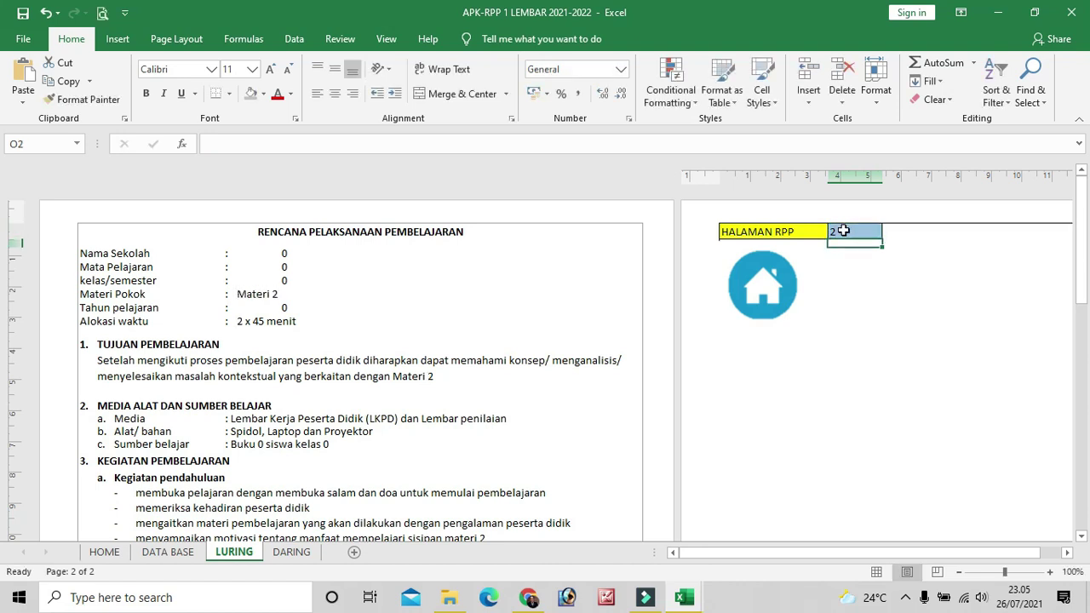
pyautogui.click(249, 294)
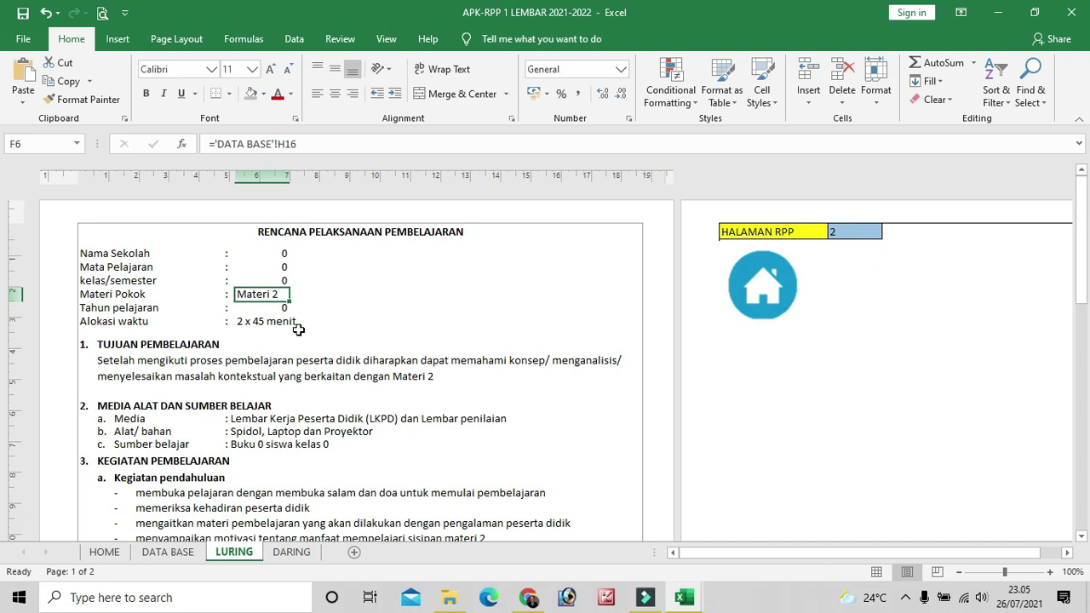
pyautogui.scroll(-2, 332, 338)
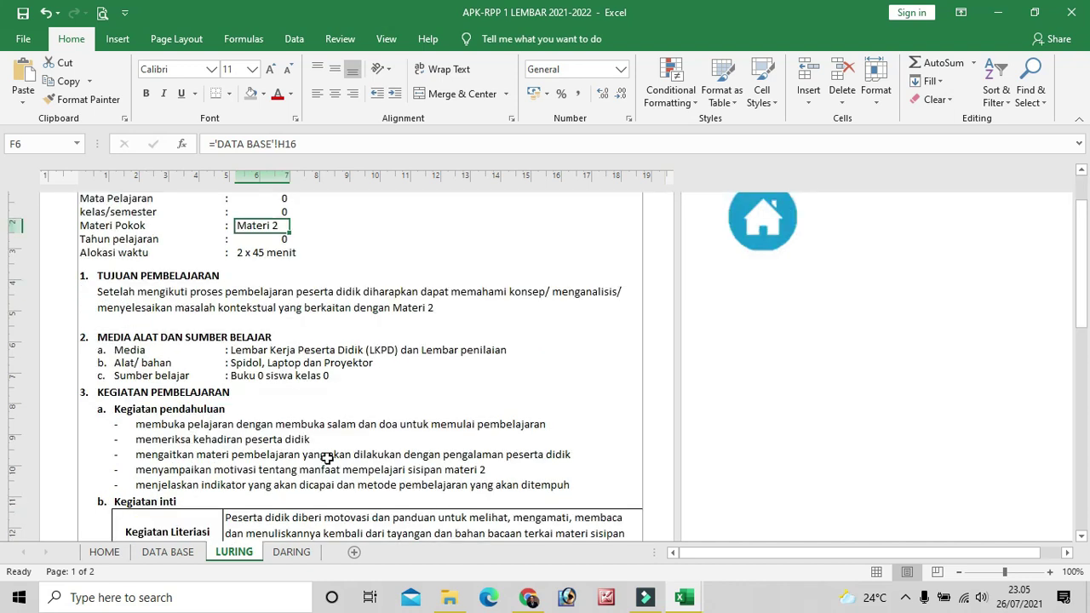
# Set HALAMAN RPP to 2 on the DARING sheet and check the online lesson plan from Materi Pokok to the assessment section
pyautogui.click(306, 553)
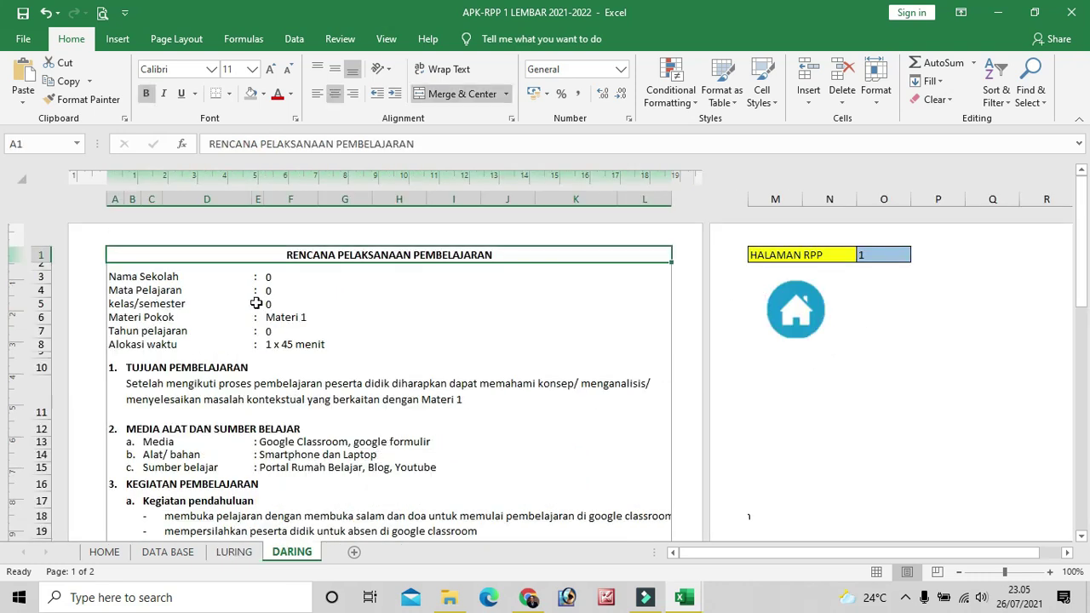
pyautogui.click(881, 253)
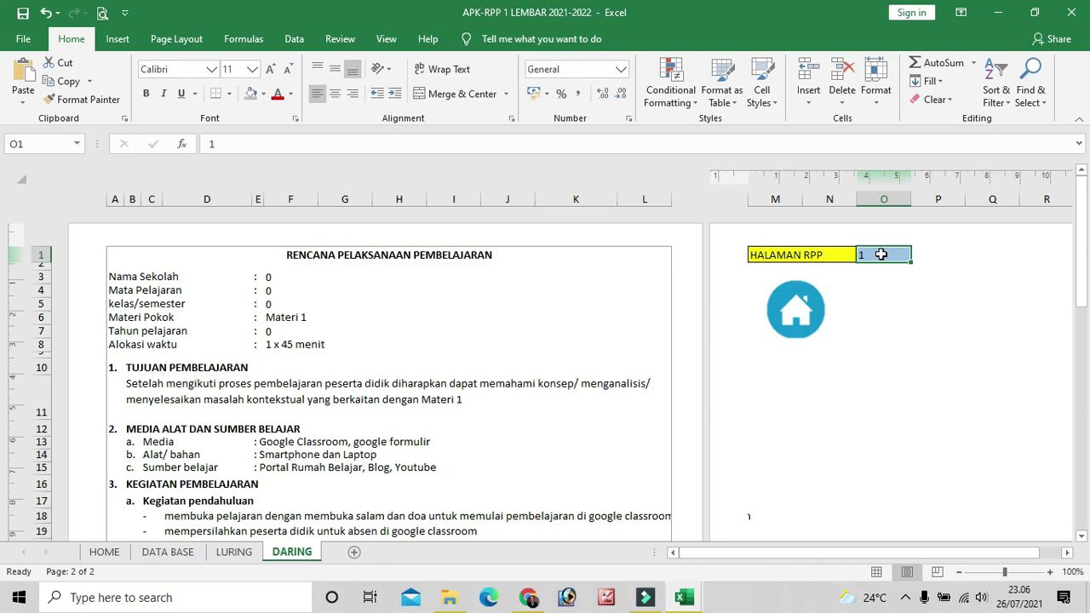
pyautogui.write('2')
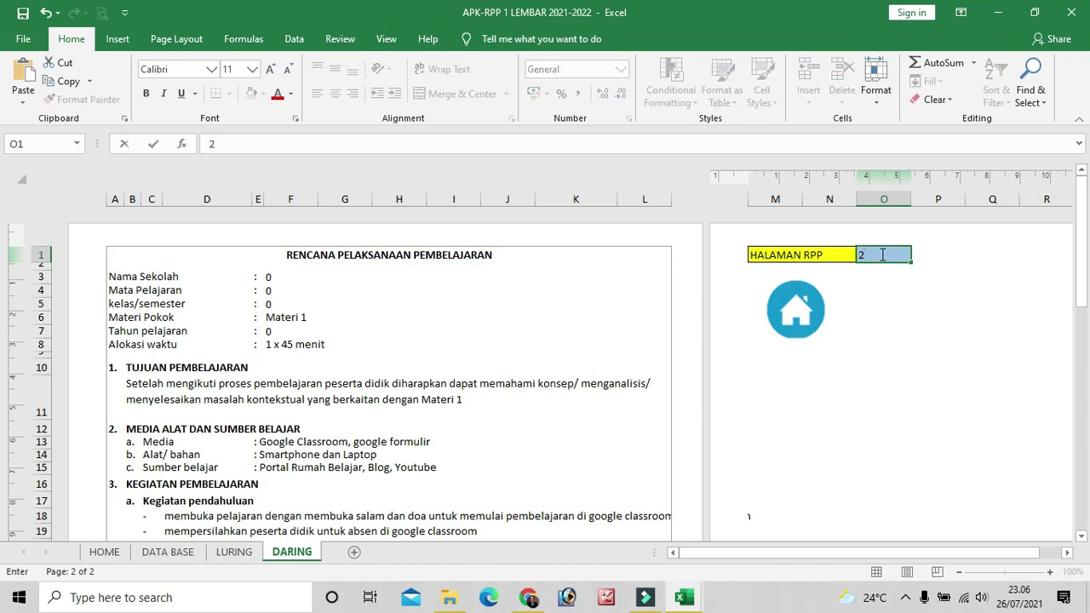
pyautogui.press('Return')
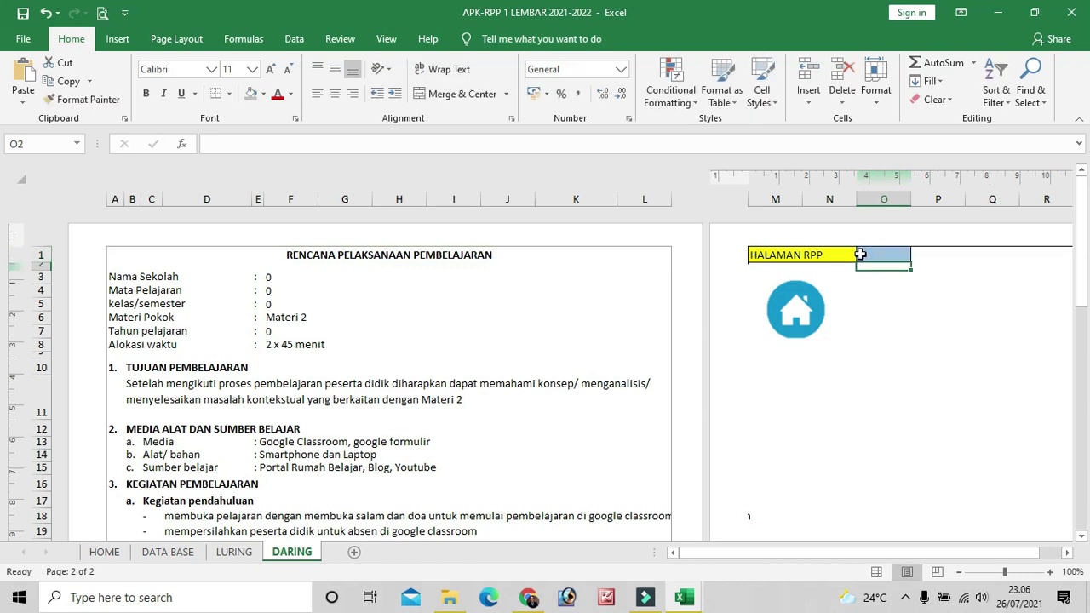
pyautogui.click(304, 315)
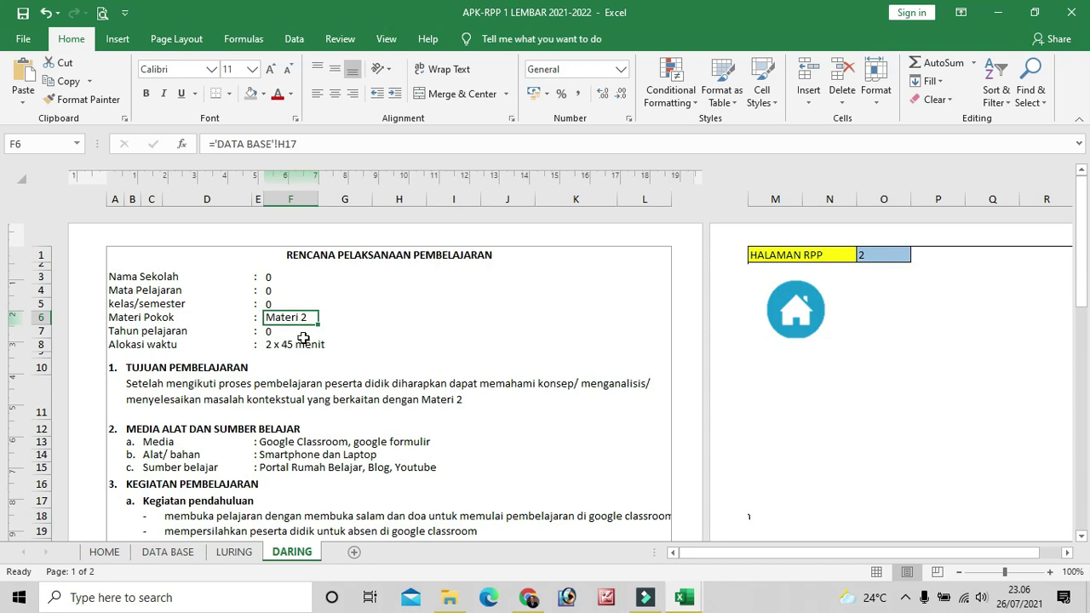
pyautogui.scroll(-3, 310, 456)
pyautogui.scroll(-6, 310, 454)
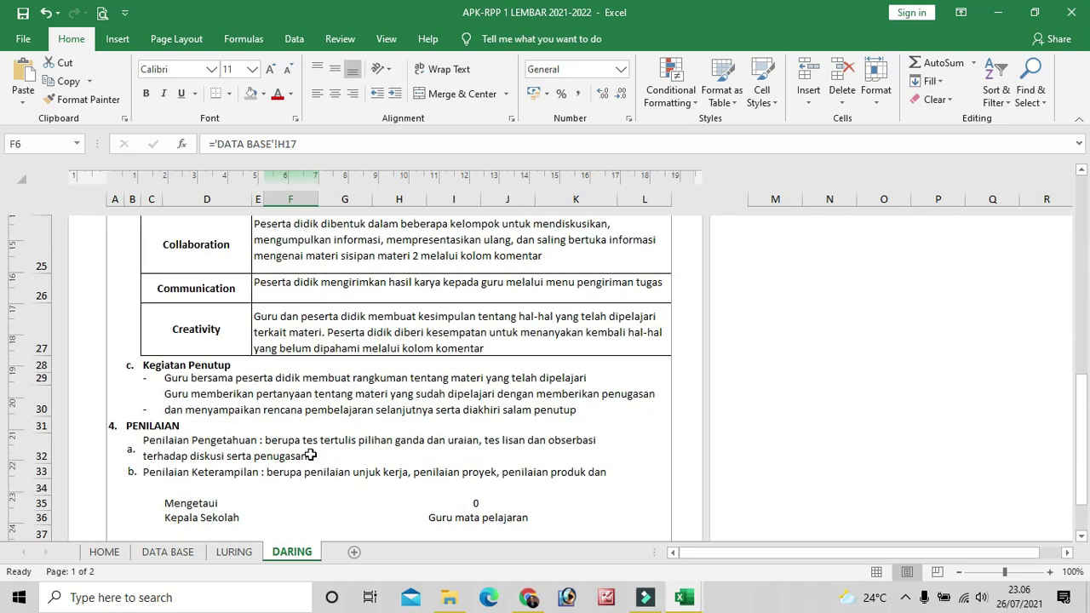
# Check the end of the DARING lesson plan down to the signature block and return to the HOME sheet
pyautogui.scroll(2, 310, 454)
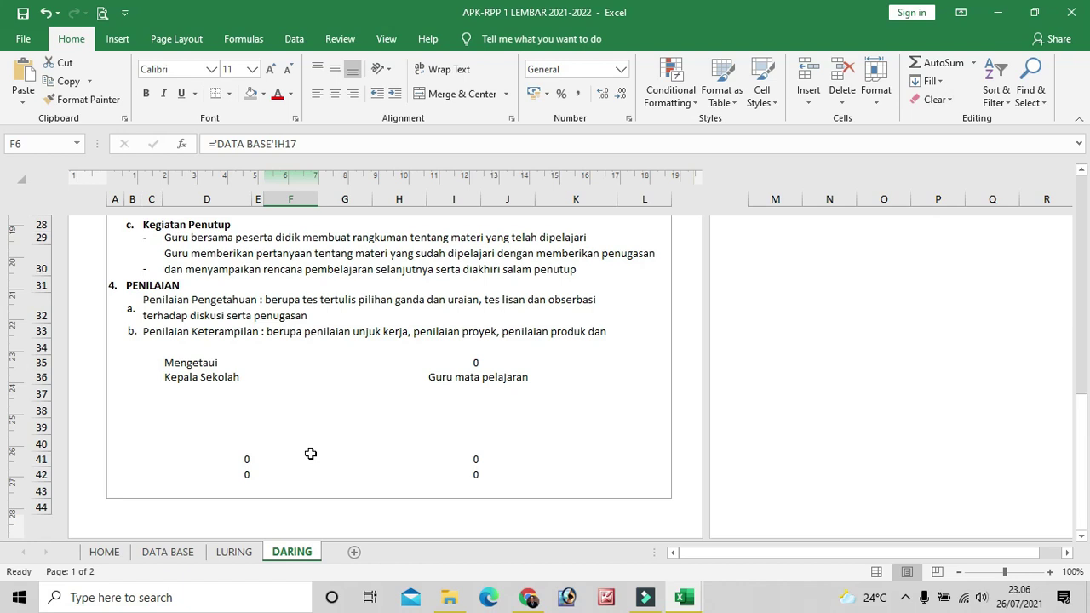
pyautogui.click(105, 552)
pyautogui.scroll(1, 177, 479)
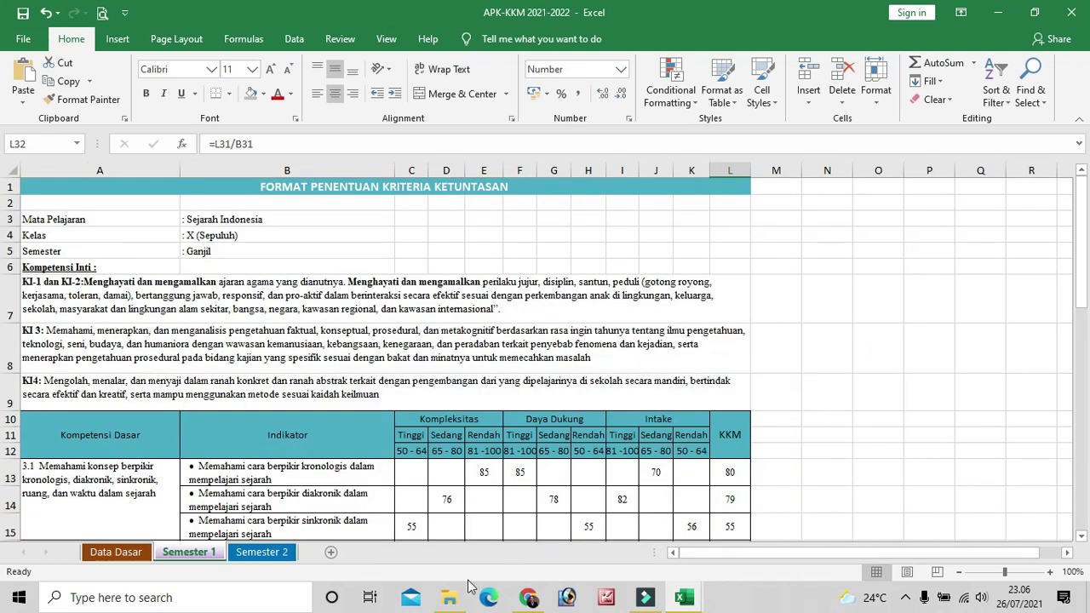
# Switch to File Explorer, open APK-JADWAL 2021-2022 and look through its DESIGN, SUSUN, REK-GURU and REK-PERGURU sheets, ending on DESIGN
pyautogui.click(449, 597)
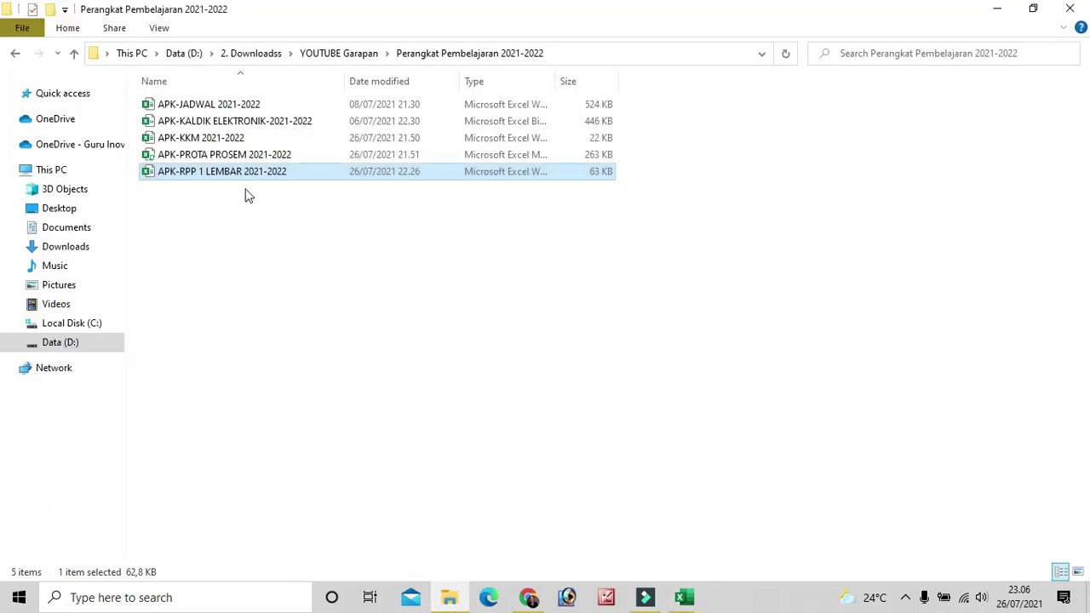
pyautogui.doubleClick(211, 110)
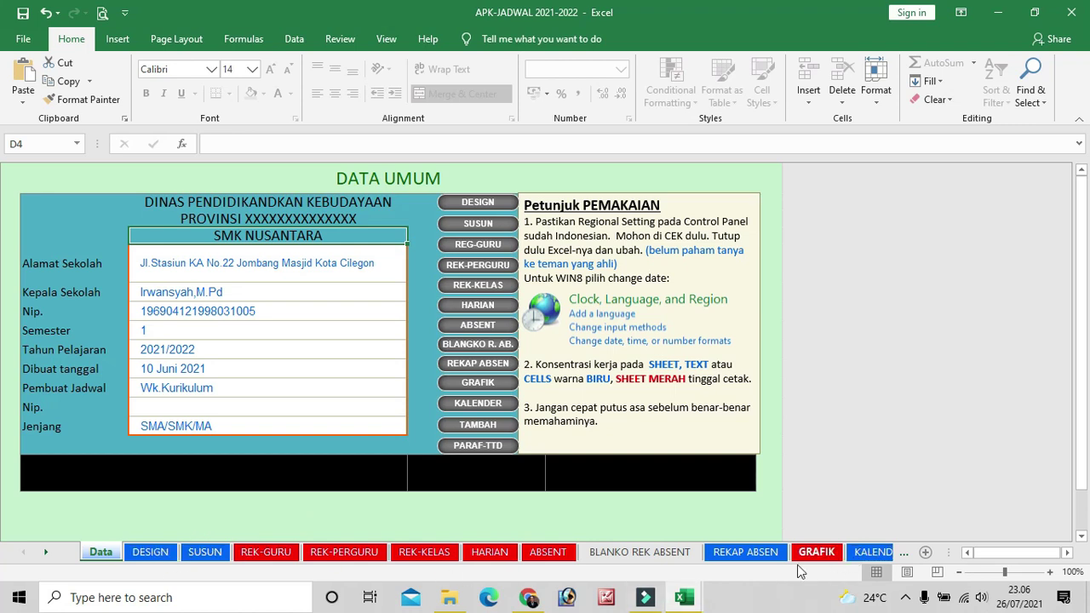
pyautogui.click(150, 552)
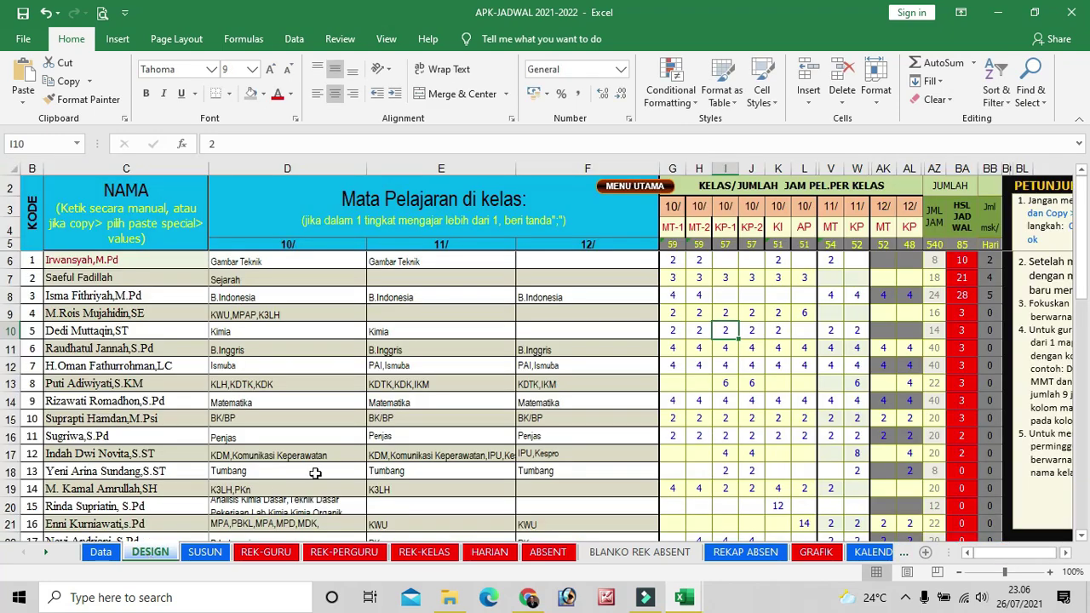
pyautogui.click(215, 552)
pyautogui.click(257, 554)
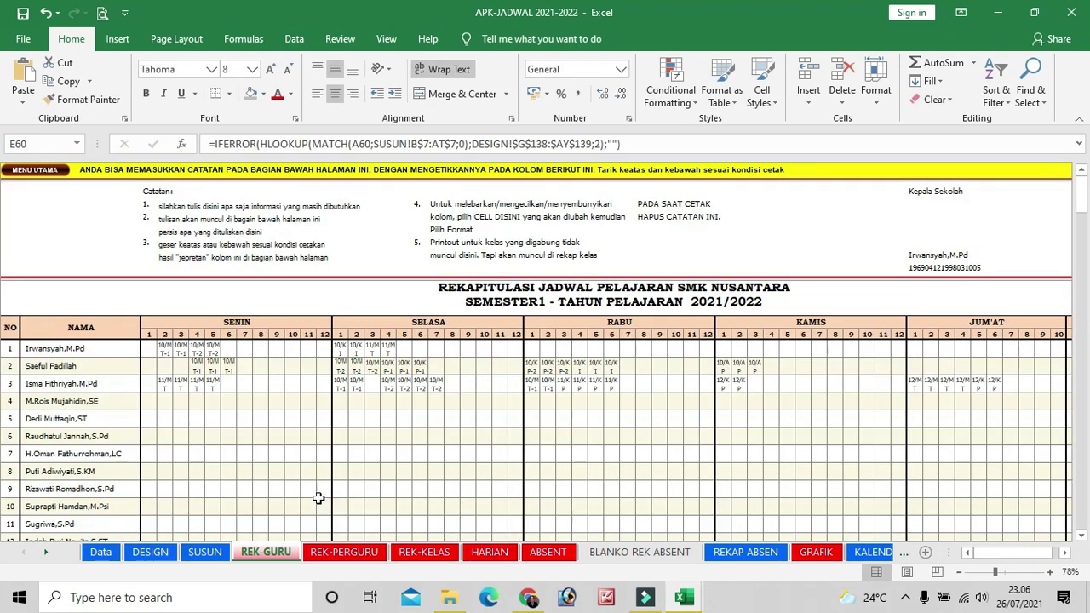
pyautogui.click(344, 552)
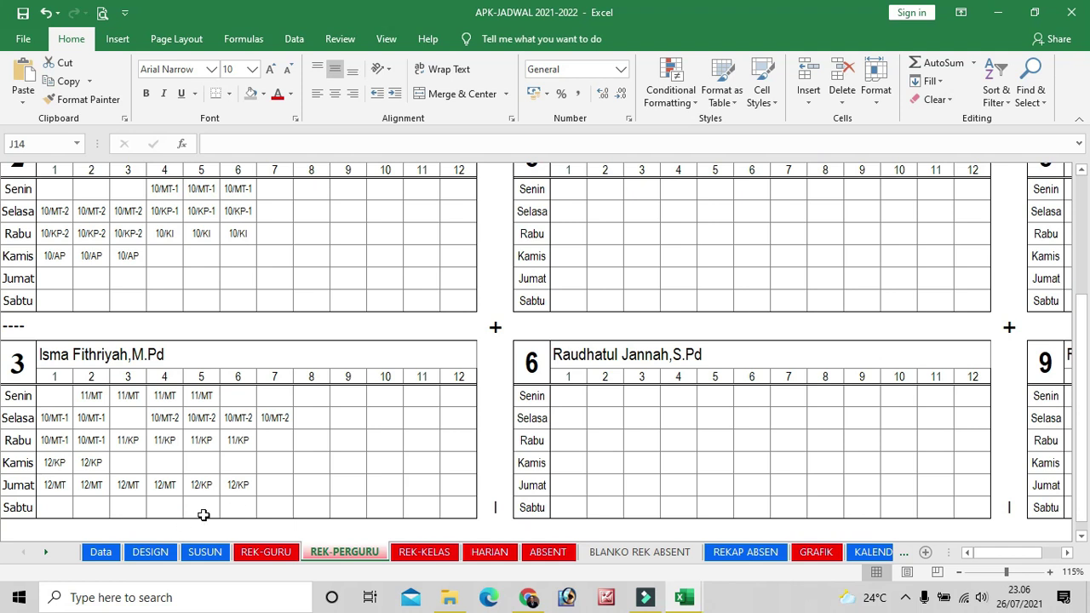
pyautogui.click(149, 553)
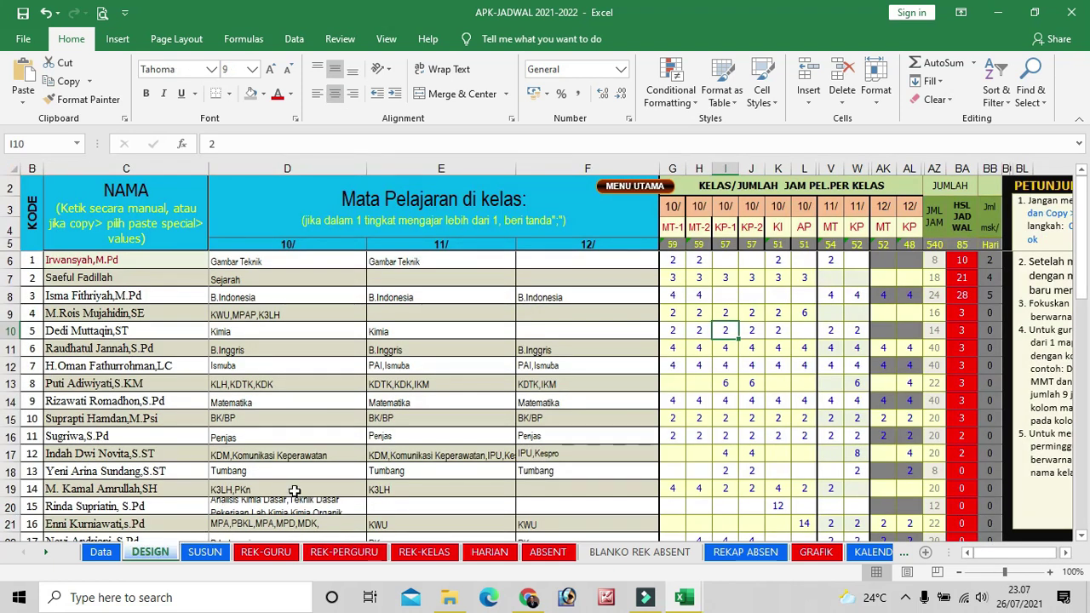
# Open APK-KALDIK ELEKTRONIK-2021-2022 from the File Explorer folder and enable its macros on the KALPEN calendar sheet
pyautogui.click(449, 596)
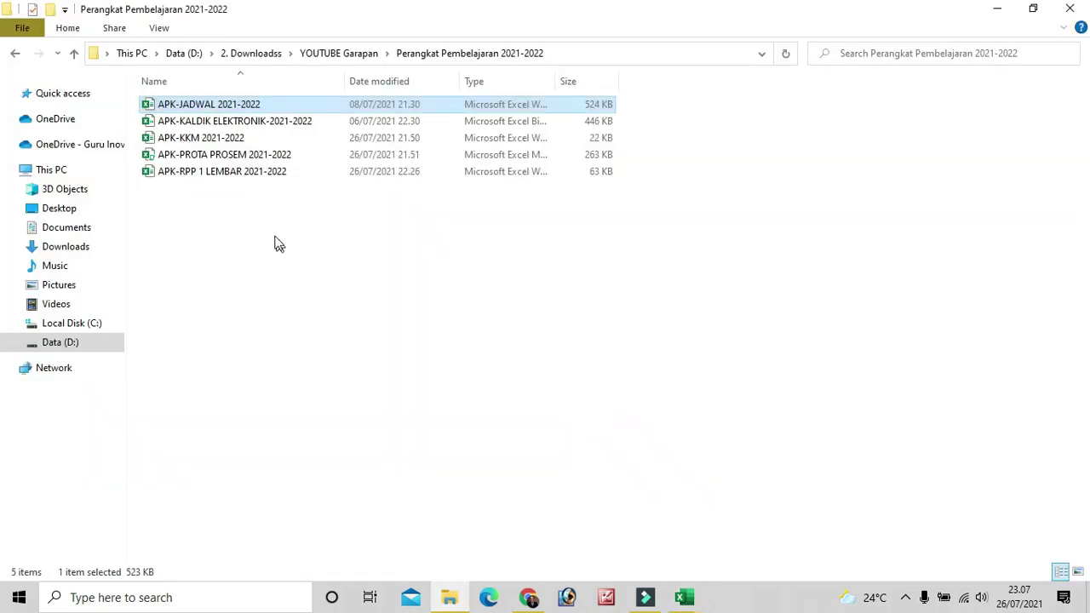
pyautogui.doubleClick(241, 123)
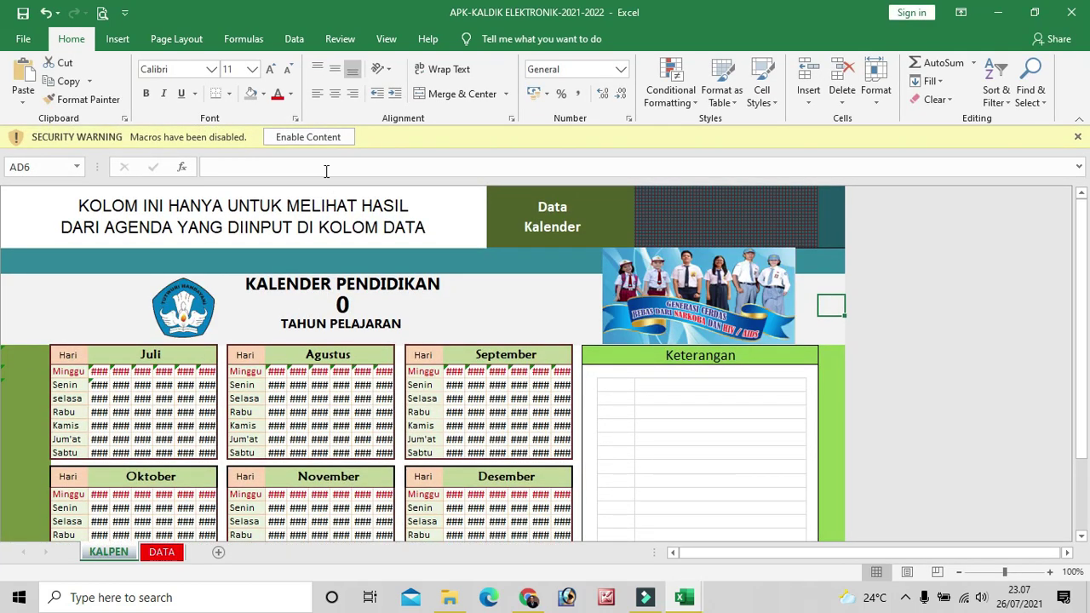
pyautogui.click(320, 138)
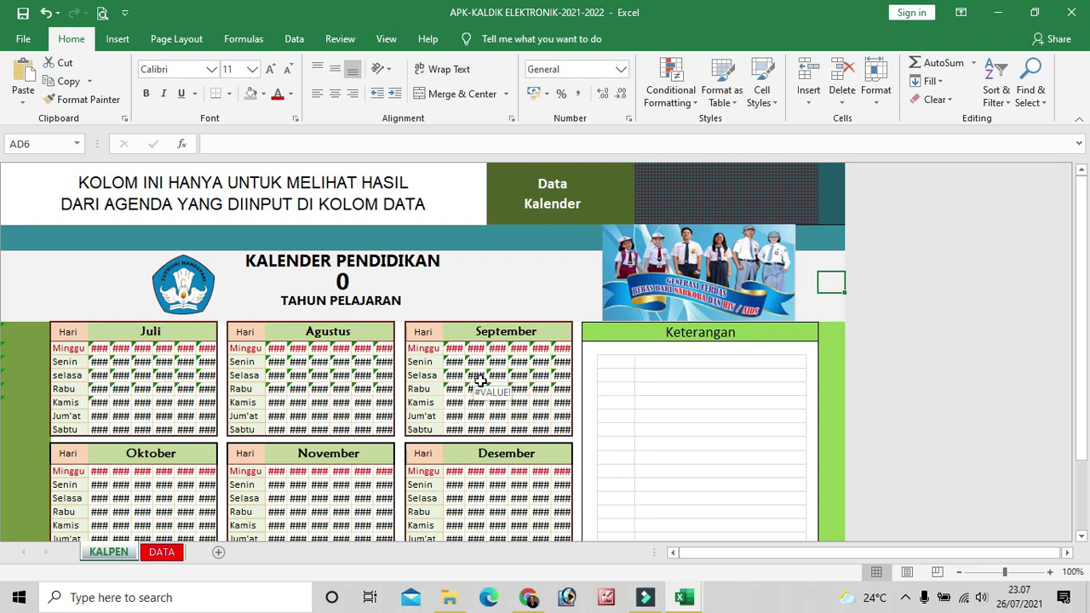
pyautogui.scroll(-1, 477, 380)
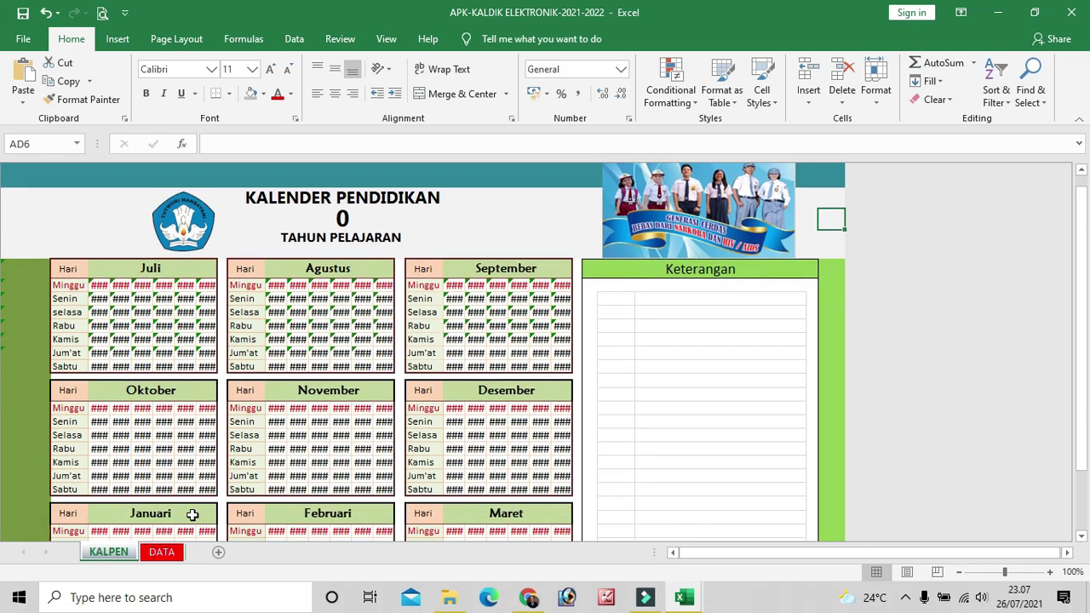
# Examine the DATA sheet's SEKOLAH and TAHUN PELAJARAN fields and the monthly activity date table
pyautogui.click(161, 551)
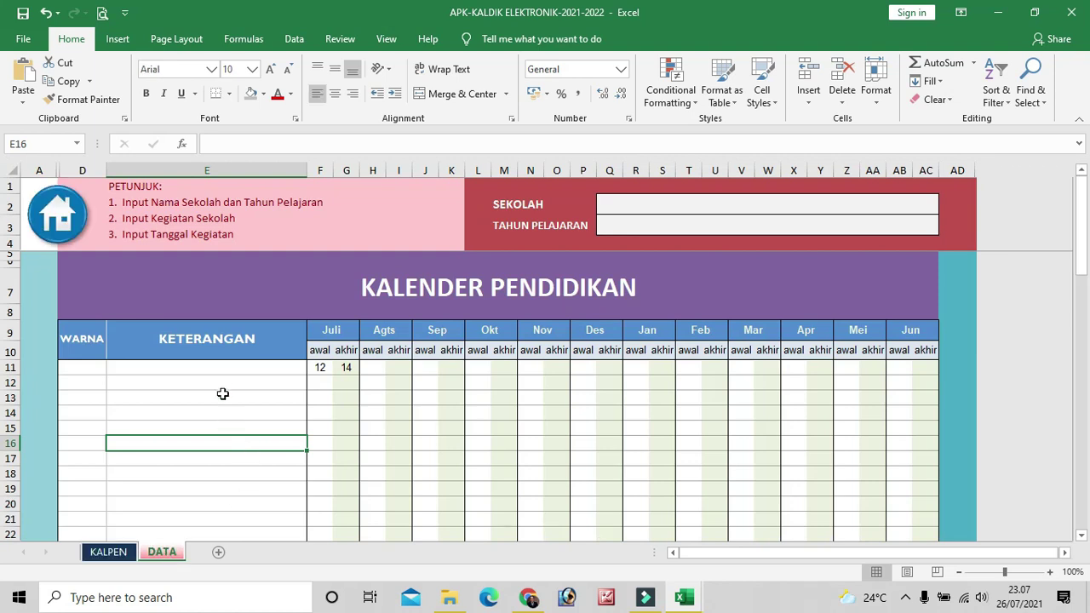
pyautogui.click(642, 205)
pyautogui.click(637, 224)
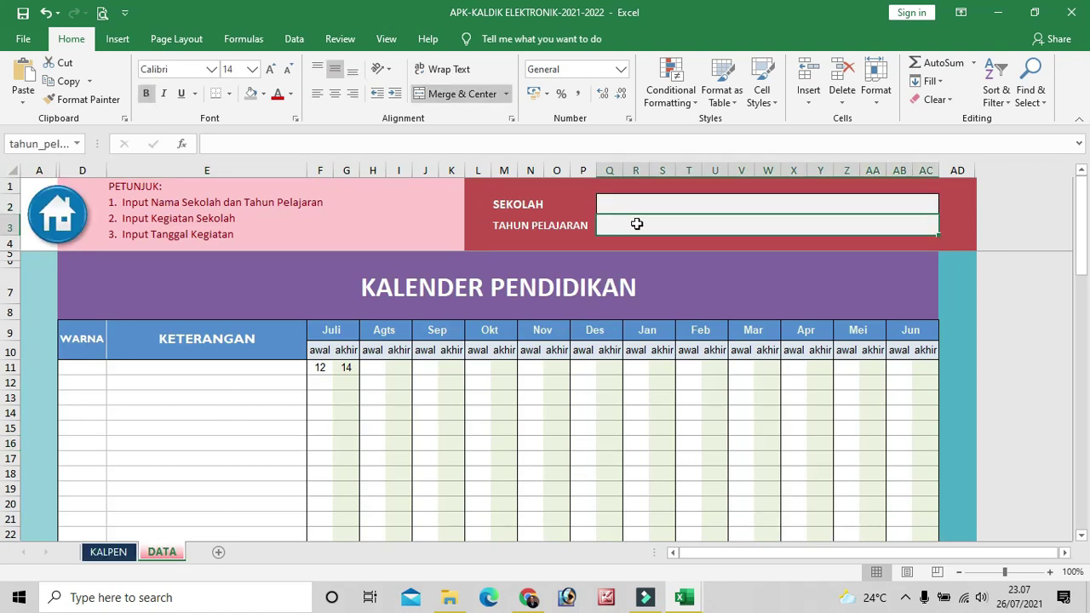
pyautogui.scroll(-1, 147, 422)
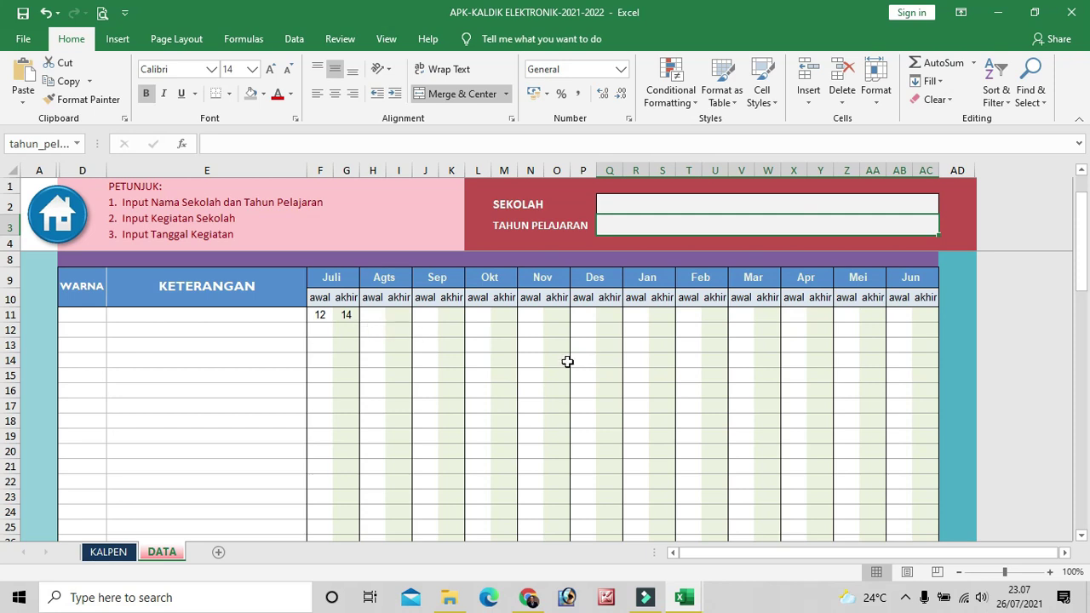
# Review the KALPEN calendar's months through Juni, minimize the workbook and switch back to the teaching files folder in File Explorer
pyautogui.click(109, 552)
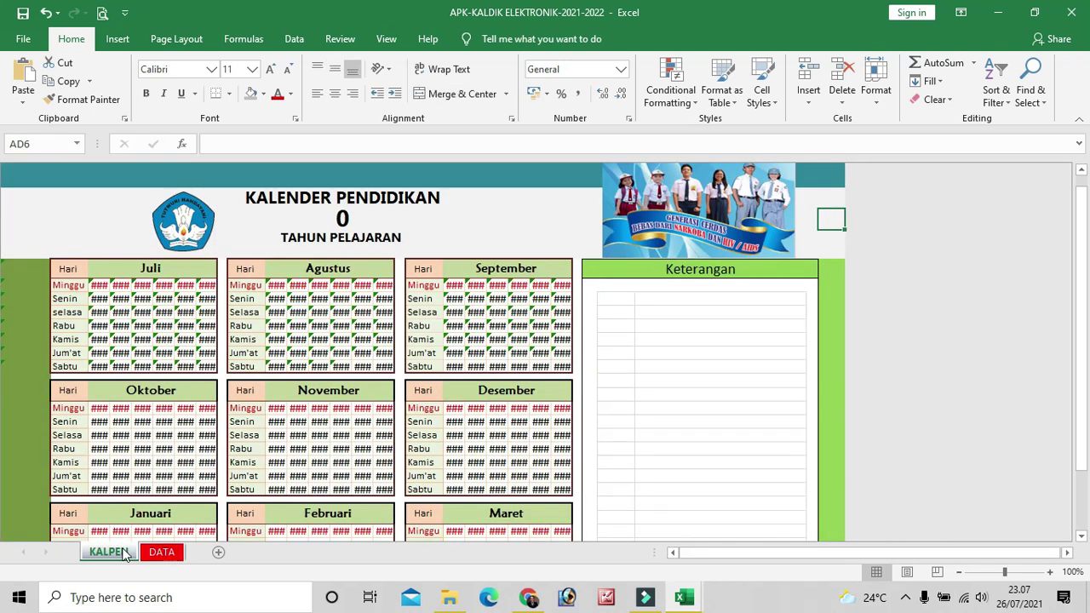
pyautogui.scroll(-2, 300, 421)
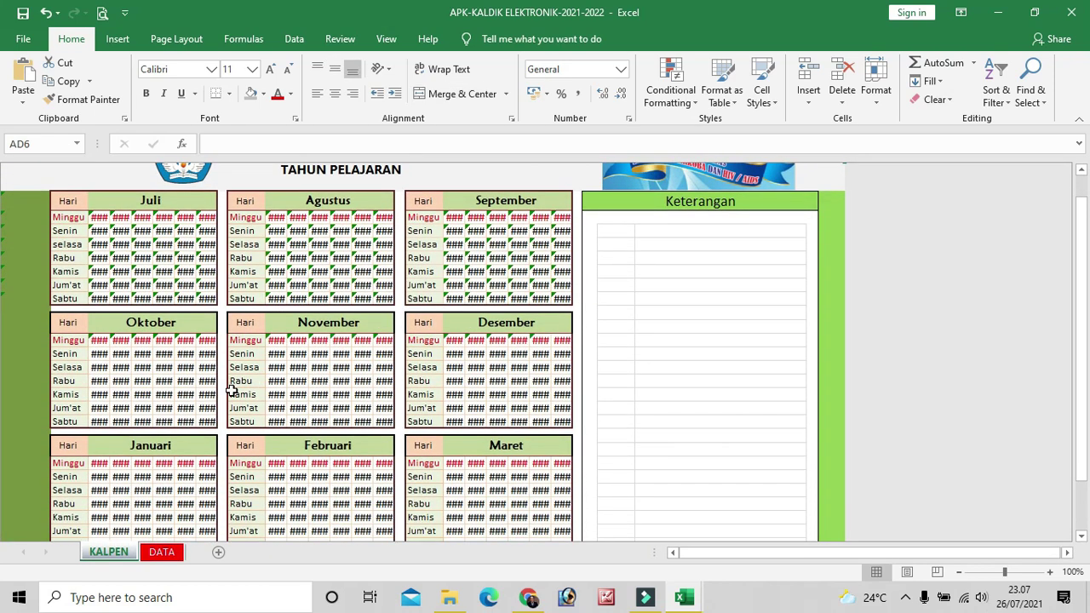
pyautogui.scroll(-4, 273, 480)
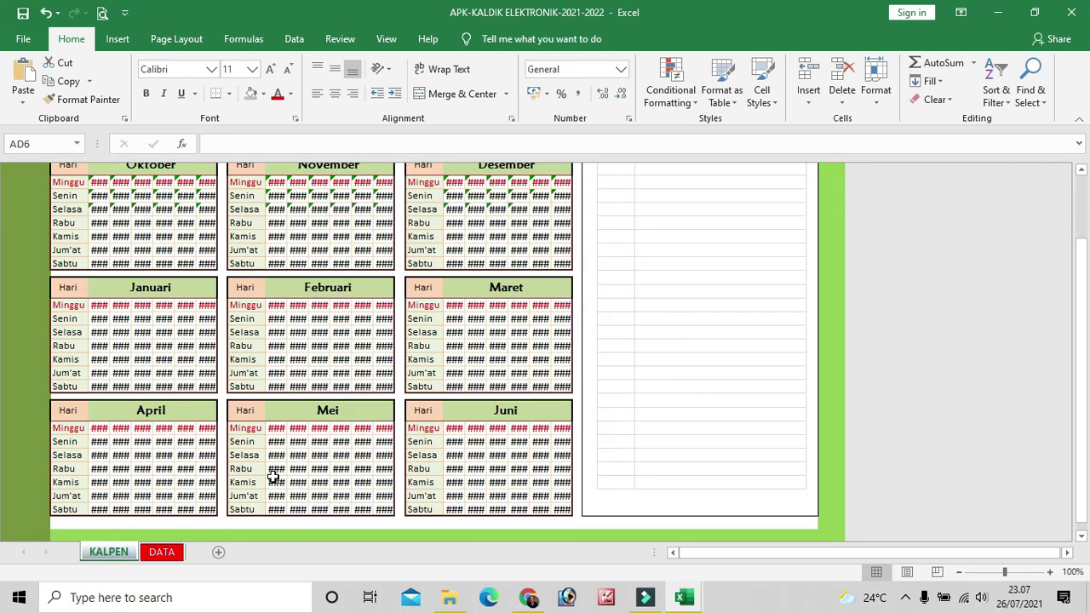
pyautogui.scroll(4, 272, 477)
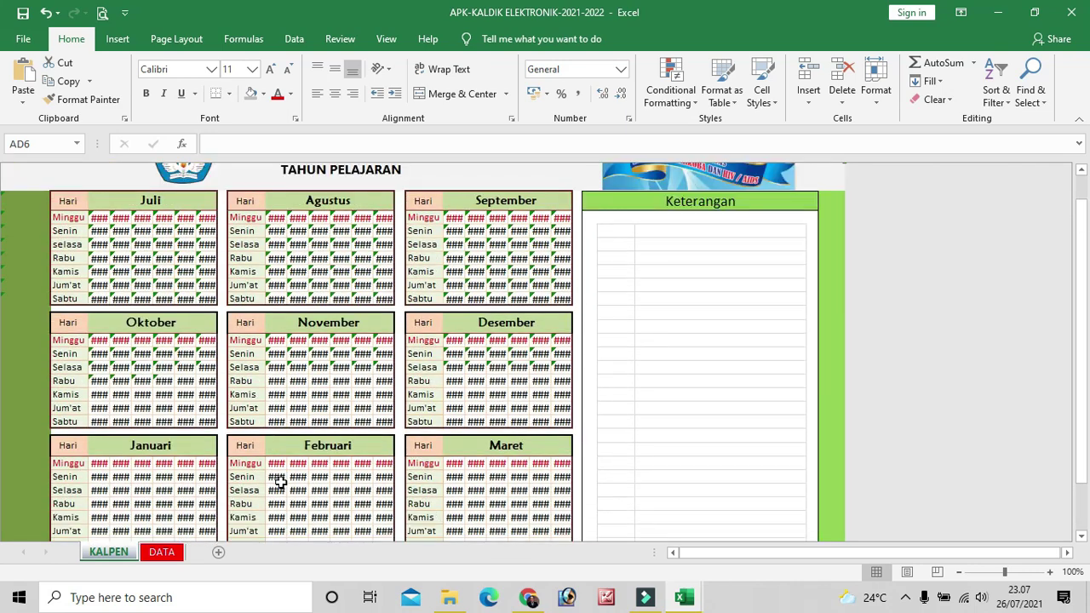
pyautogui.click(1006, 16)
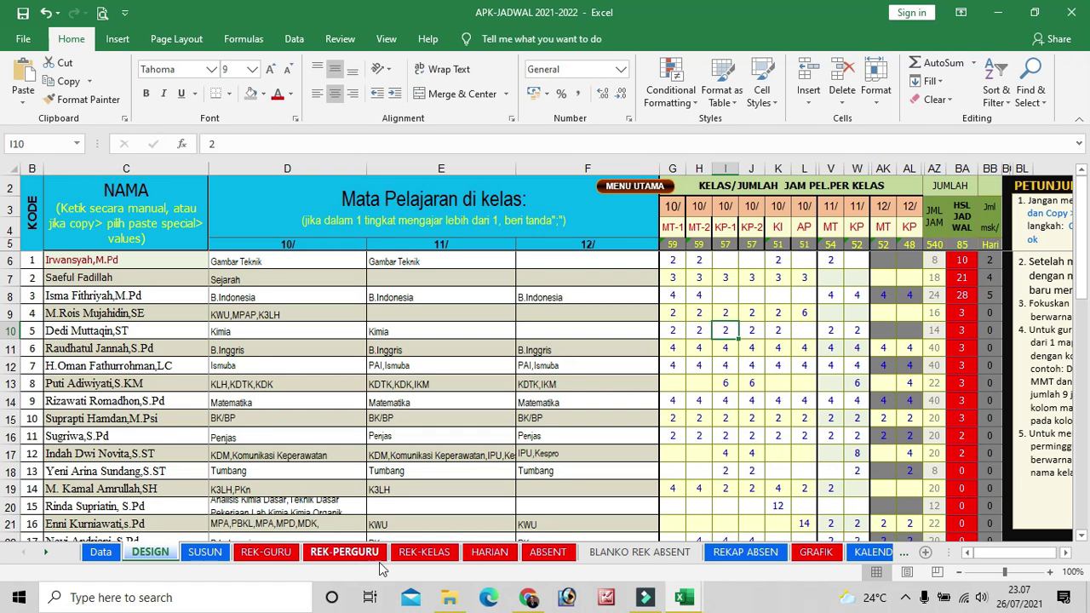
pyautogui.click(449, 597)
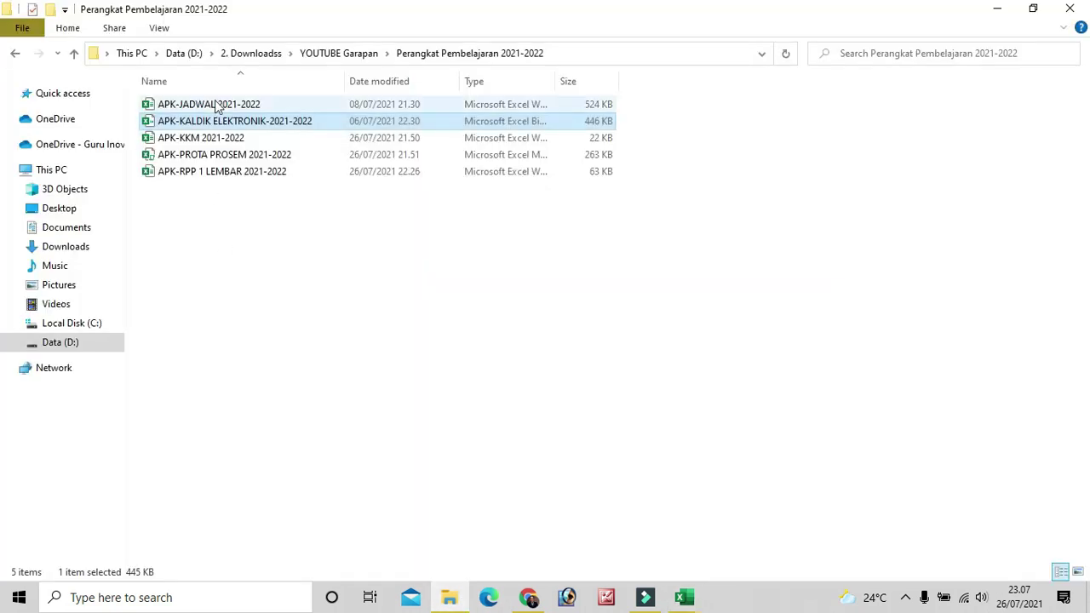